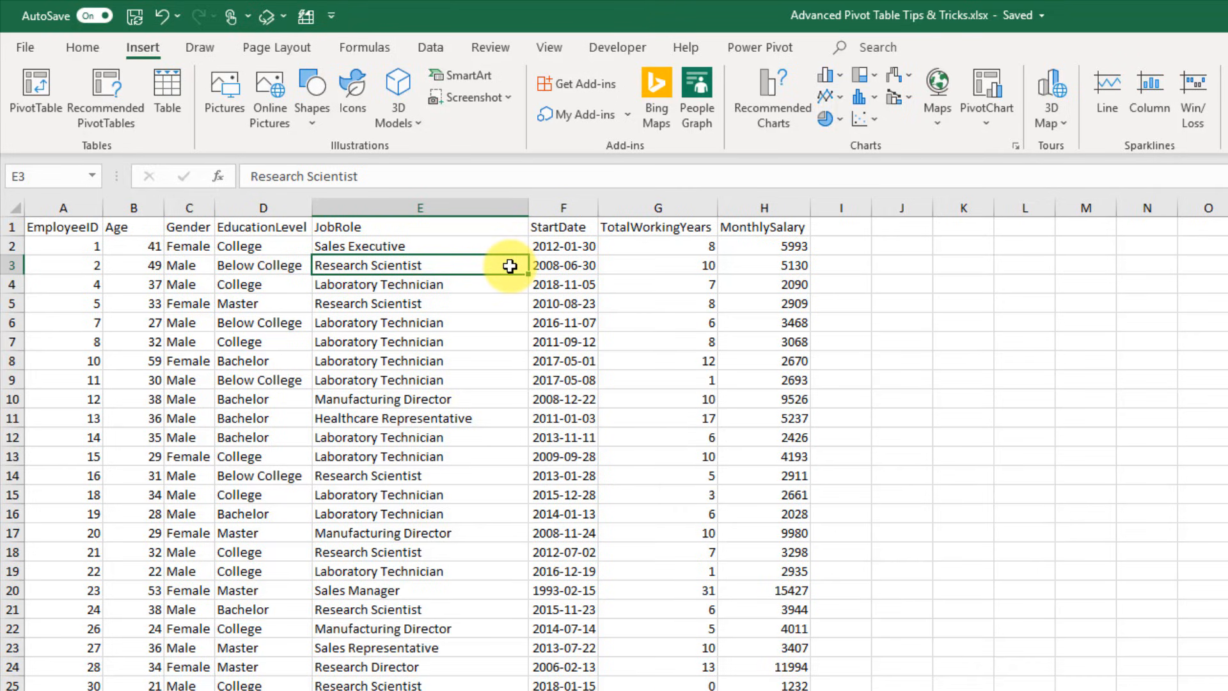
click(151, 49)
click(48, 90)
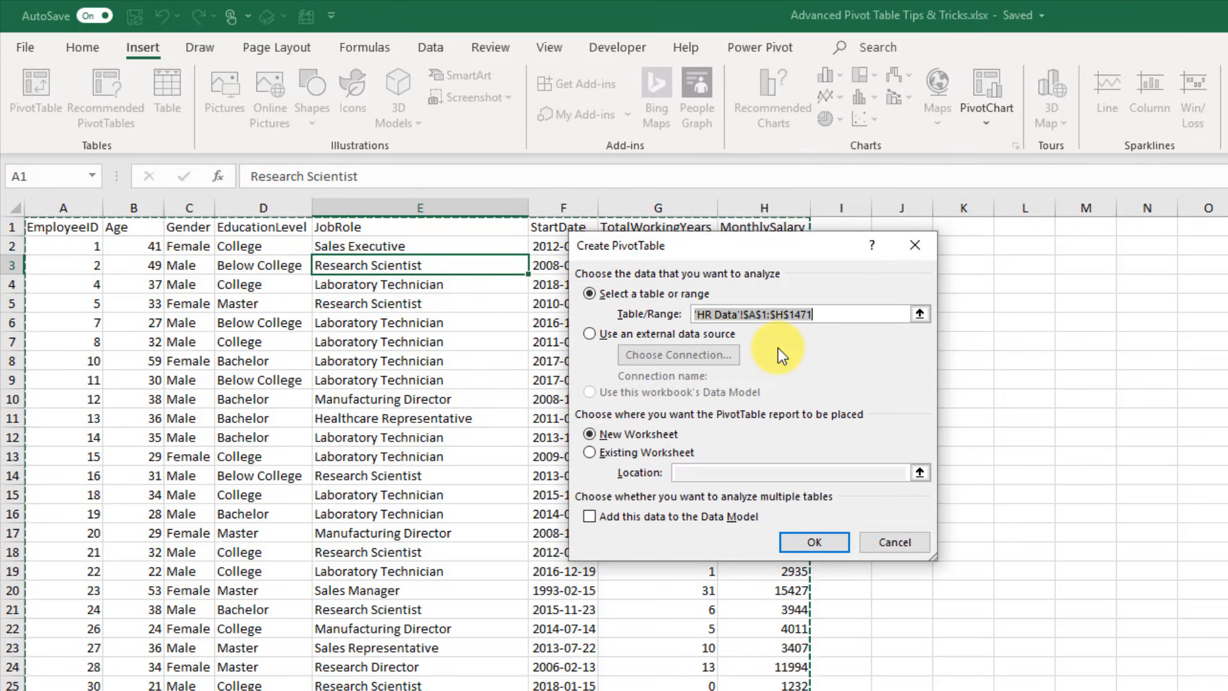
click(899, 543)
- Convert the employee data range A1:H1471 into an Excel table with headers
click(144, 45)
click(167, 83)
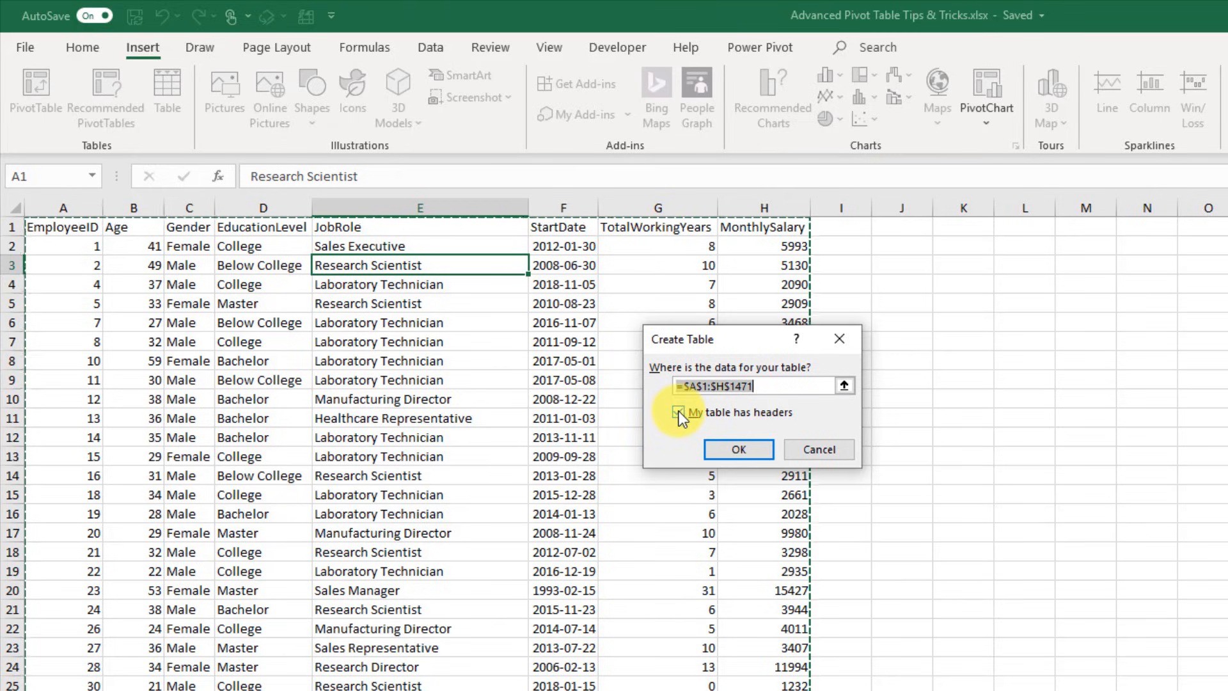
click(745, 451)
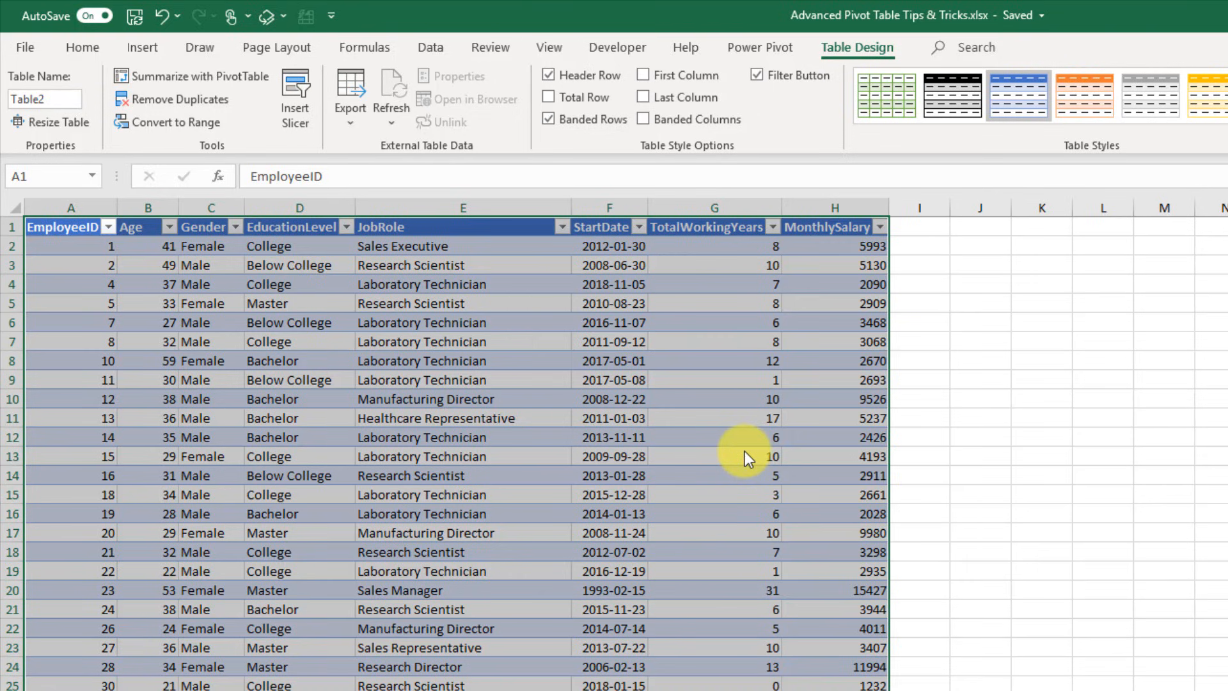
click(745, 451)
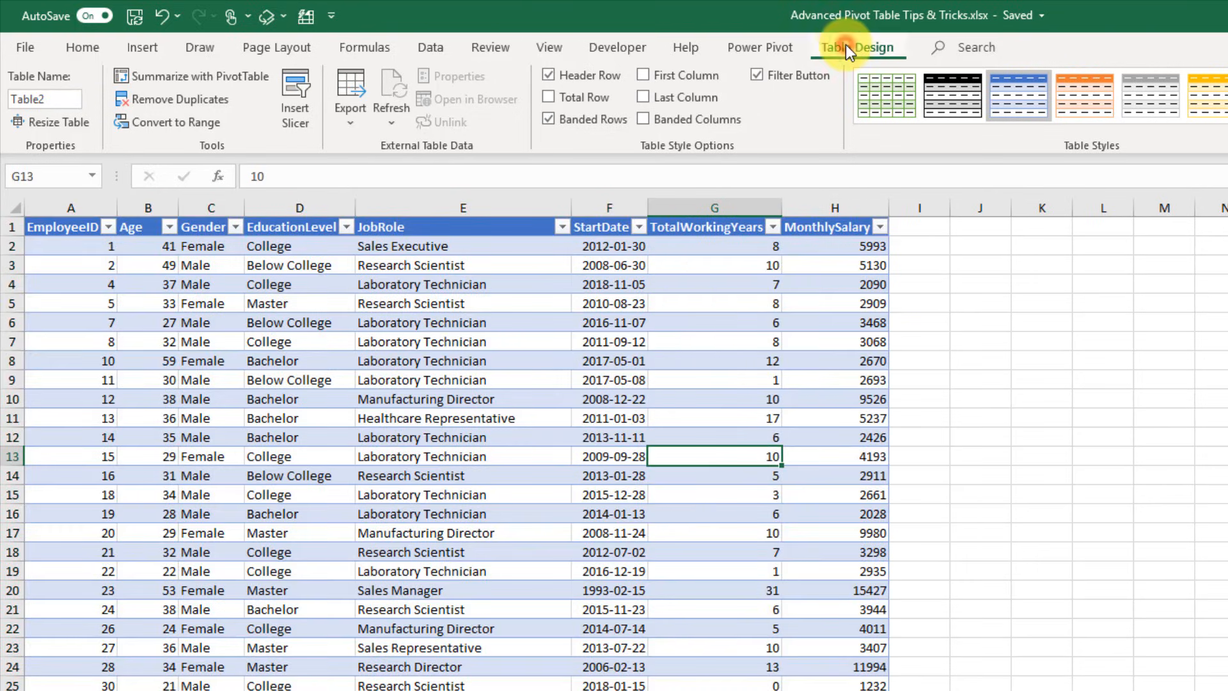
- Rename the employee table as HR_Data
click(55, 100)
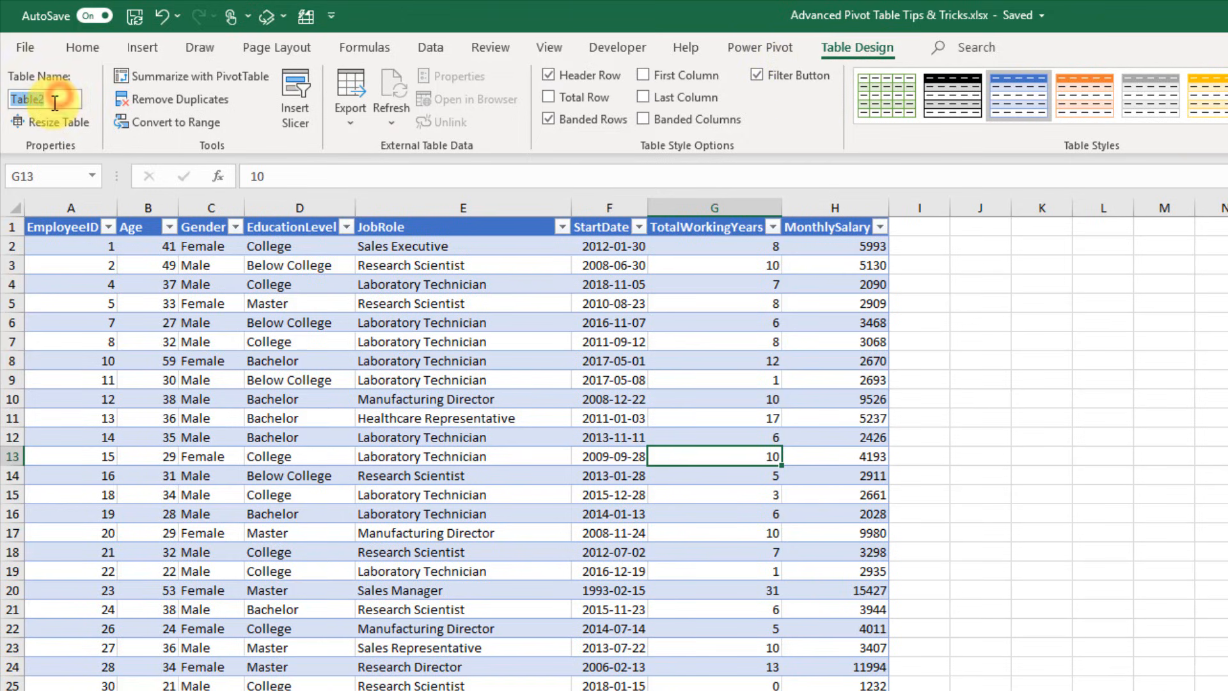
text(H)
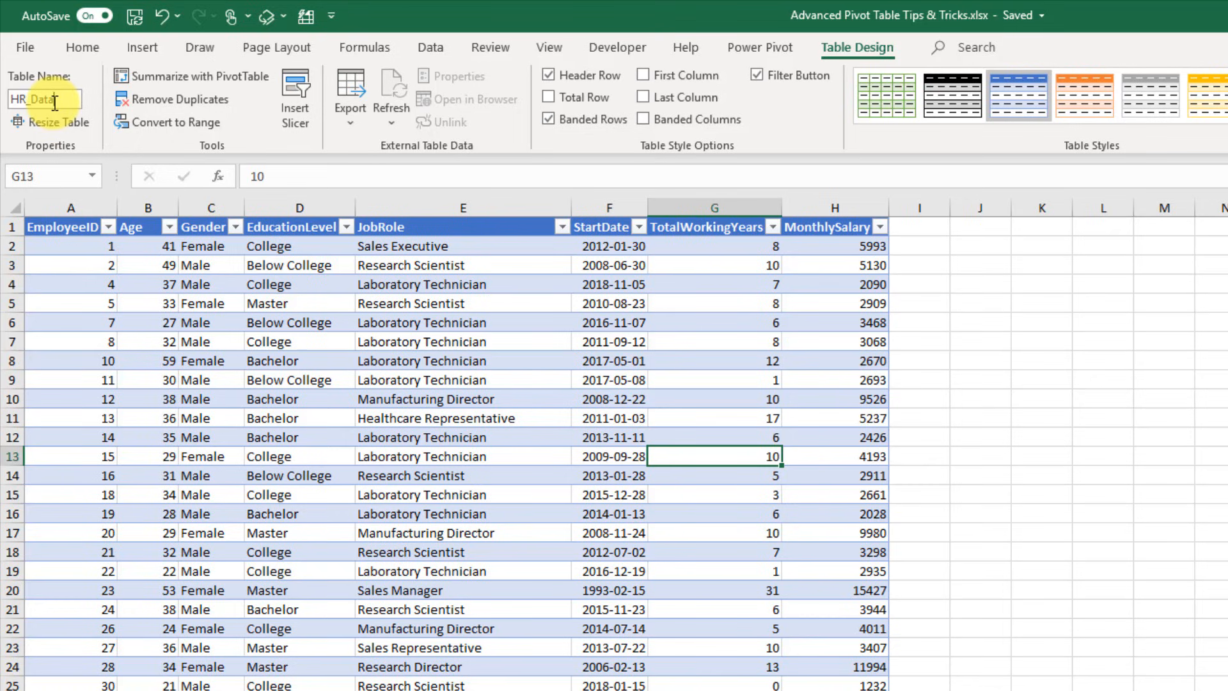
text(R_Data)
key(Return)
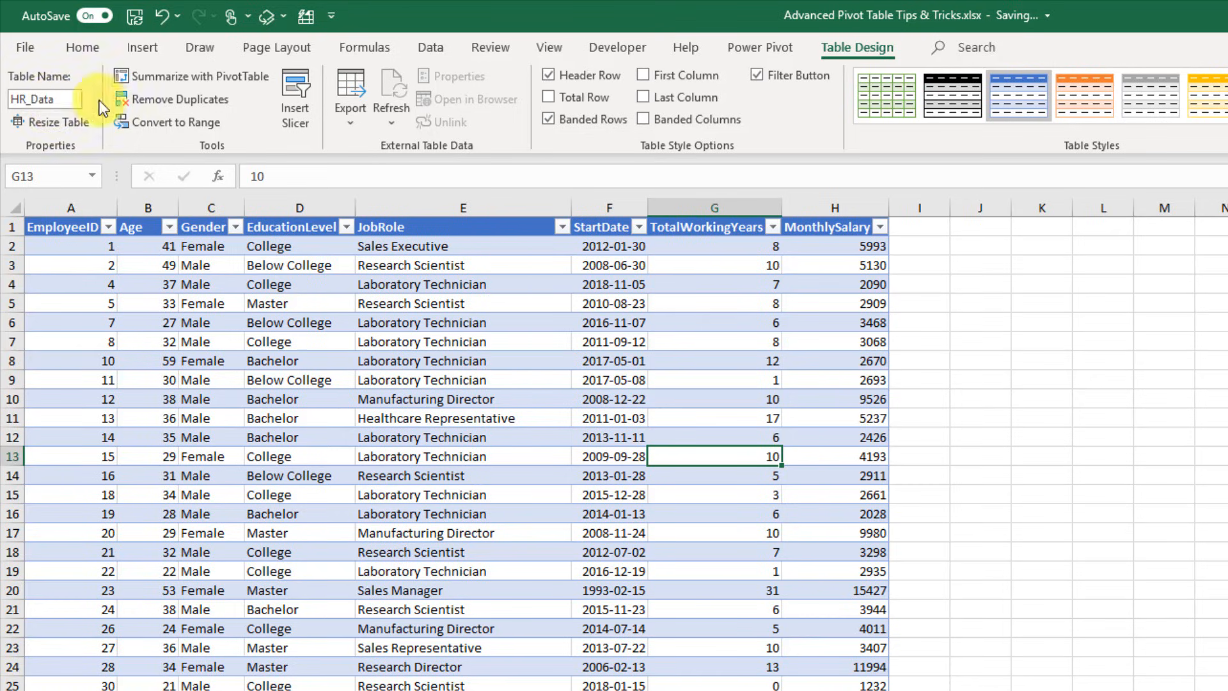
- Create a PivotTable from HR_Data on a new worksheet, with Gender as rows and the sum of MonthlySalary as values
click(141, 48)
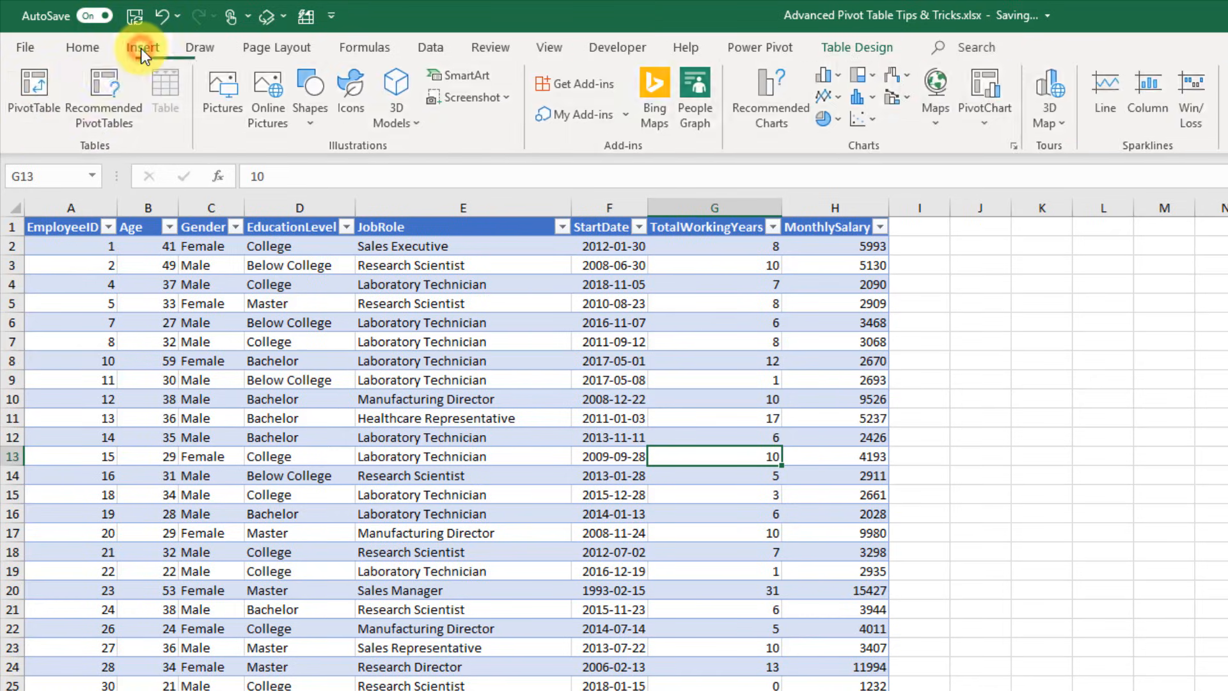
click(40, 106)
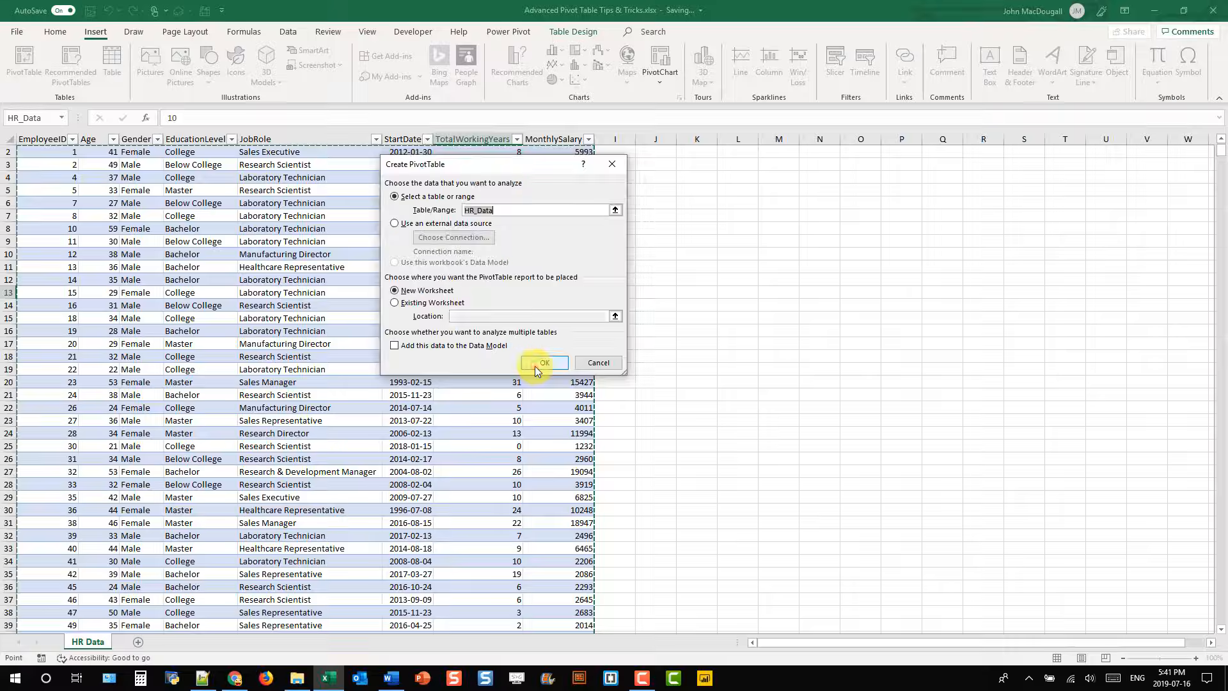
click(712, 628)
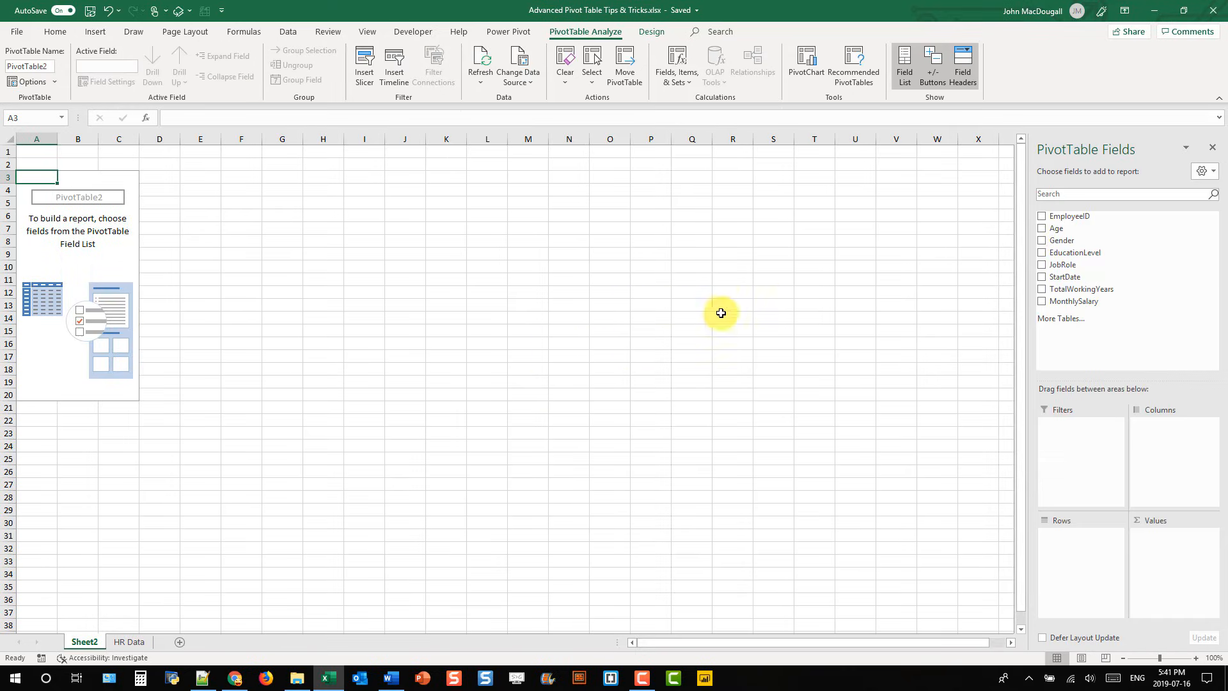
click(1041, 240)
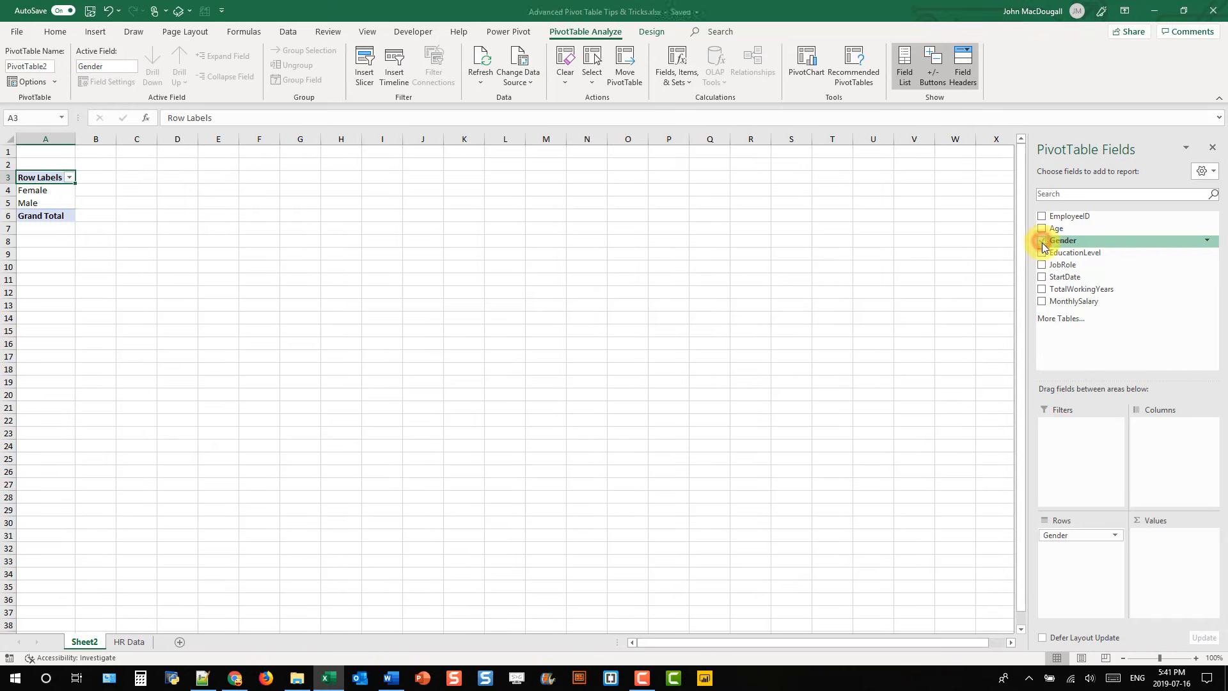
click(1042, 302)
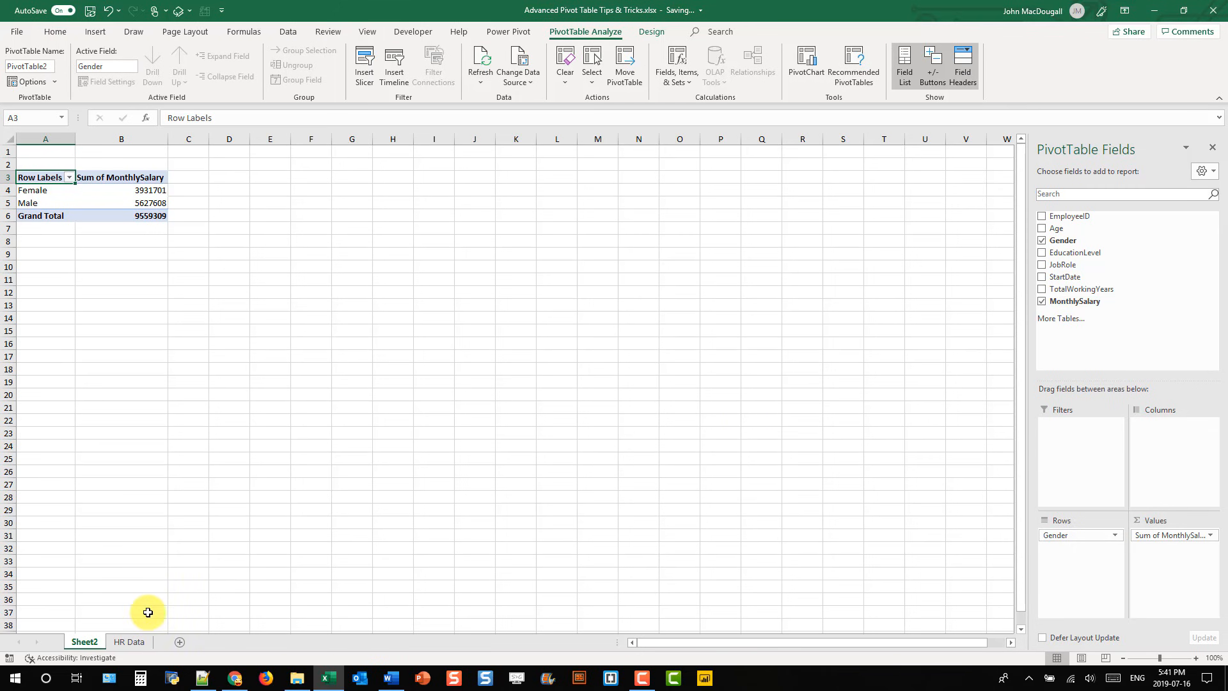
- Copy the last record of the HR Data table into the empty row 1472 directly below it
click(128, 642)
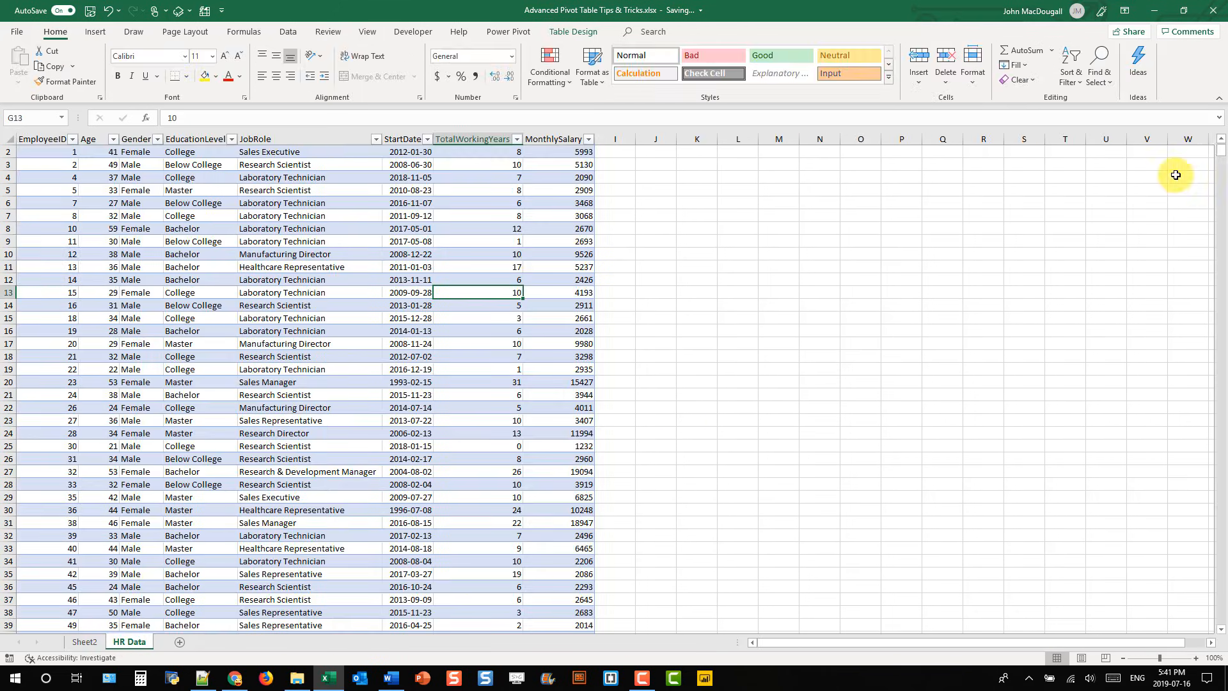
drag(1221, 154, 1222, 630)
scroll(370, 493, down, 5)
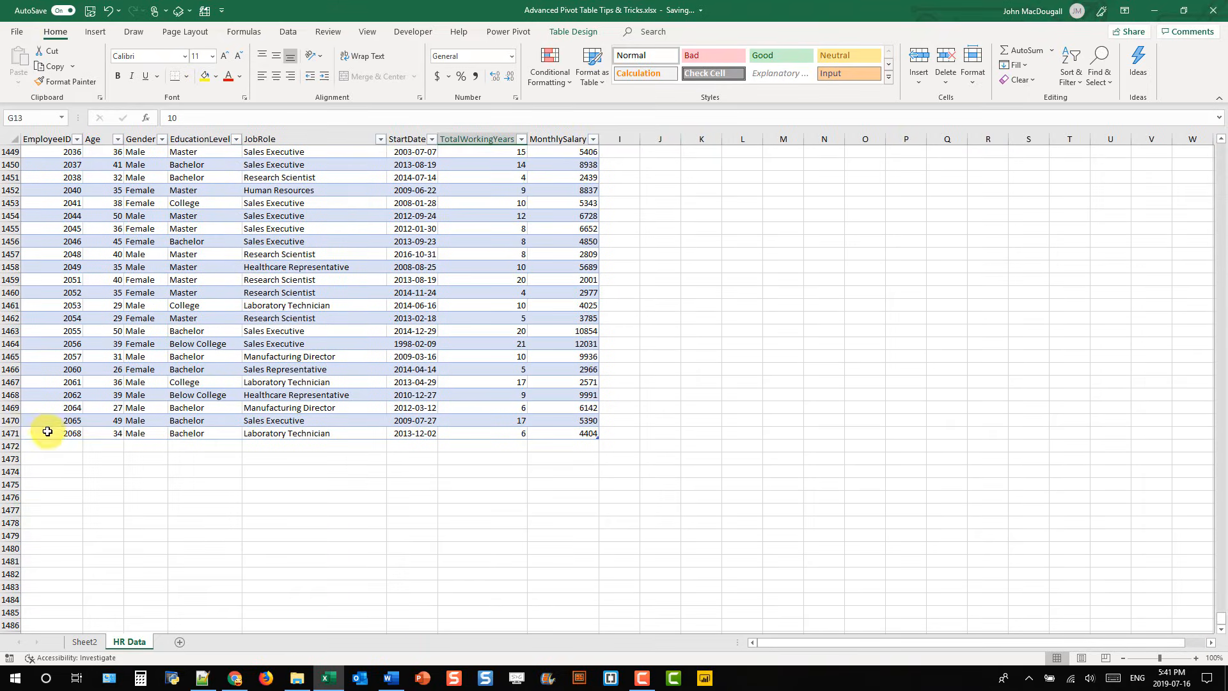
drag(48, 431, 593, 437)
key(ctrl+c)
click(63, 445)
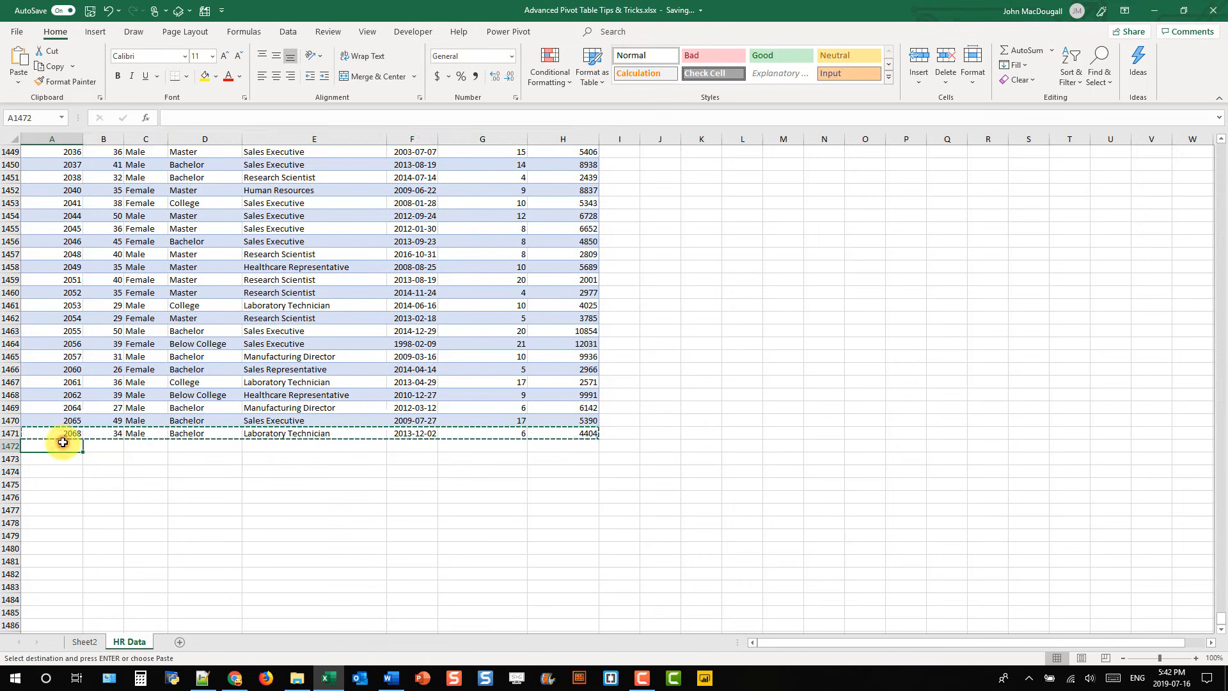
key(ctrl+v)
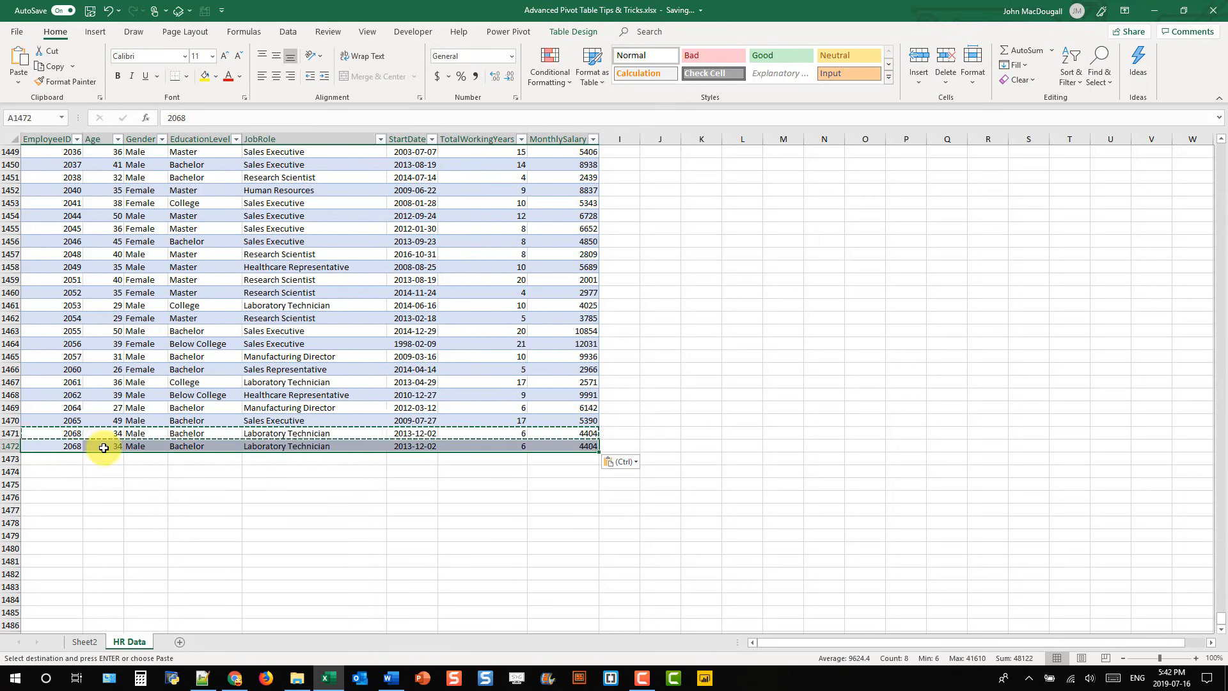
- Set the MonthlySalary in the newly added row 1472 to 99999999
click(208, 443)
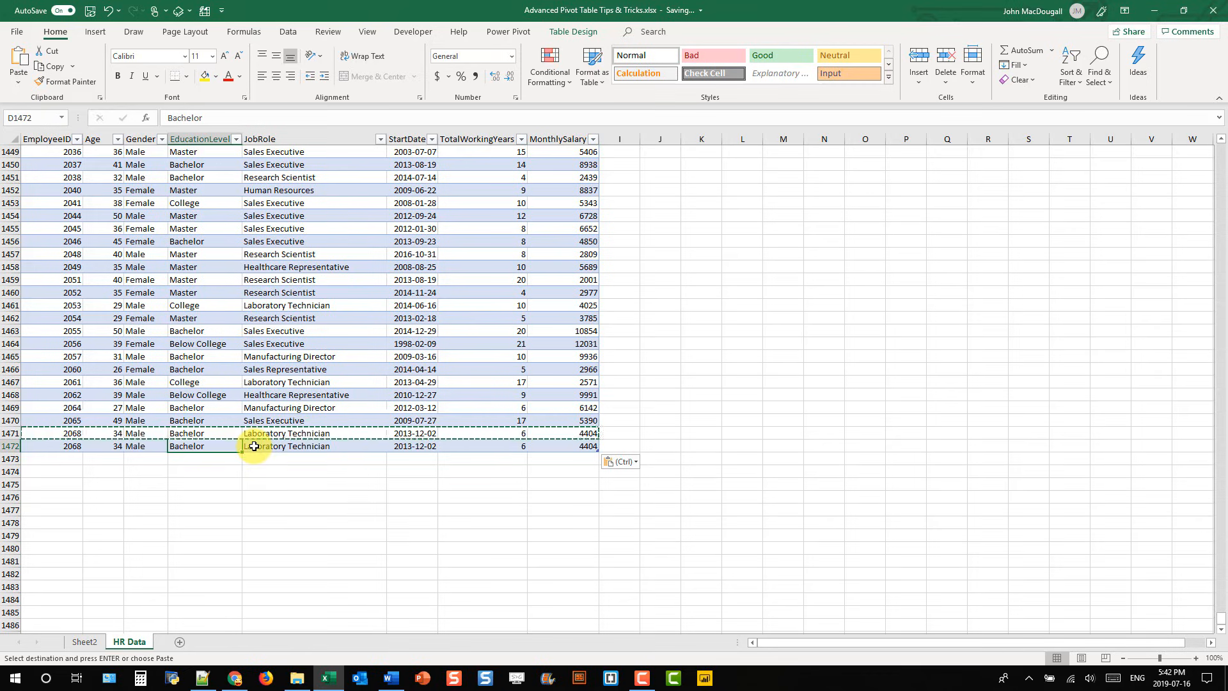
click(561, 447)
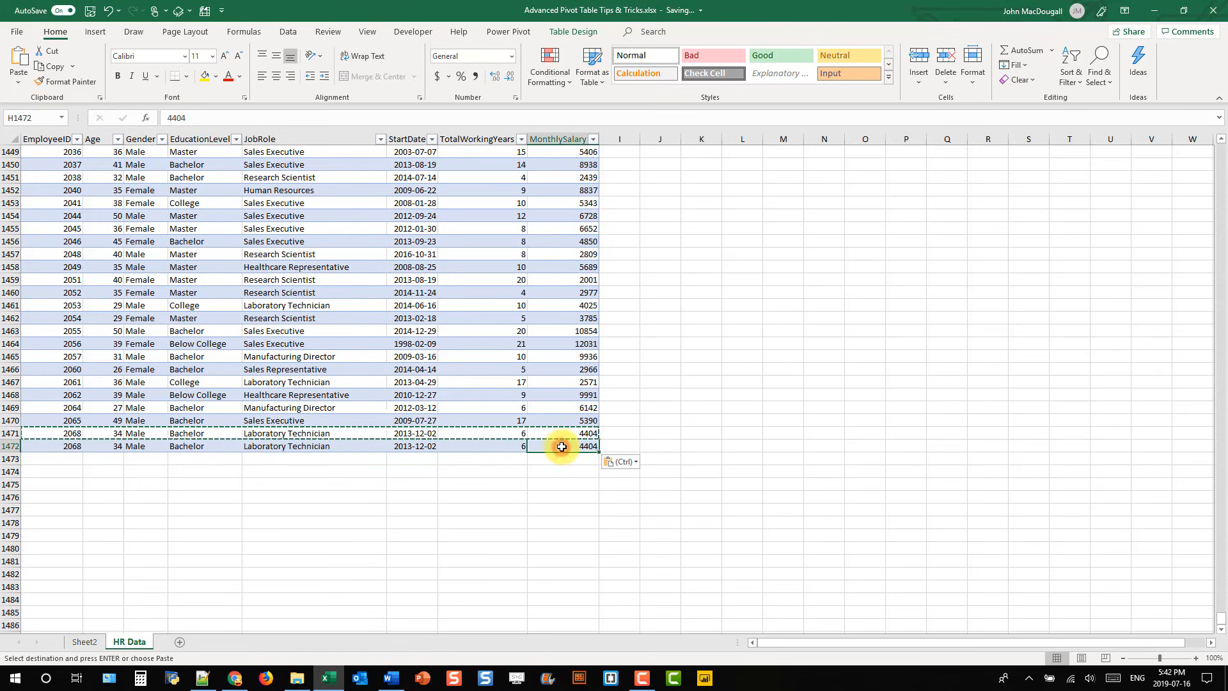
text(99999999)
key(Return)
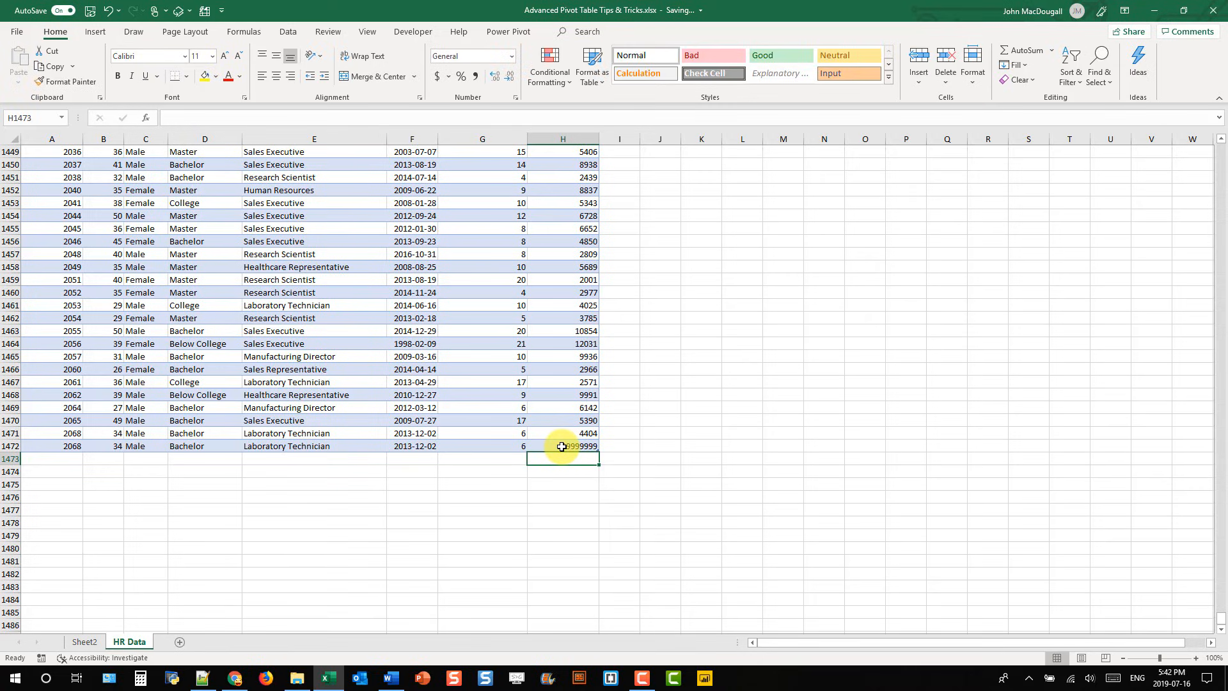
- Refresh the PivotTable on Sheet2 to include the added record
click(84, 642)
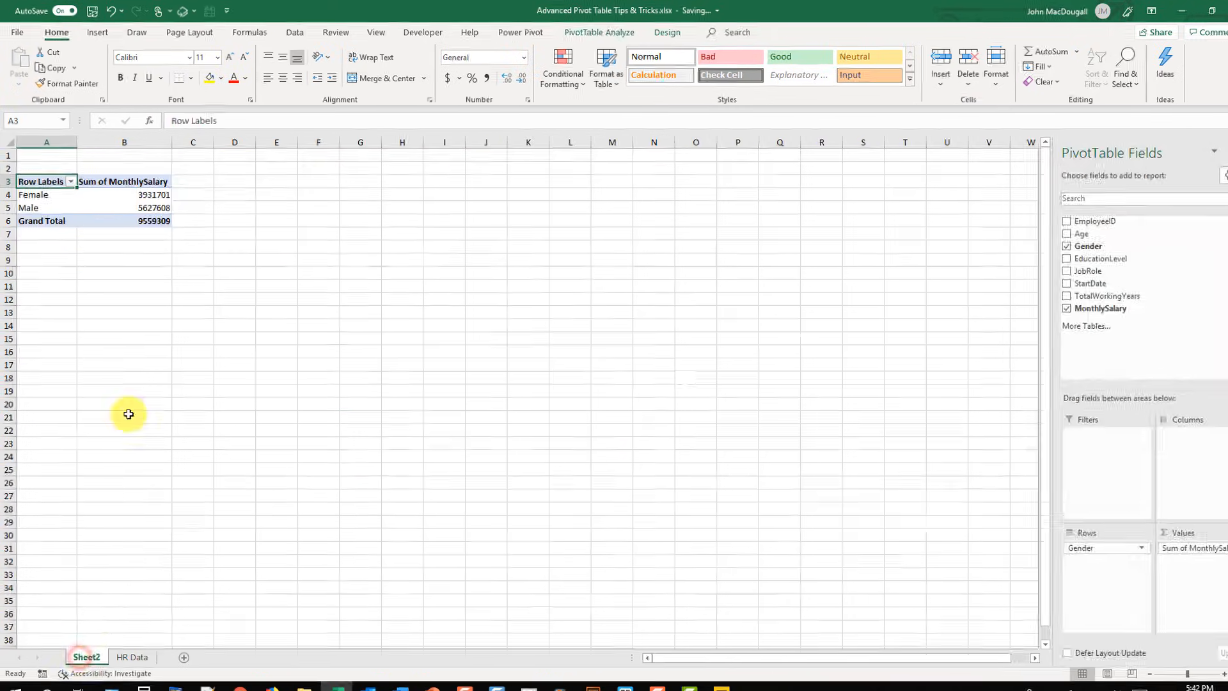
right_click(137, 207)
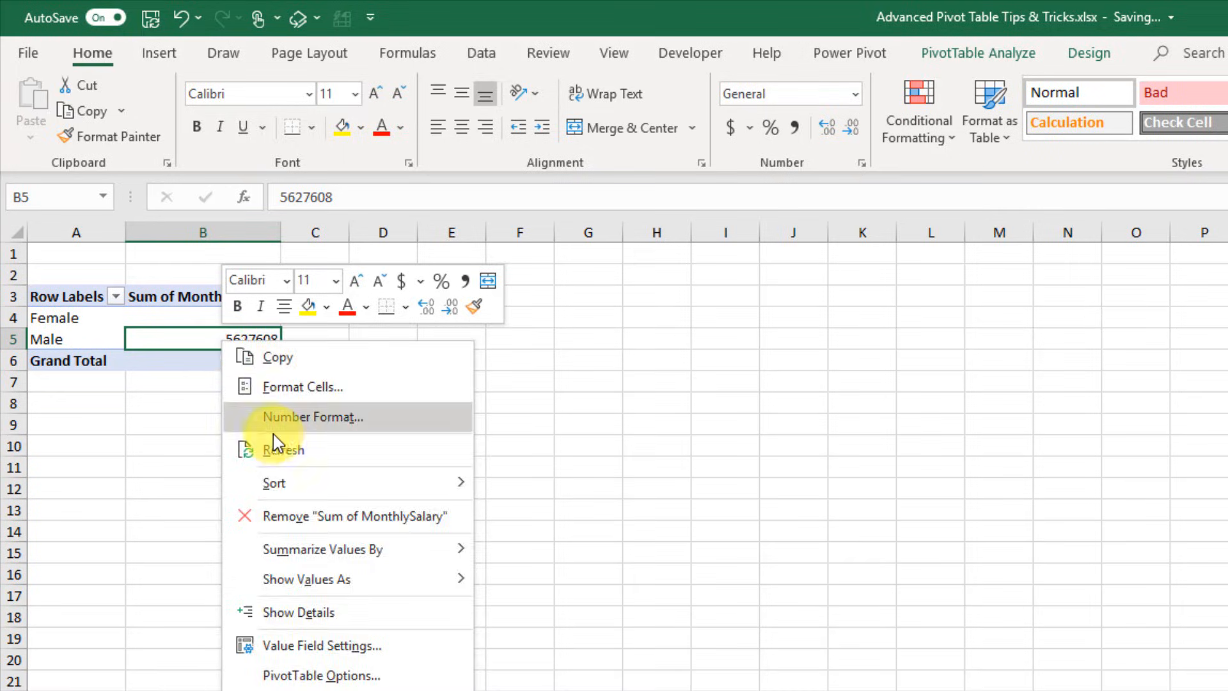
click(279, 449)
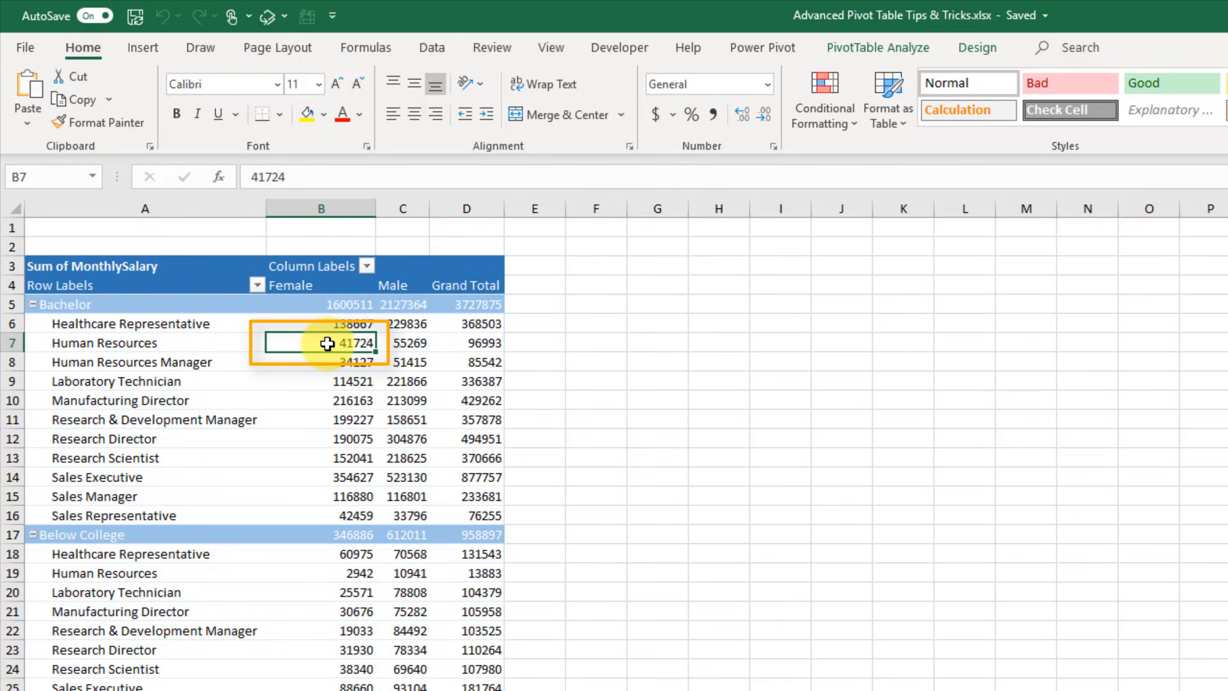
- Show the detail records behind the female Human Resources value under Bachelor, and check the sum of their MonthlySalary values
right_click(327, 344)
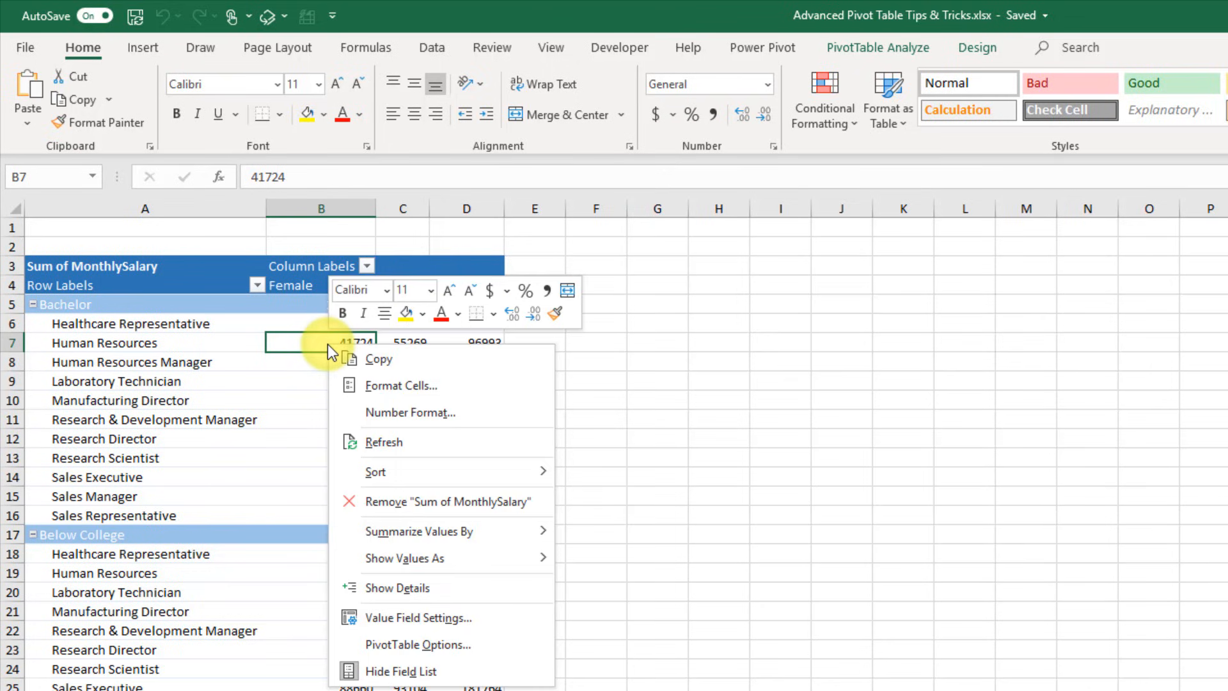
click(371, 588)
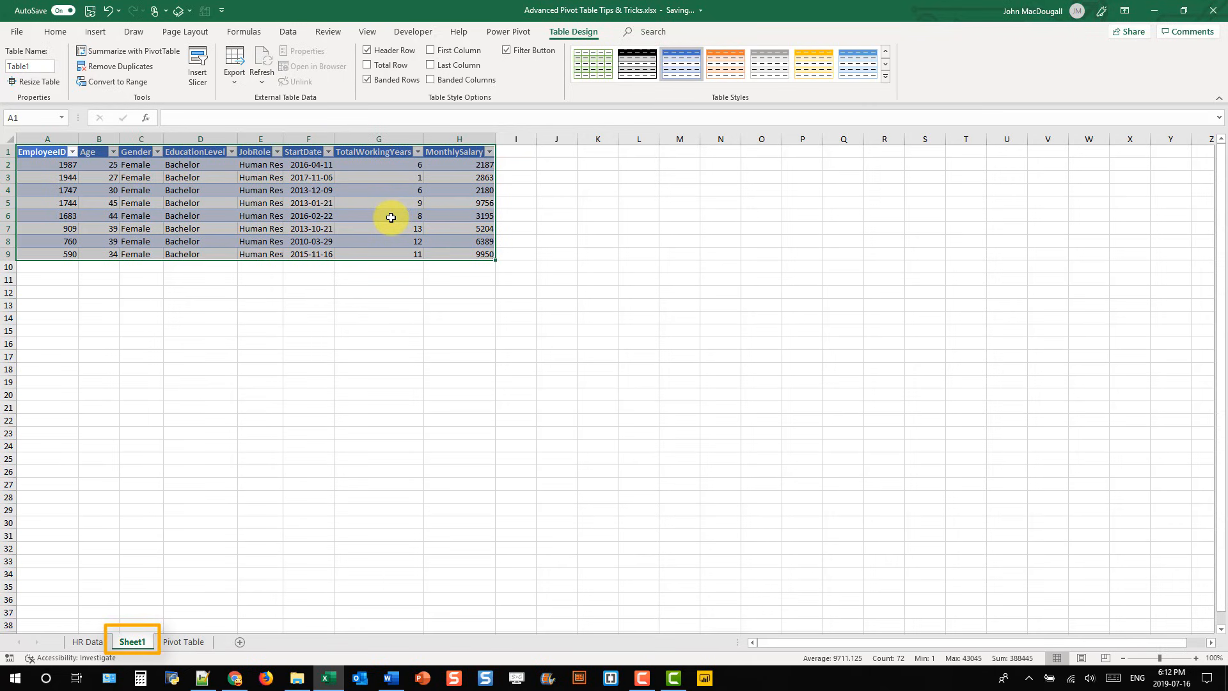
drag(464, 165, 461, 253)
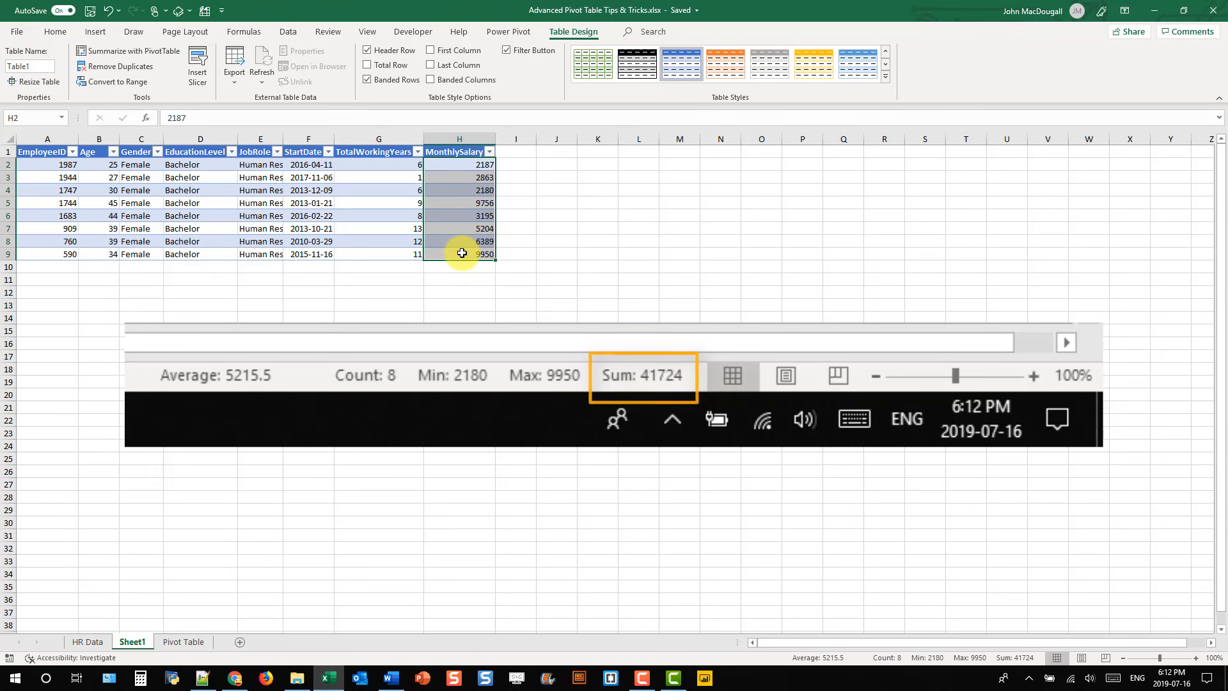
- Return to the Pivot Table sheet and drill into the records behind the male Human Resources value under Bachelor
click(182, 642)
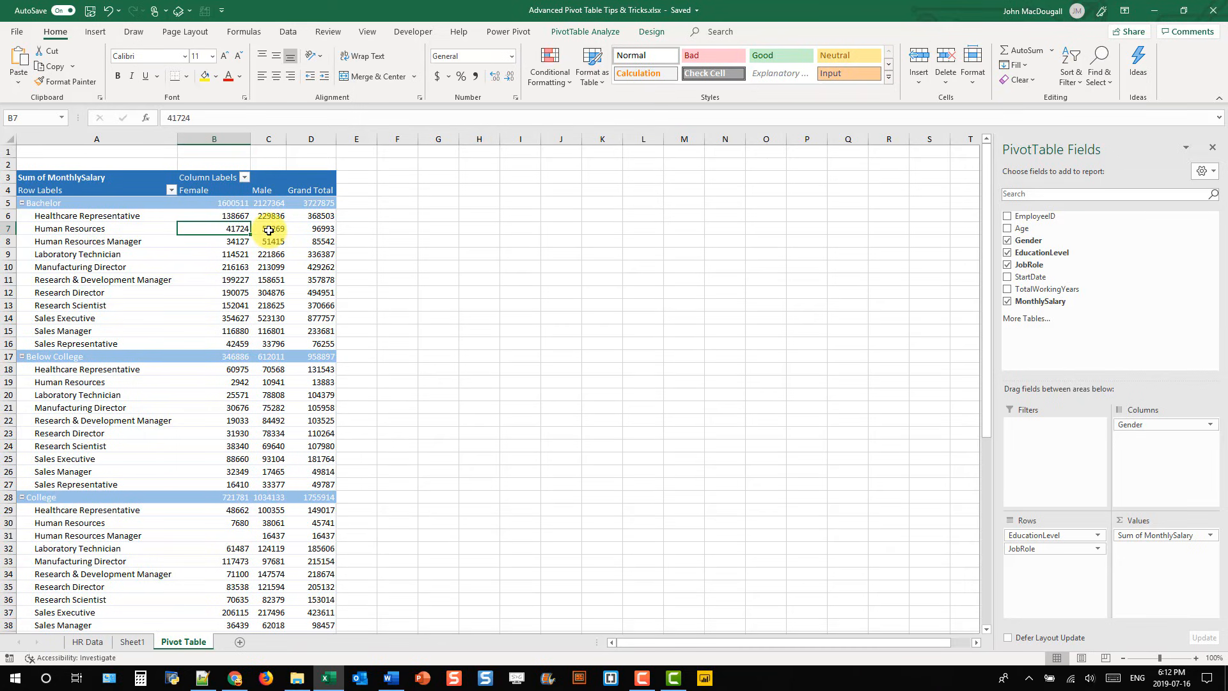
double_click(269, 230)
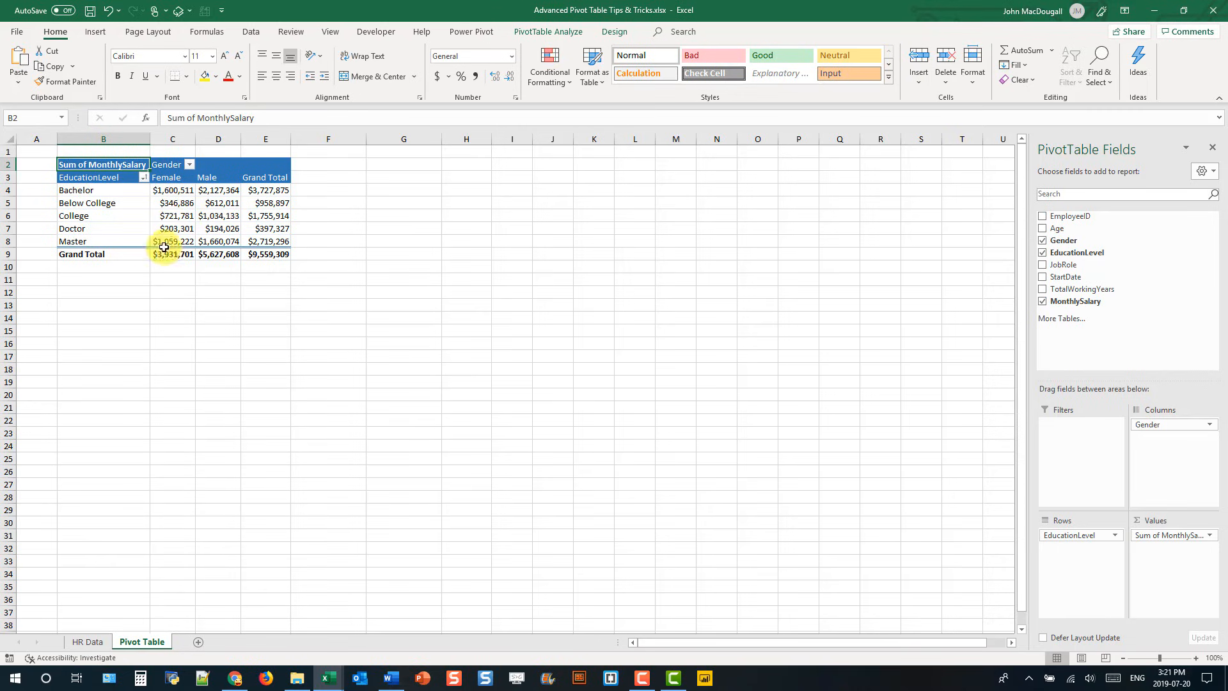
- Permanently delete the HR Data sheet from the workbook
click(85, 642)
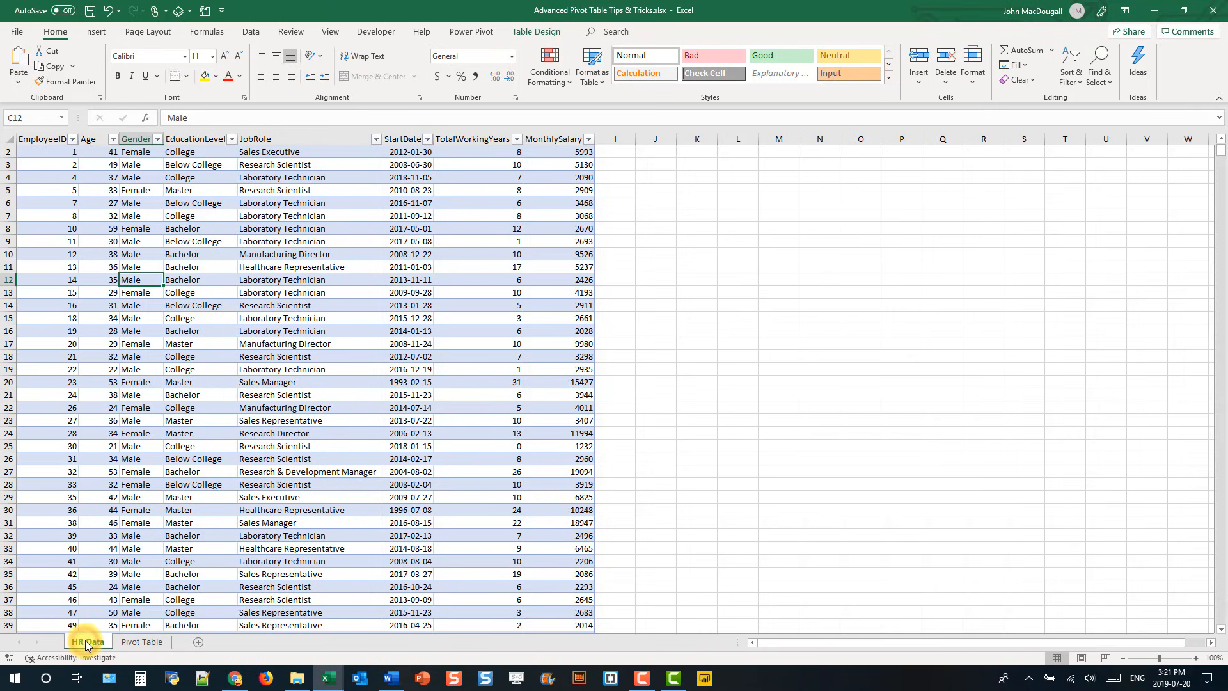
right_click(87, 643)
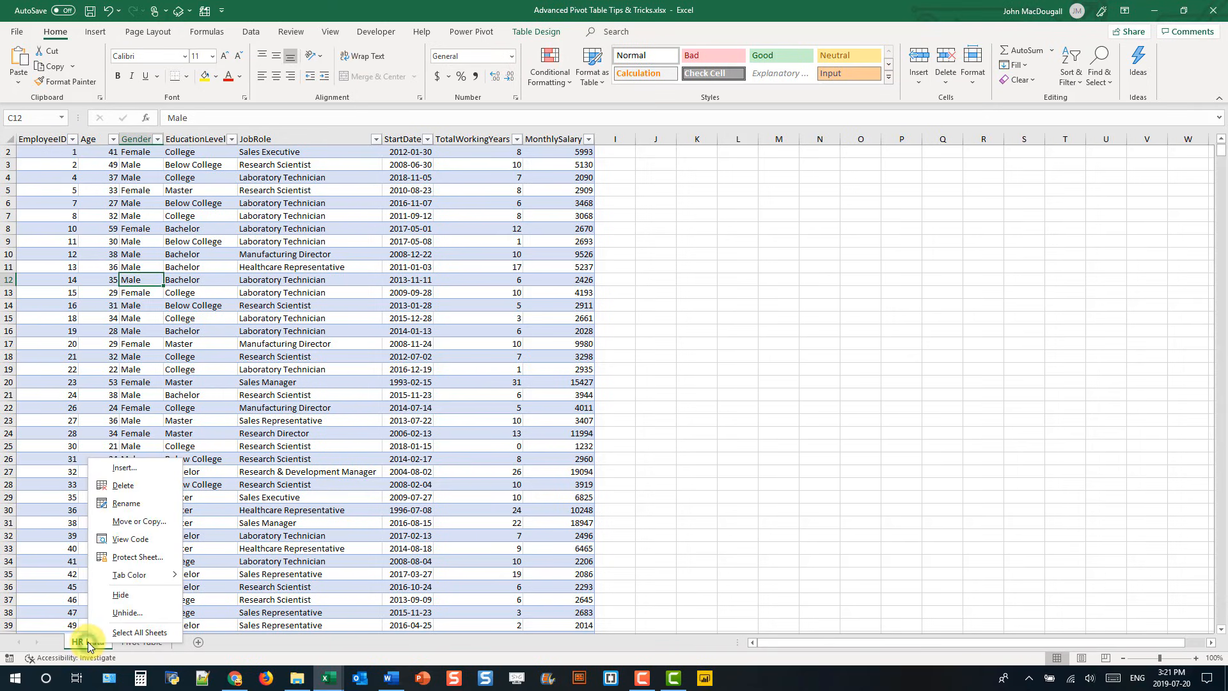
click(122, 487)
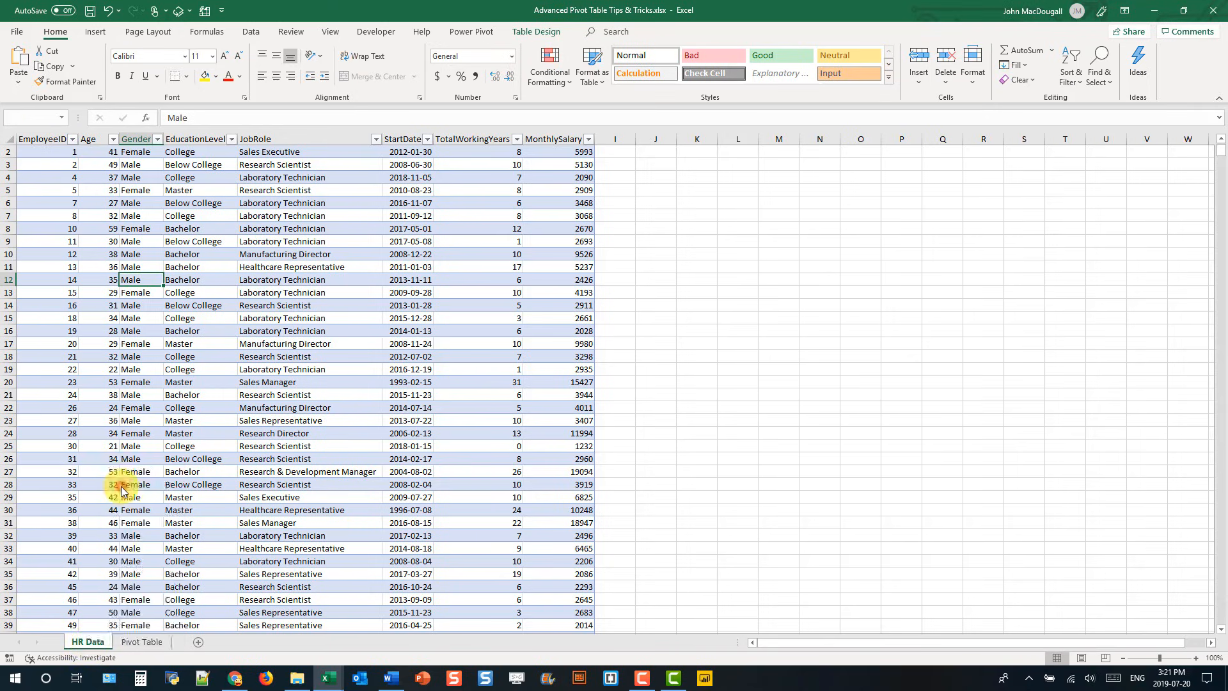
click(612, 375)
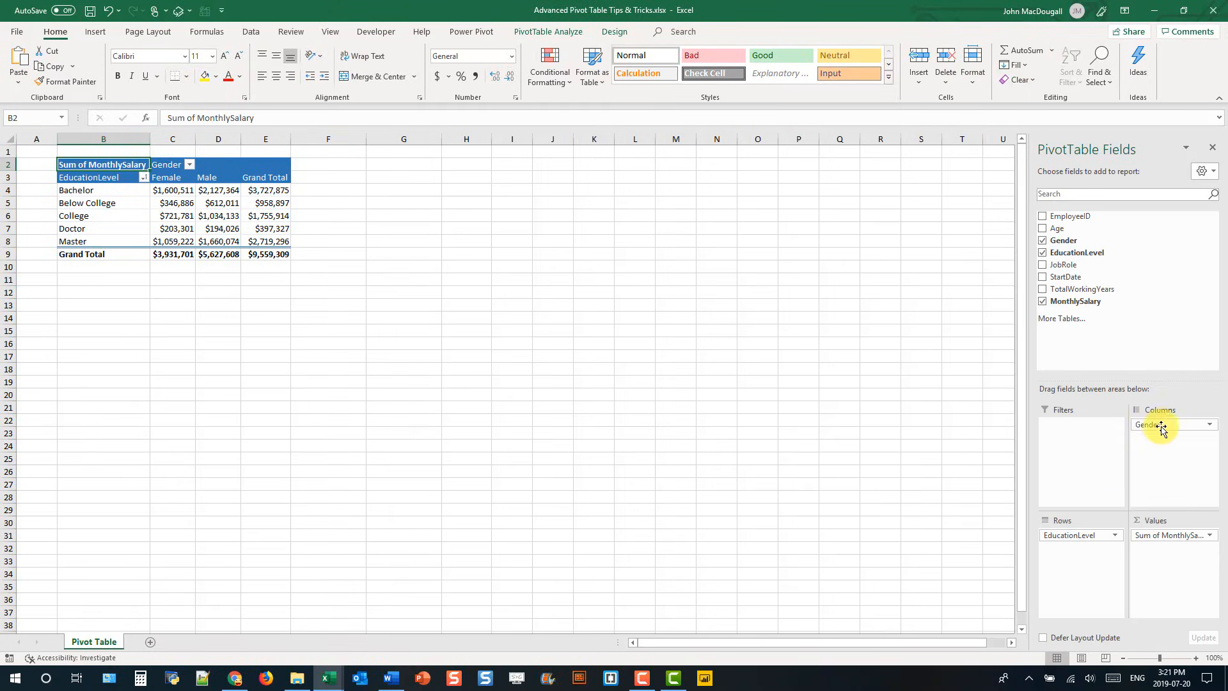
- Rearrange the PivotTable with Gender and JobRole as rows and EducationLevel as columns
drag(1163, 430, 1079, 554)
drag(1075, 560, 1166, 465)
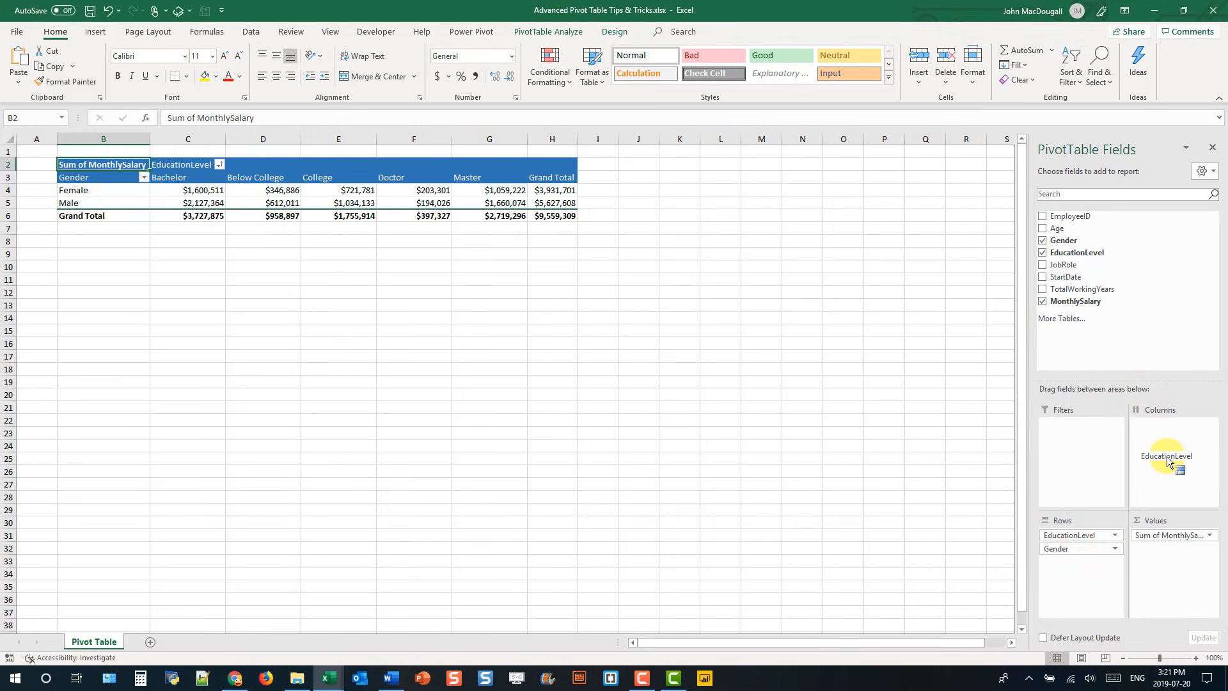
click(1042, 266)
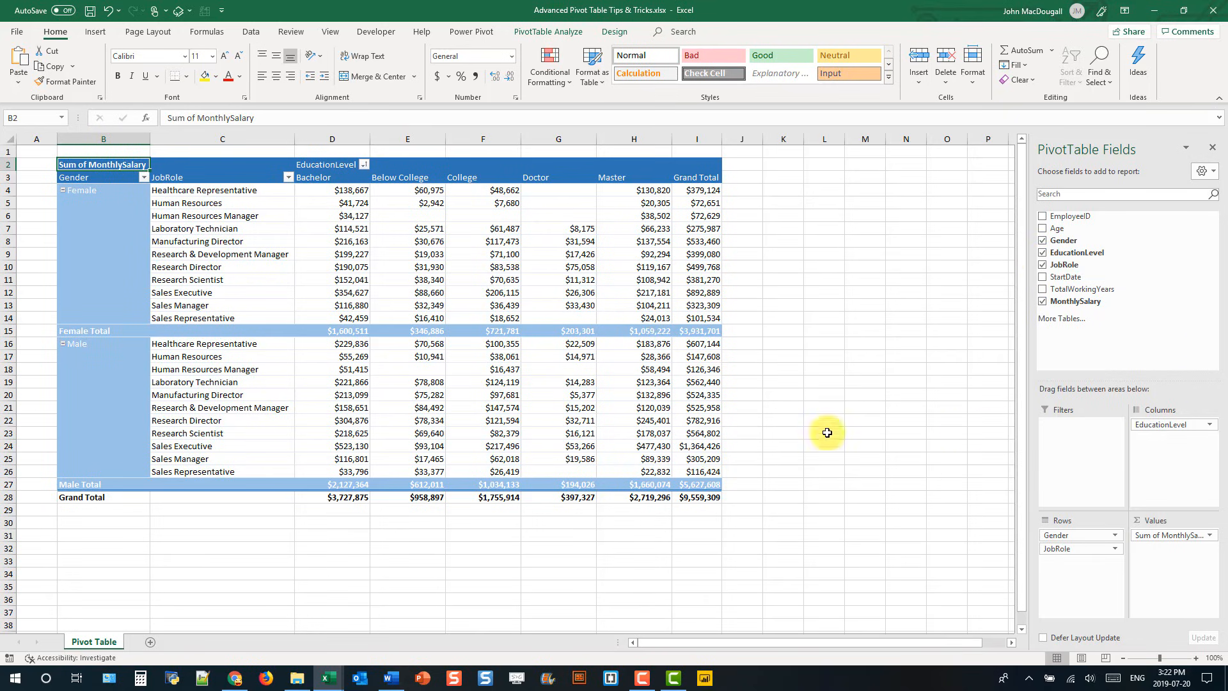
- Show the detail records behind the overall Grand Total of the PivotTable on a new sheet
click(691, 496)
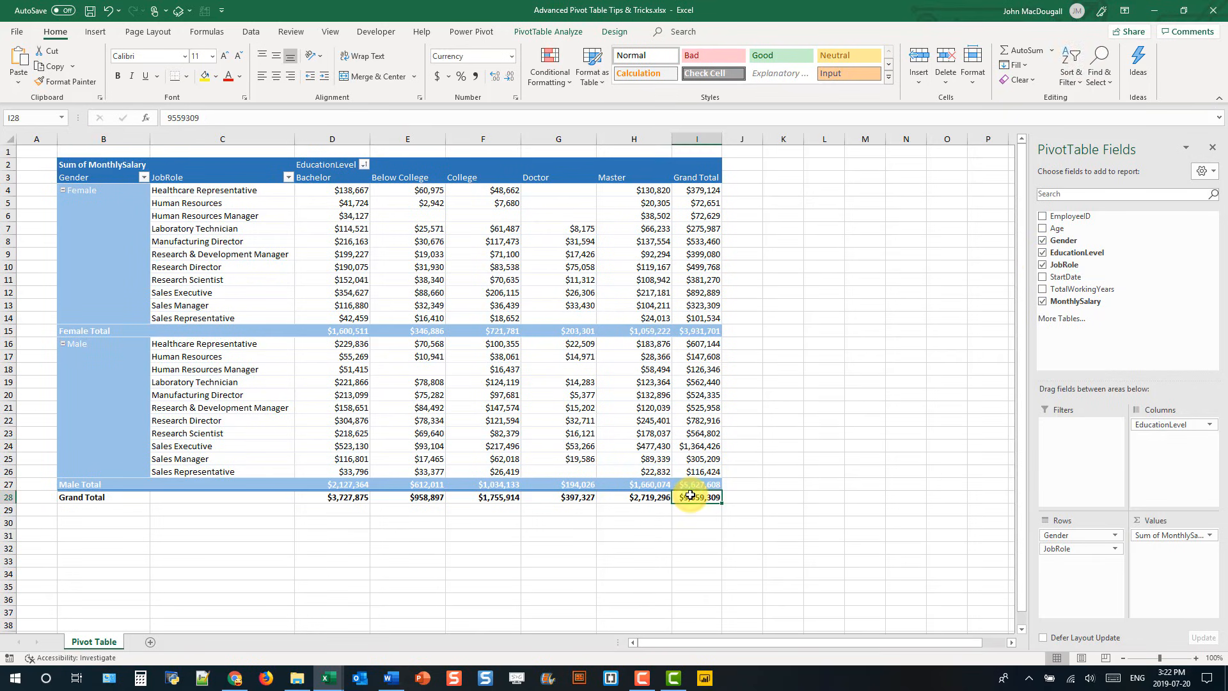
right_click(692, 496)
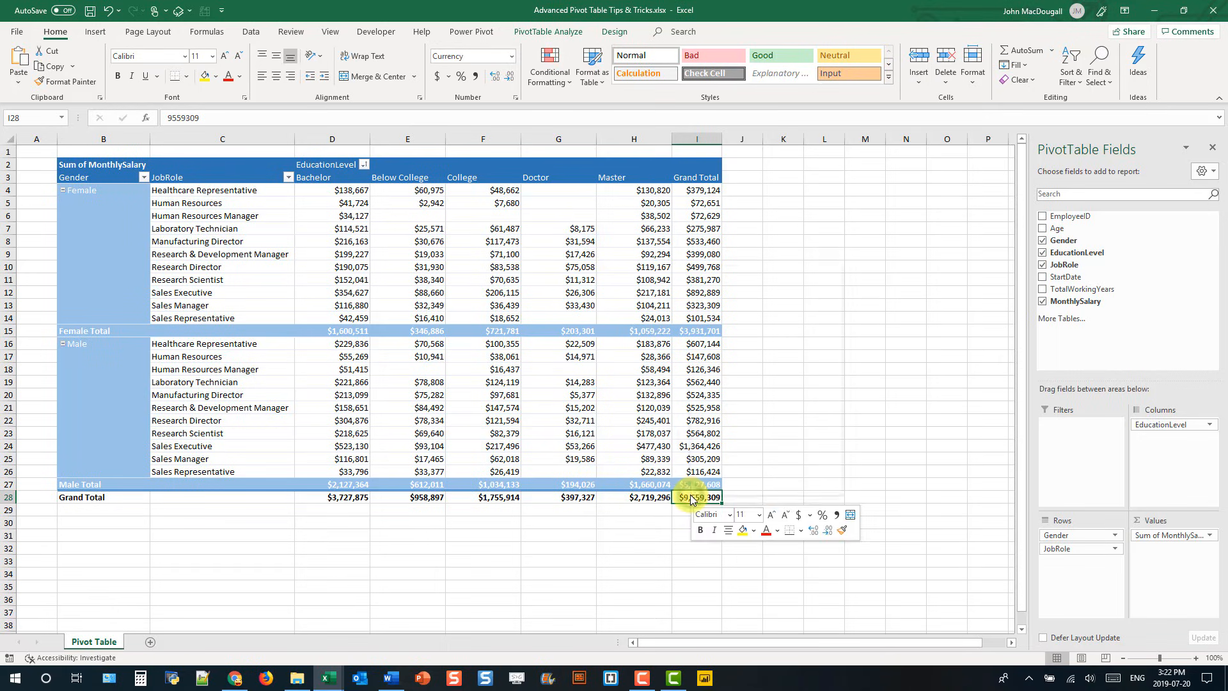
click(728, 430)
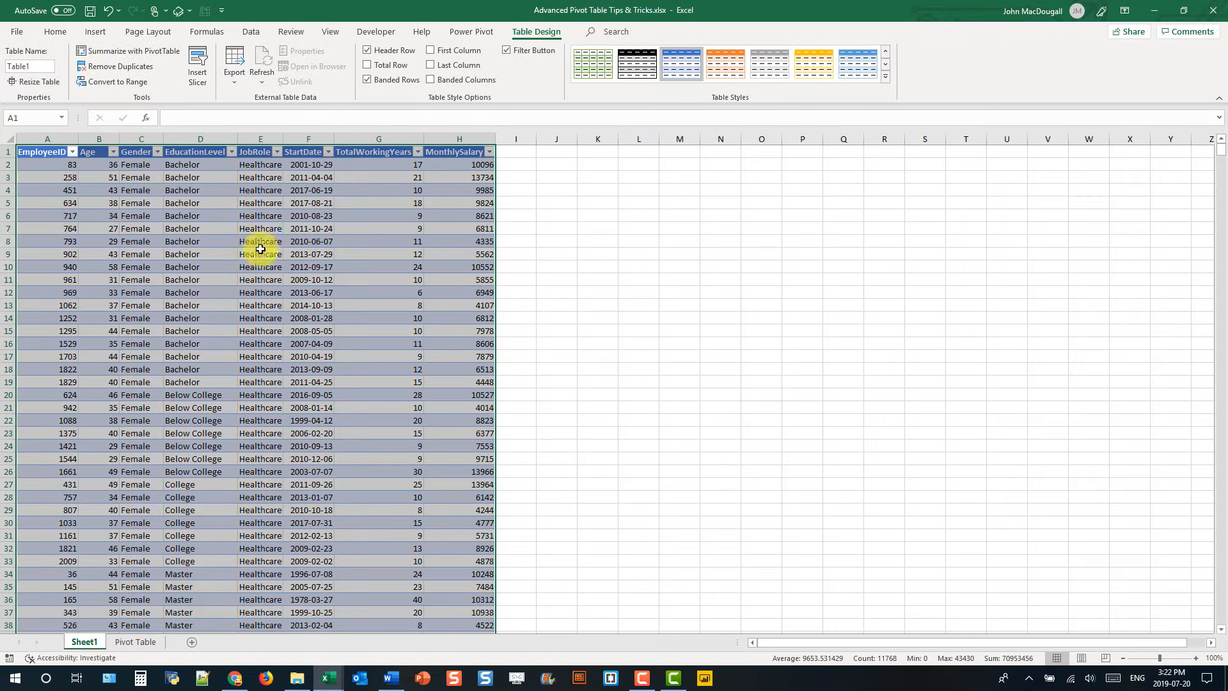
click(347, 291)
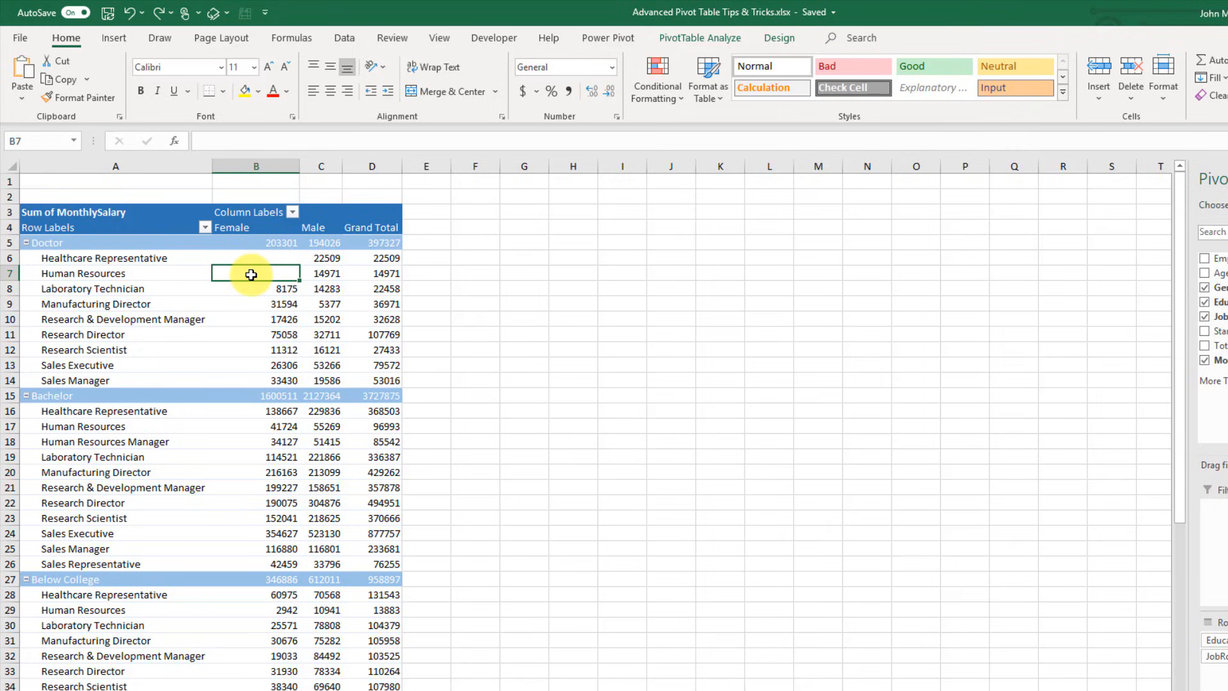
- Set the PivotTable options to show 0 in empty cells
right_click(251, 275)
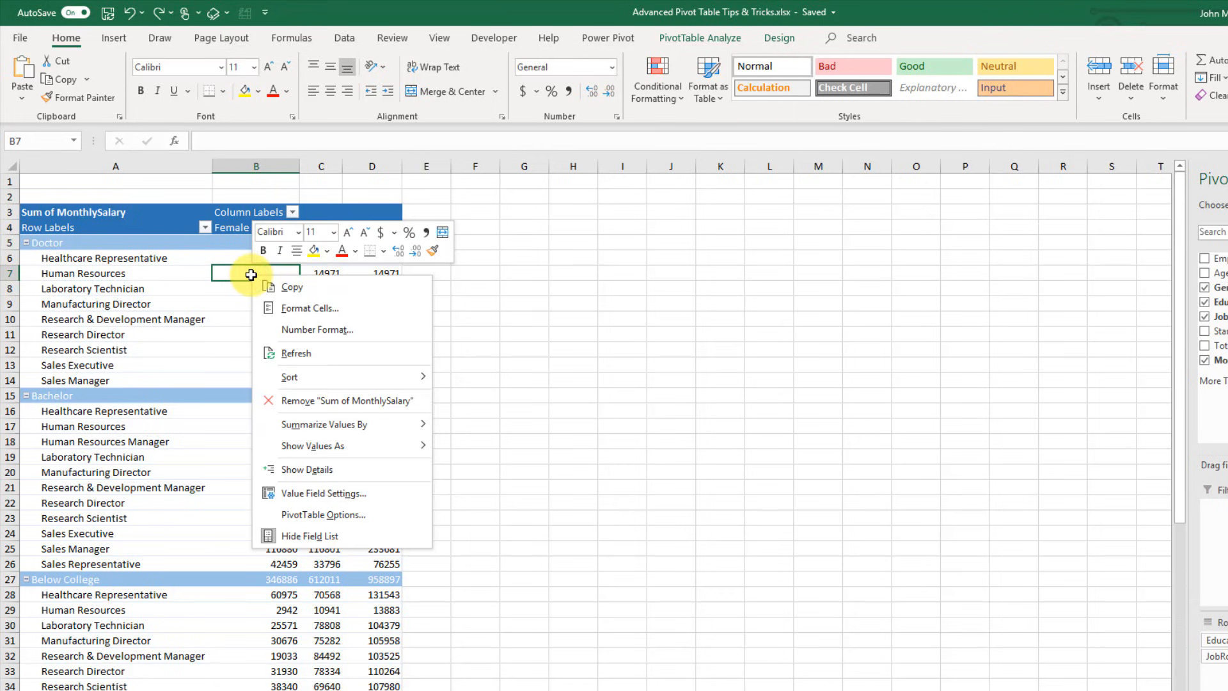
click(304, 515)
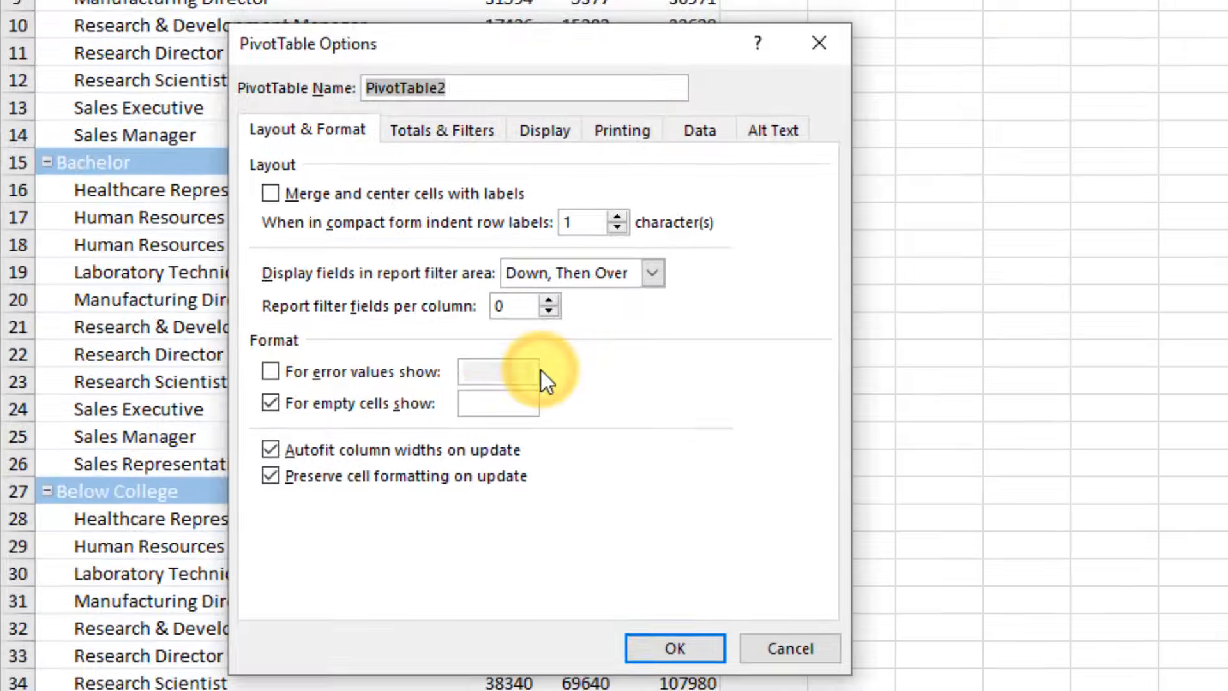
click(293, 123)
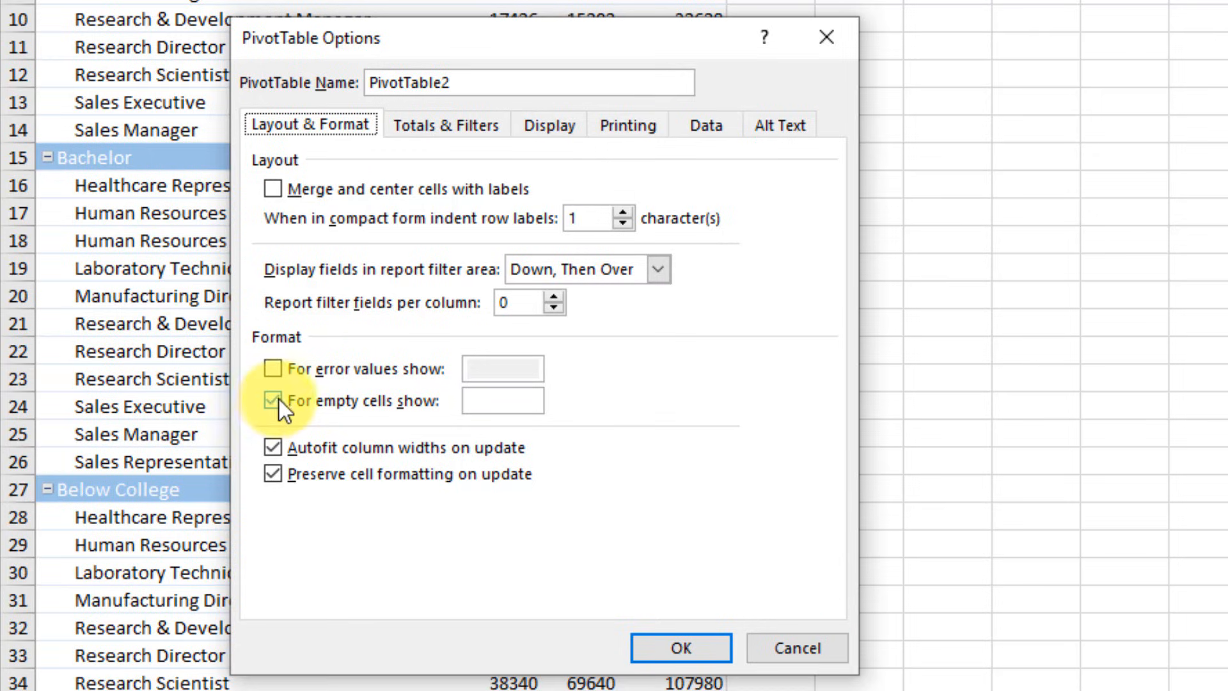
click(480, 403)
text(0)
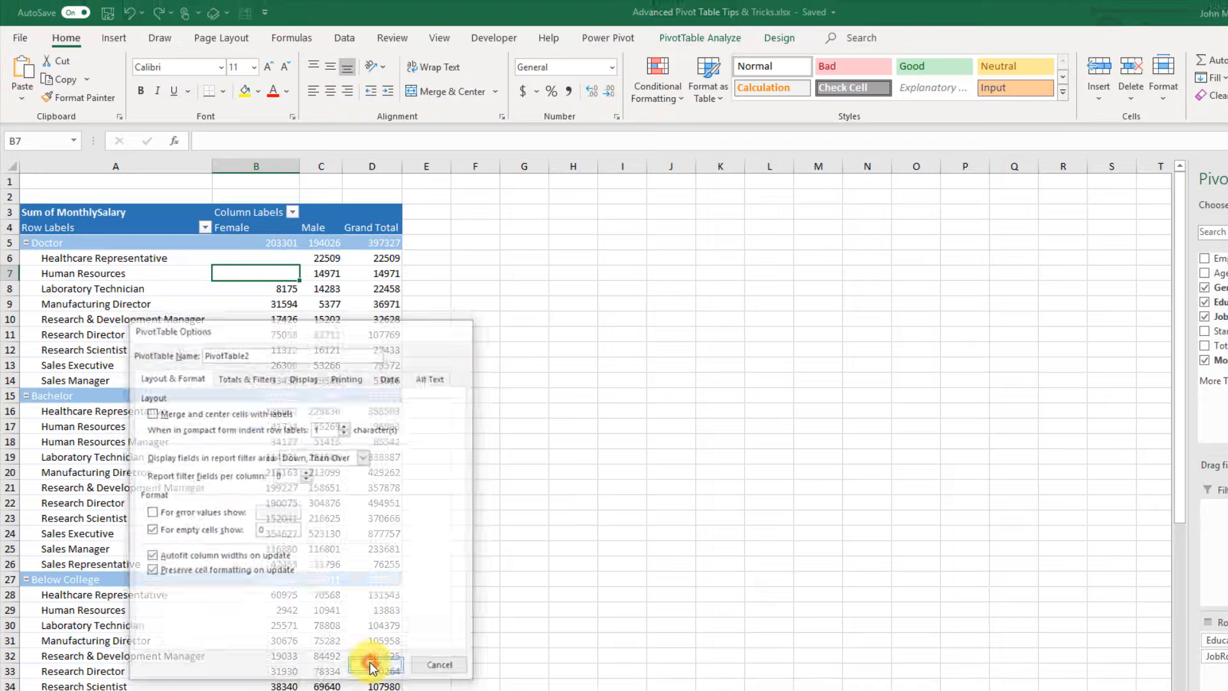
click(541, 655)
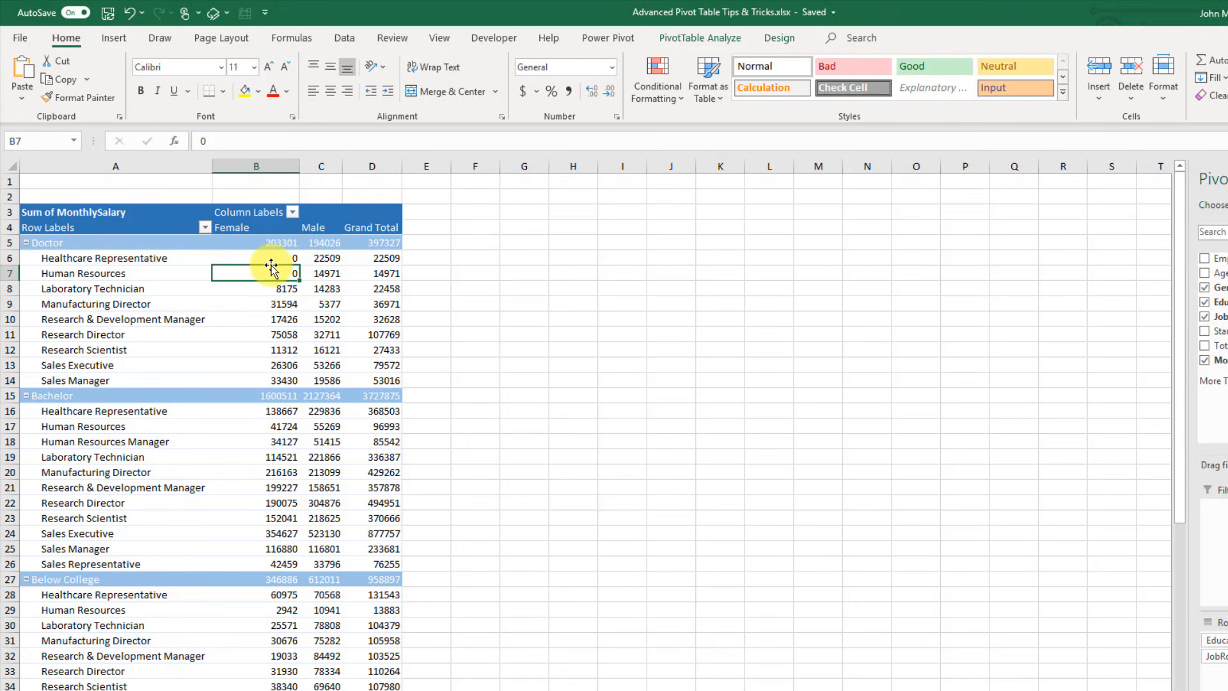
- Change the PivotTable's empty-cell display text to No Value
right_click(265, 275)
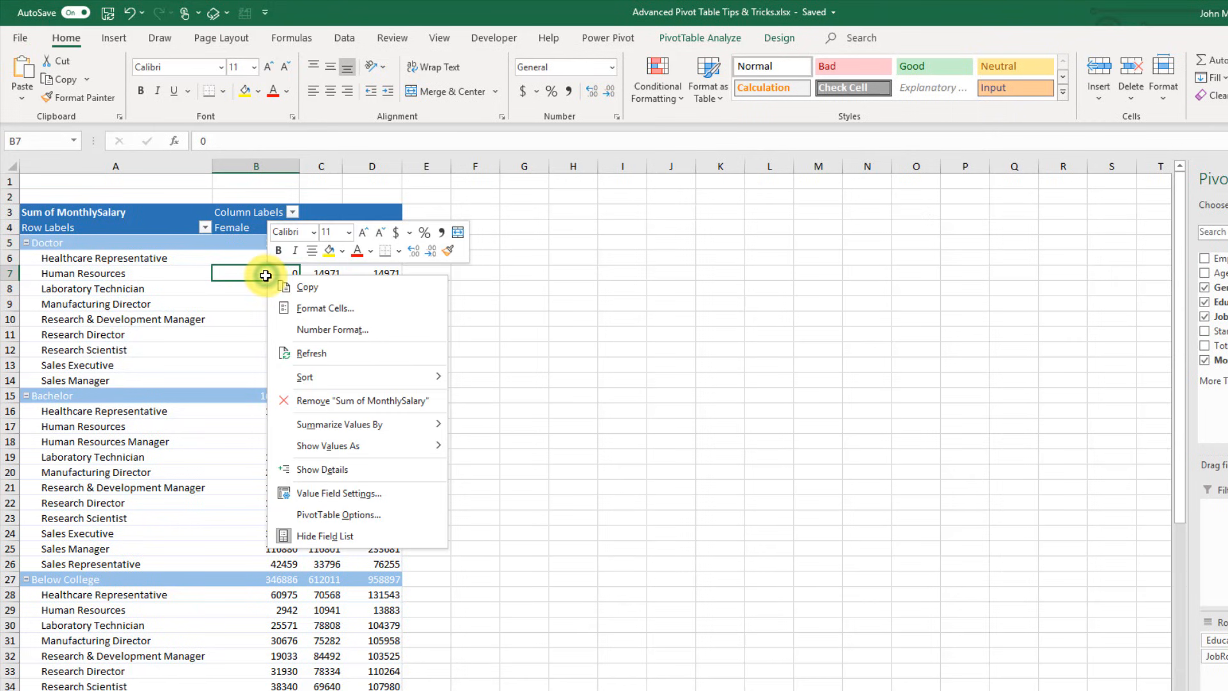
click(317, 514)
double_click(292, 526)
text(No Value)
key(Return)
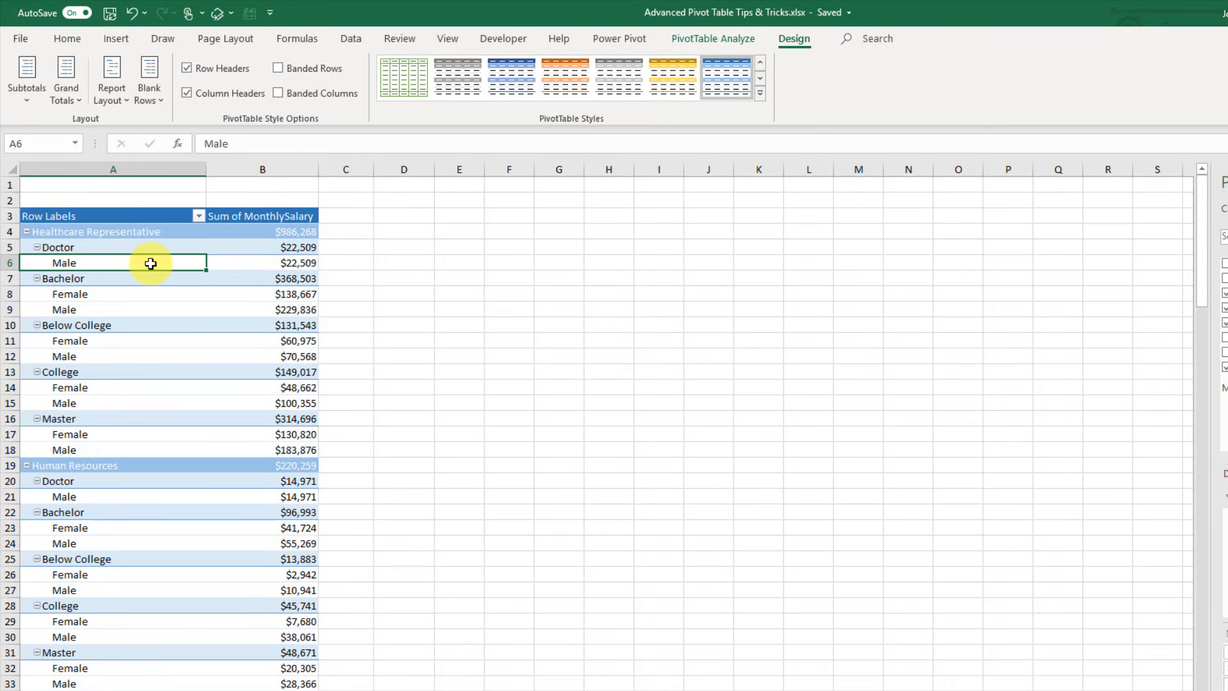
- Set the Gender field to show items with no data in the PivotTable
right_click(112, 263)
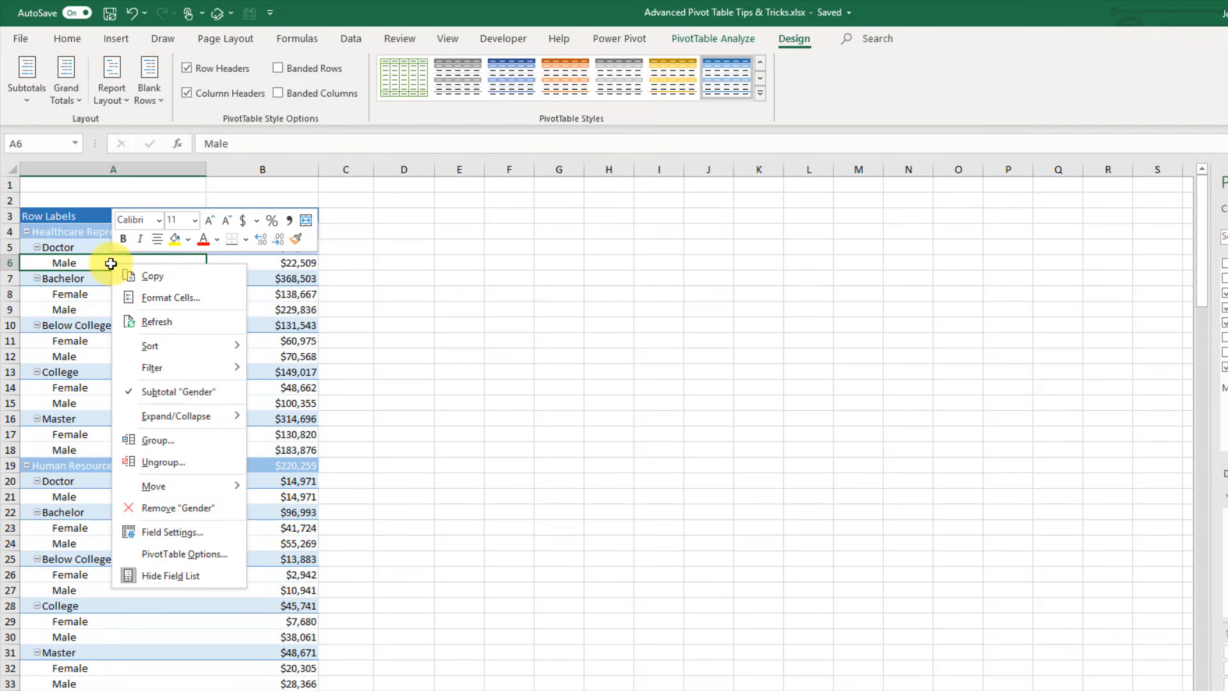
click(142, 533)
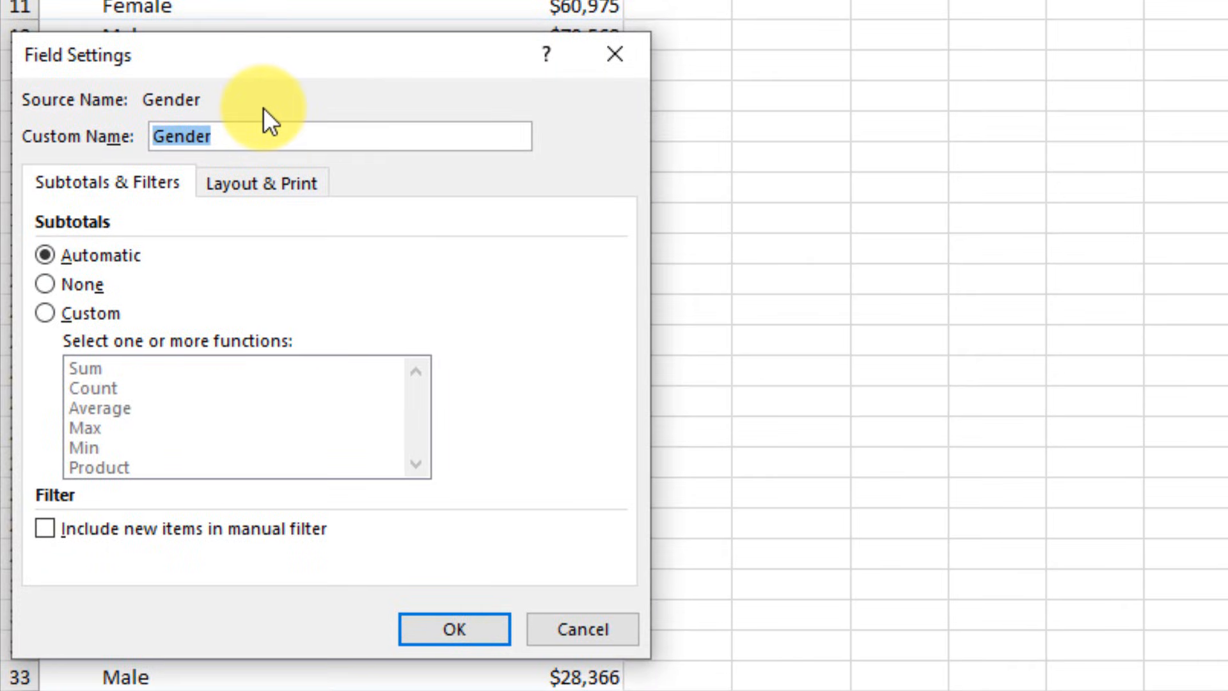
click(275, 182)
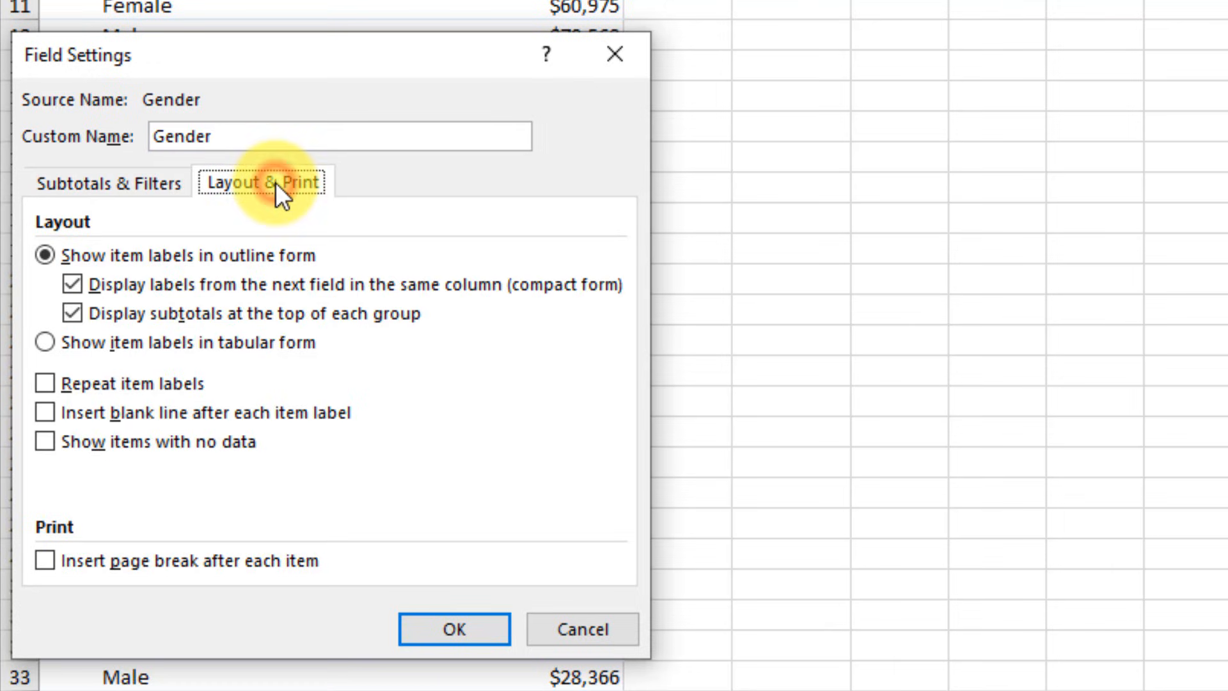
click(46, 443)
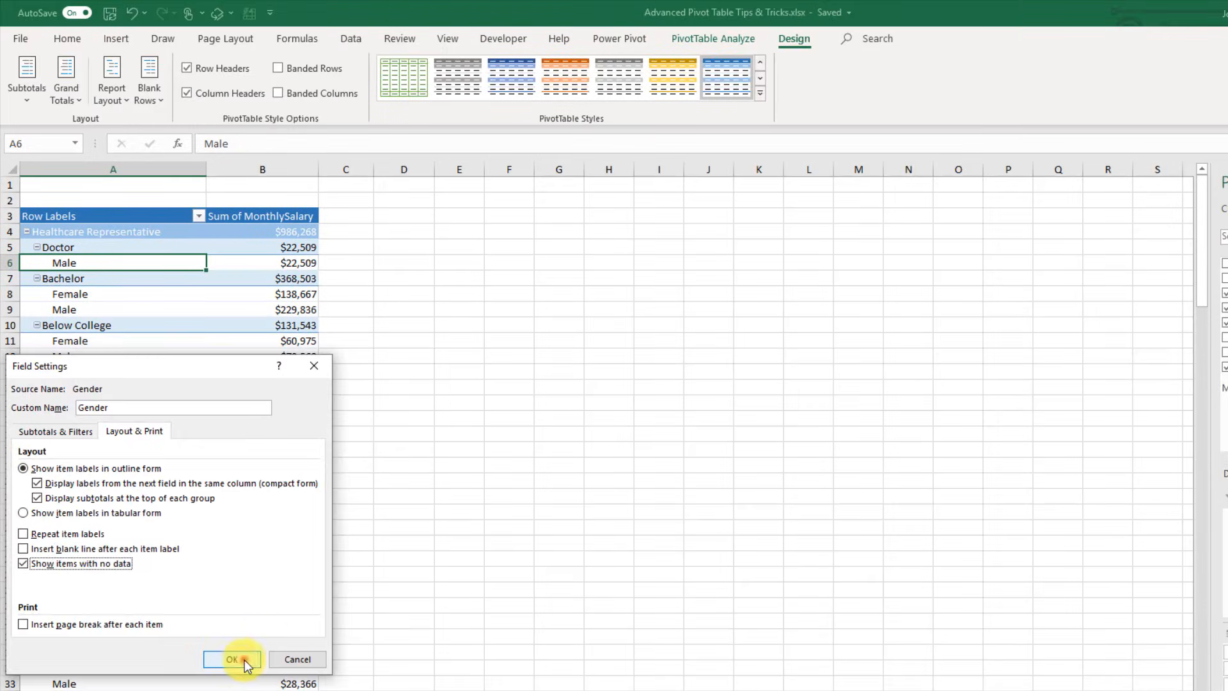
click(246, 665)
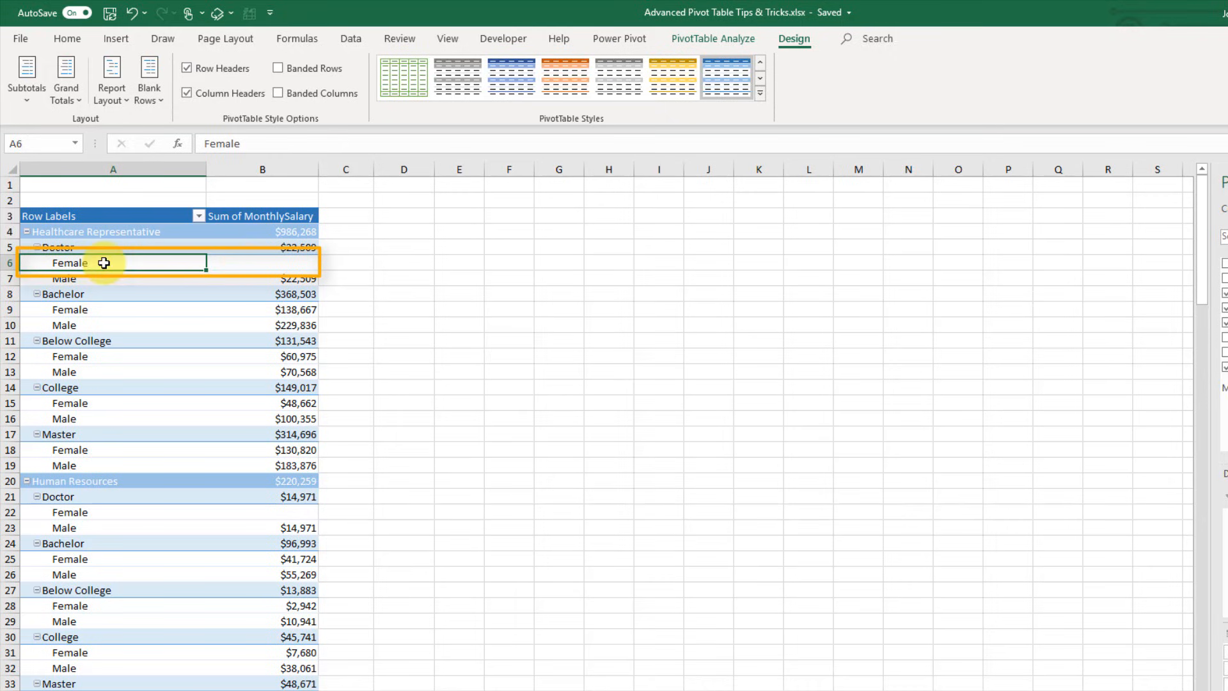
click(247, 263)
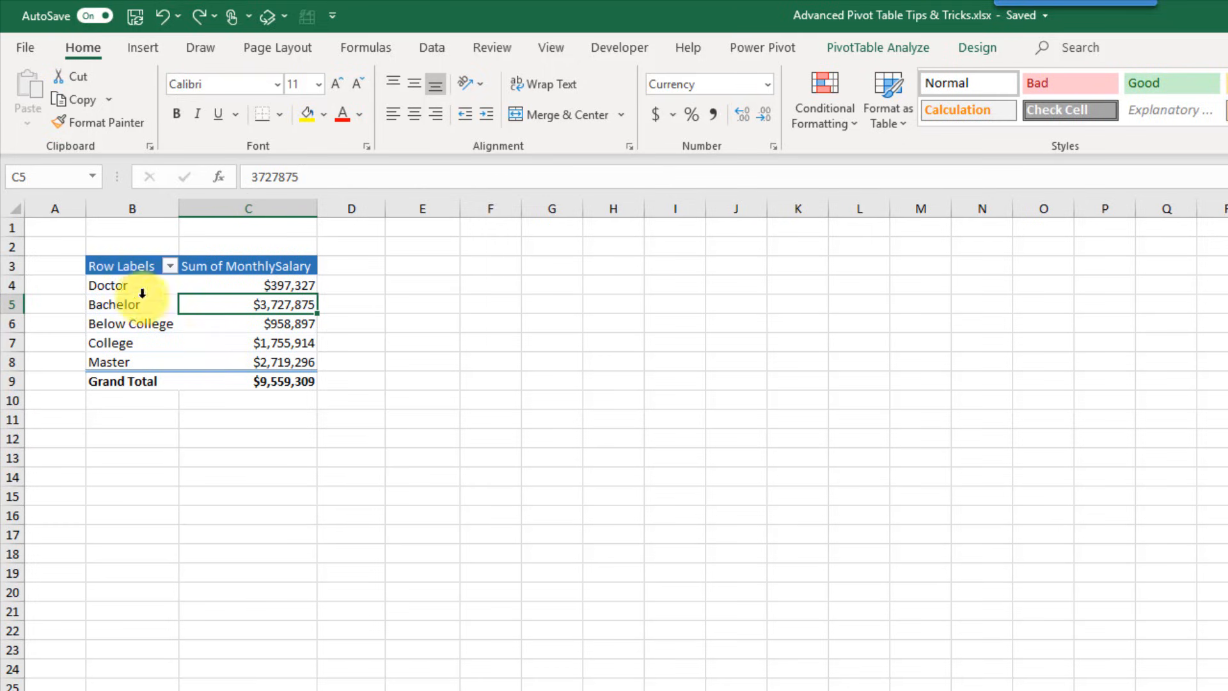
- Group the Doctor, Bachelor and Master row labels and name the group University
drag(128, 285, 132, 298)
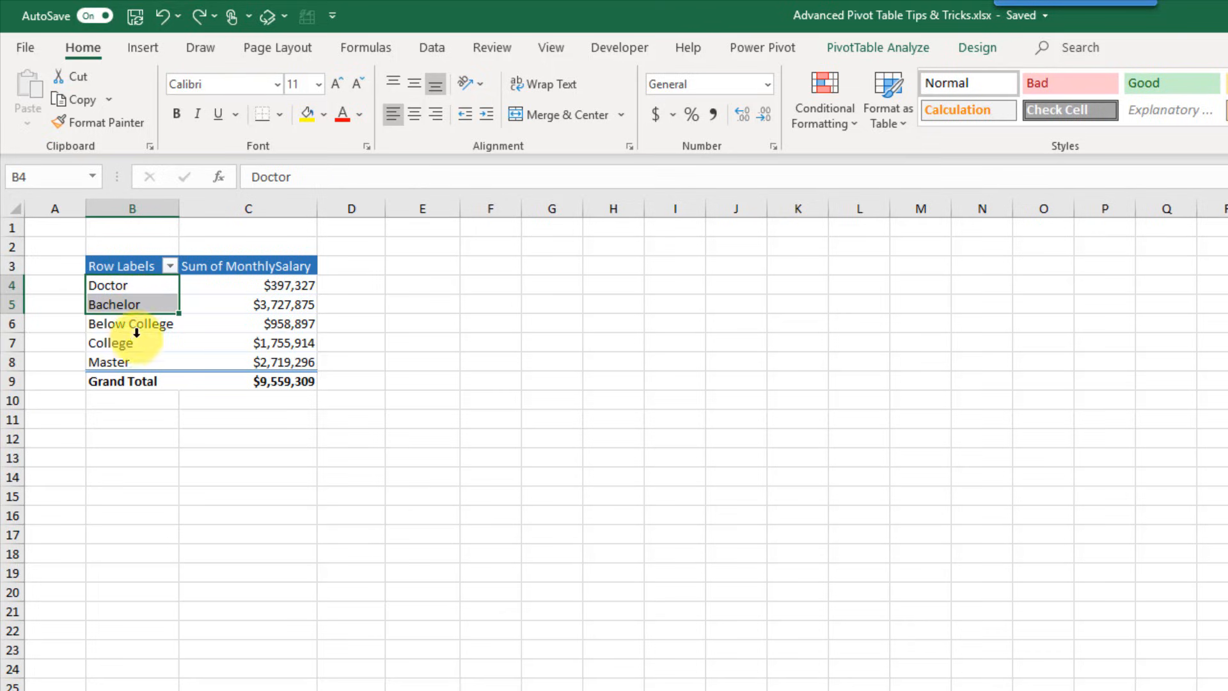
ctrl+click(134, 362)
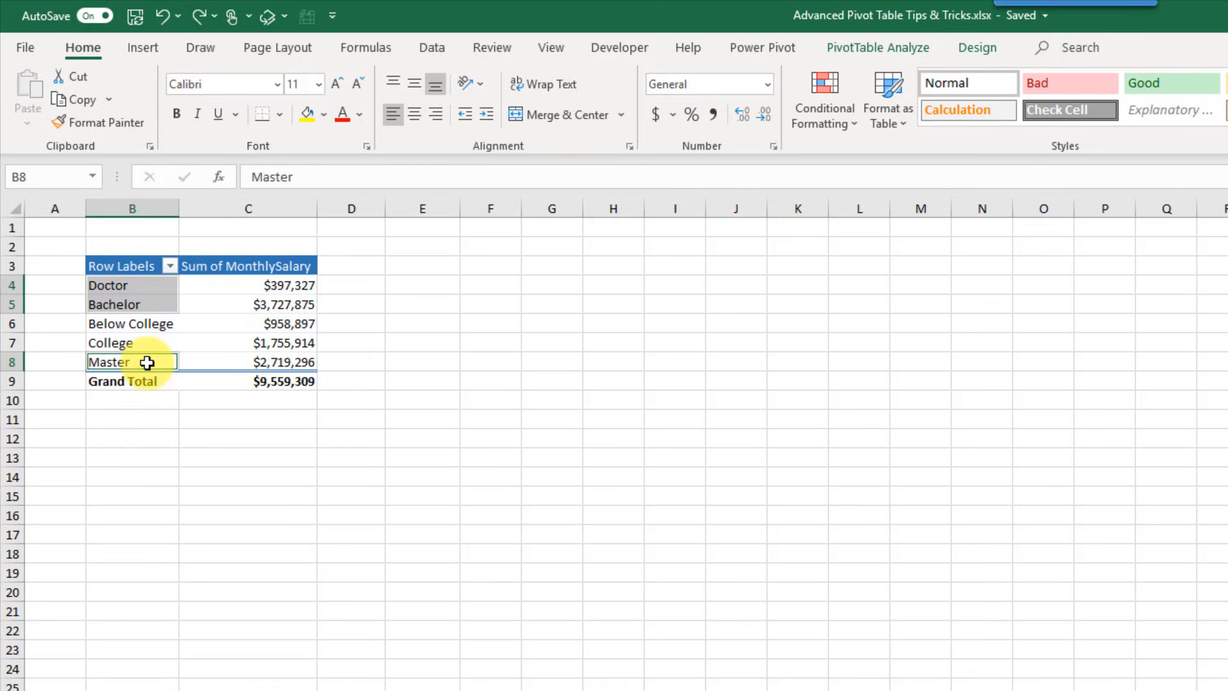
right_click(147, 363)
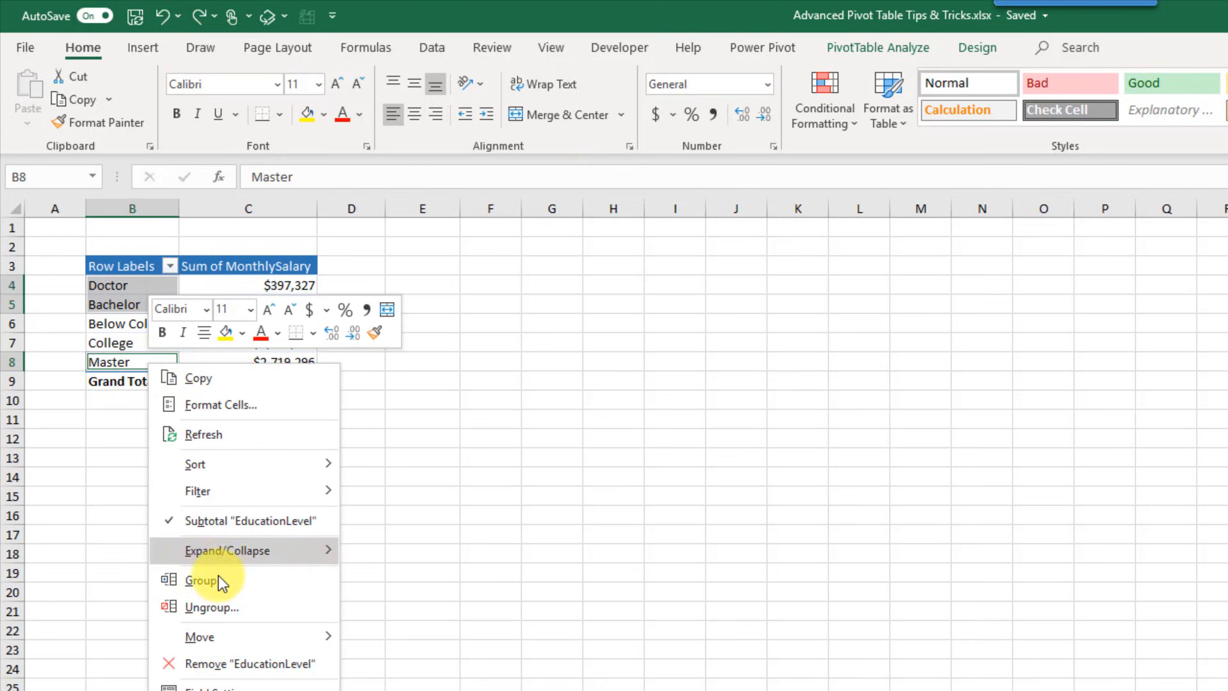
click(217, 581)
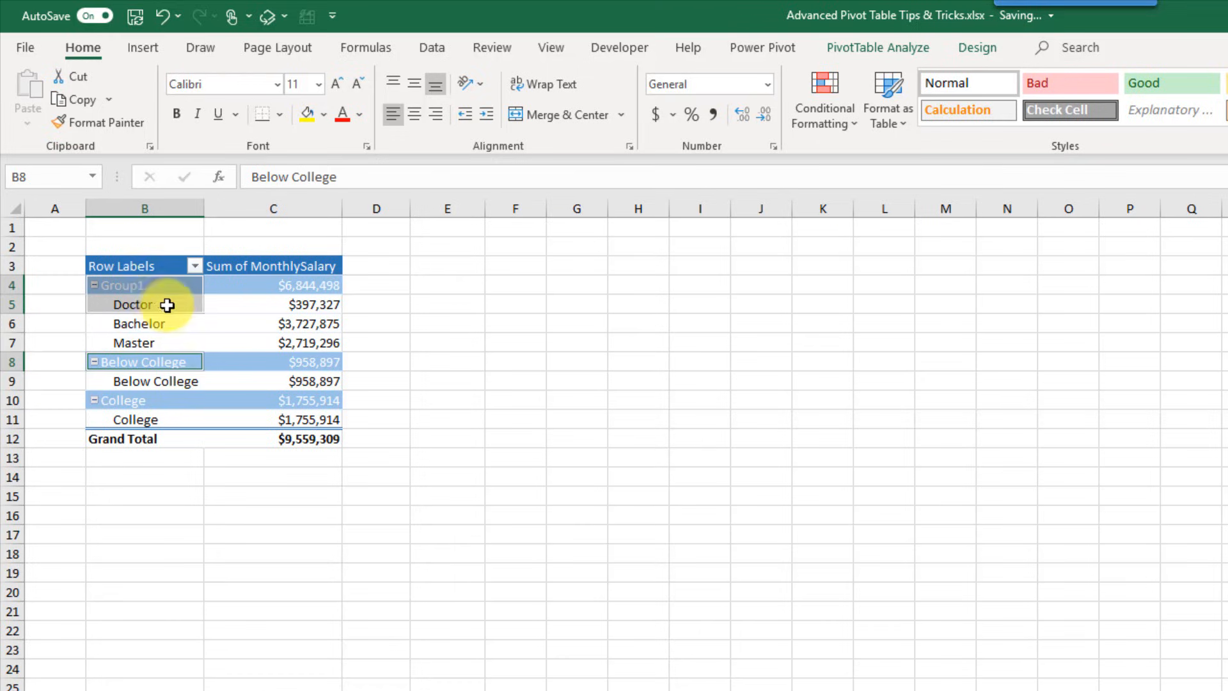
drag(162, 305, 163, 343)
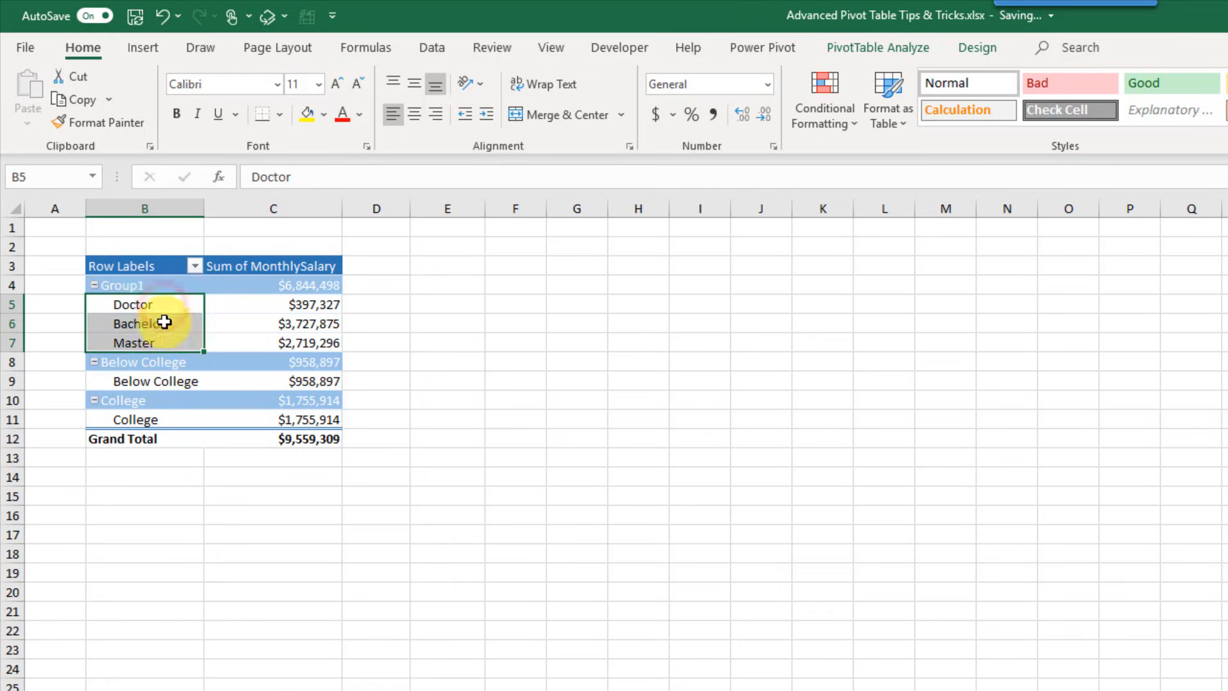
click(157, 286)
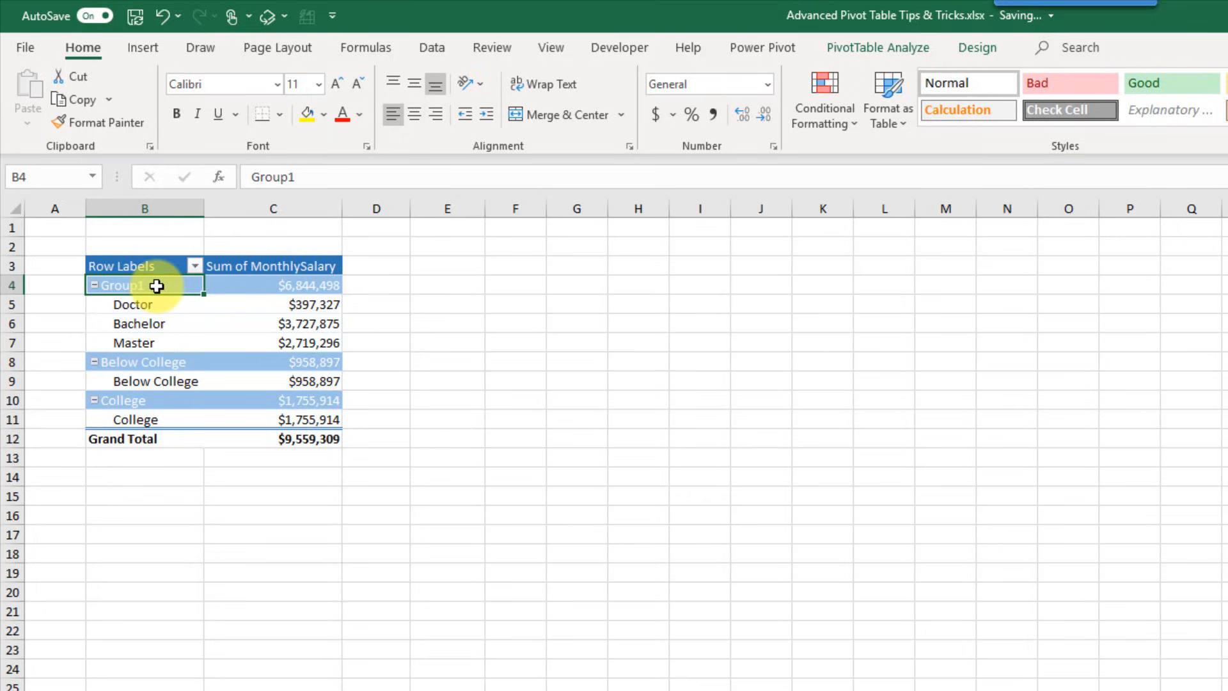
text(University)
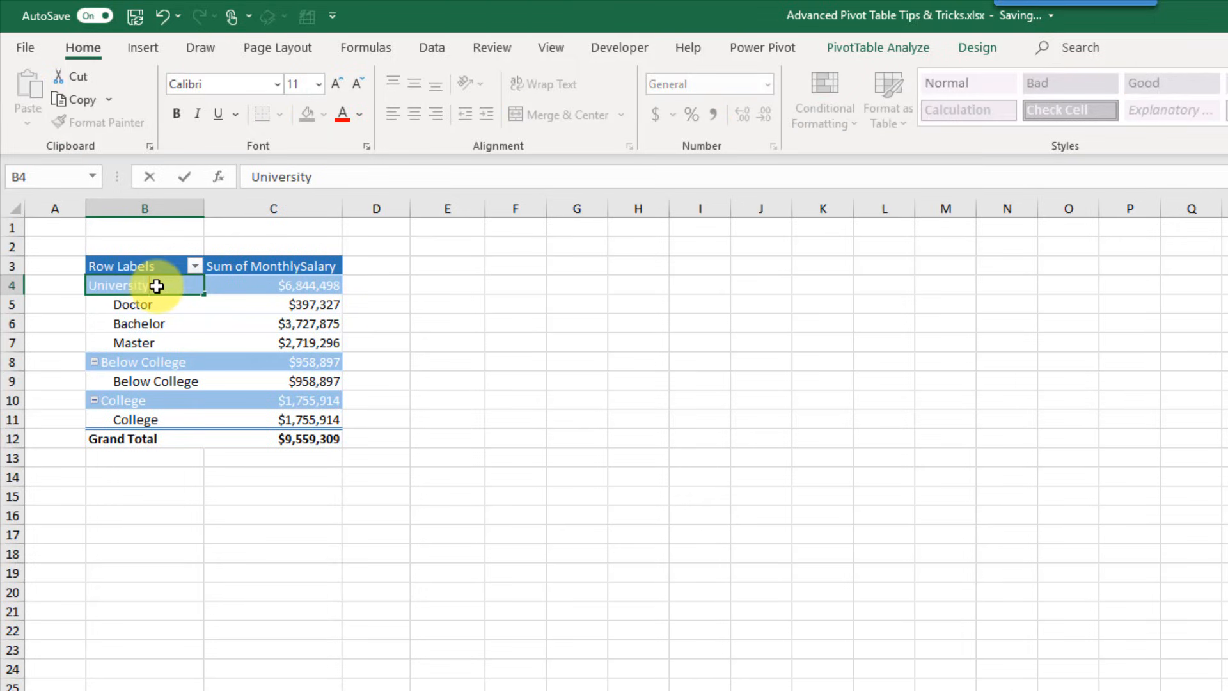
key(Return)
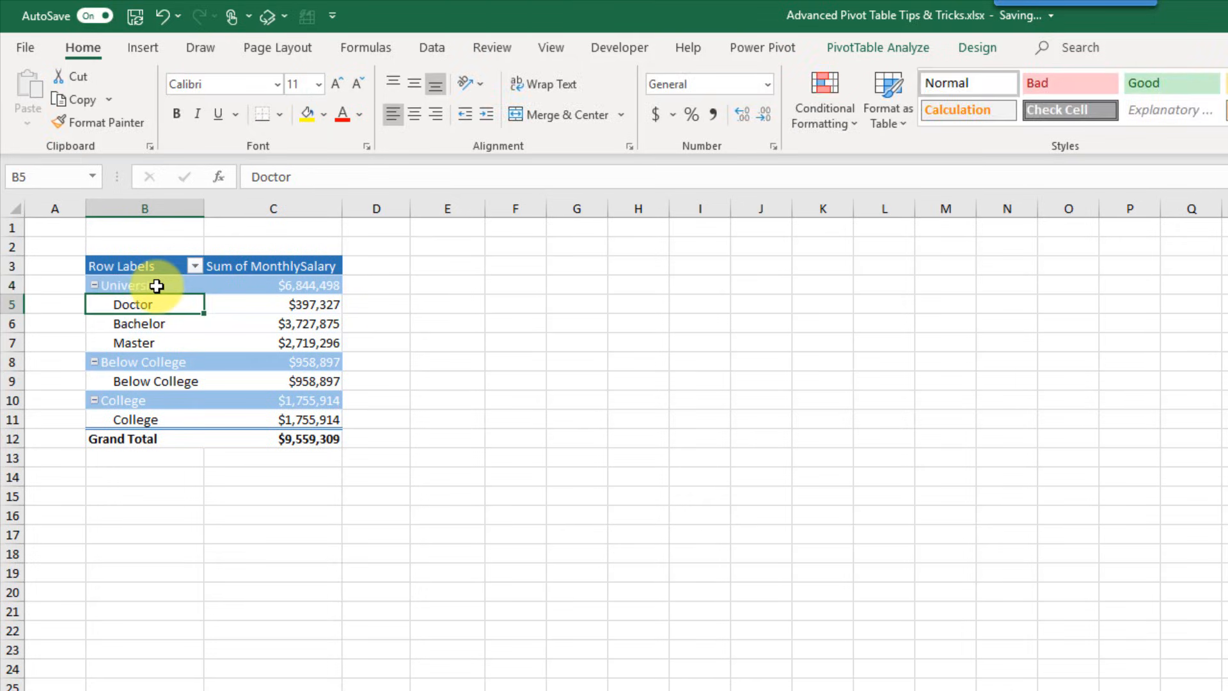
- Group the Below College and College row labels and name the group No University
click(158, 385)
drag(159, 396, 156, 425)
right_click(156, 384)
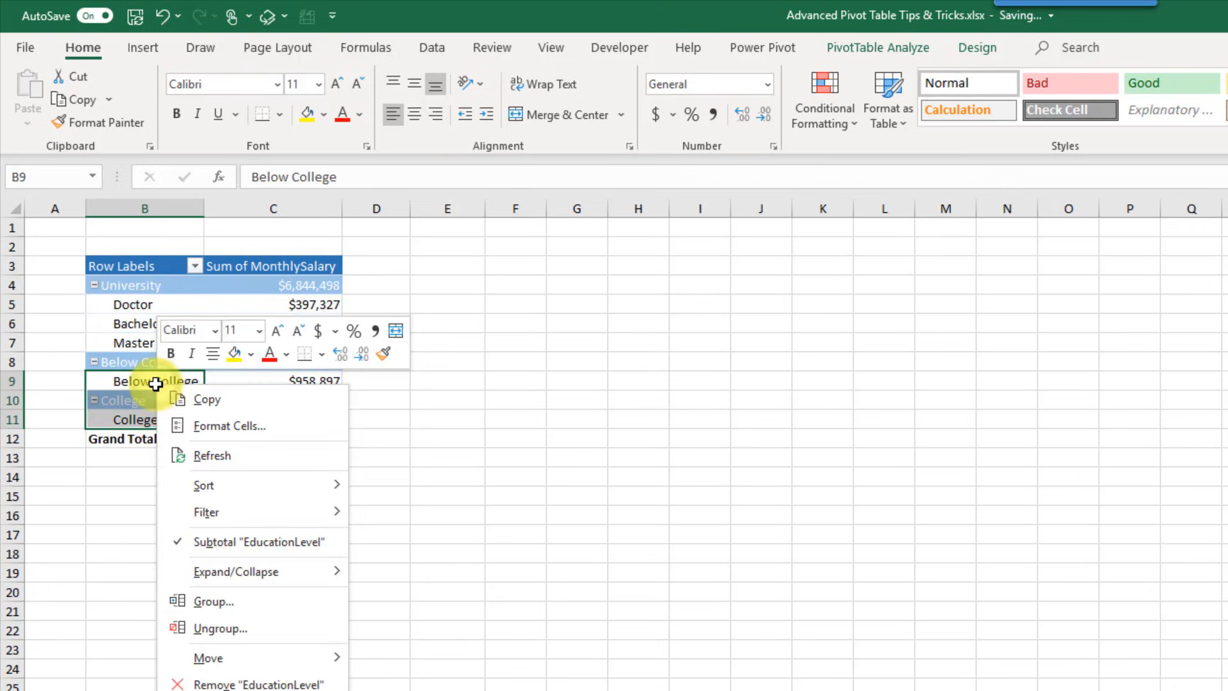
click(212, 601)
click(153, 365)
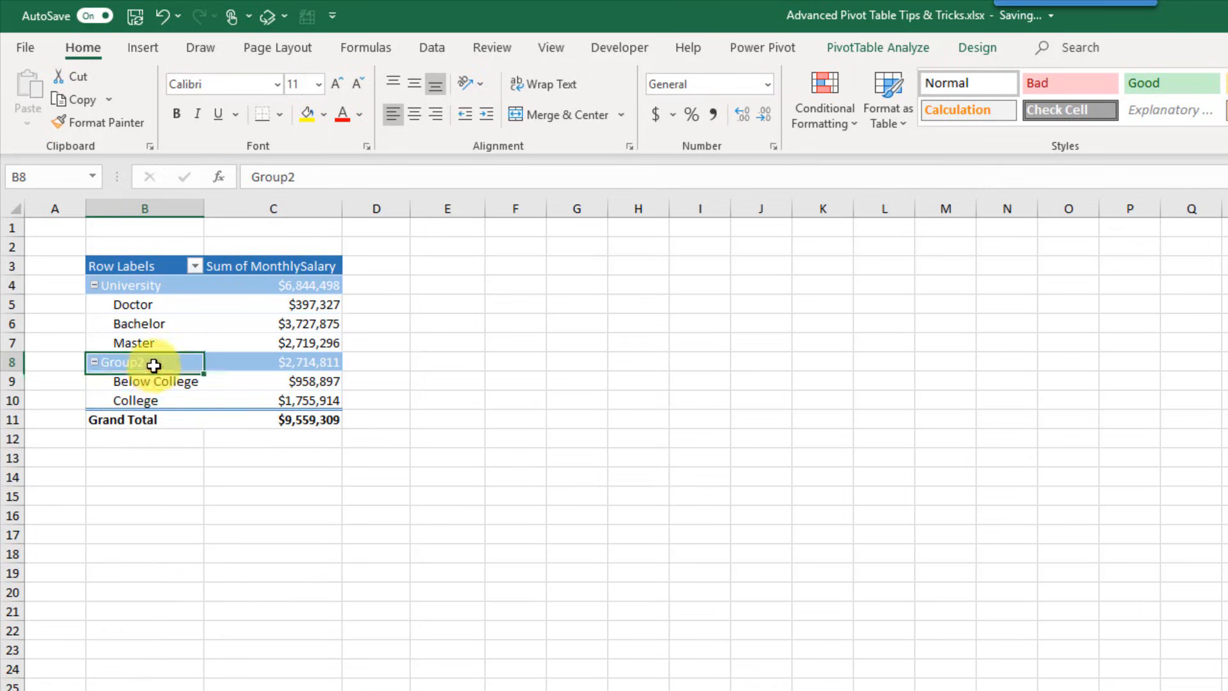
text(No Universit)
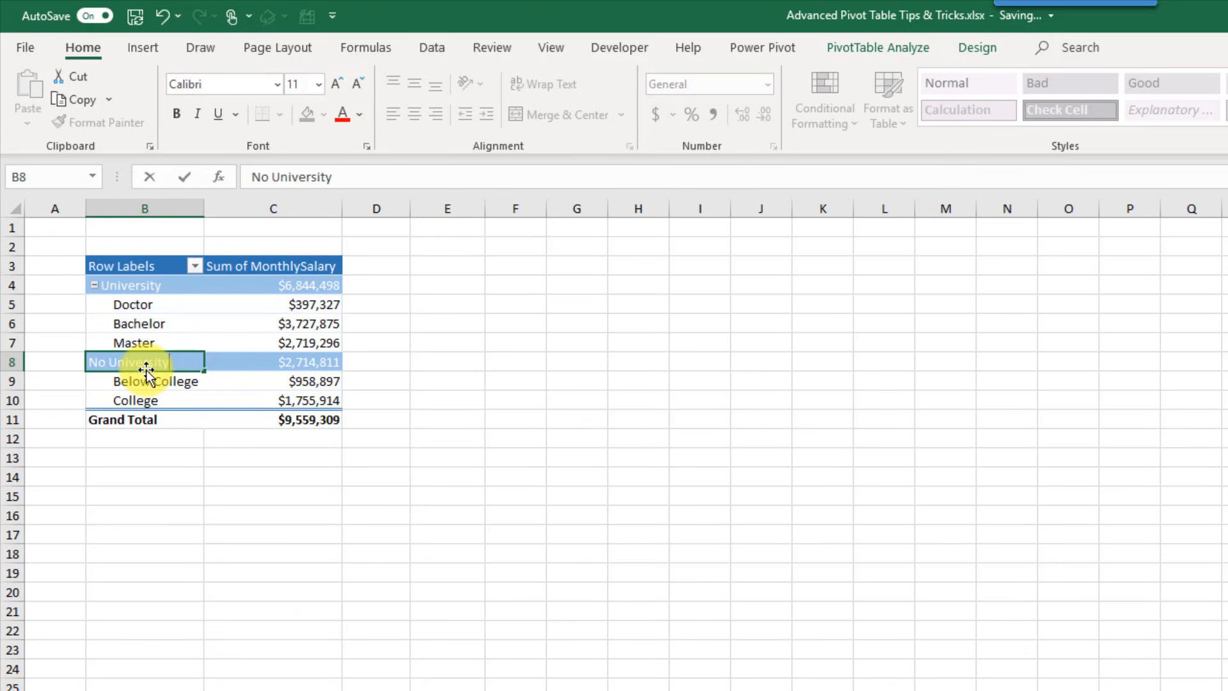
text(y)
key(Return)
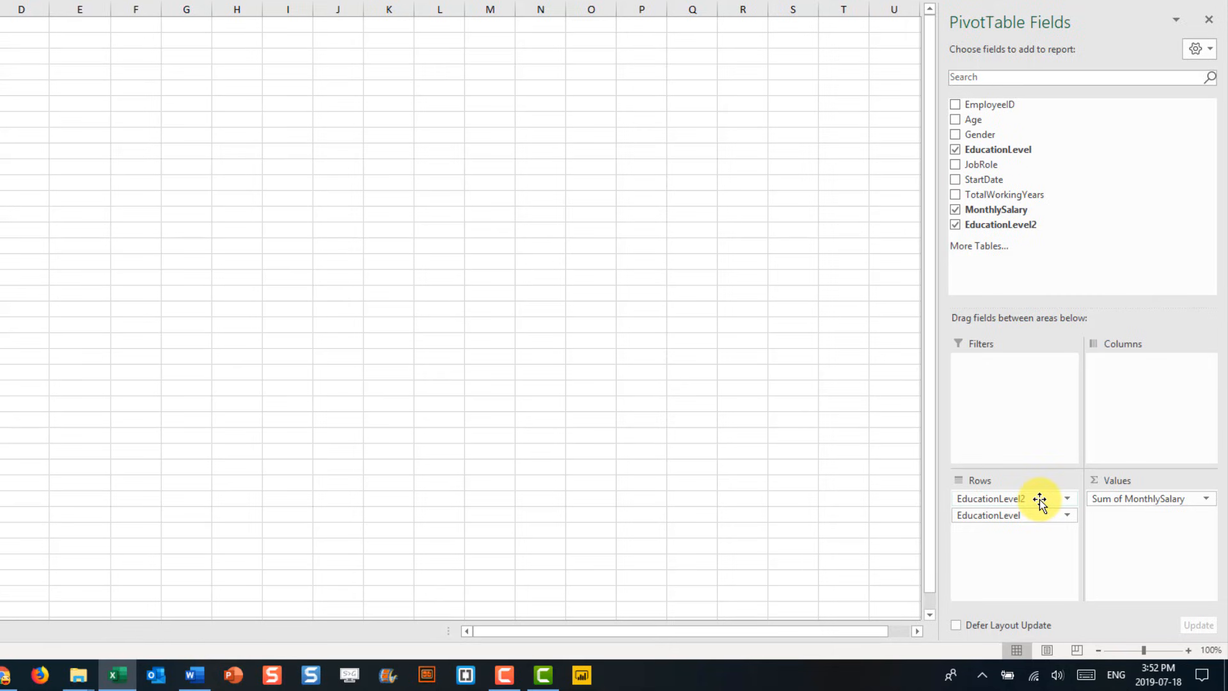
- Rename the EducationLevel2 field as Education Type and remove the EducationLevel field from the rows
click(1039, 500)
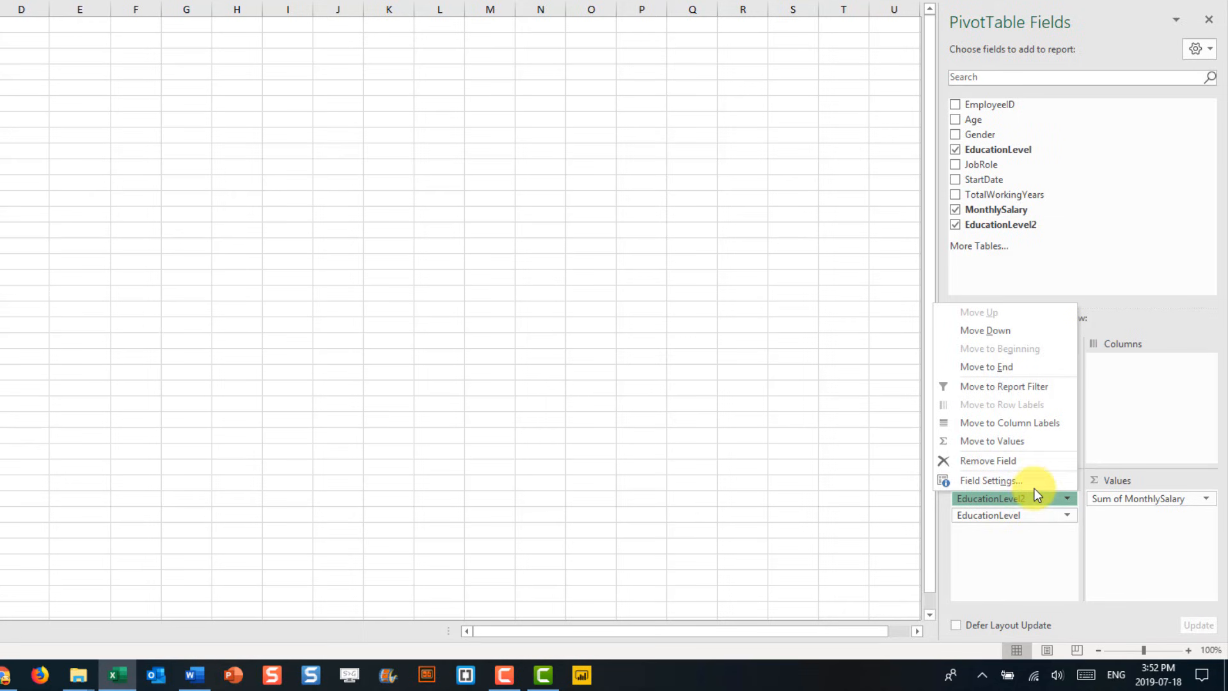
click(1032, 485)
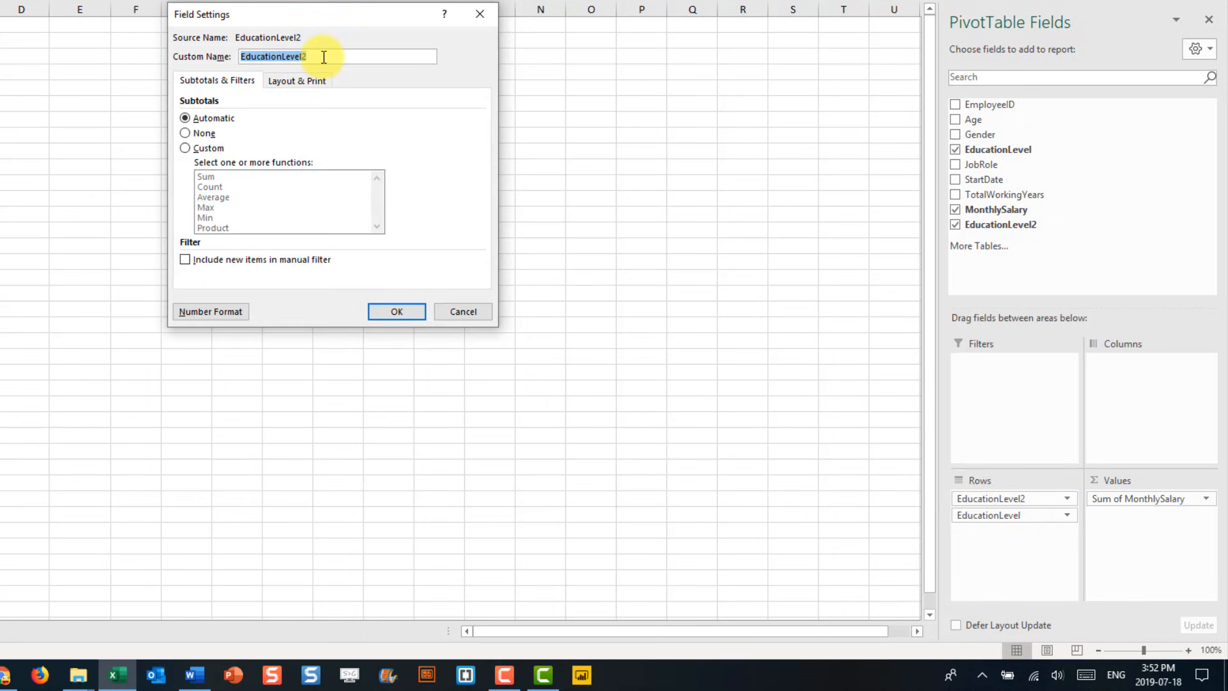
text(Education Type)
key(Return)
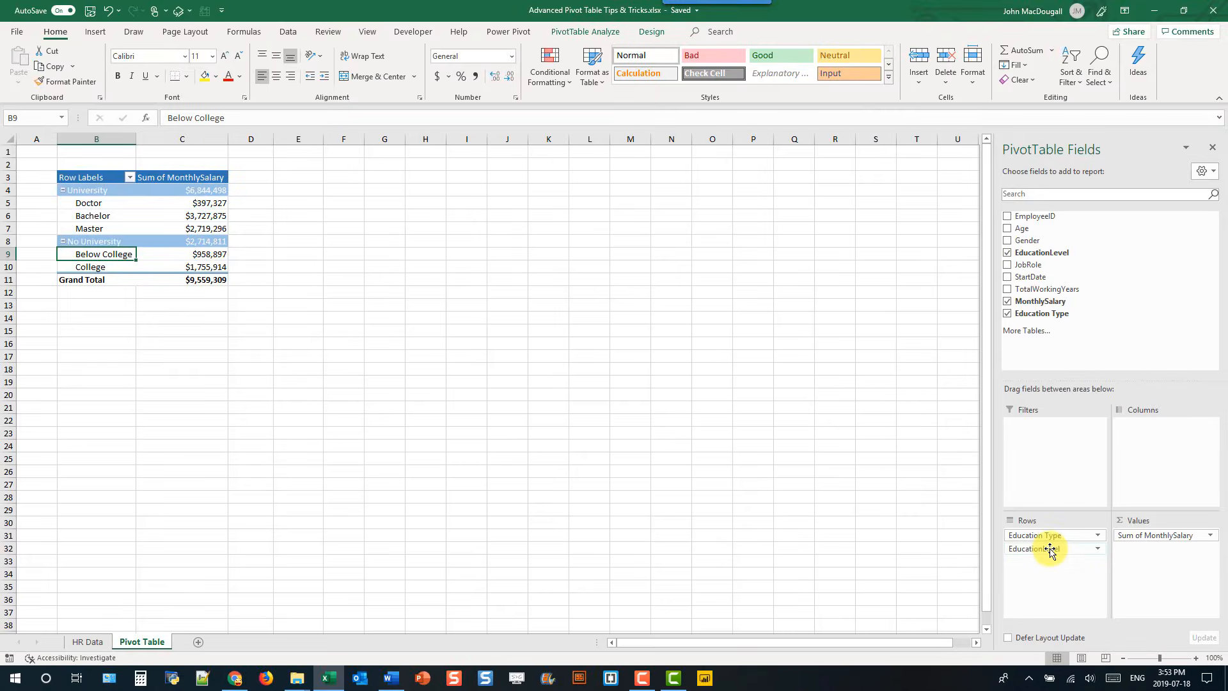
drag(1050, 549, 878, 483)
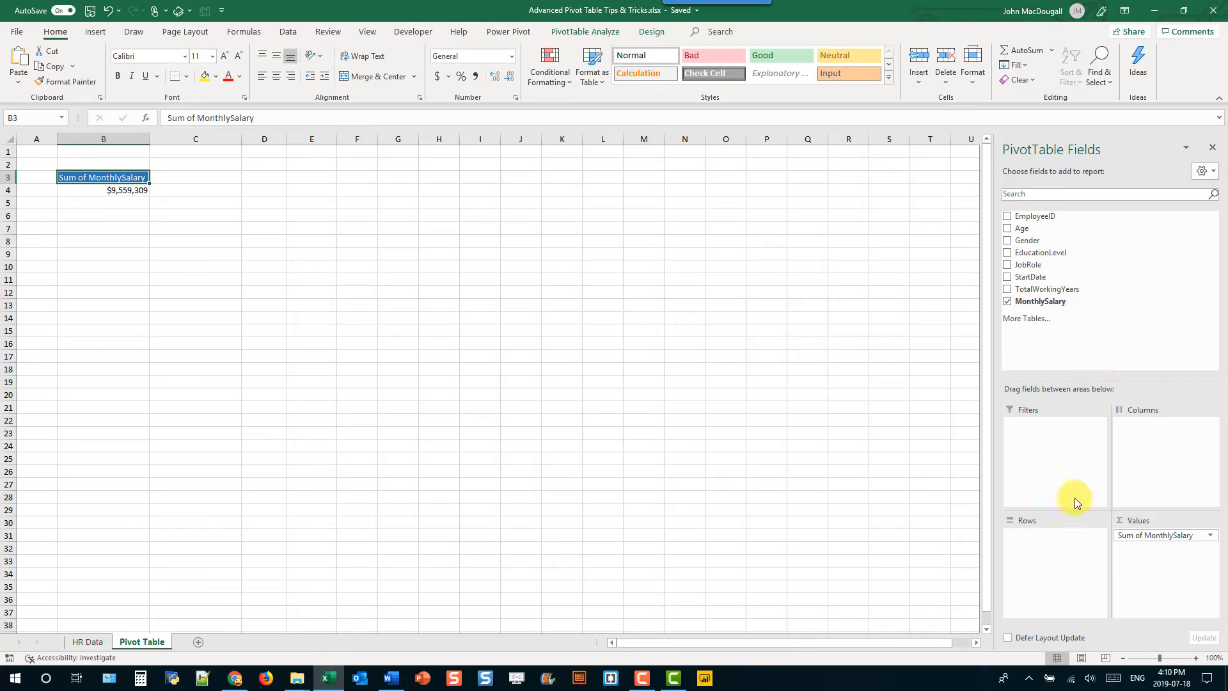
- Add TotalWorkingYears to the PivotTable rows and group its values from 0 to 40 in intervals of 5
drag(1078, 289, 1063, 561)
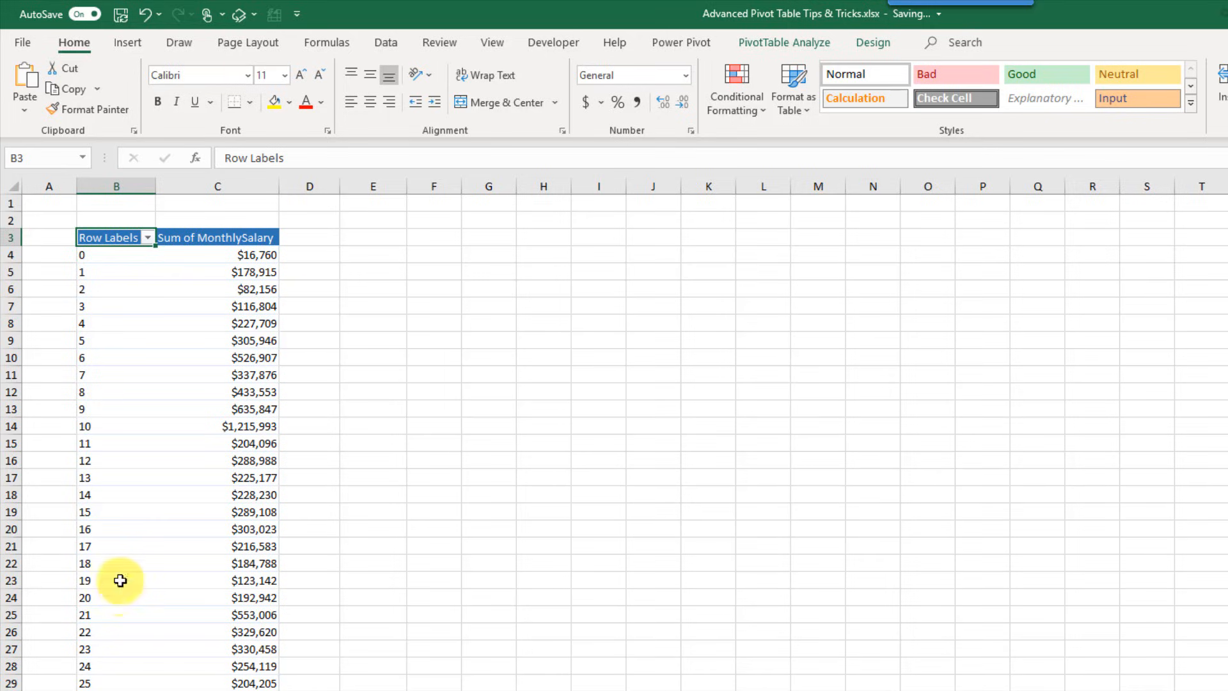
right_click(126, 324)
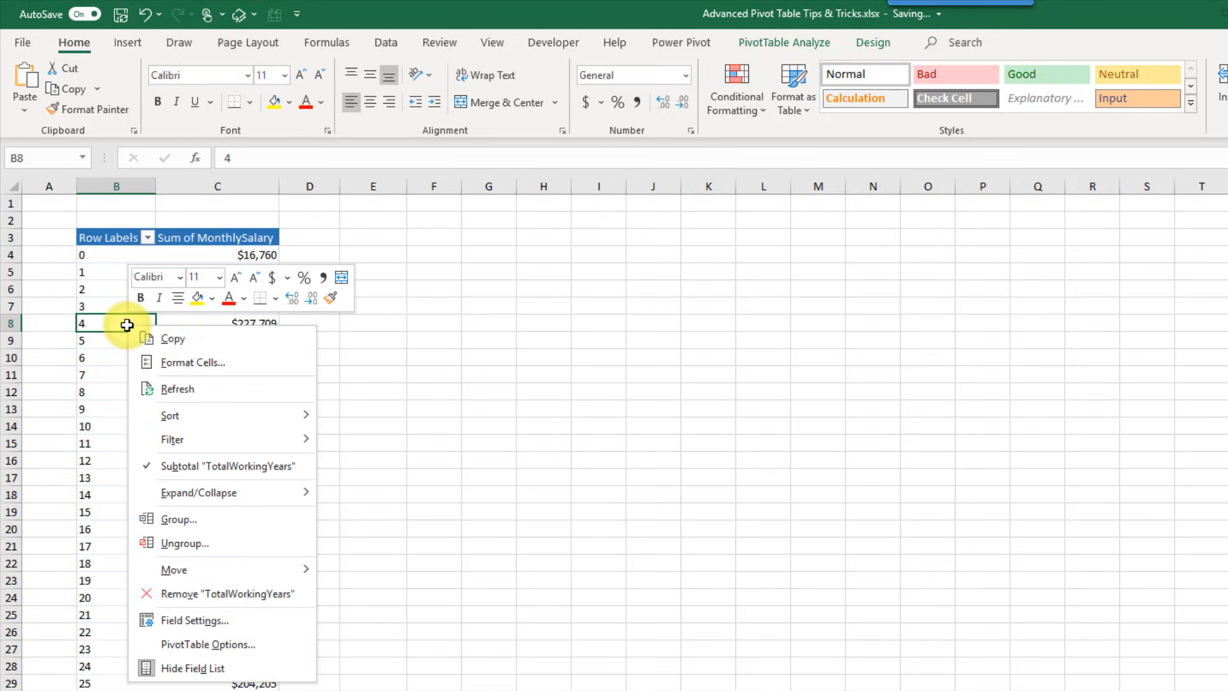
click(165, 527)
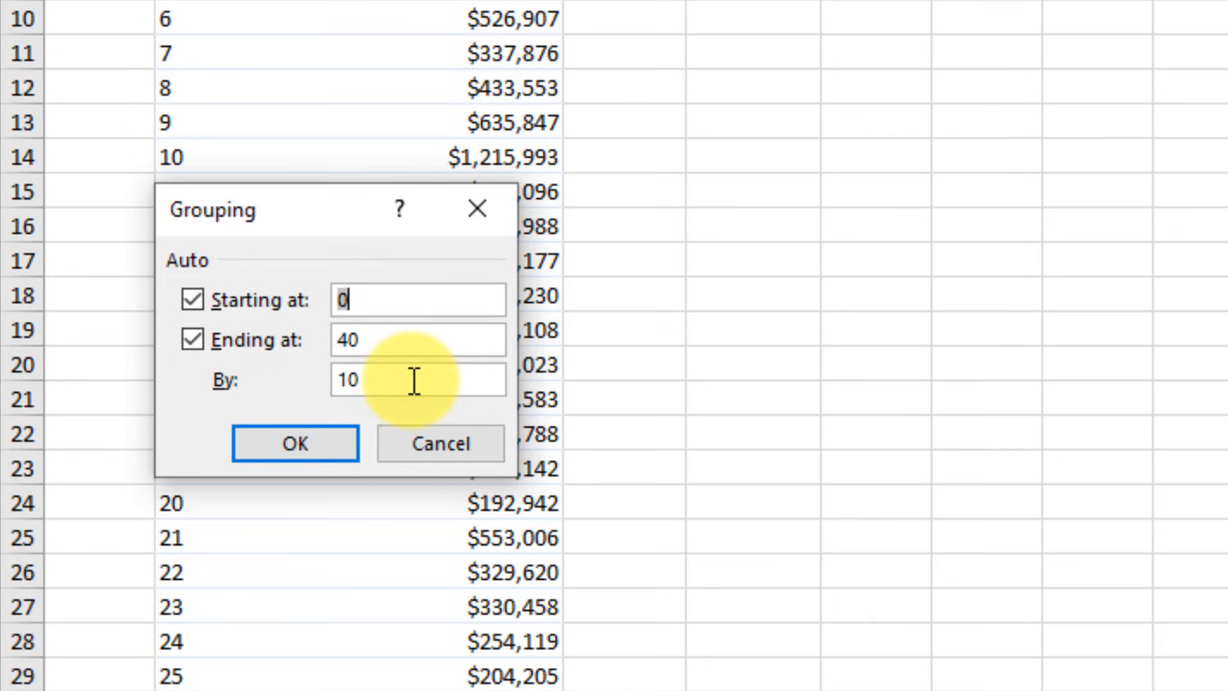
drag(409, 382, 323, 379)
text(5)
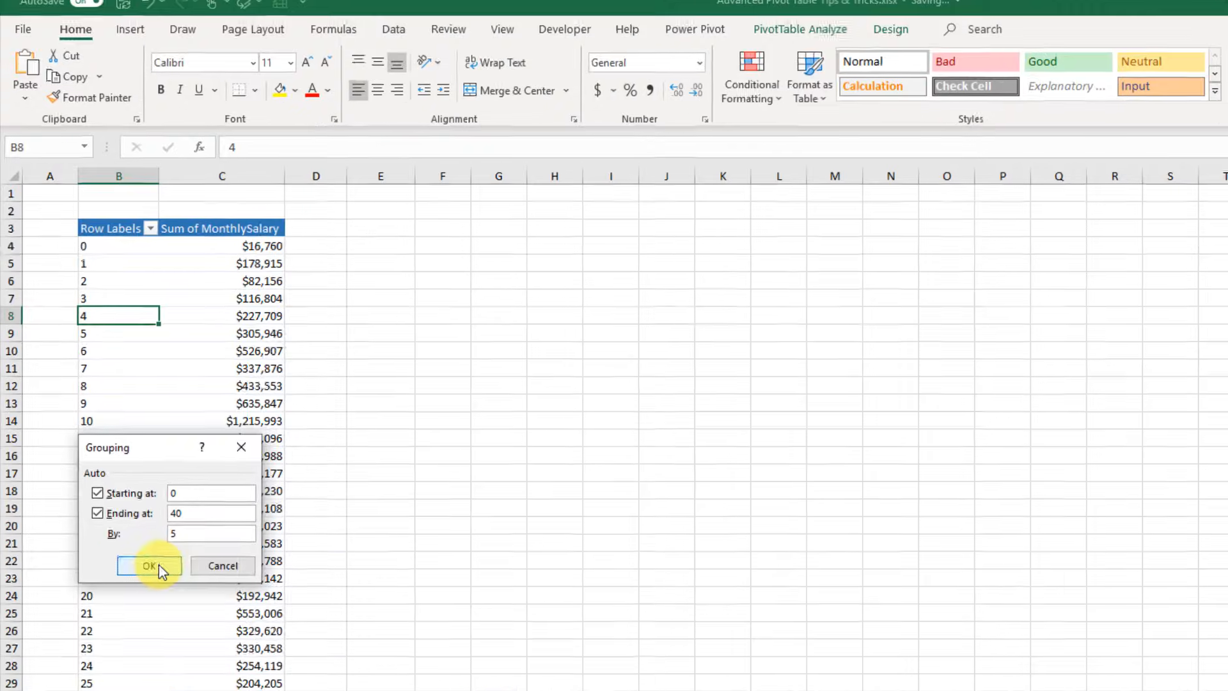
click(158, 565)
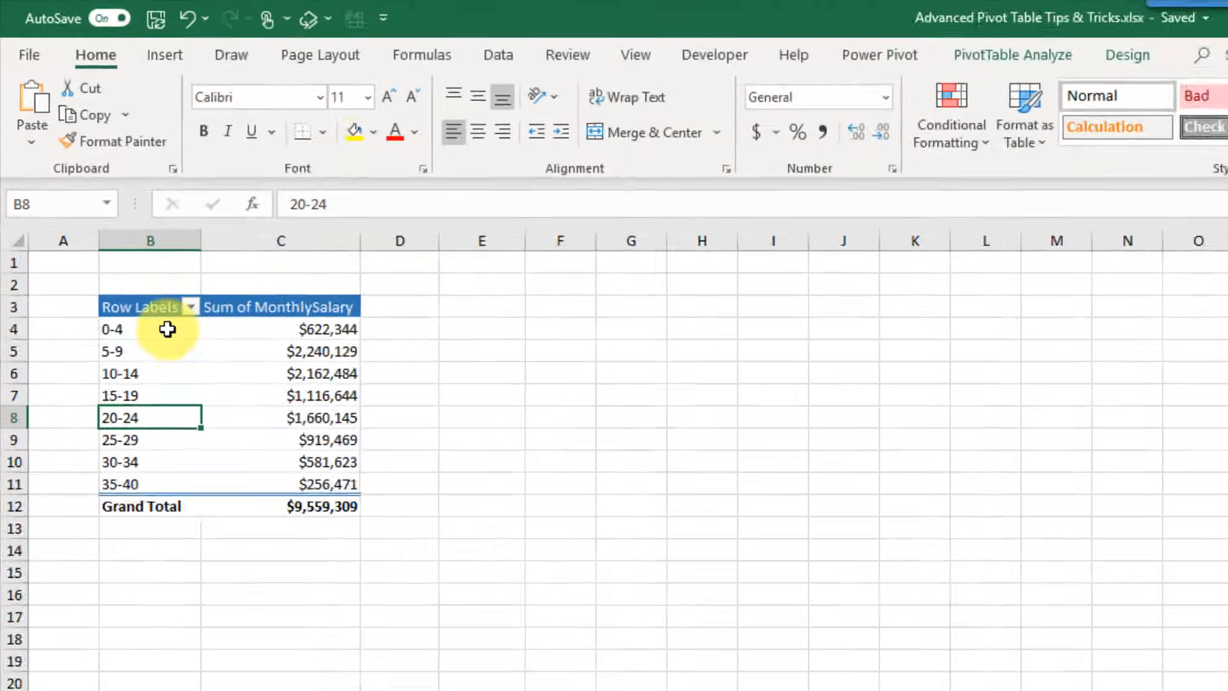
drag(130, 256, 126, 374)
drag(201, 591, 201, 591)
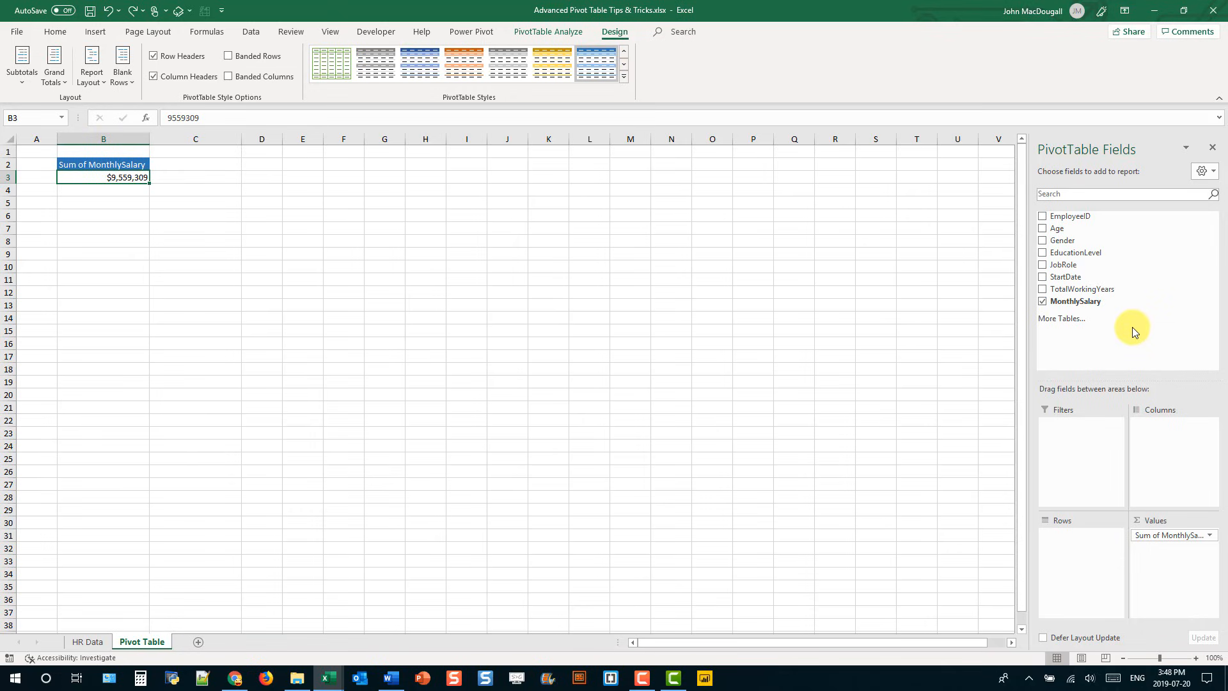
- Add StartDate to the PivotTable rows and undo the automatic grouping into years and quarters
drag(1092, 277, 1080, 566)
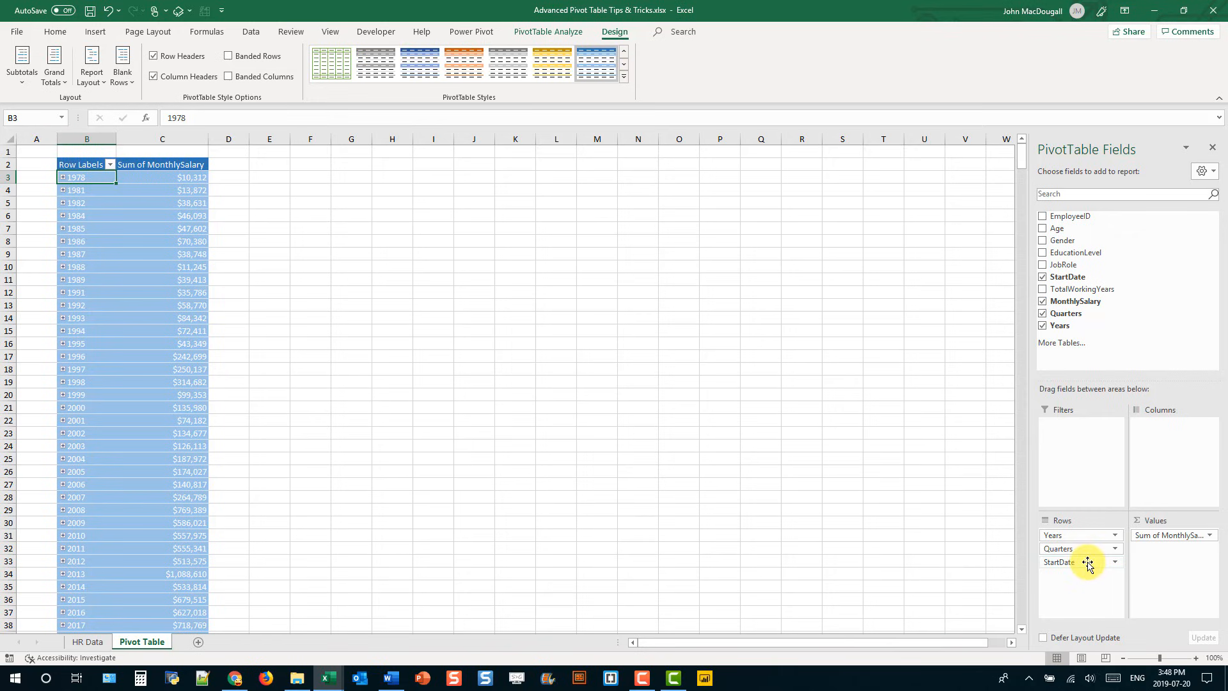
key(ctrl+z)
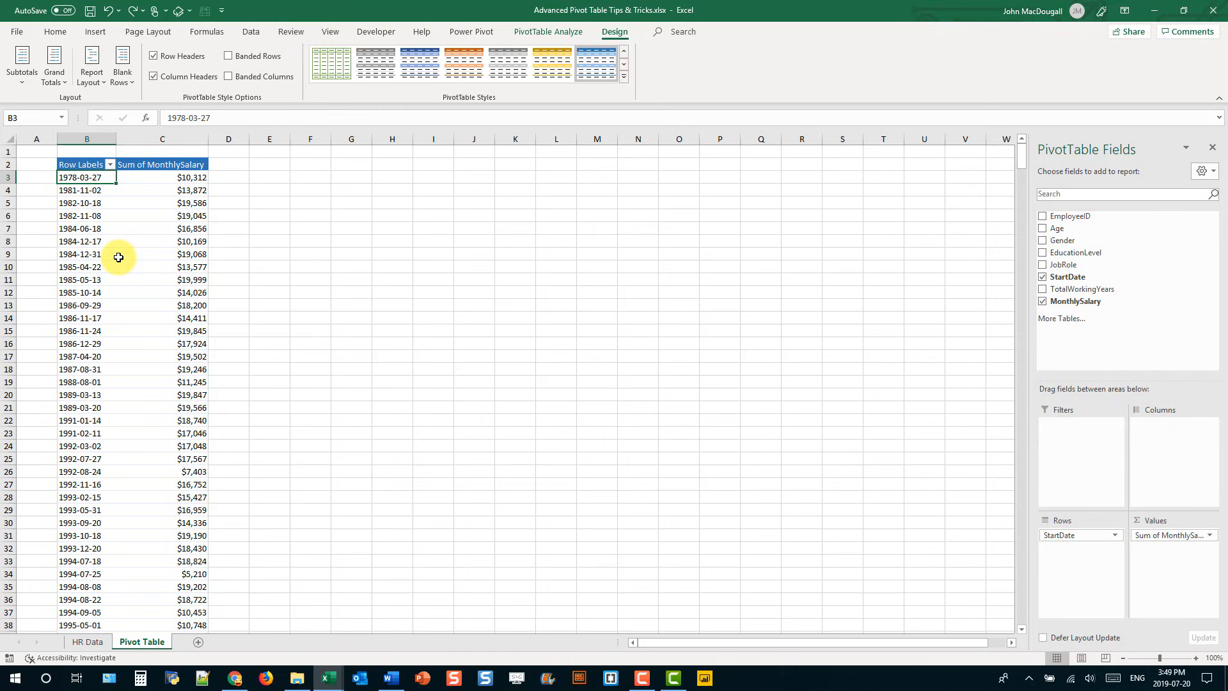
- Open the grouping settings for the StartDate row labels and select every time unit from Seconds to Years
right_click(99, 220)
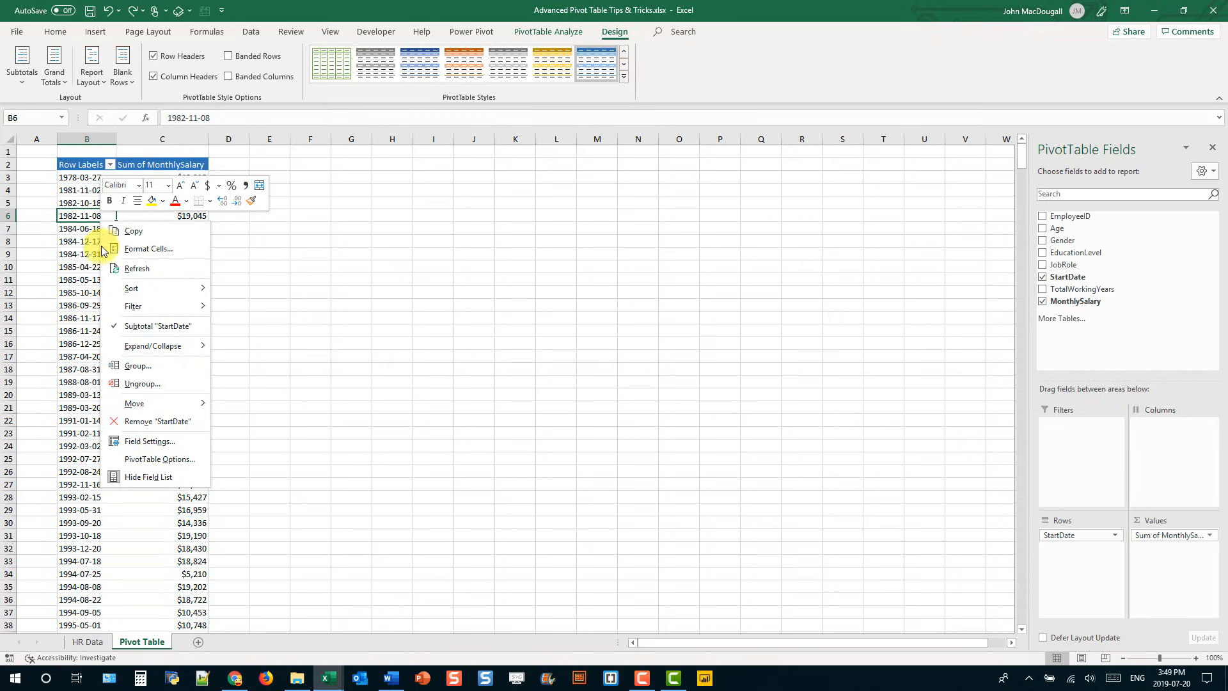
click(126, 364)
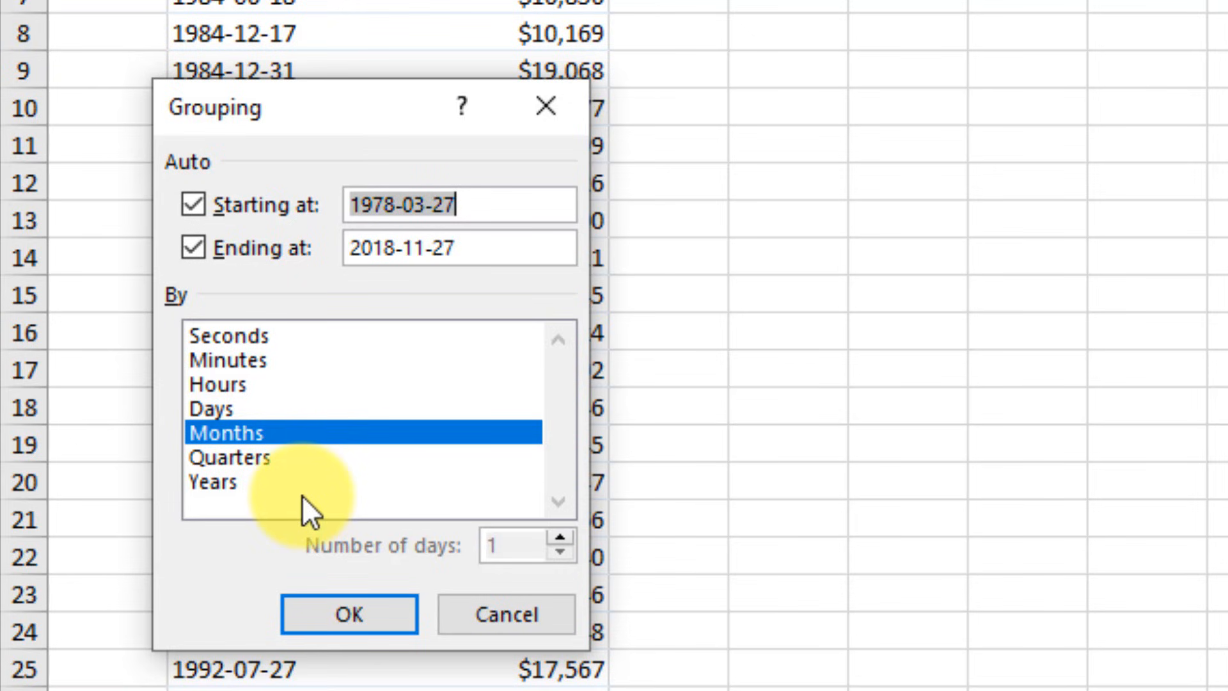
click(287, 481)
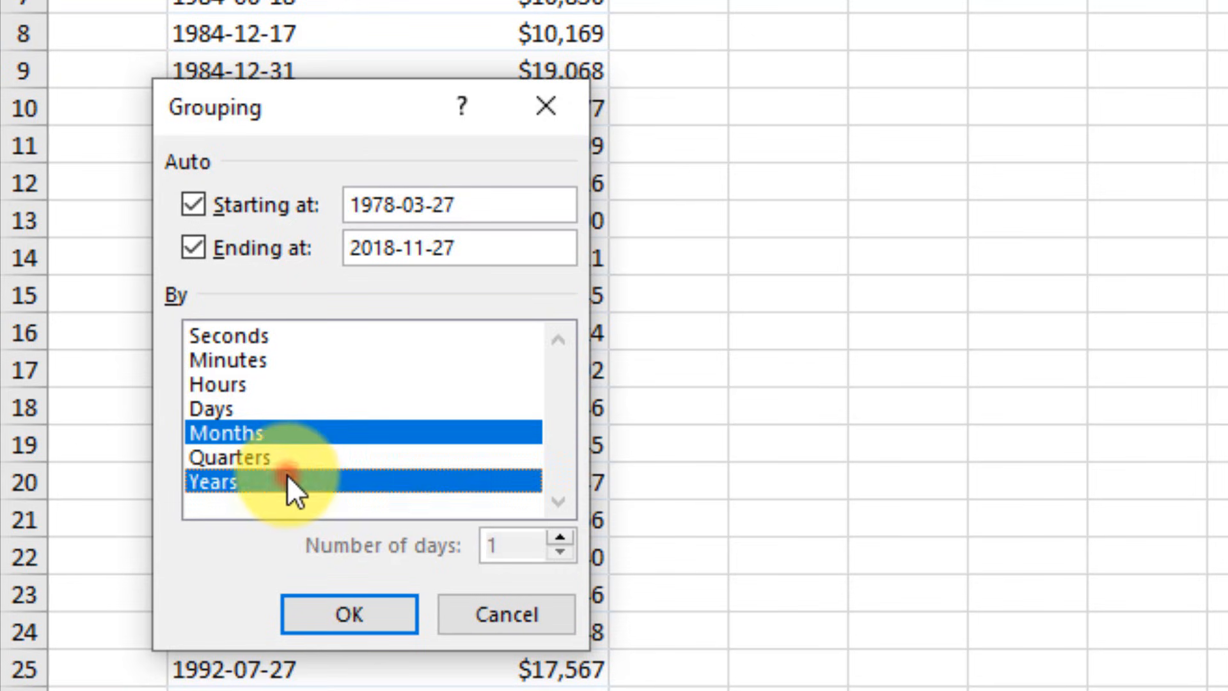
click(290, 455)
click(297, 407)
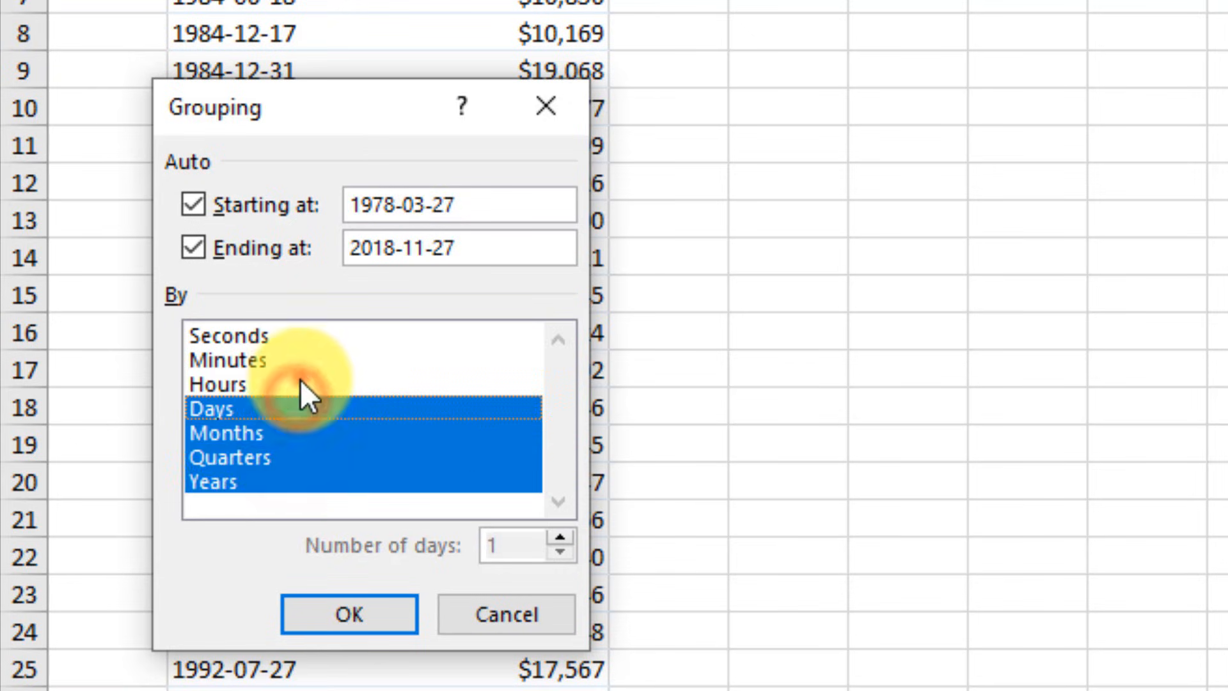
click(302, 383)
click(307, 354)
click(317, 330)
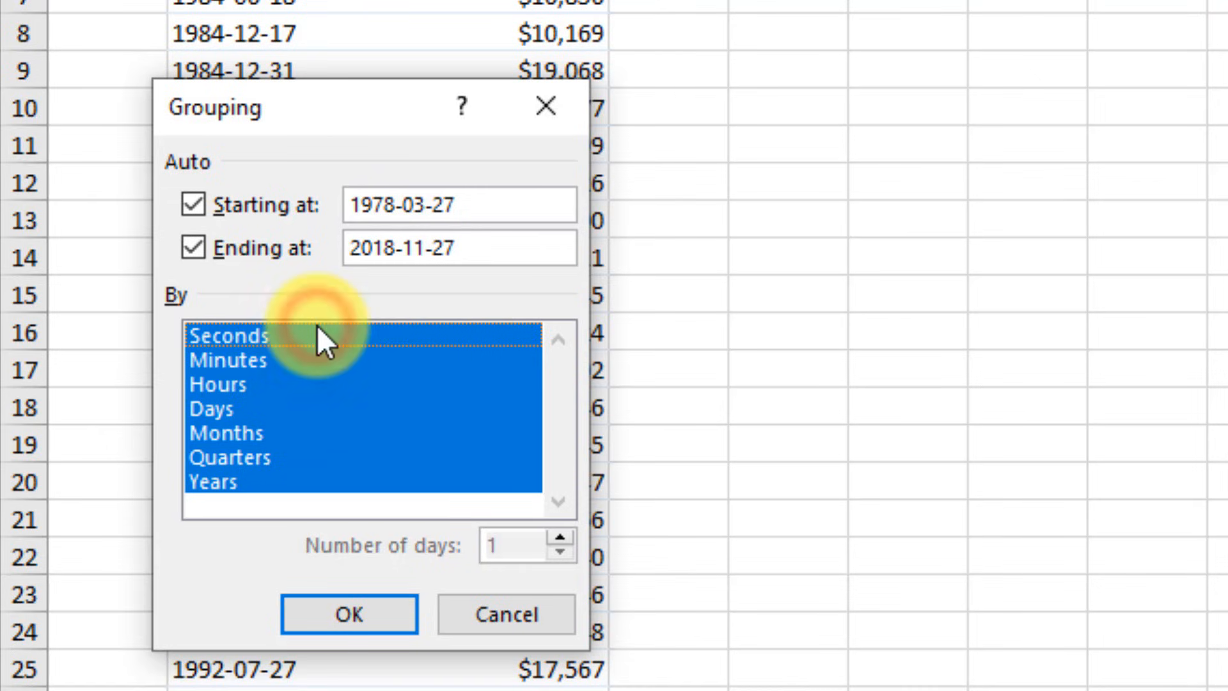
- Deselect every time unit except Months and group the StartDate row labels by month
click(317, 327)
click(317, 362)
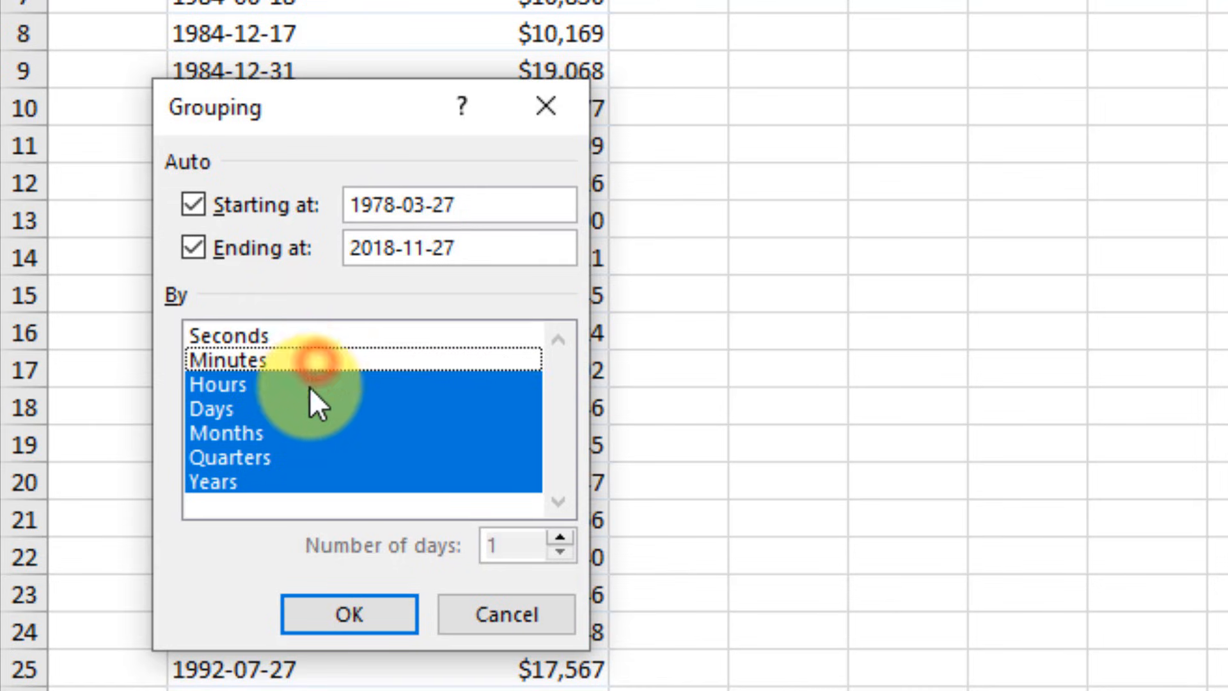
click(309, 385)
click(305, 409)
click(291, 457)
click(287, 481)
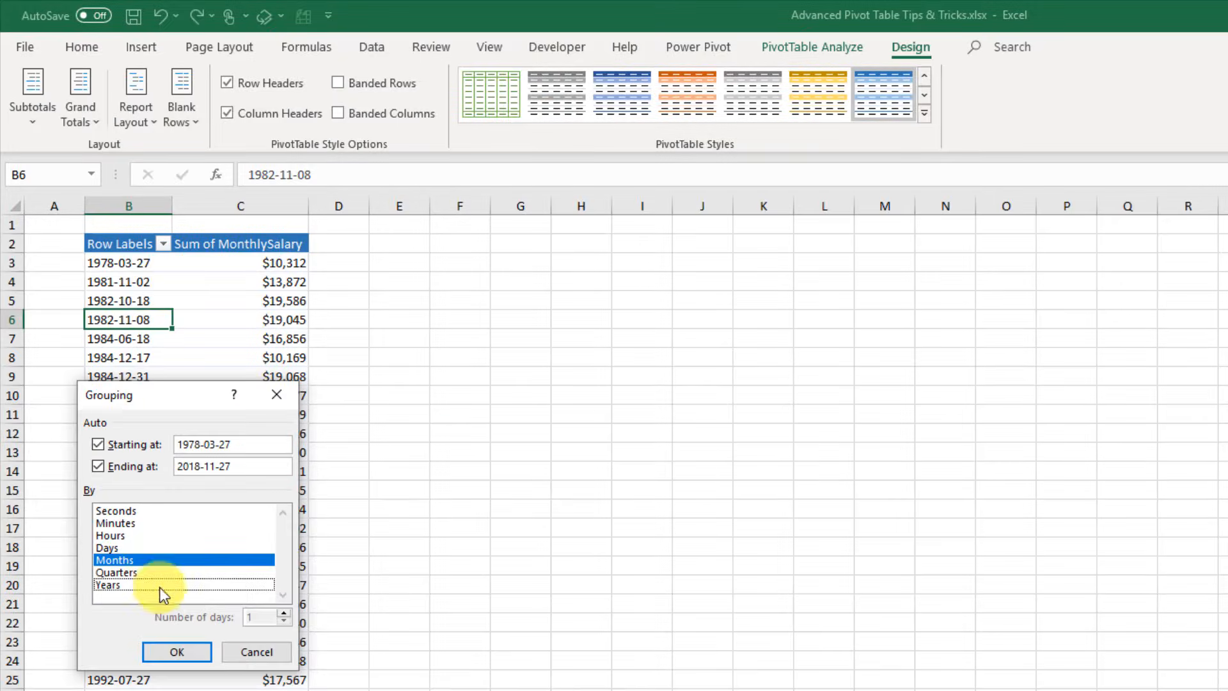
click(310, 632)
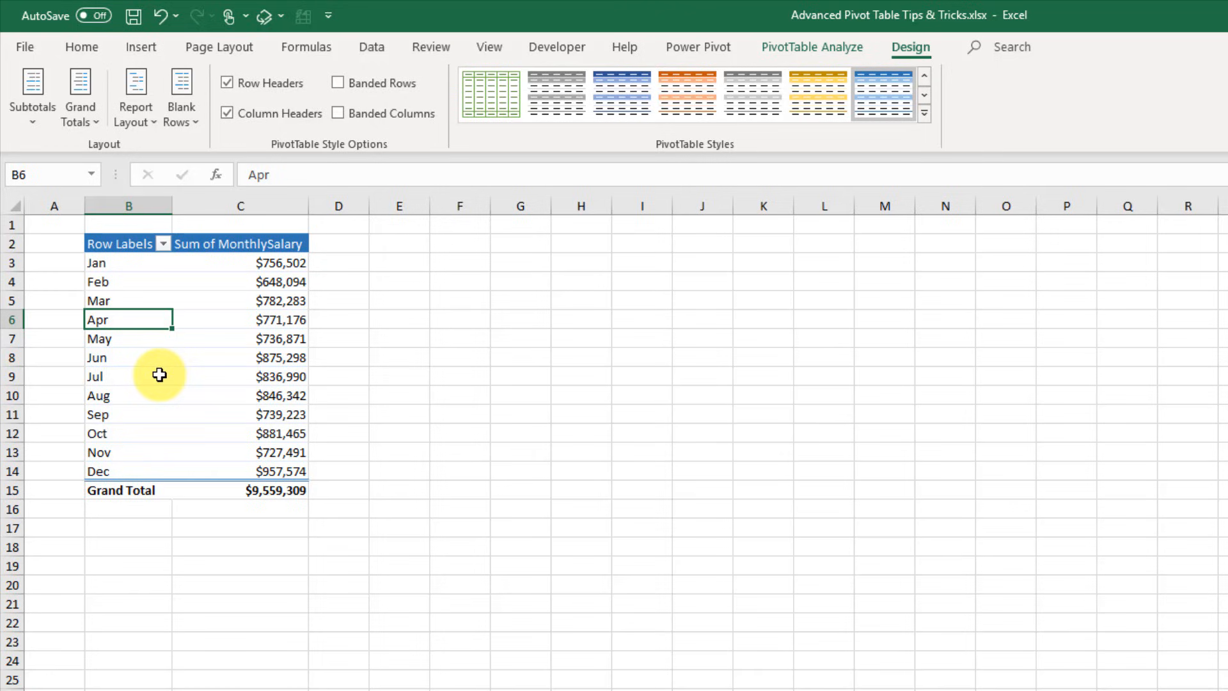
- Set the education-level PivotTable to refresh its data when opening the file
right_click(147, 318)
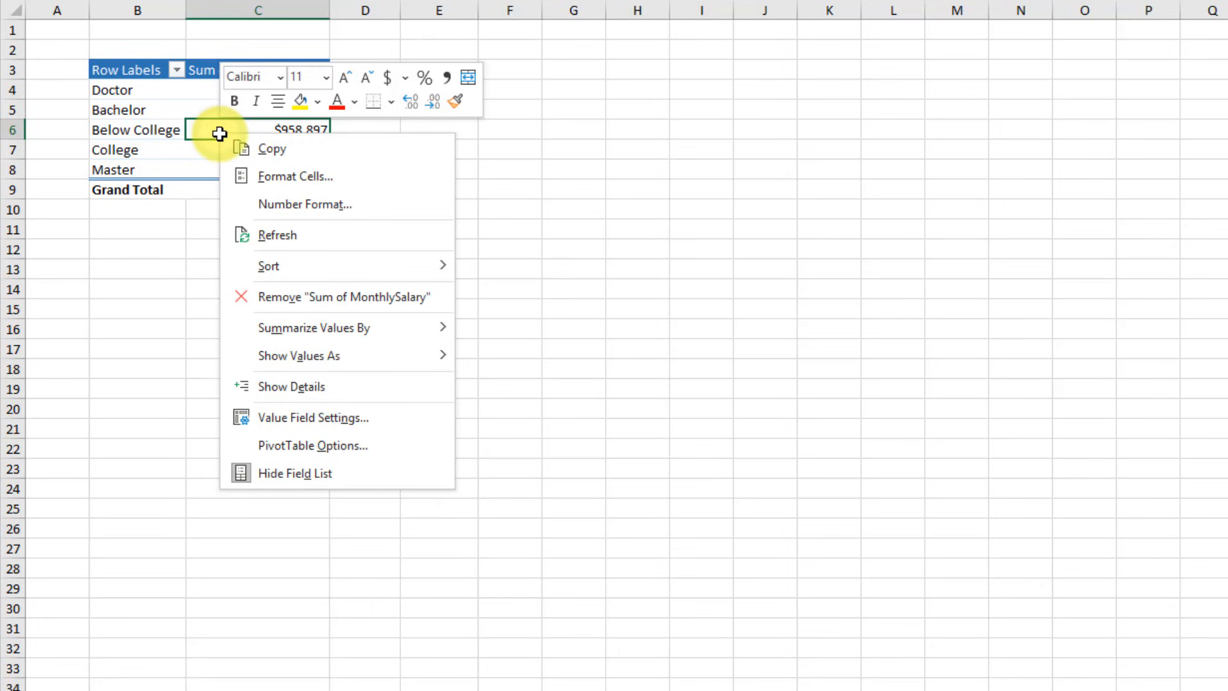
click(326, 443)
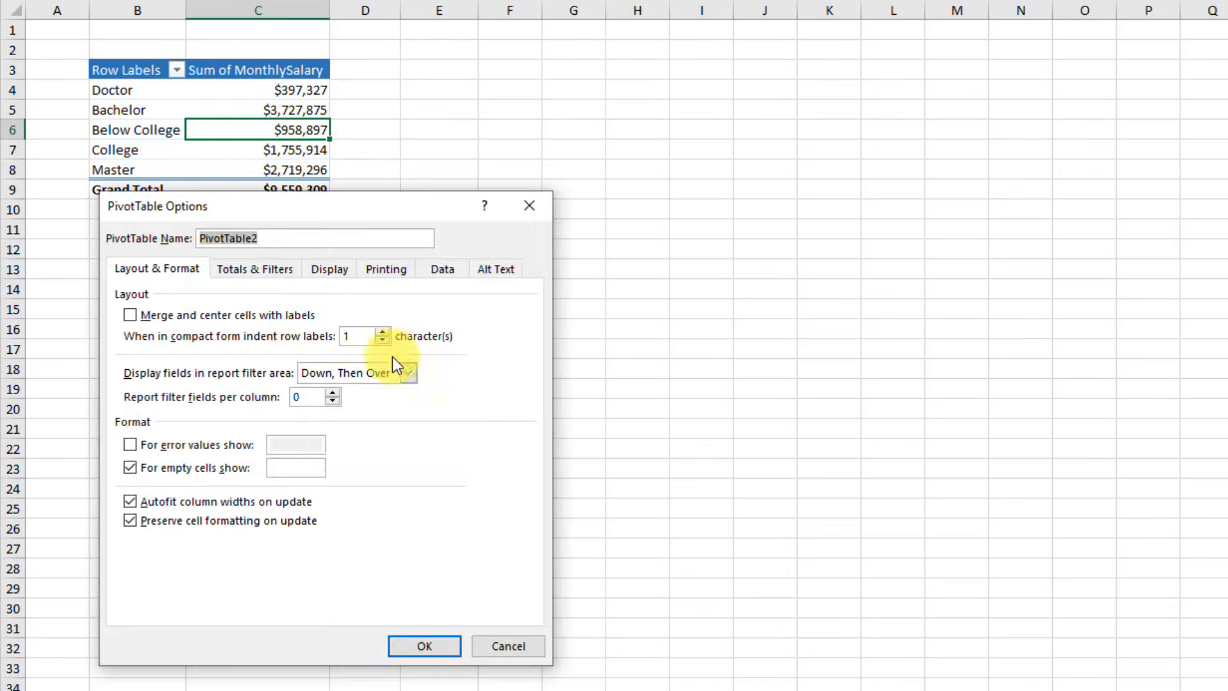
click(441, 270)
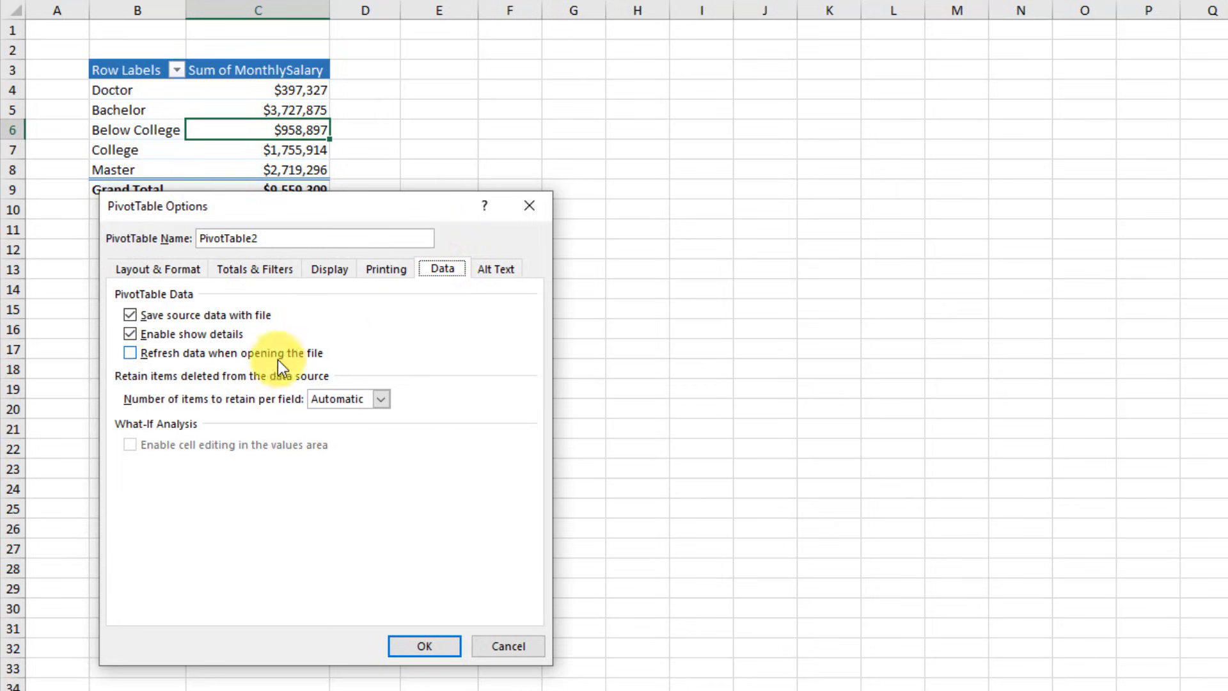
click(130, 356)
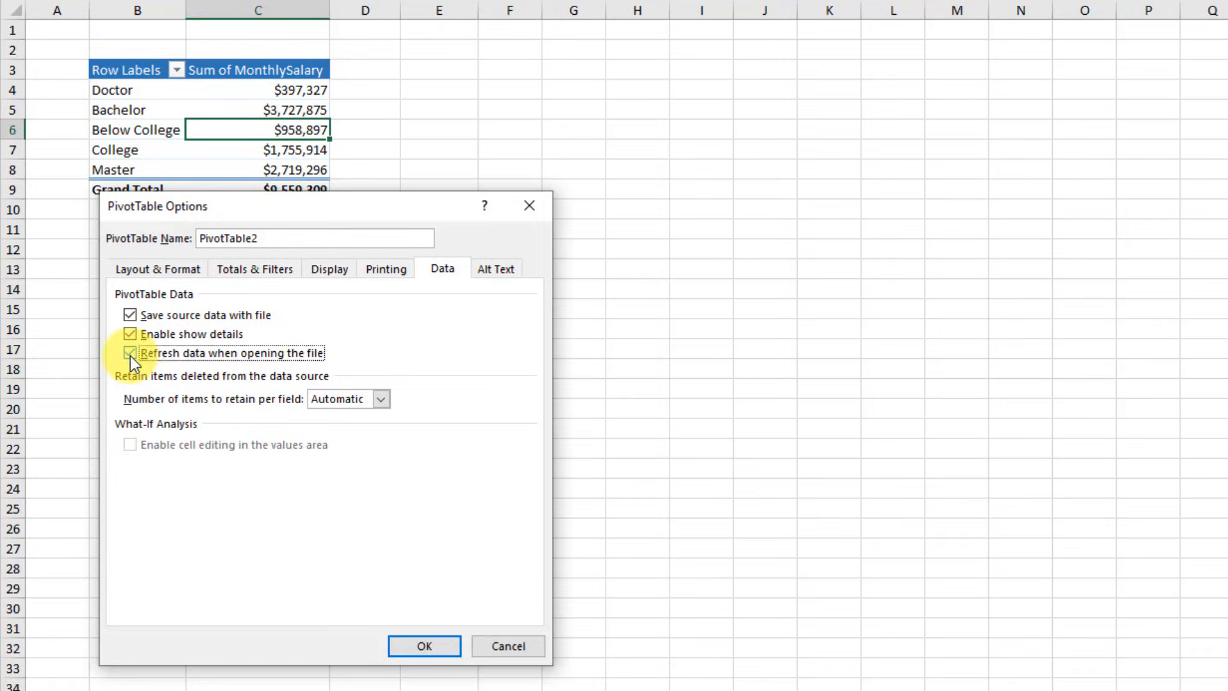
click(444, 647)
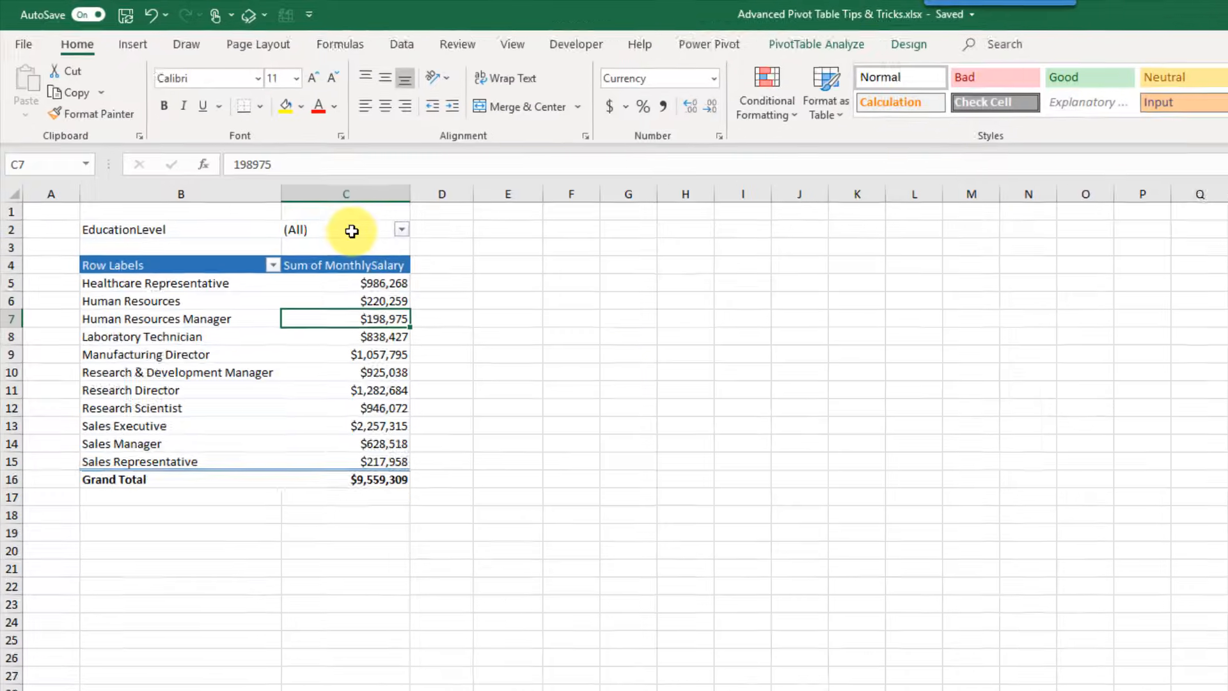
- Filter the job role PivotTable to the Doctor education level with the EducationLevel report filter
click(252, 165)
click(426, 243)
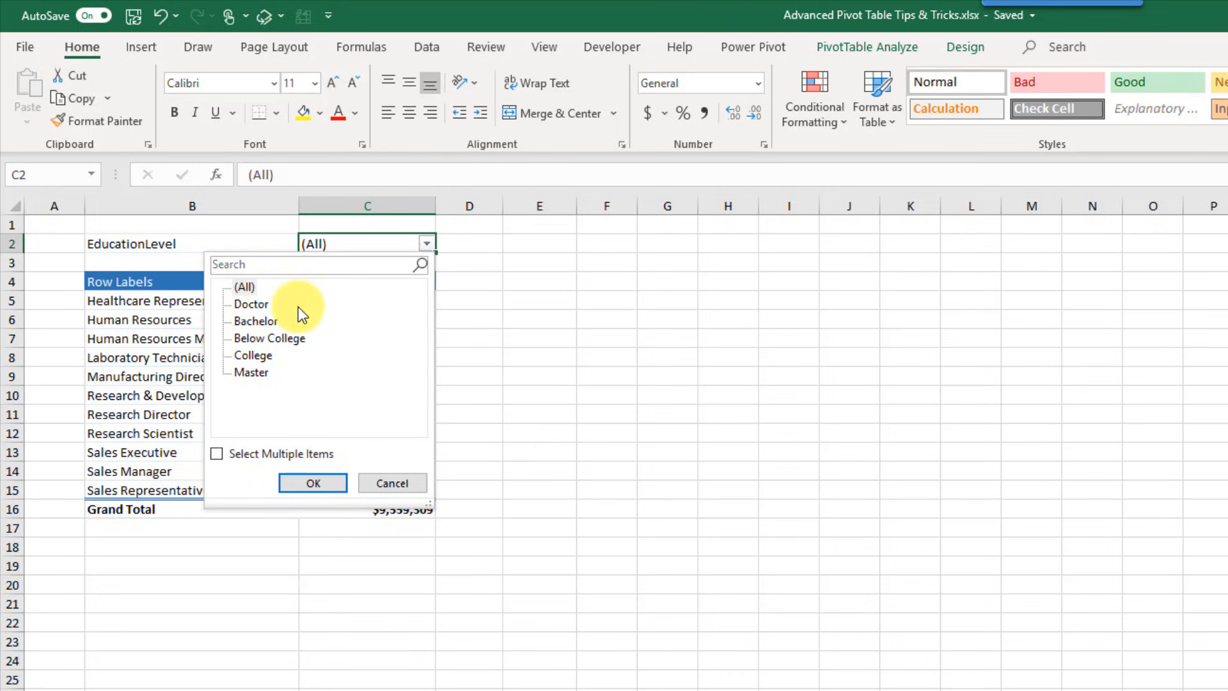
click(426, 242)
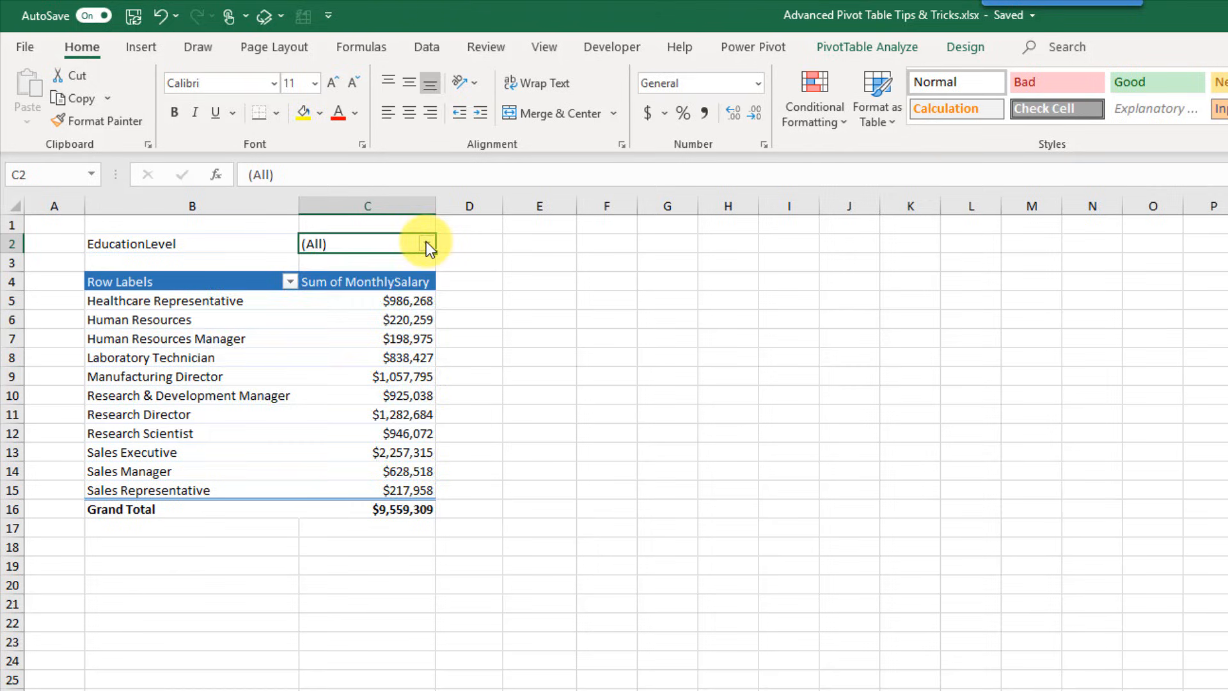
click(426, 244)
click(251, 303)
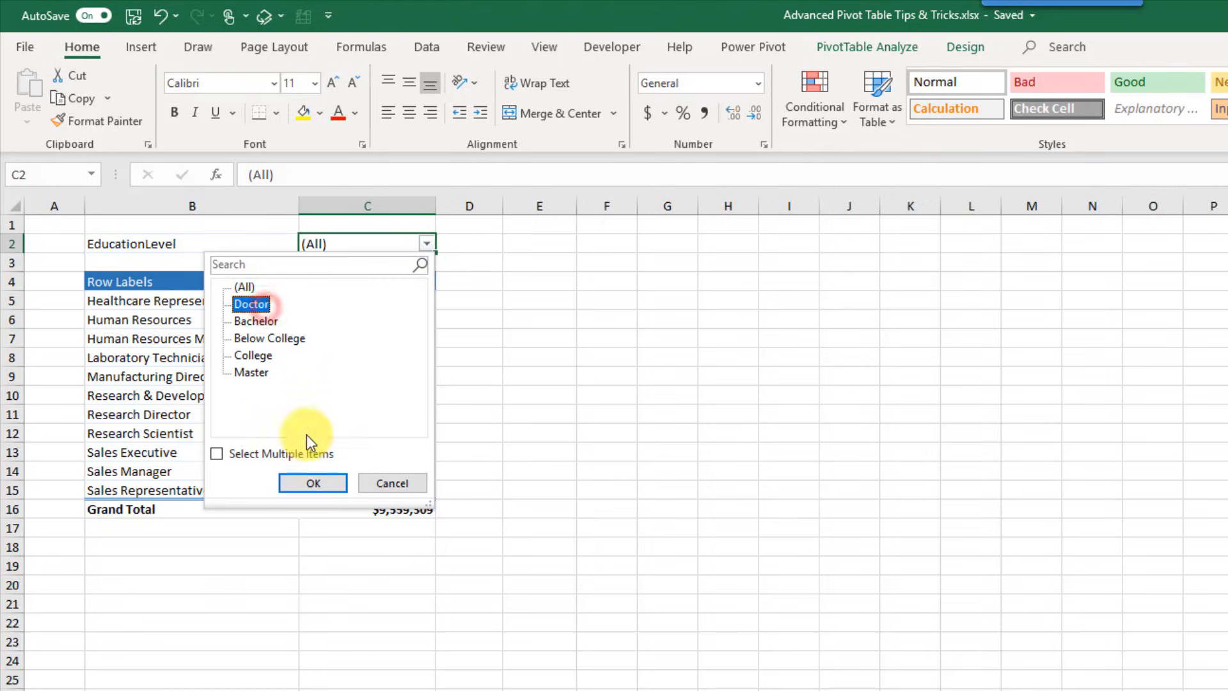
click(324, 481)
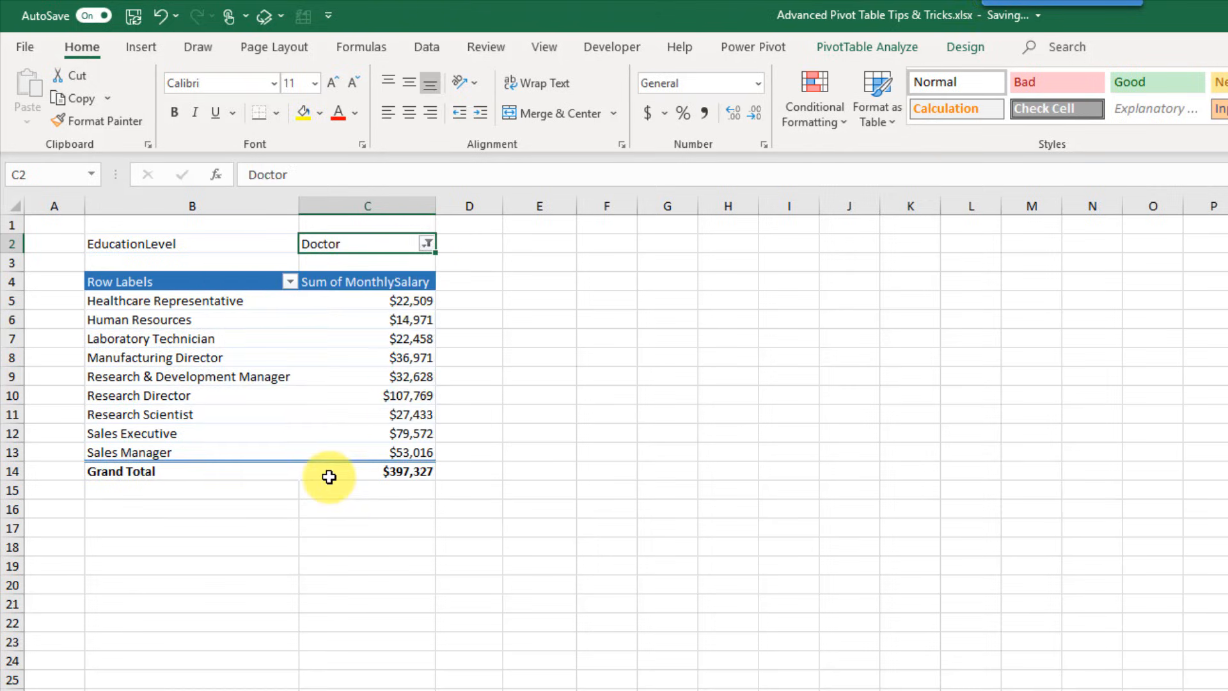
- Generate separate report filter page sheets from the PivotTable for the EducationLevel field
click(351, 324)
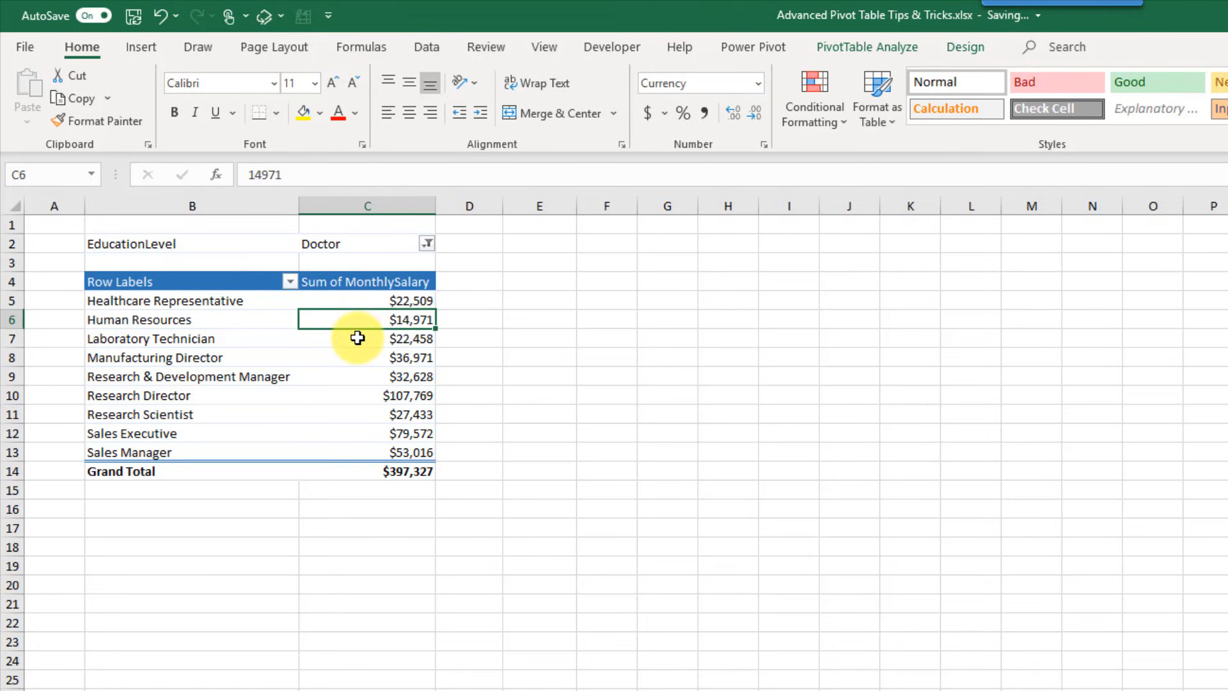
click(867, 48)
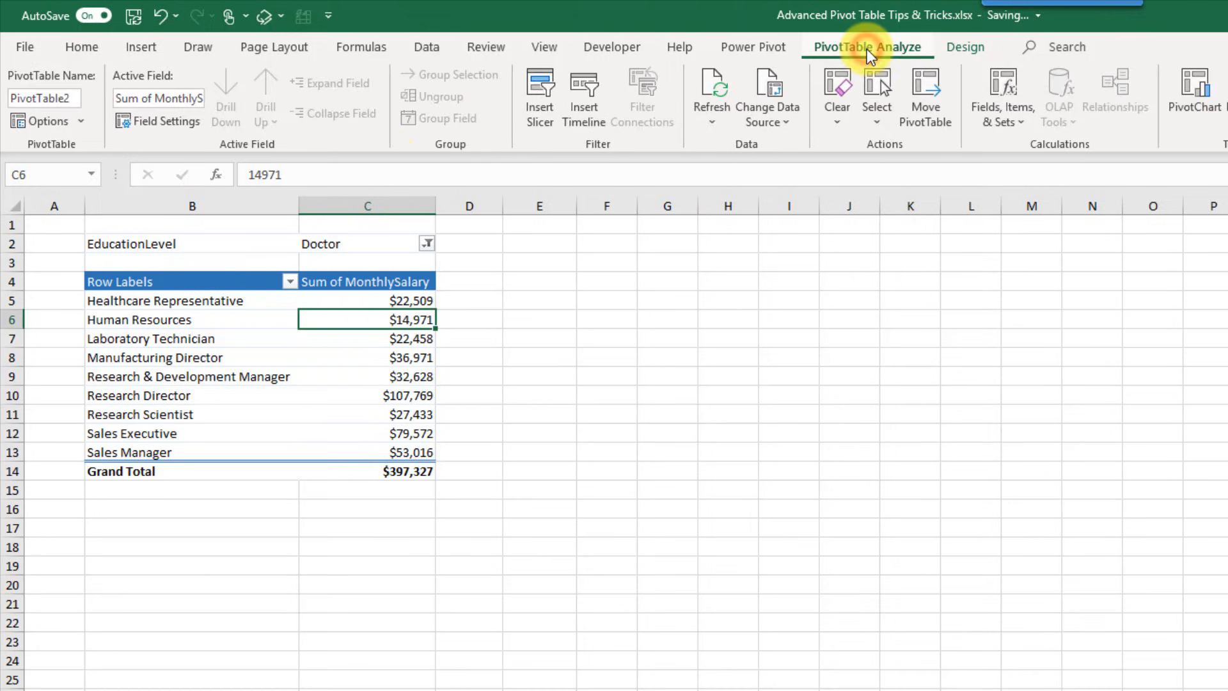
click(84, 125)
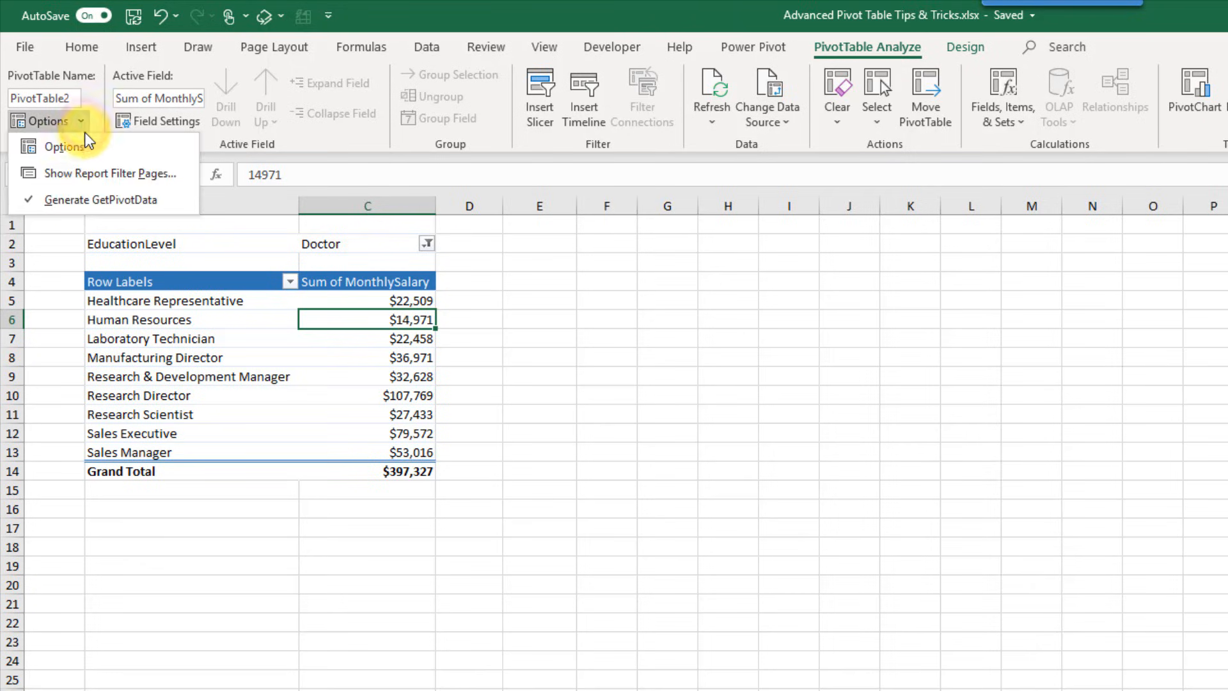
click(84, 173)
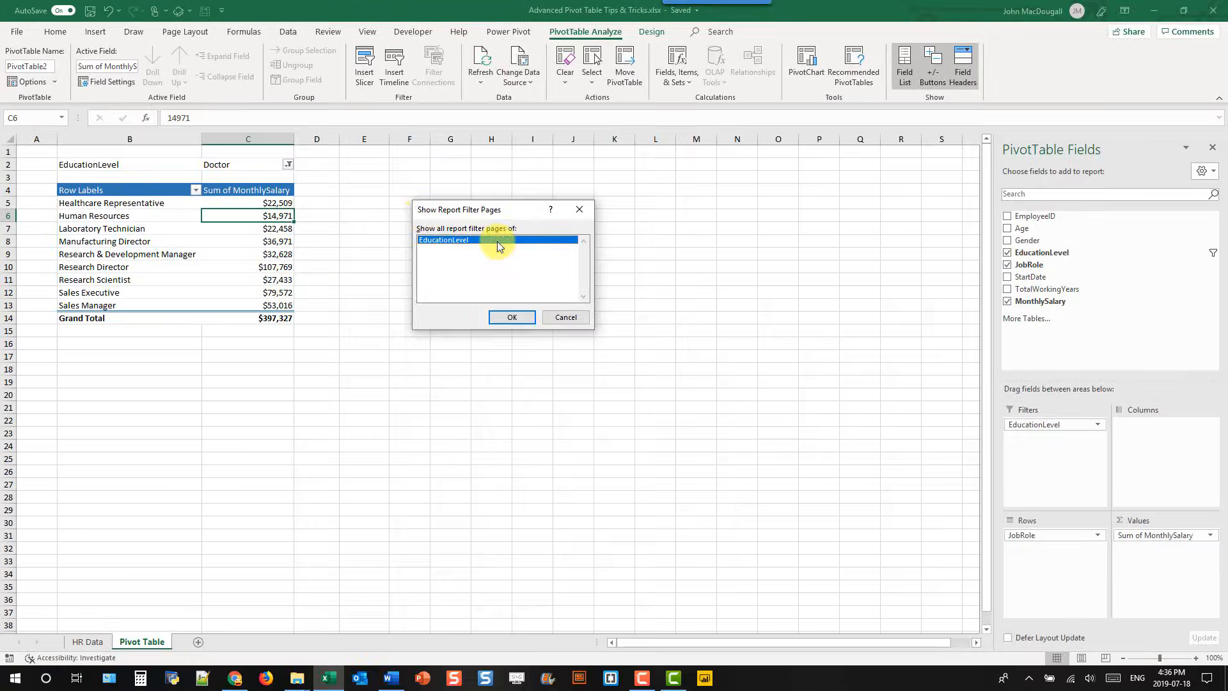
click(515, 241)
click(515, 318)
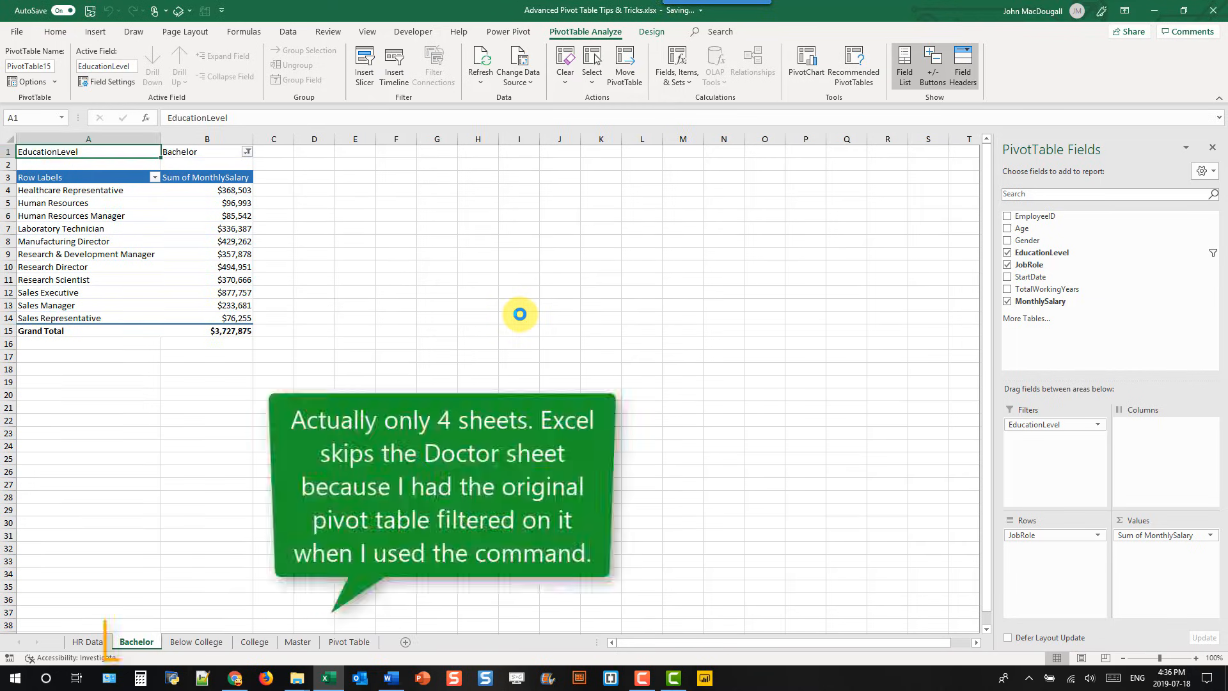
- Look through the generated Below College, College and Master sheets and view the EducationLevel filter choices on the Master sheet
click(211, 641)
click(254, 643)
click(294, 641)
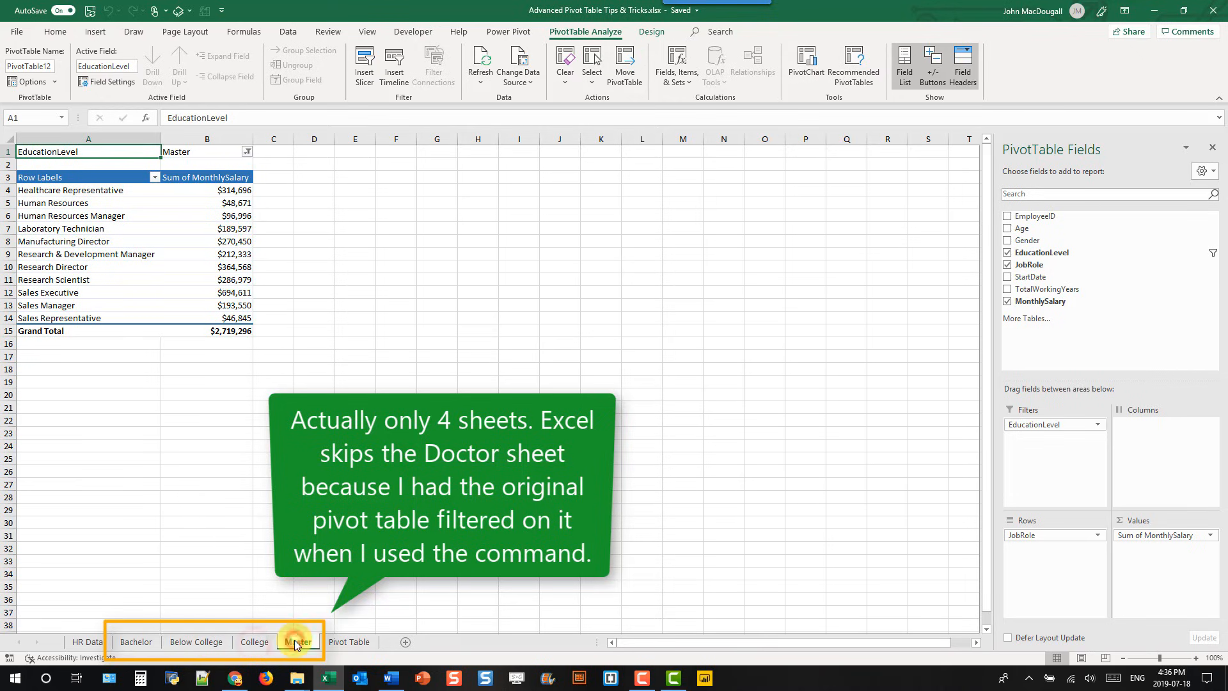
click(199, 224)
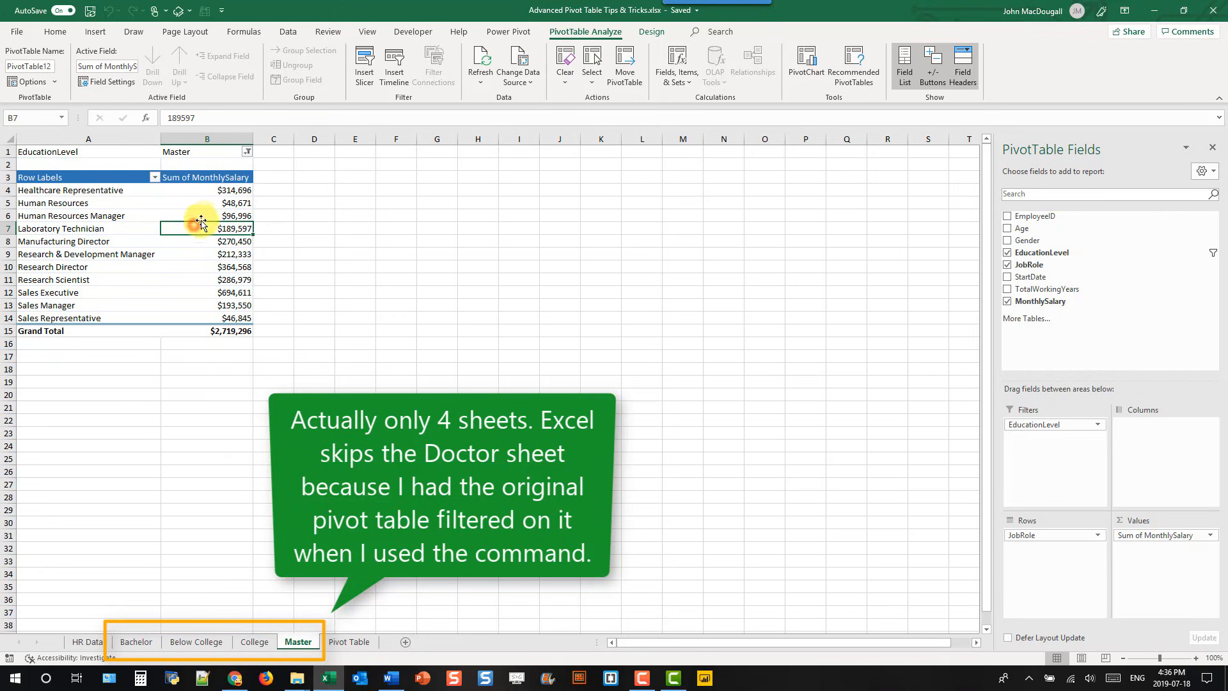
click(247, 150)
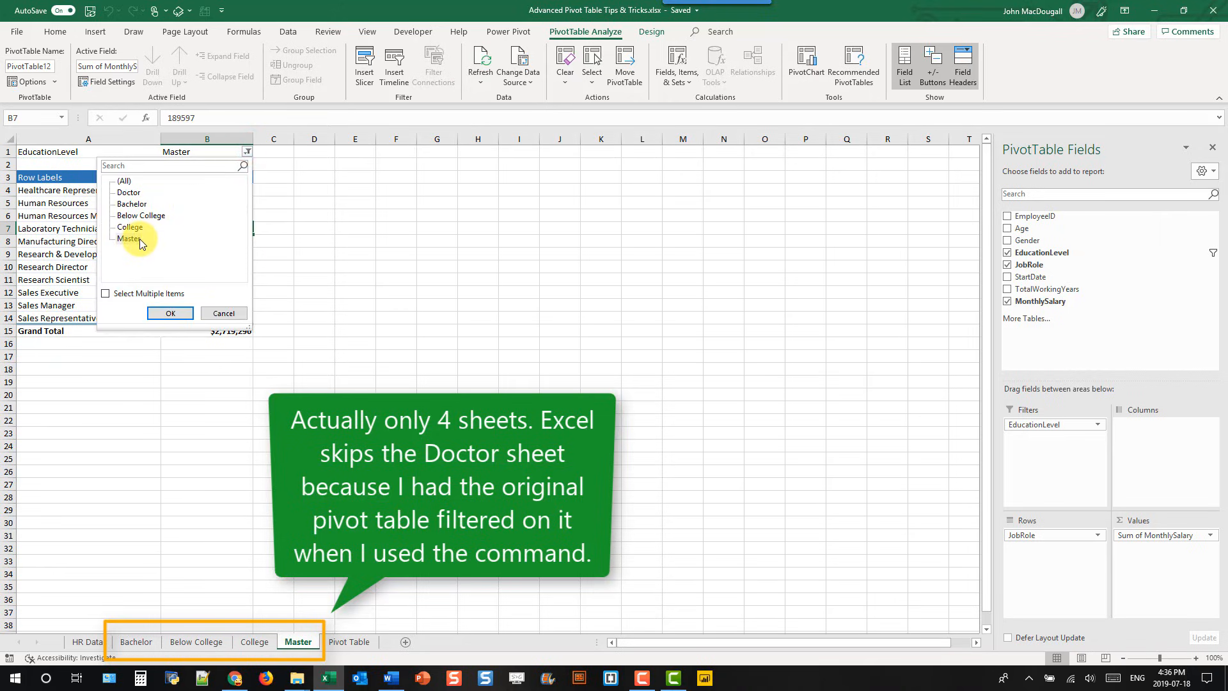
click(302, 638)
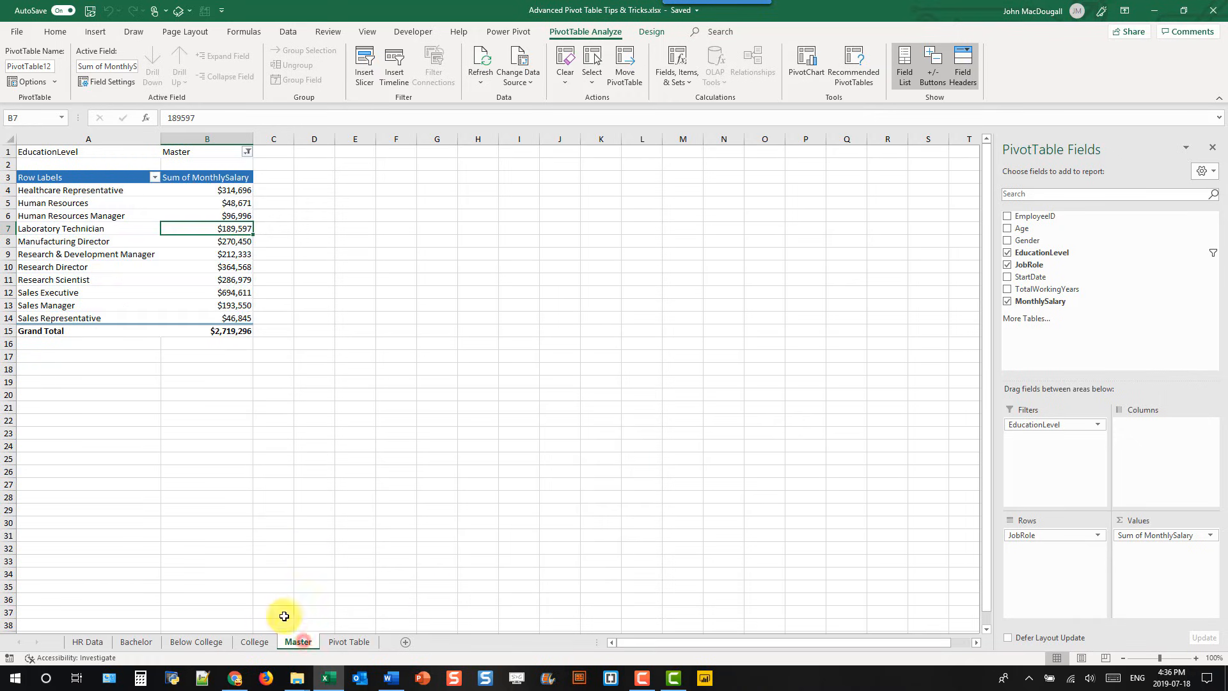
click(247, 152)
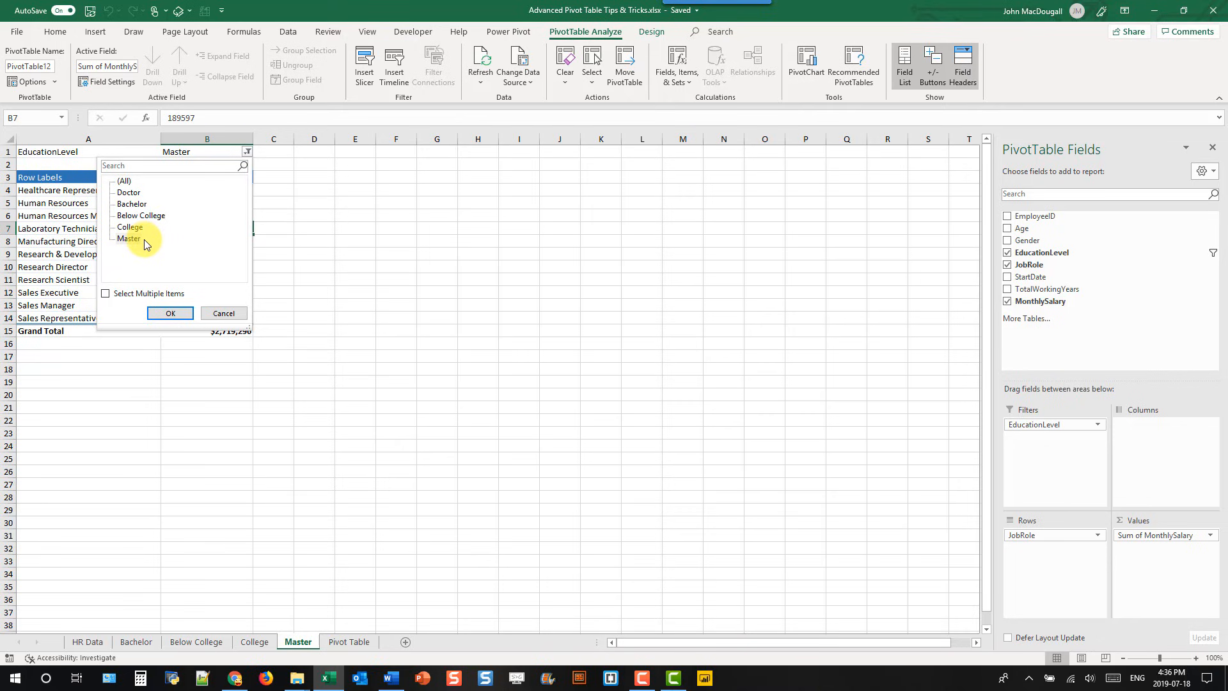
- Filter the job role PivotTable's row labels to those containing "Sale" with a label filter
click(184, 317)
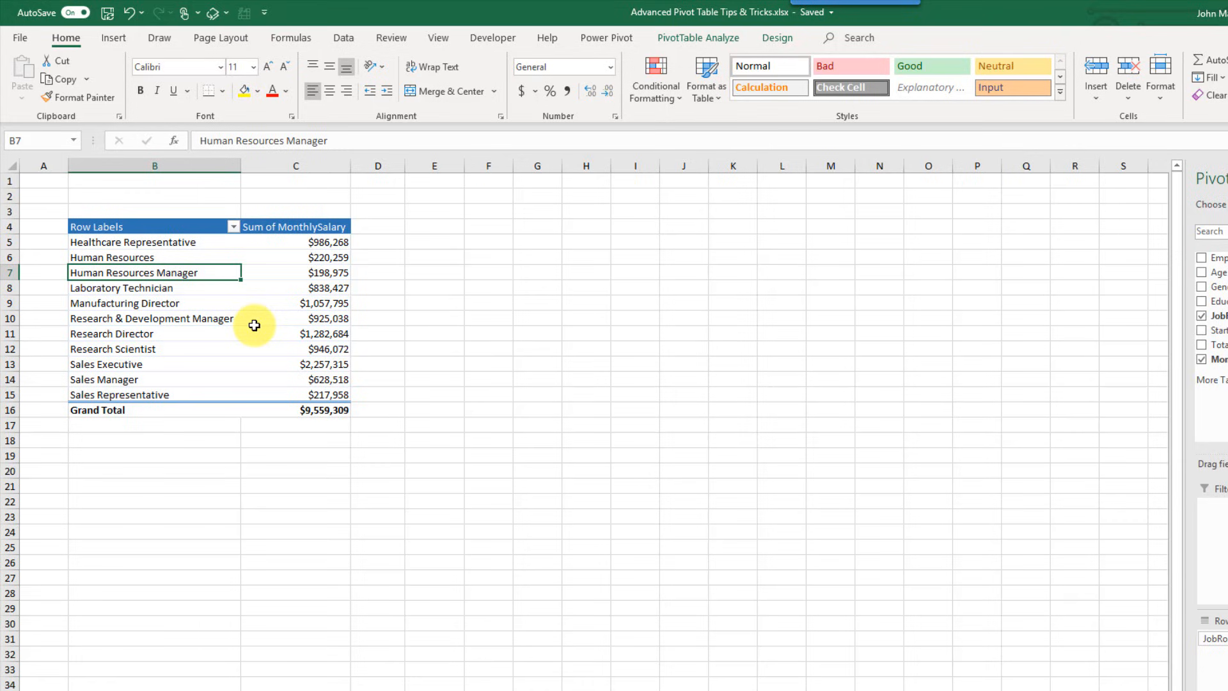
click(232, 226)
mouse_move(141, 329)
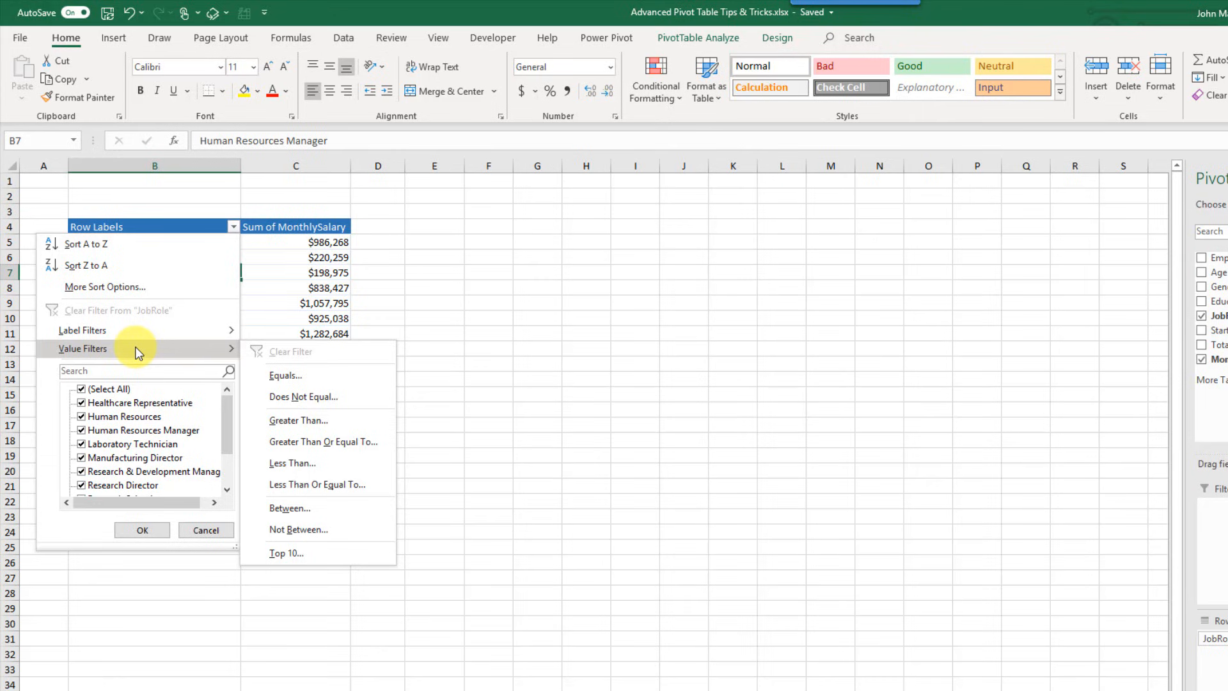
click(137, 331)
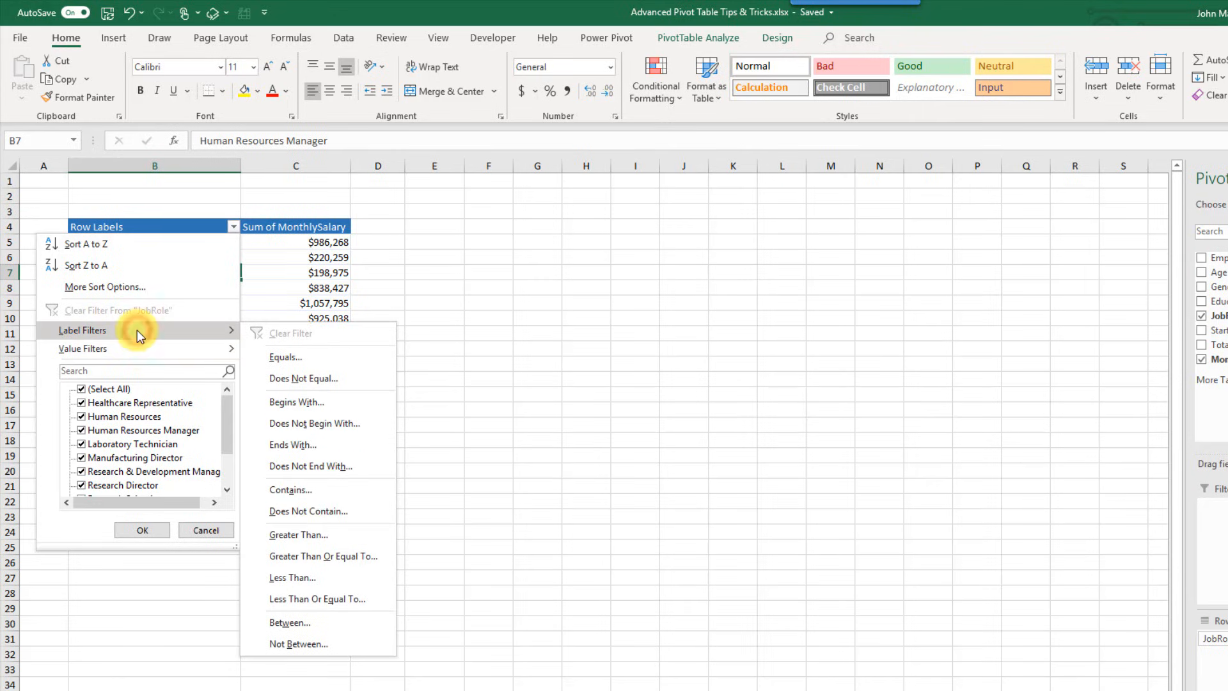
click(307, 488)
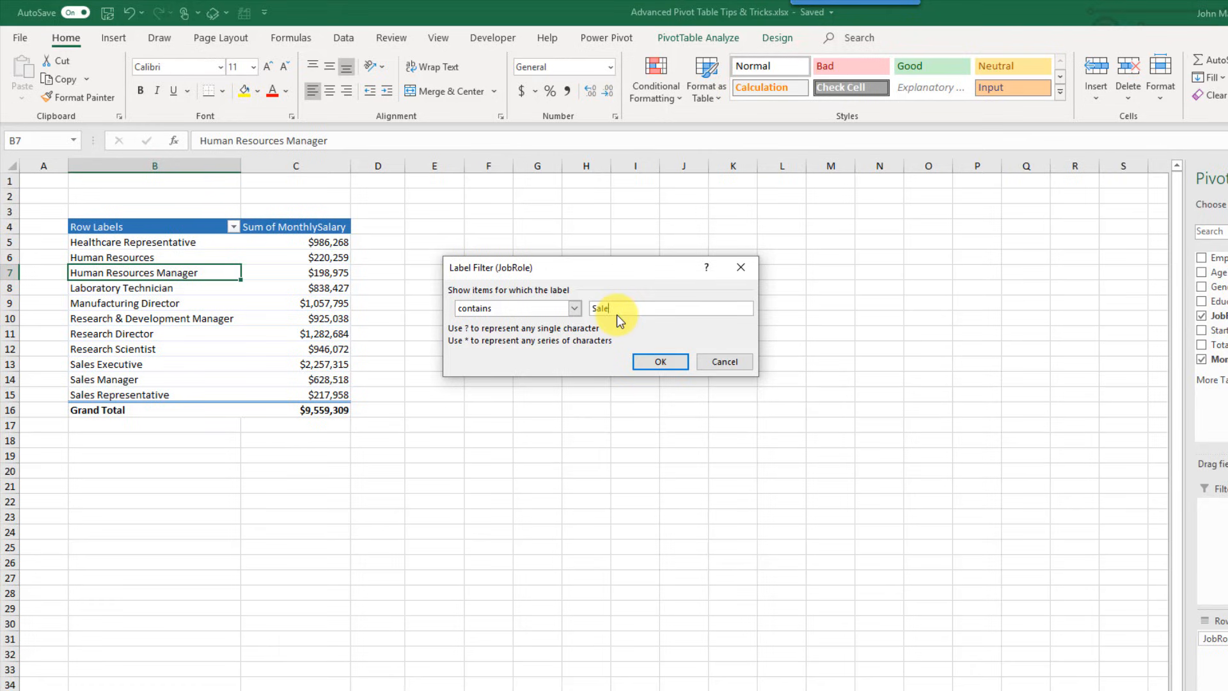
click(660, 363)
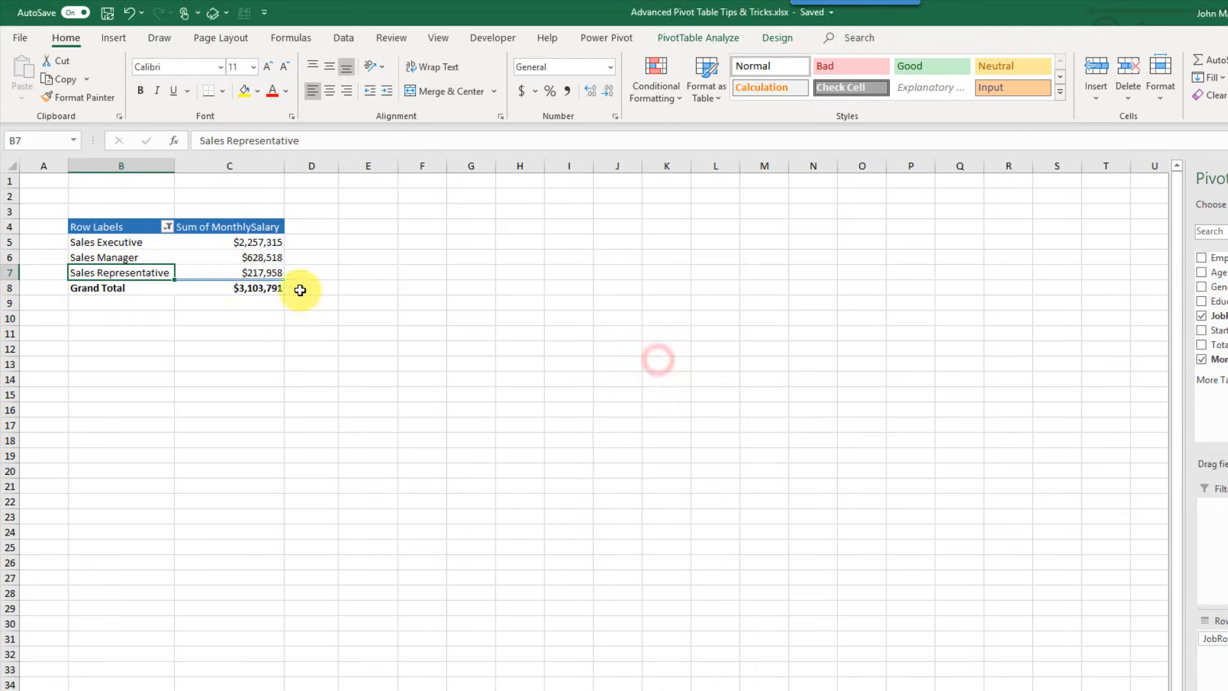
- Filter the job roles to those with a Sum of MonthlySalary less than 1000000, and check the field's active label and value filters
click(167, 226)
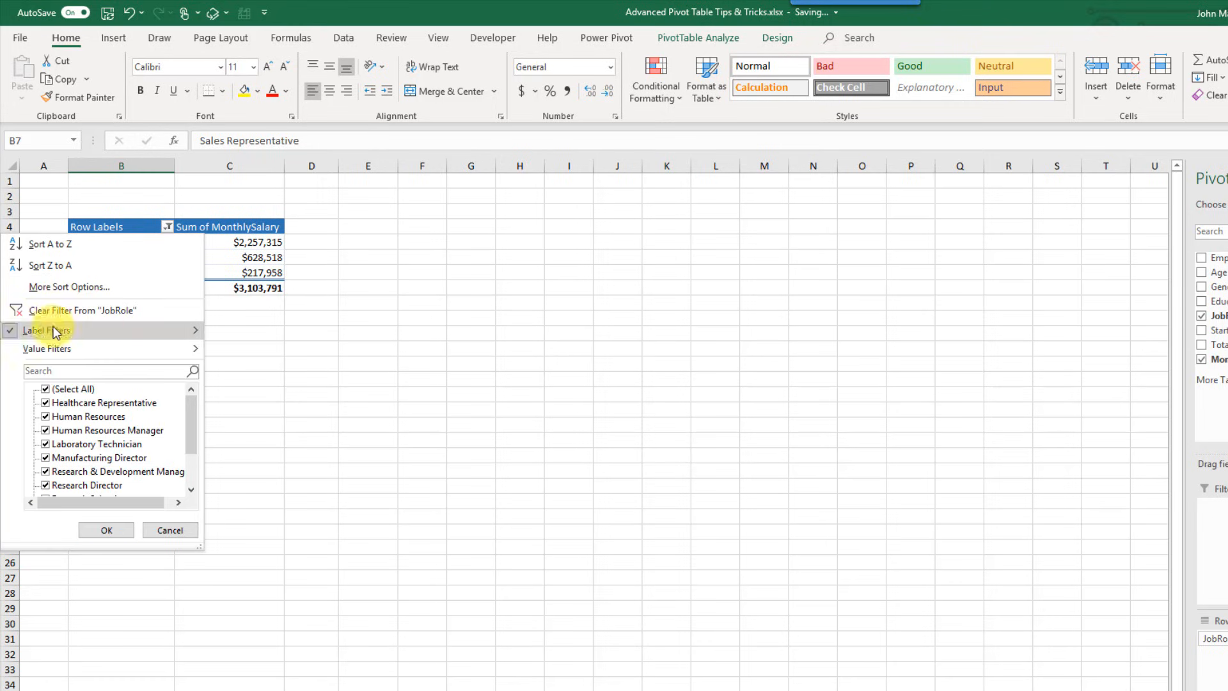
mouse_move(12, 337)
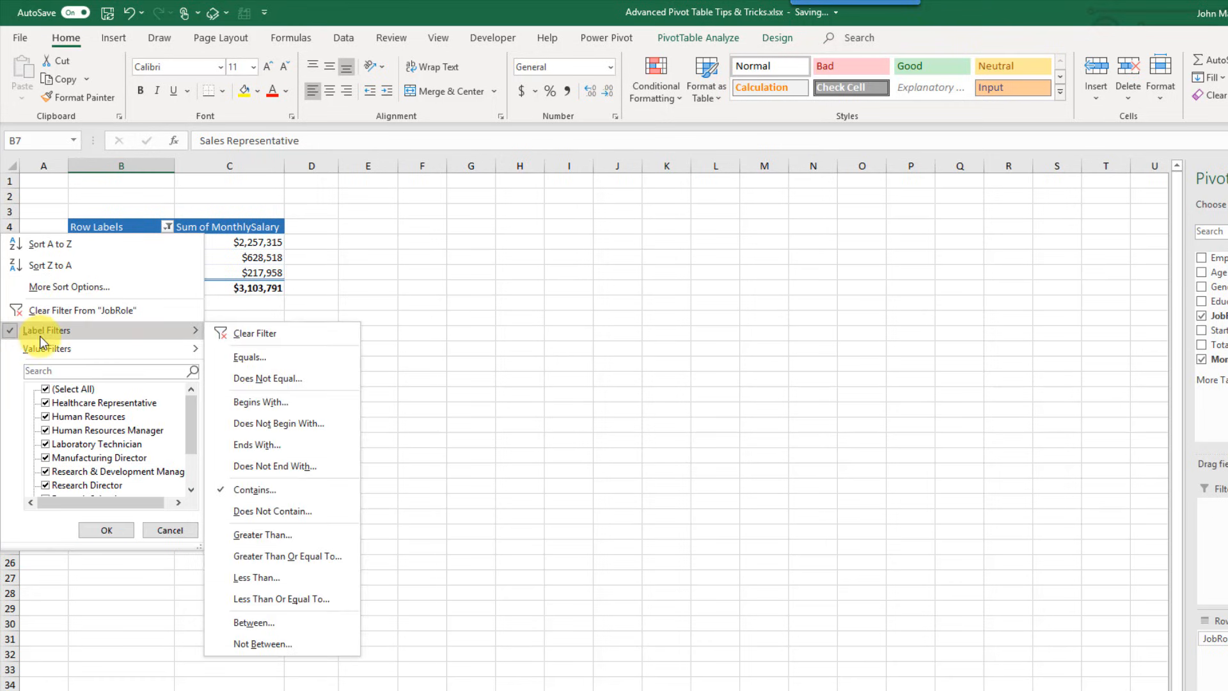
mouse_move(63, 351)
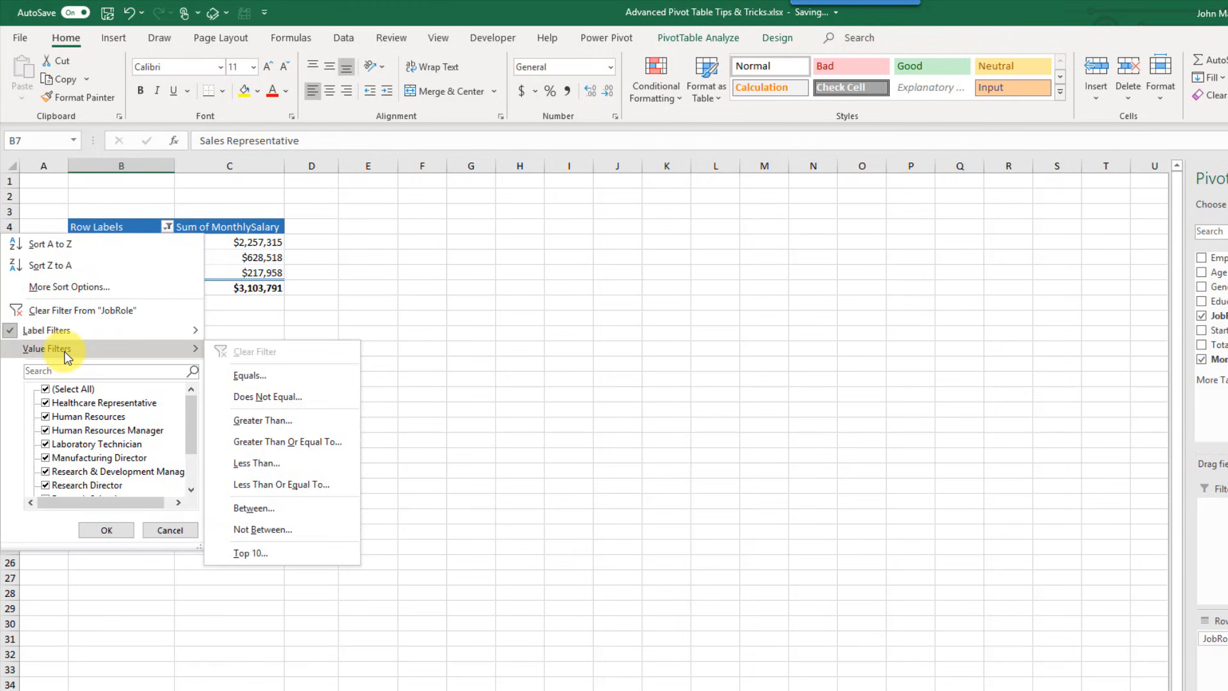
click(252, 458)
click(664, 320)
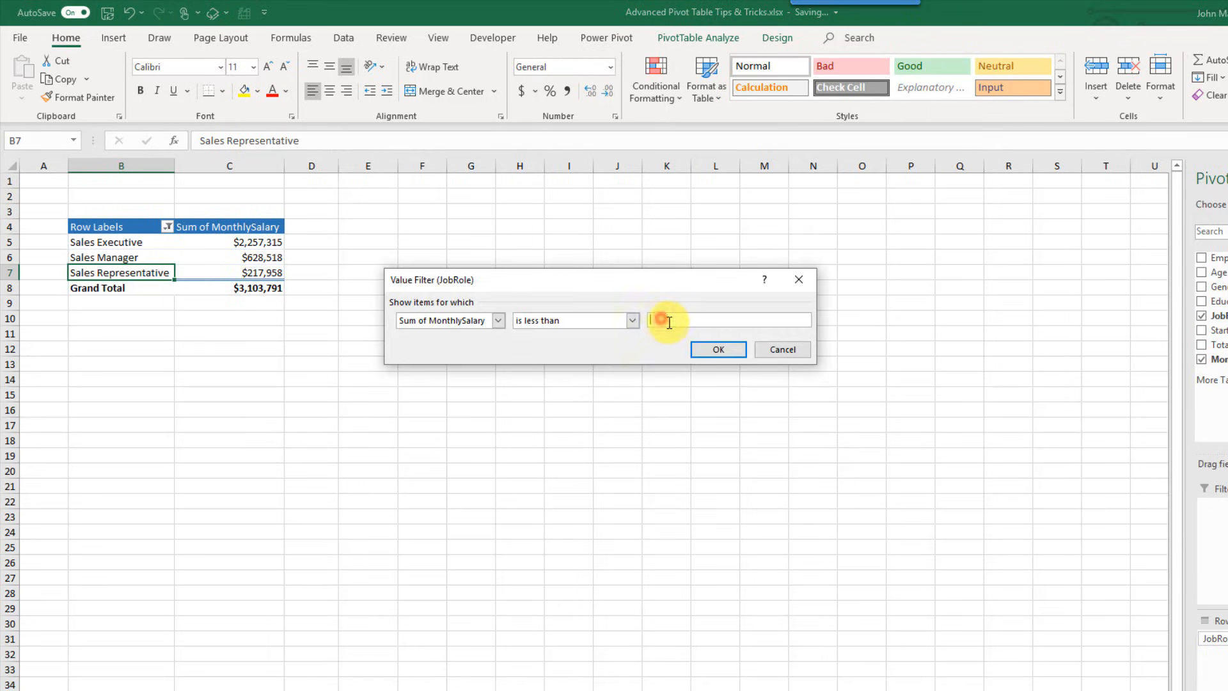
text(1000000)
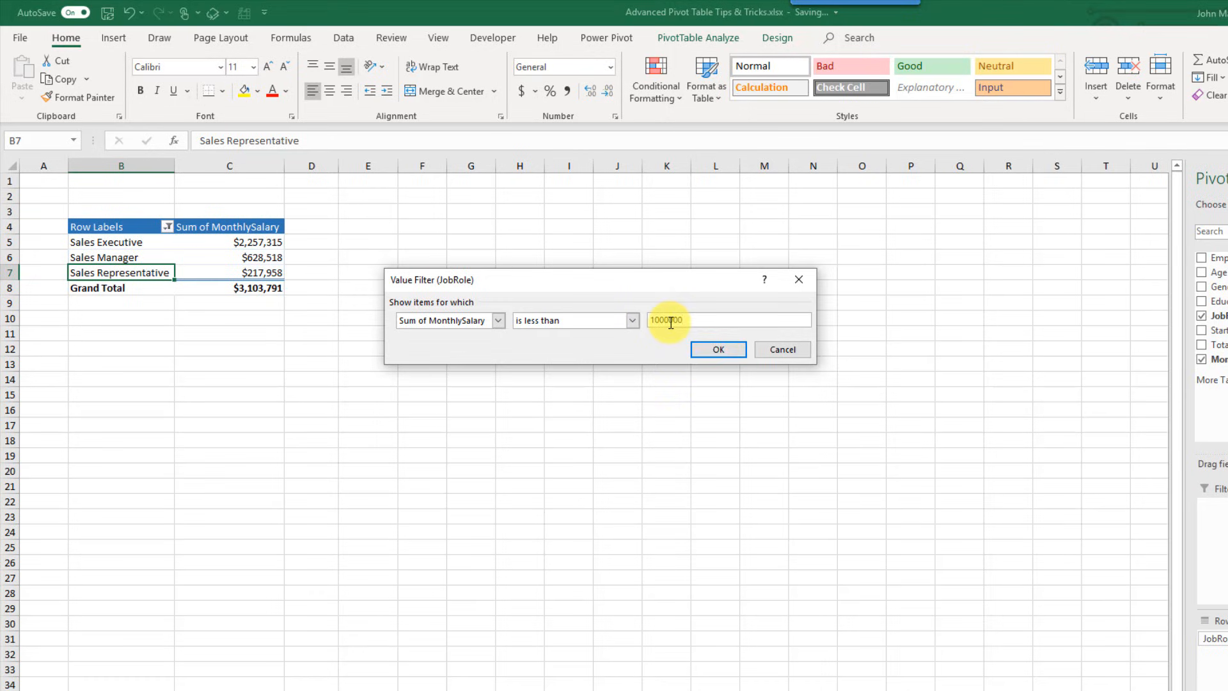
click(708, 348)
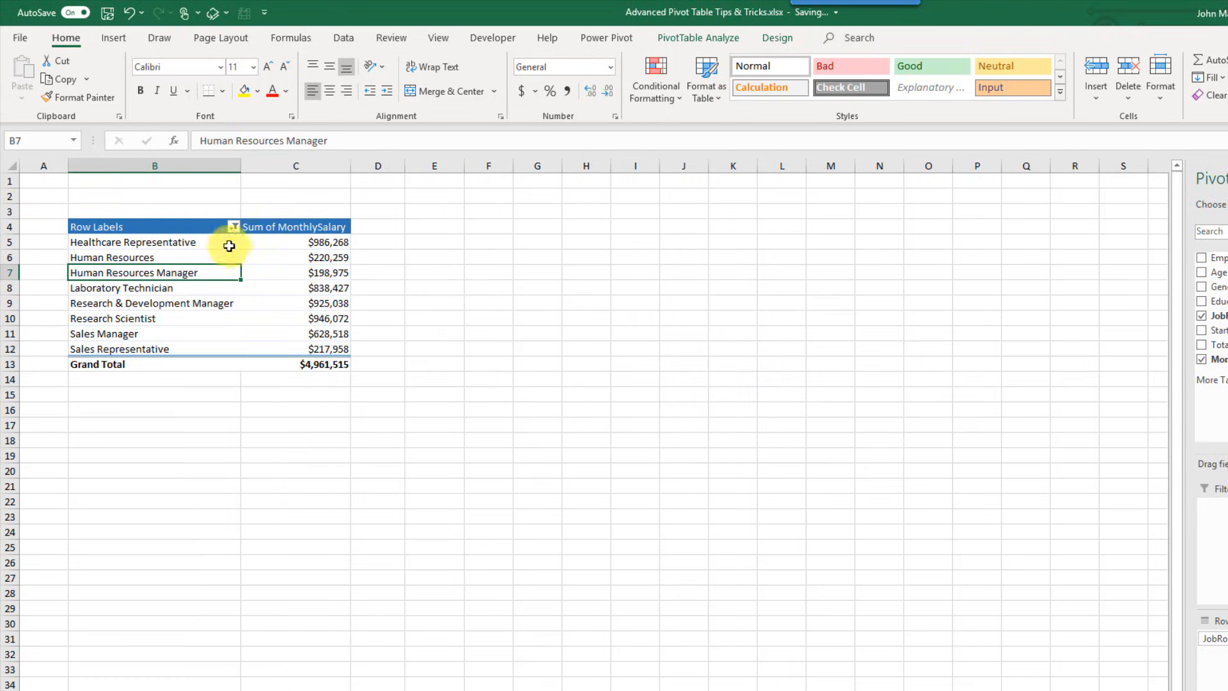
click(231, 227)
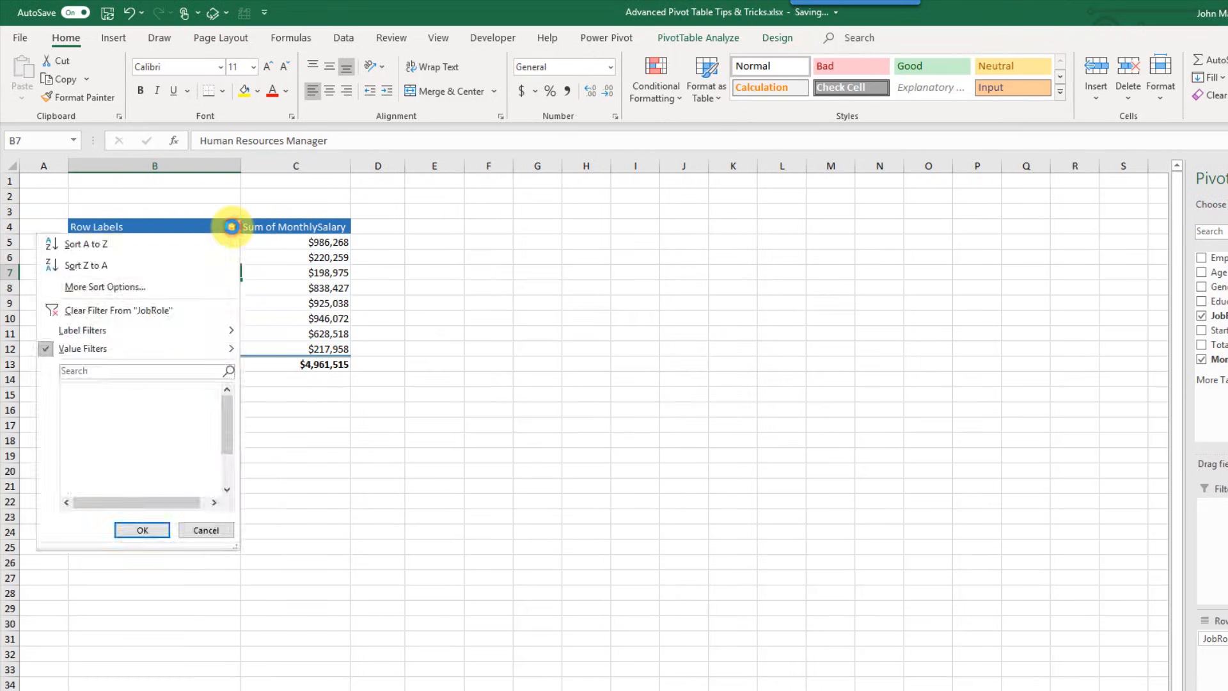
click(77, 331)
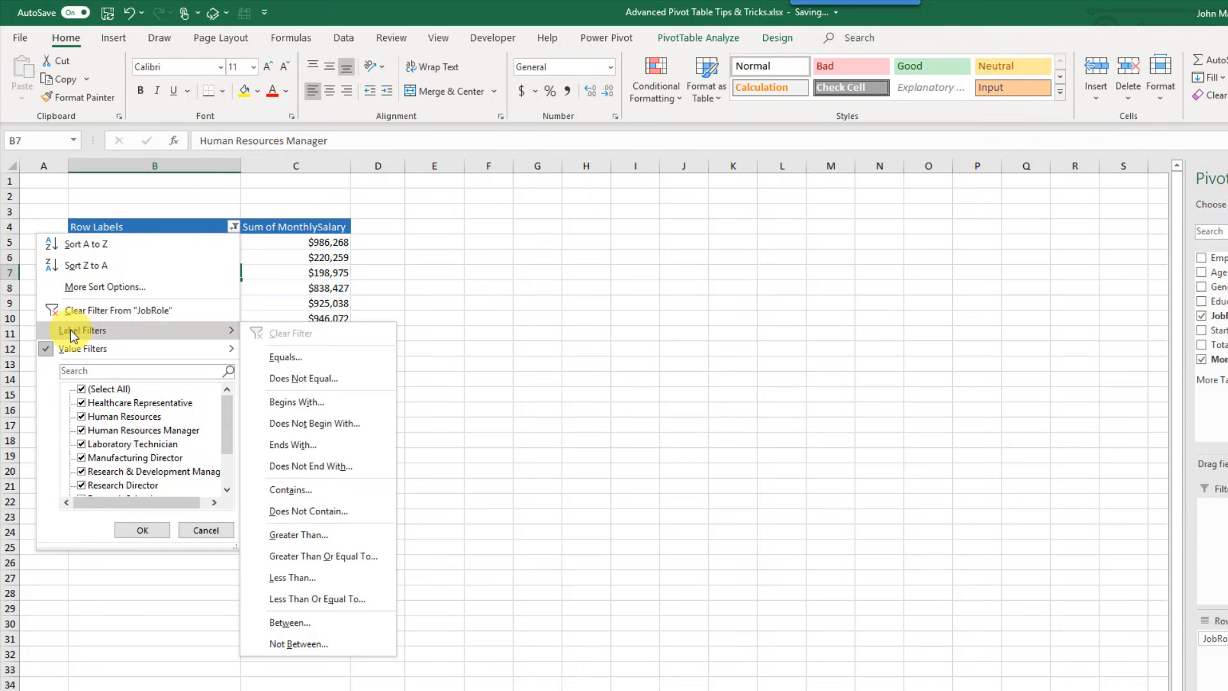
mouse_move(66, 351)
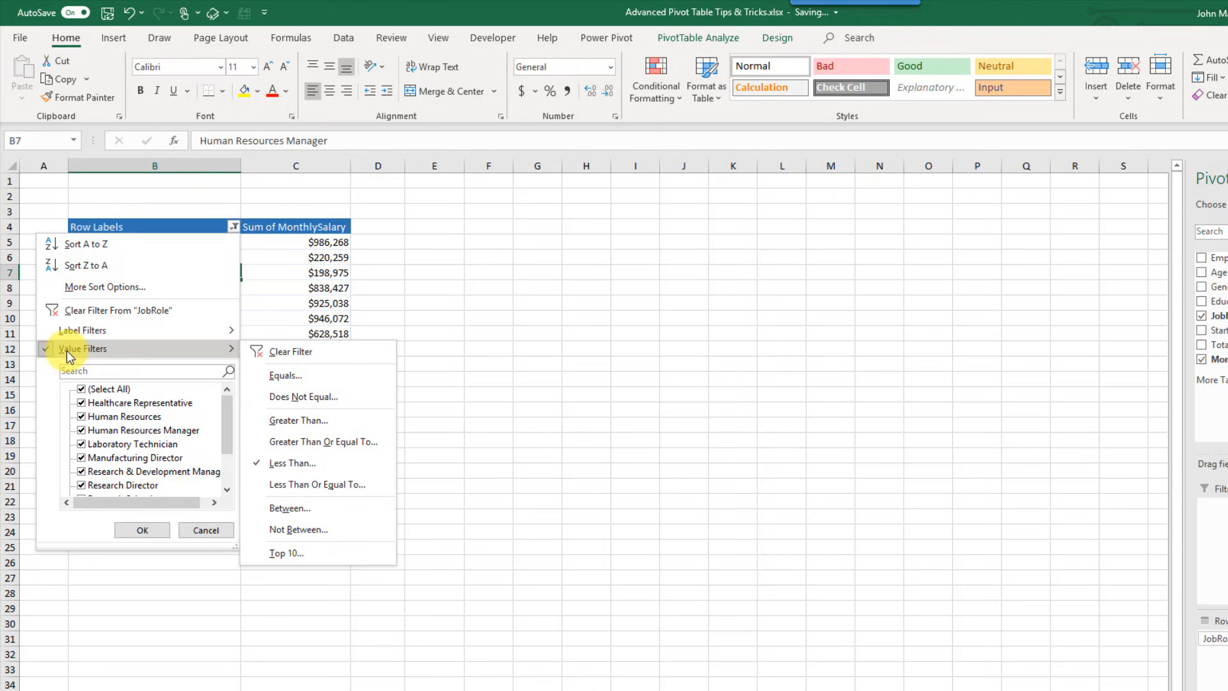
click(264, 270)
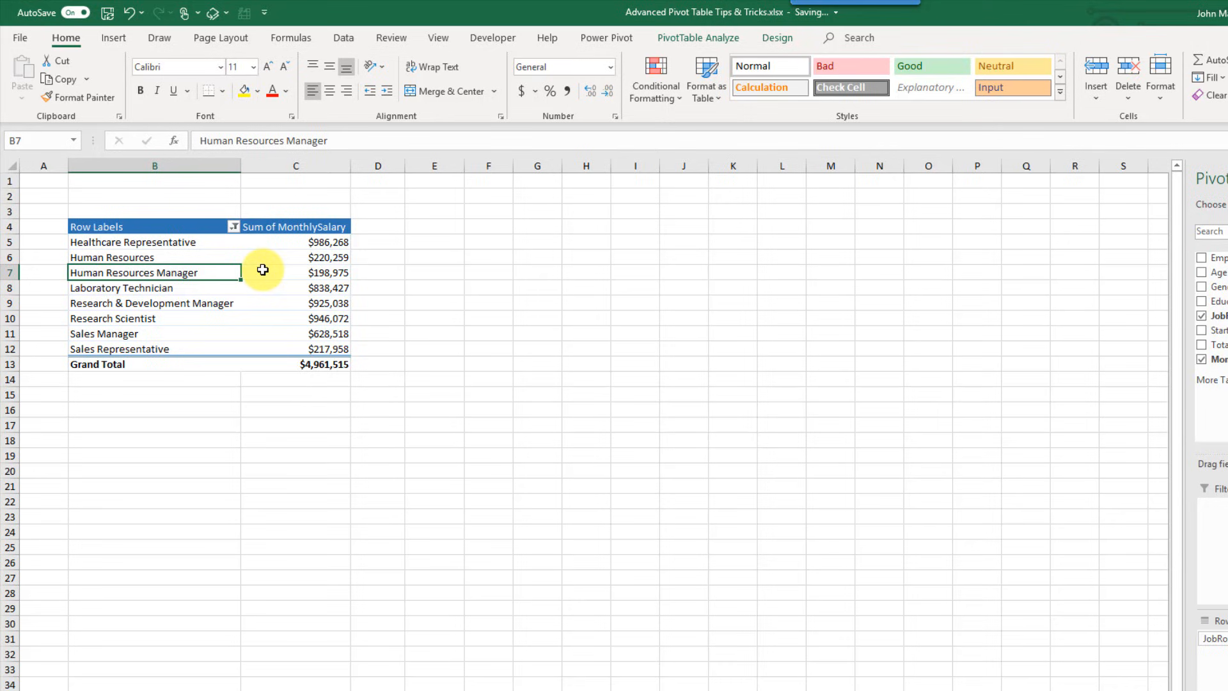
- Allow multiple filters per field in the job role PivotTable's options
right_click(263, 270)
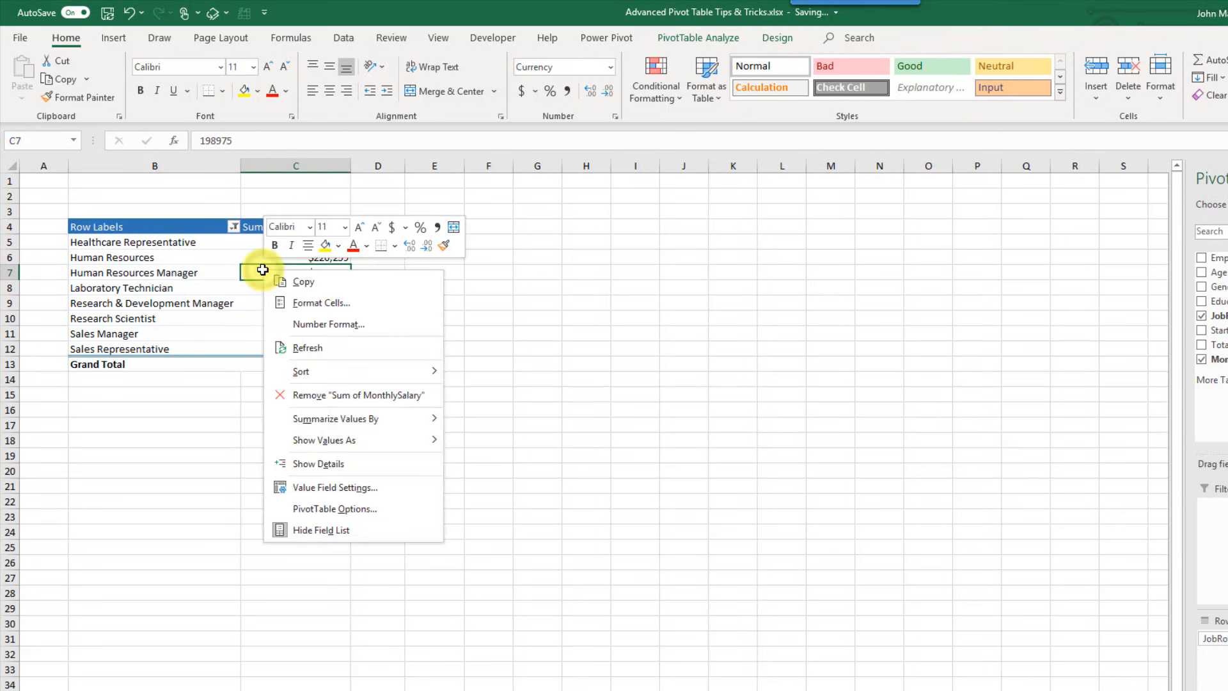
click(323, 507)
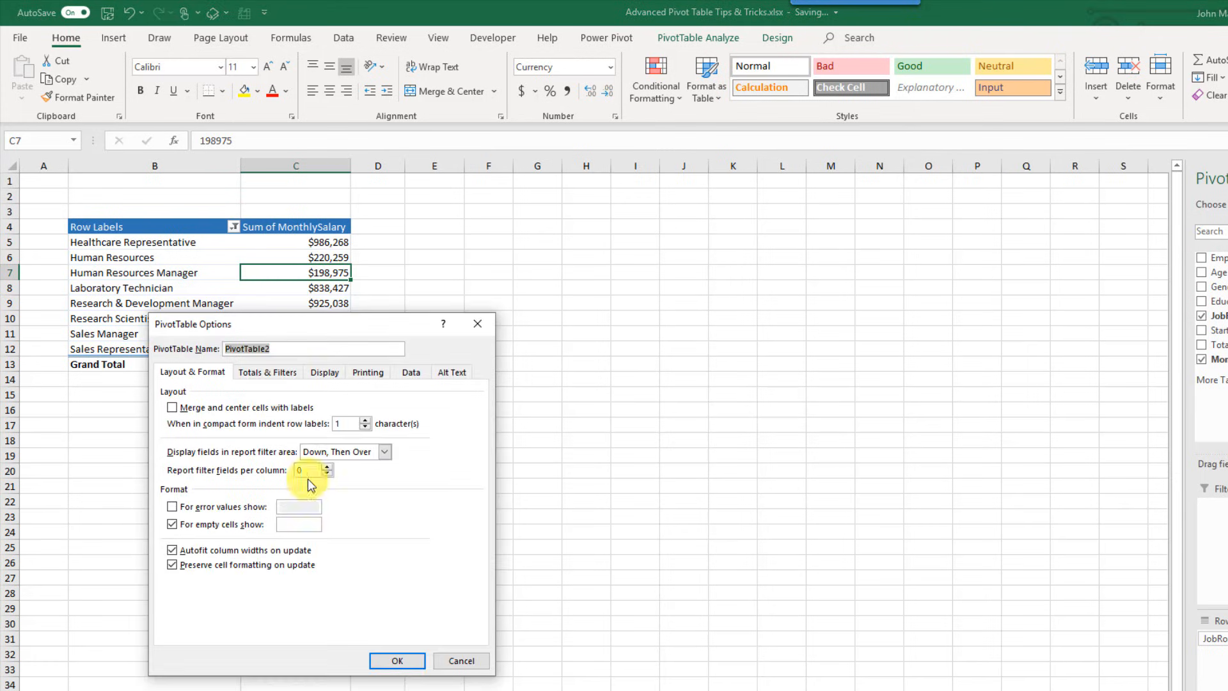
click(277, 378)
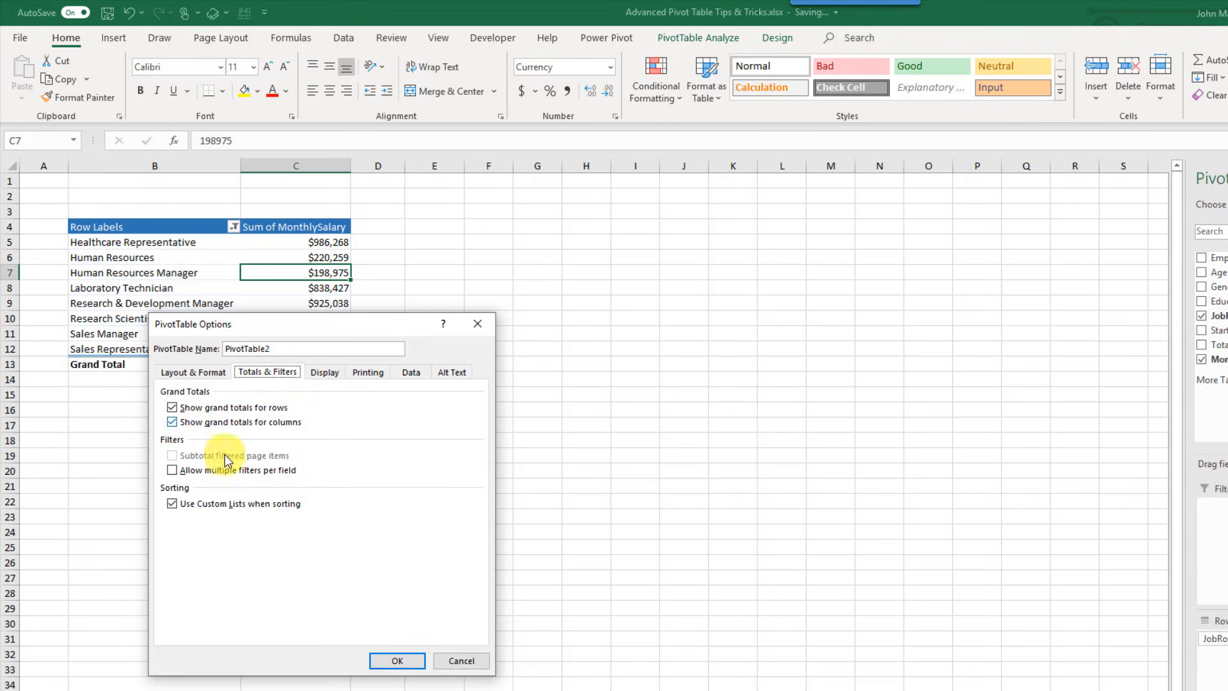
click(175, 474)
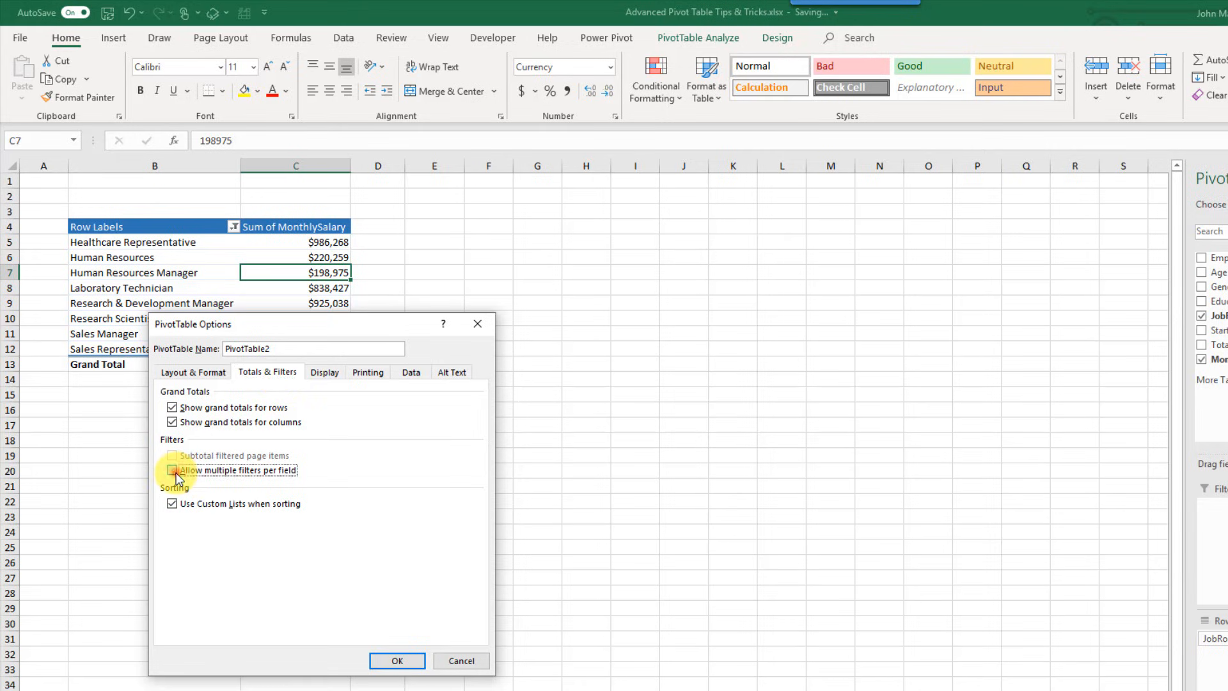
click(403, 659)
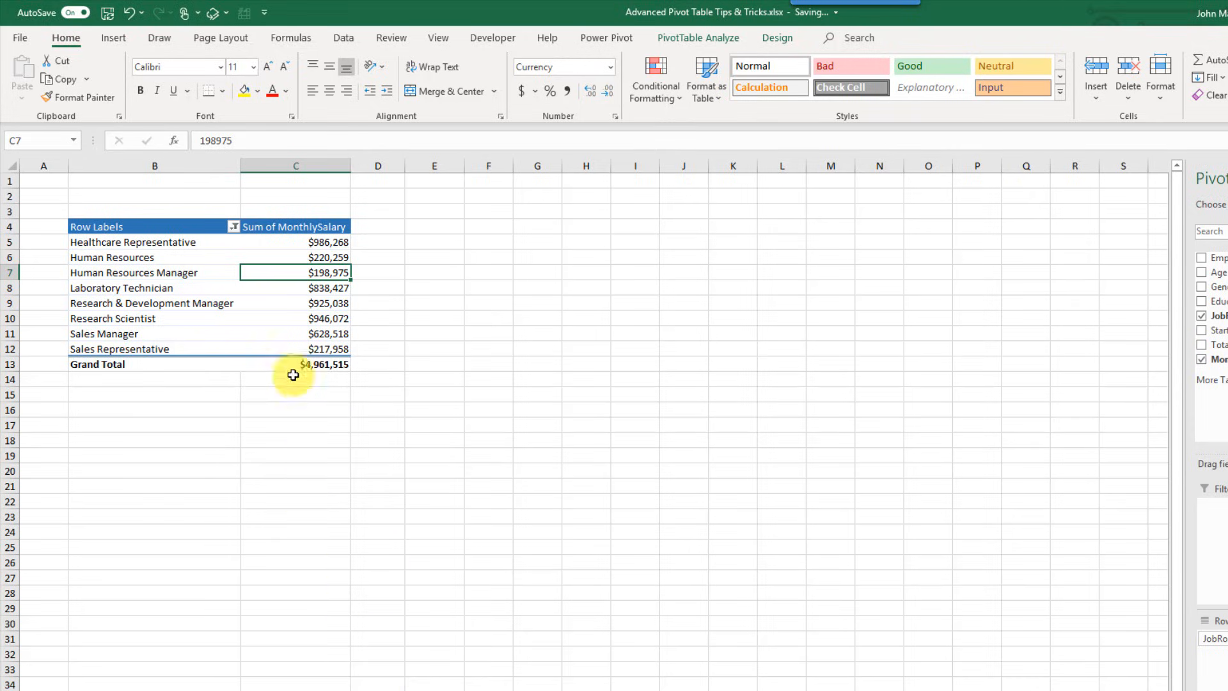
- Add a label filter for job roles containing "Sales" alongside the value filter, and check the field's active filters
click(234, 226)
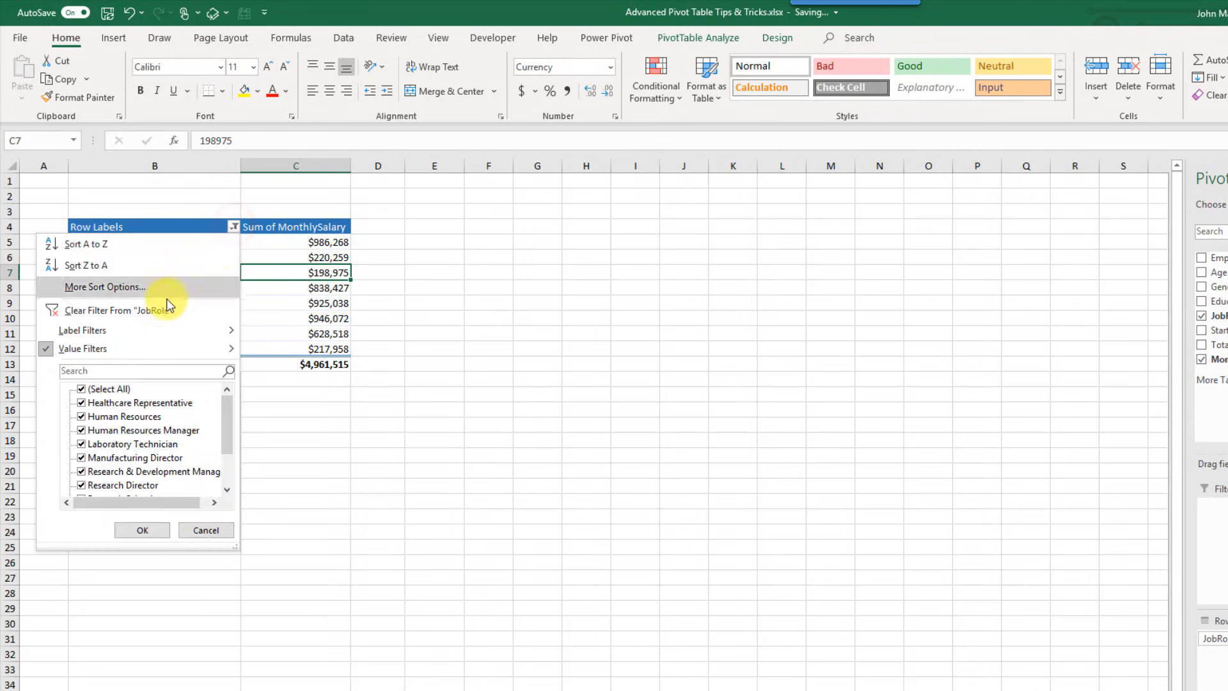
click(131, 330)
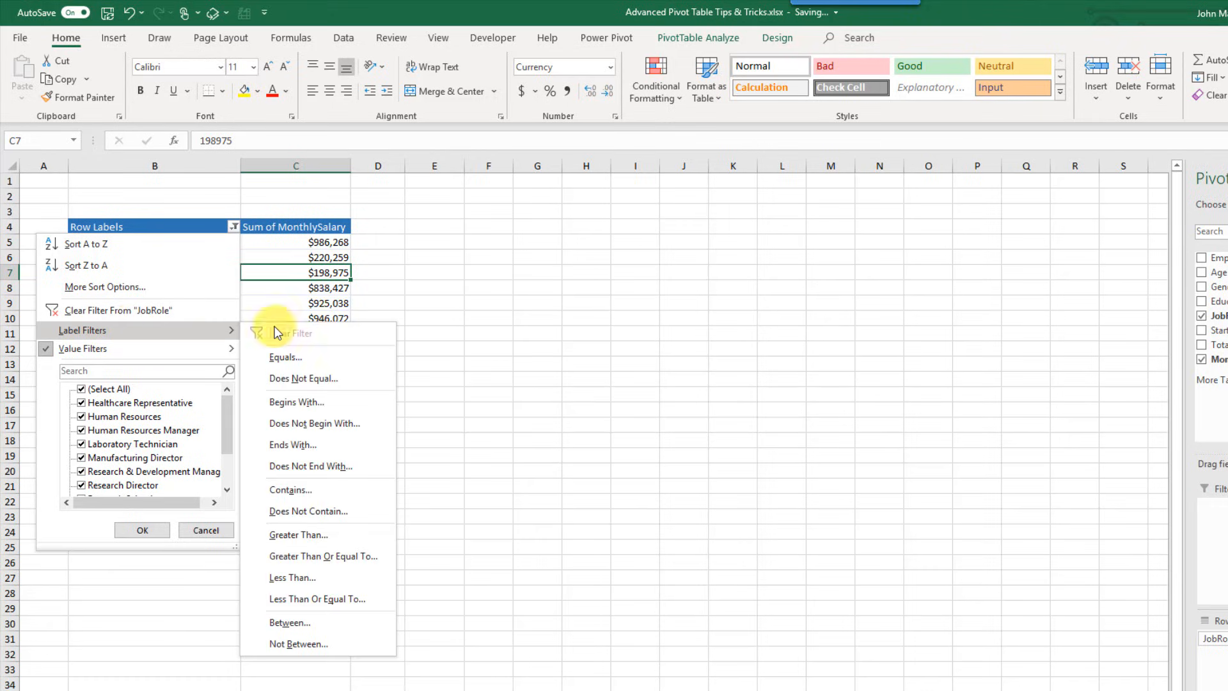
click(336, 491)
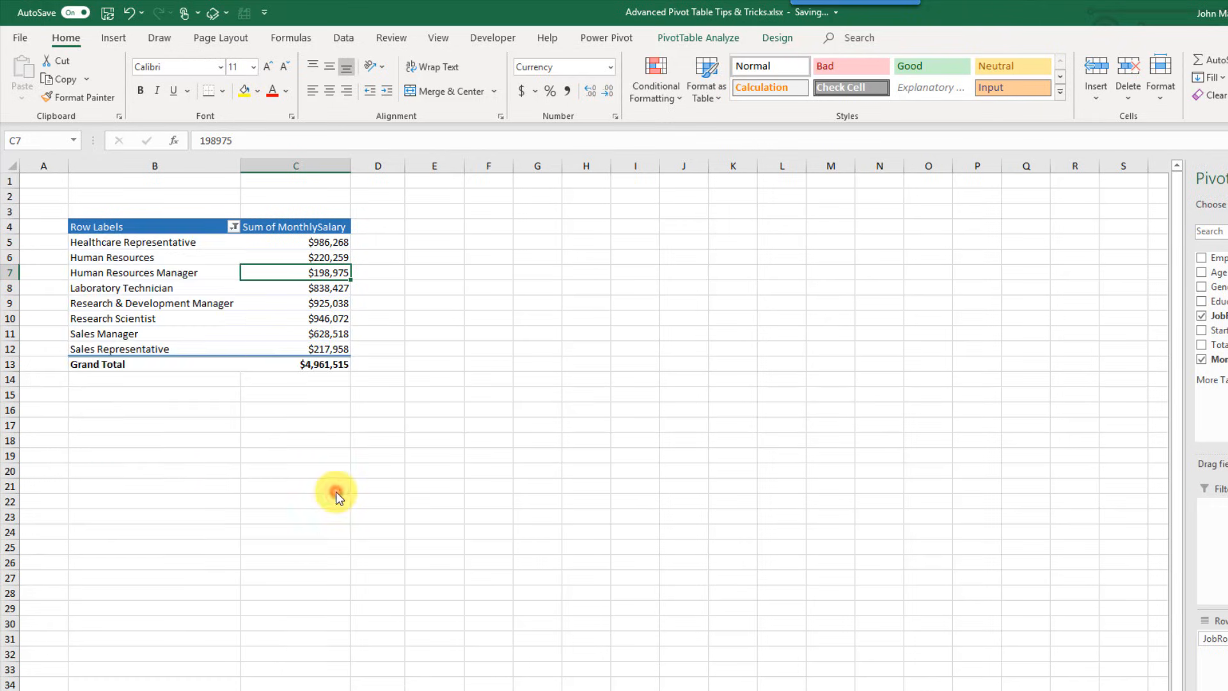
click(641, 310)
text(Sales)
key(Return)
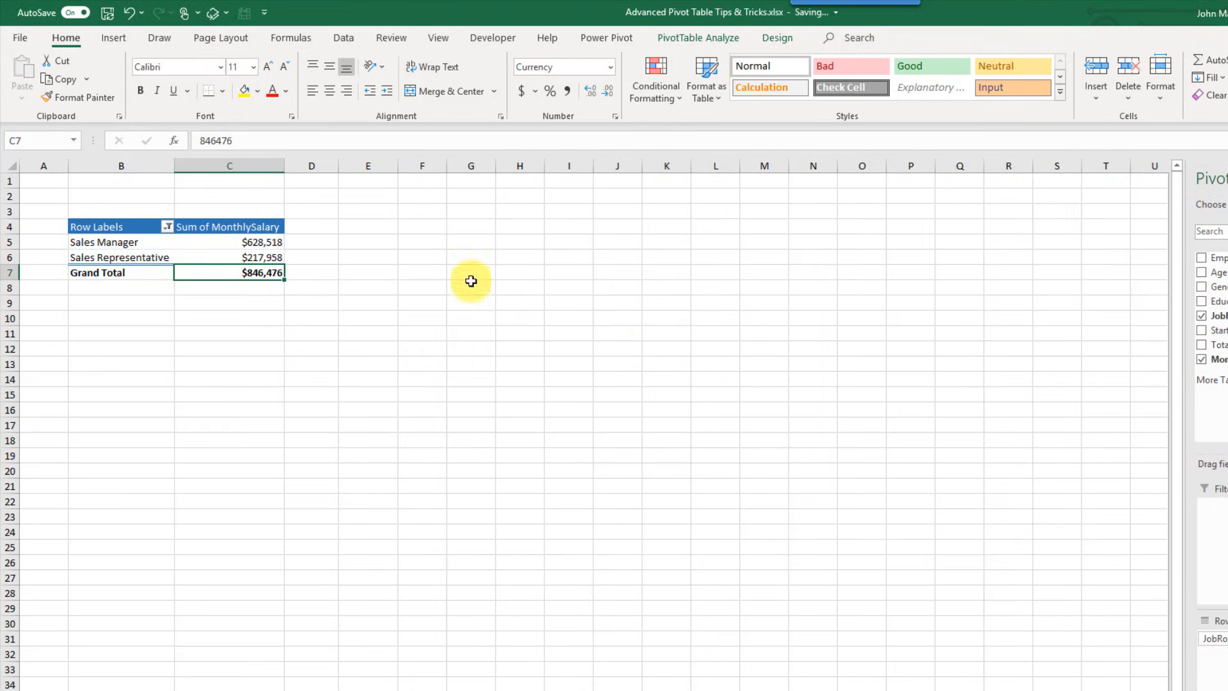
click(167, 229)
click(167, 228)
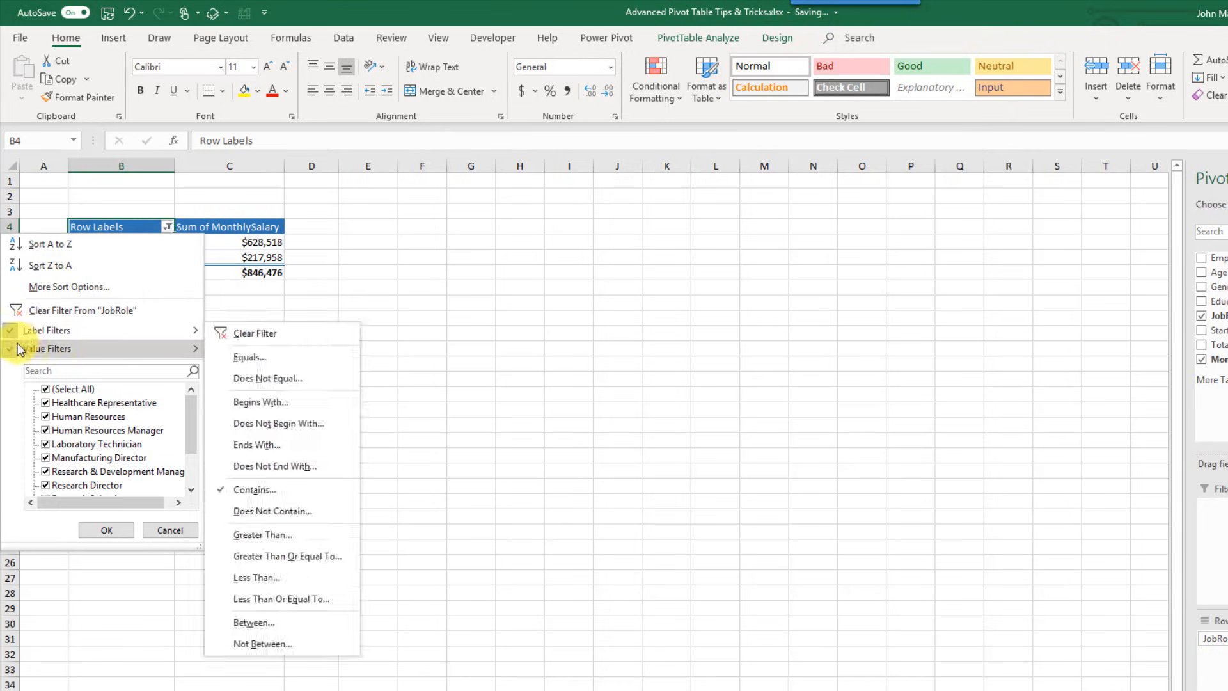
click(147, 225)
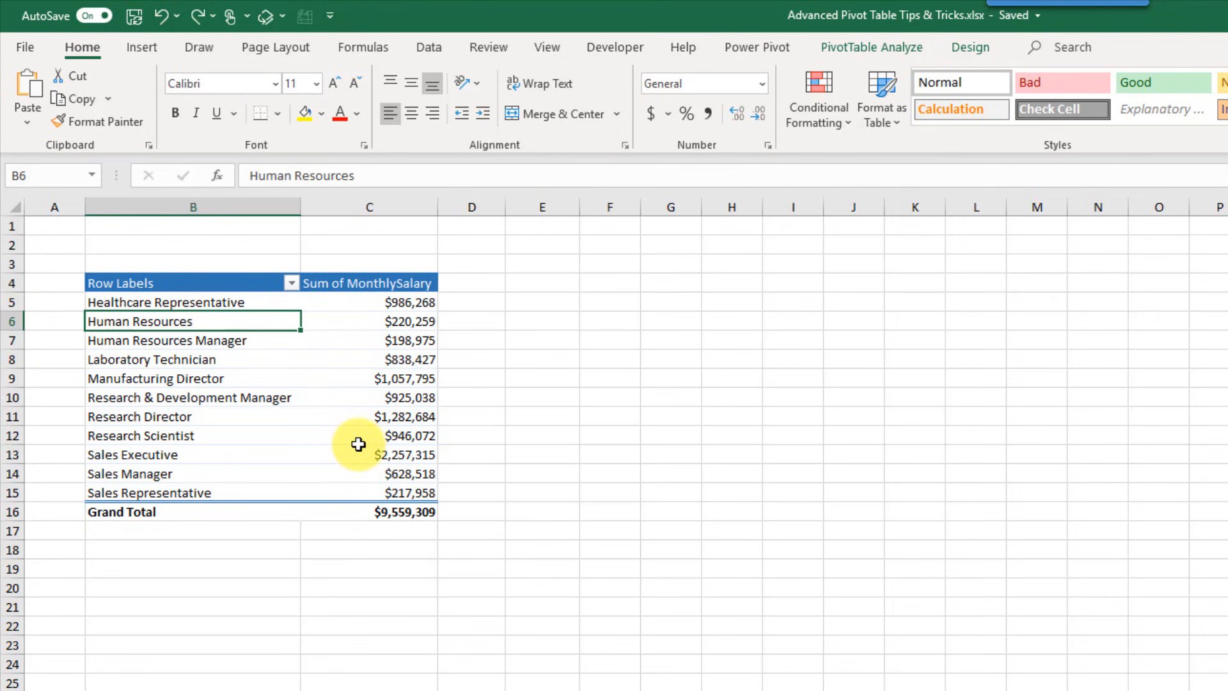
- Sort the JobRole row labels in descending order by Sum of MonthlySalary
click(293, 282)
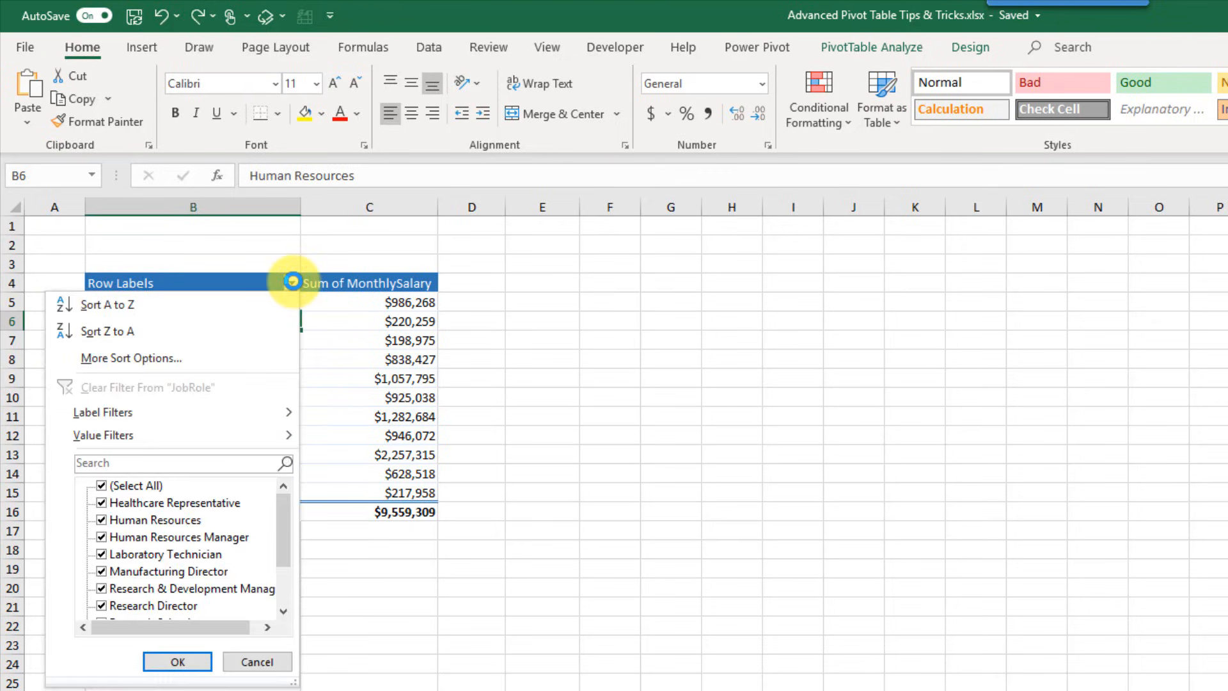
click(236, 356)
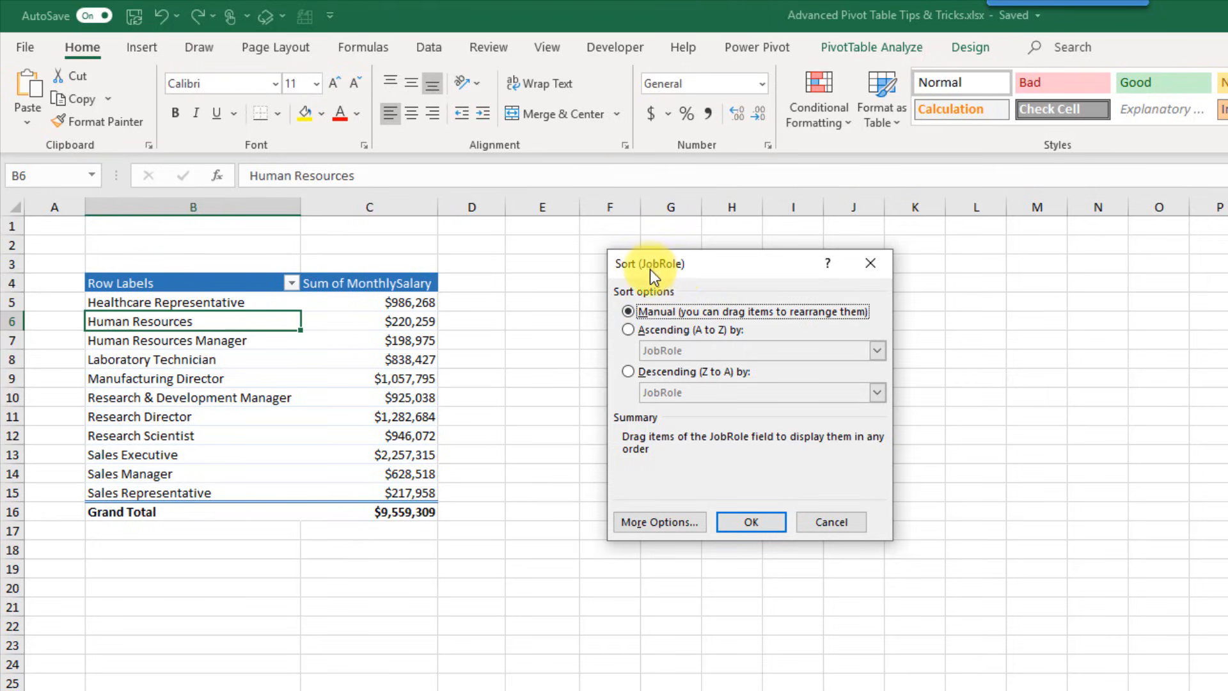
click(628, 329)
click(627, 371)
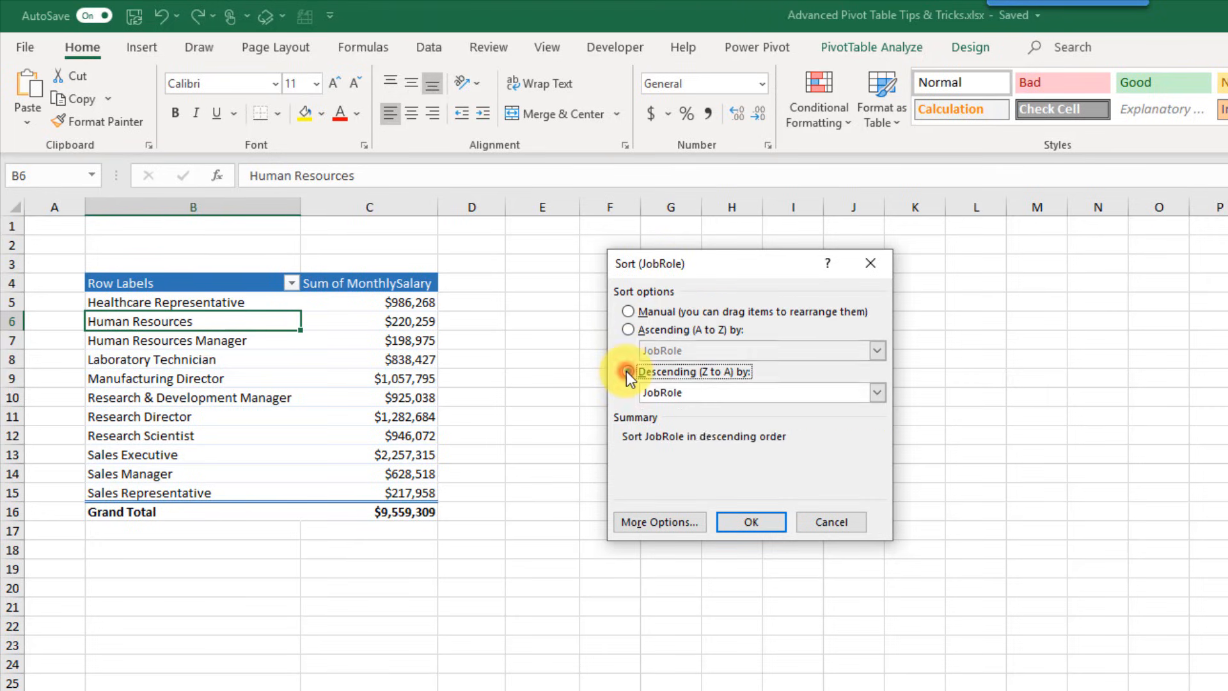
click(705, 394)
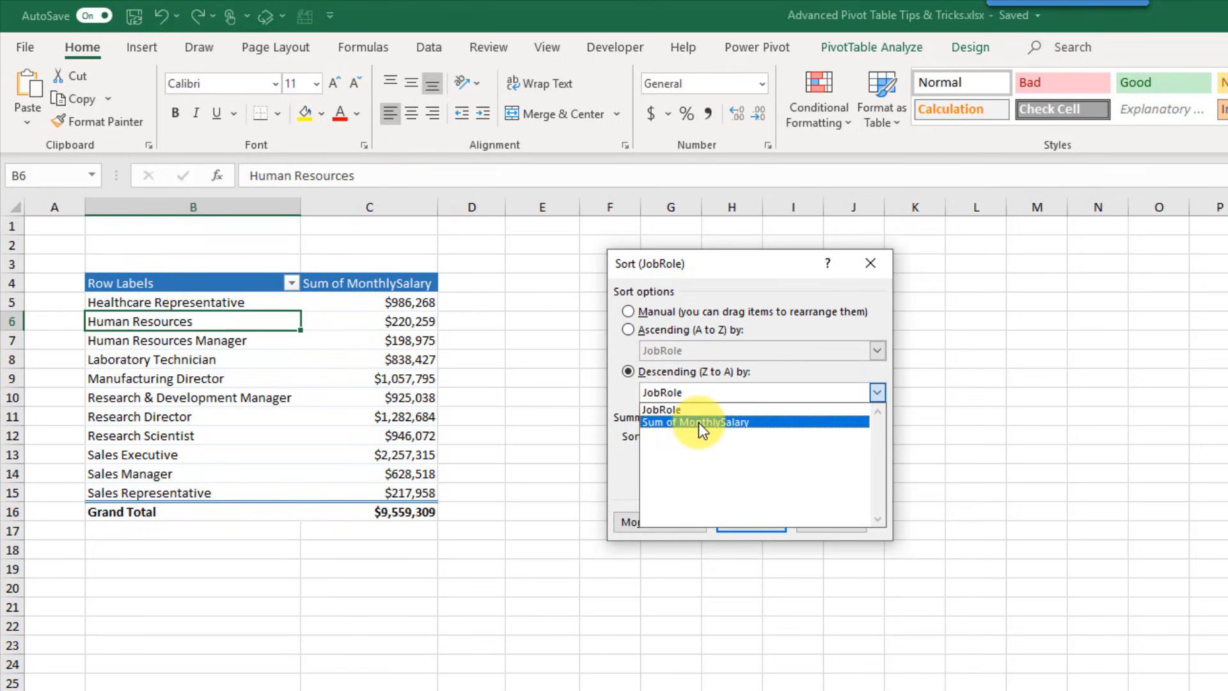
click(699, 422)
click(743, 523)
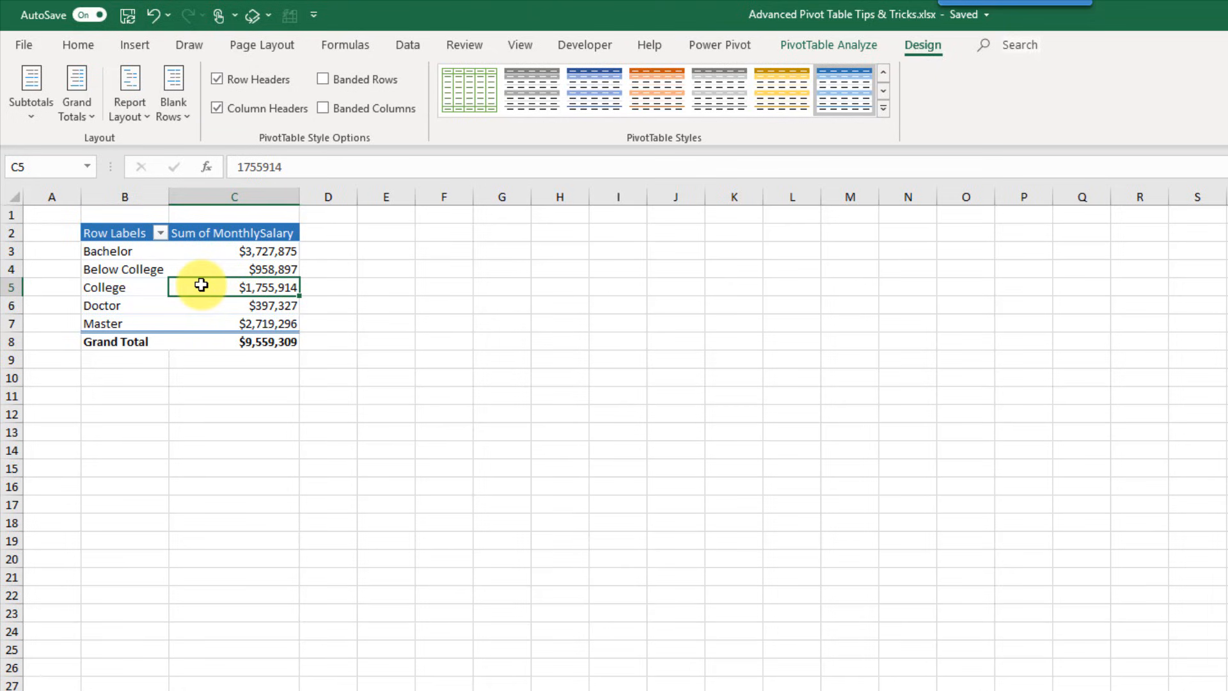
- Manually reorder the education-level rows so that Master and Doctor follow directly after Bachelor
click(141, 324)
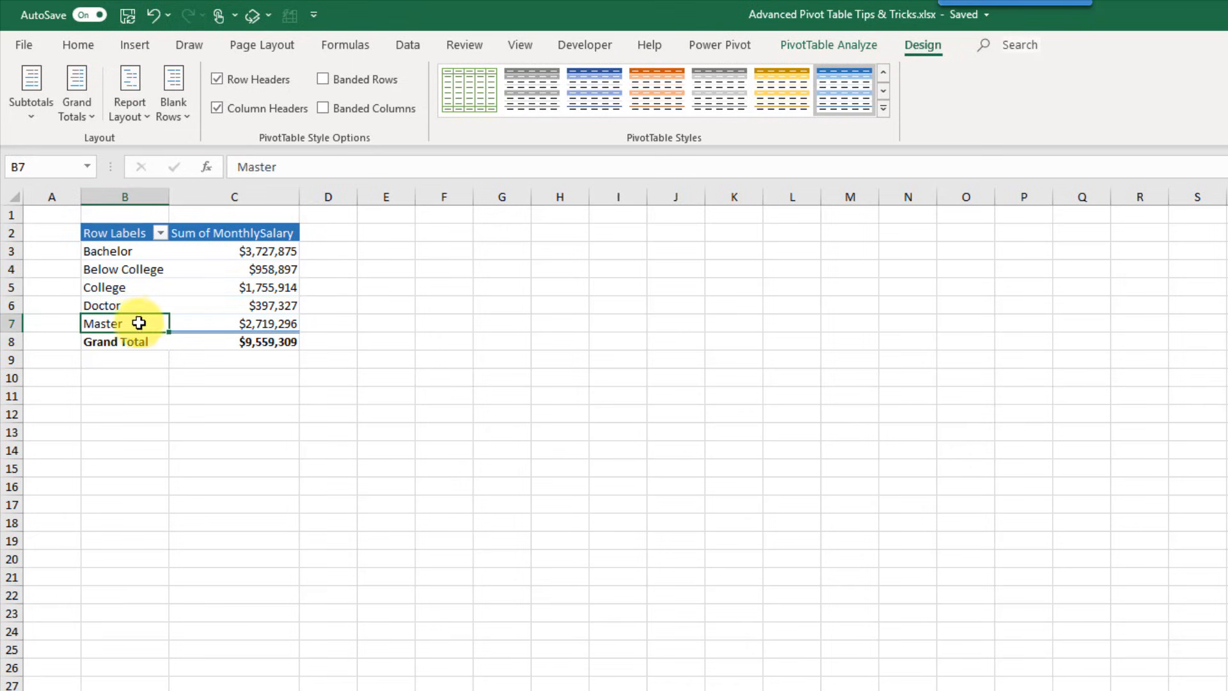
drag(142, 315, 137, 264)
drag(141, 318, 138, 279)
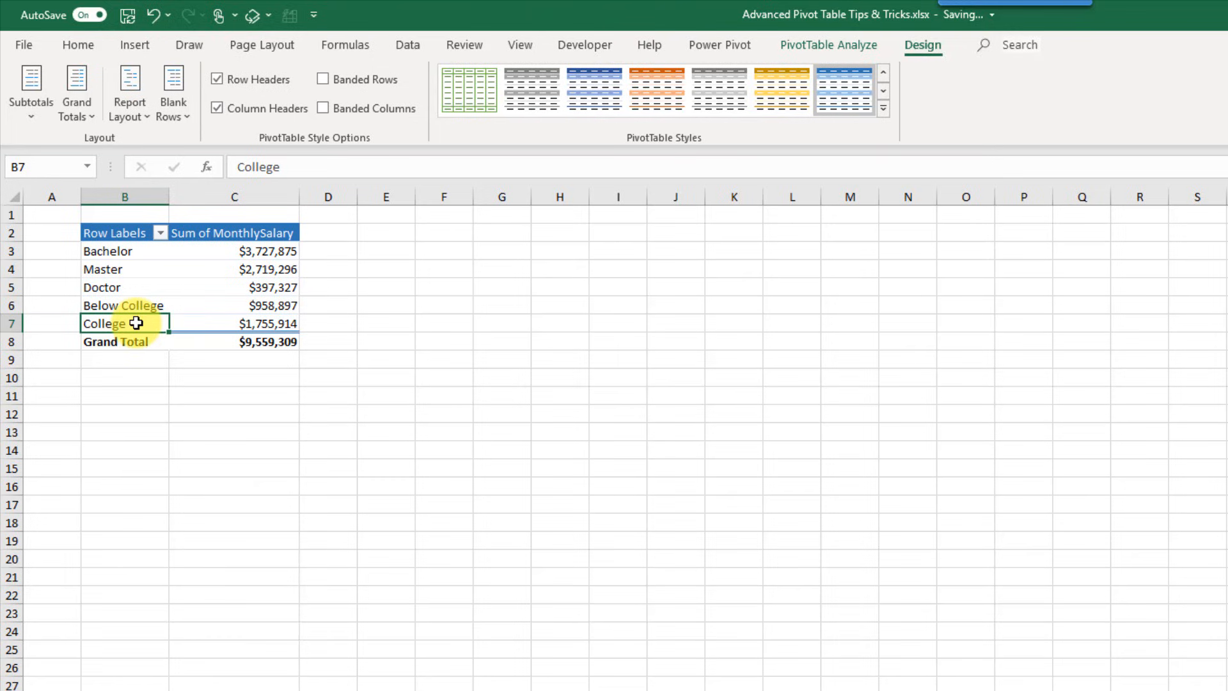
- Import the education levels in cells B3:B7 as a custom list through the advanced program options
click(26, 44)
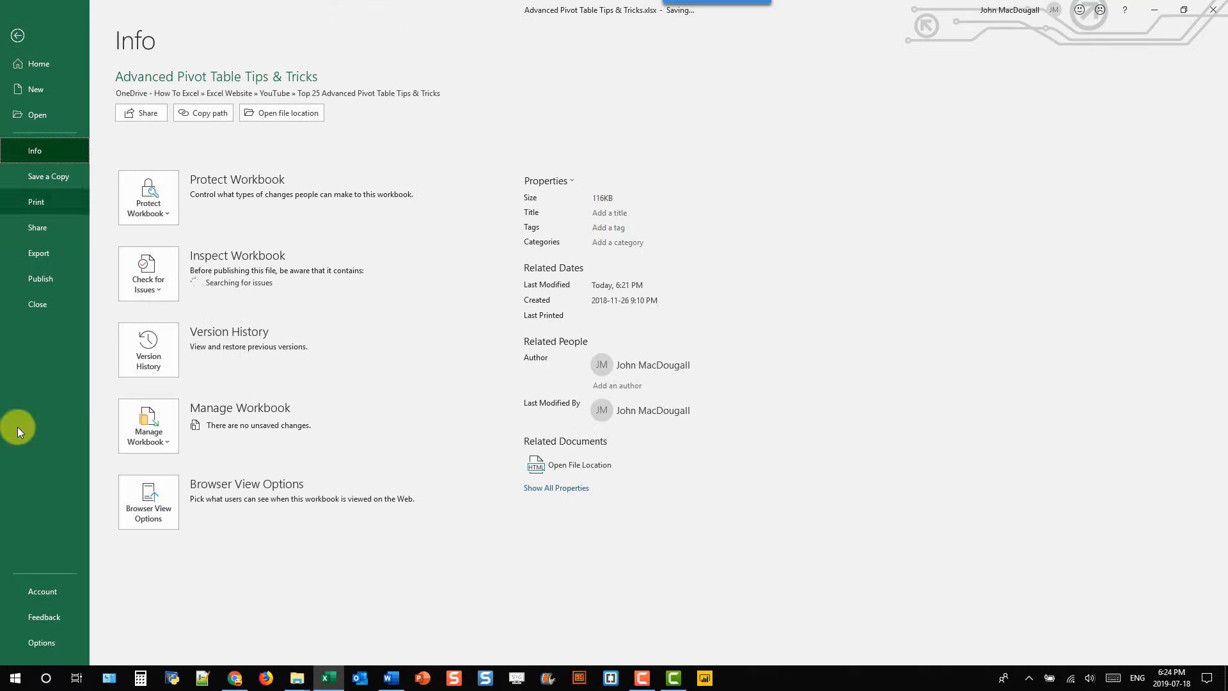
click(41, 642)
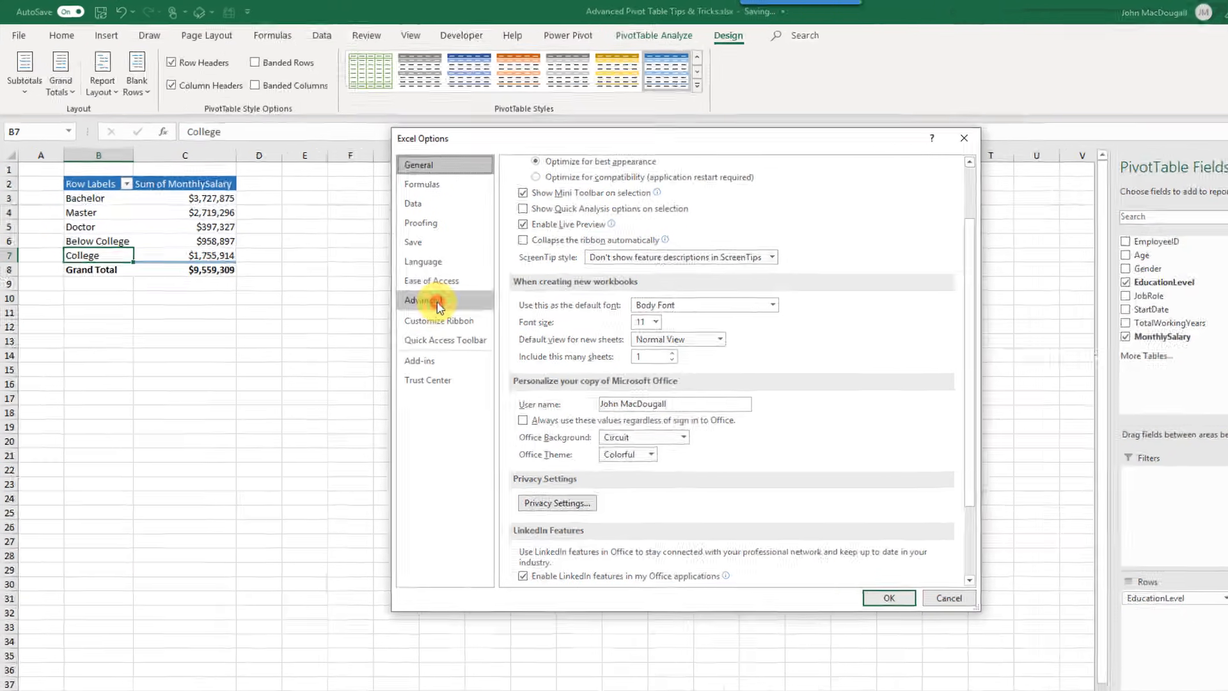
click(439, 306)
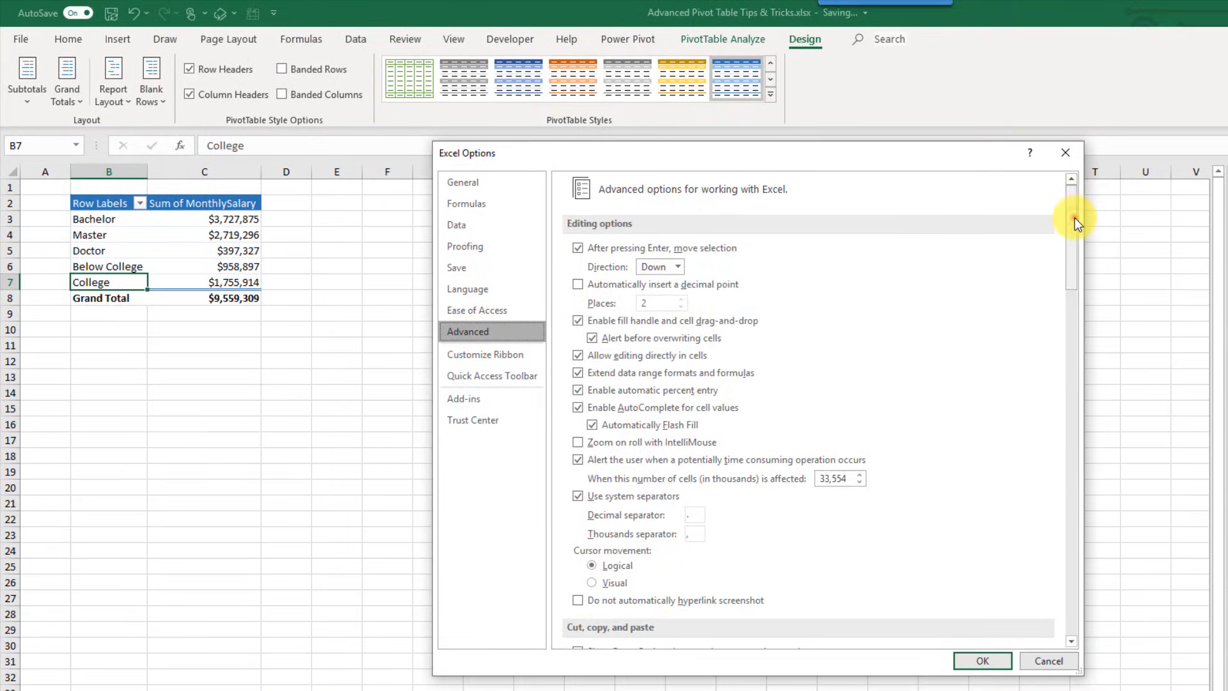
drag(1075, 217, 1068, 615)
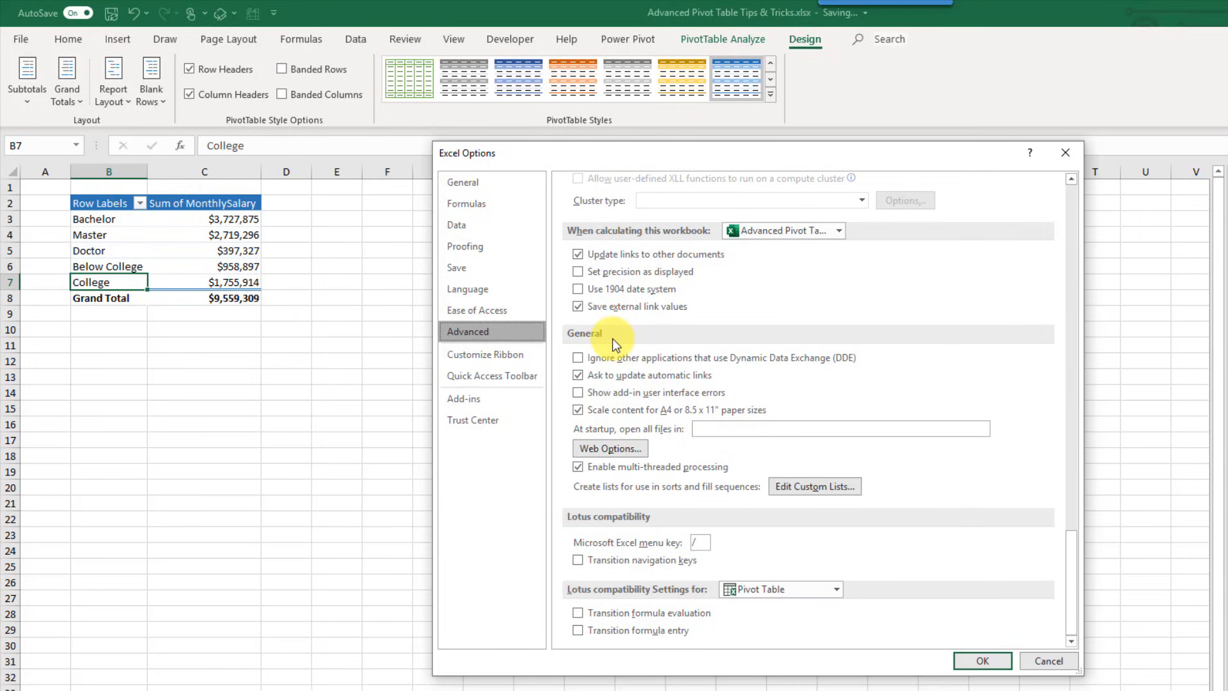
click(806, 488)
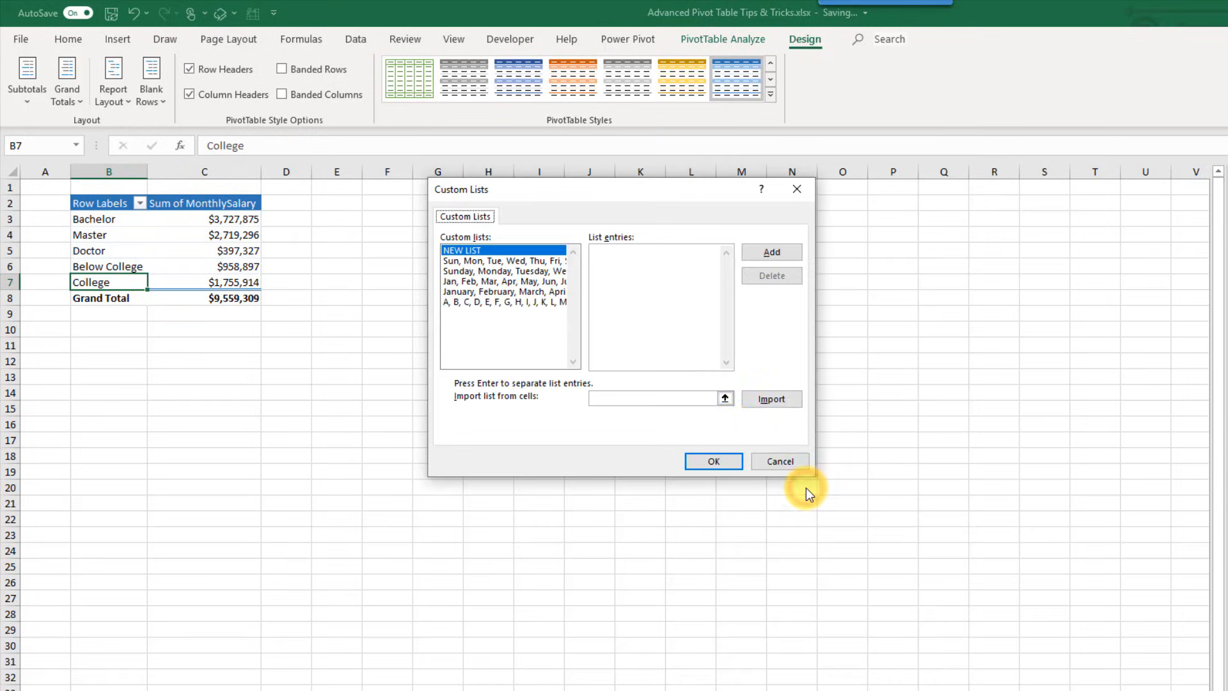
click(725, 399)
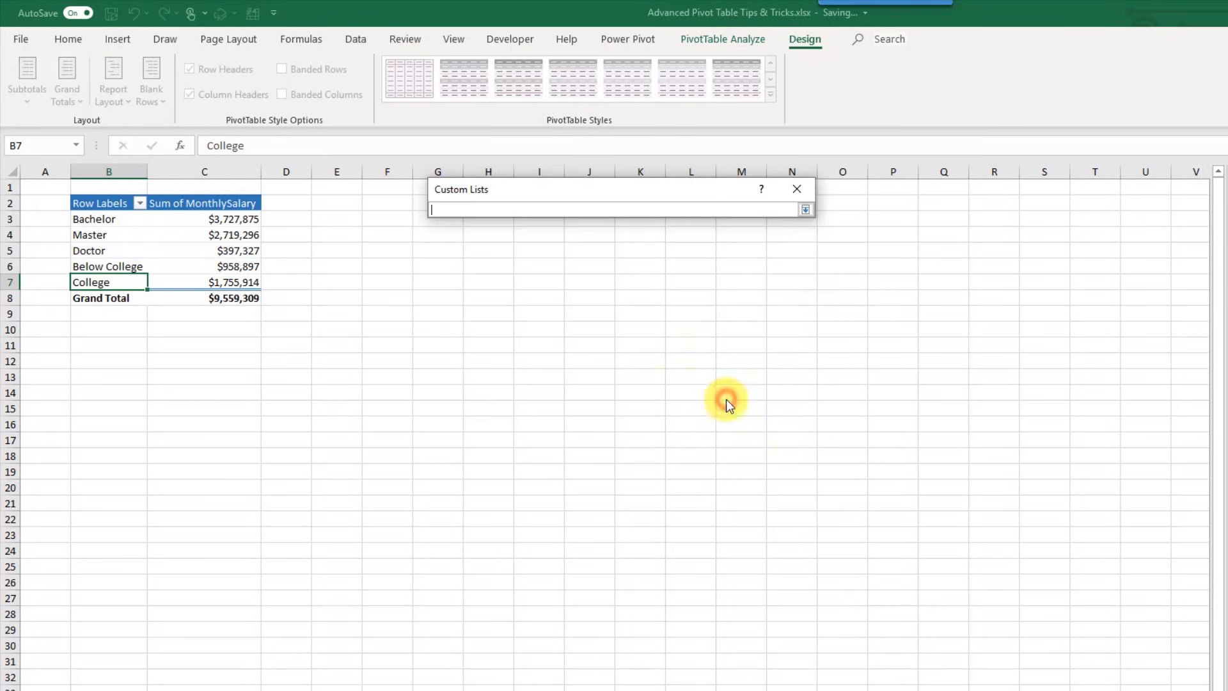
drag(128, 221, 132, 280)
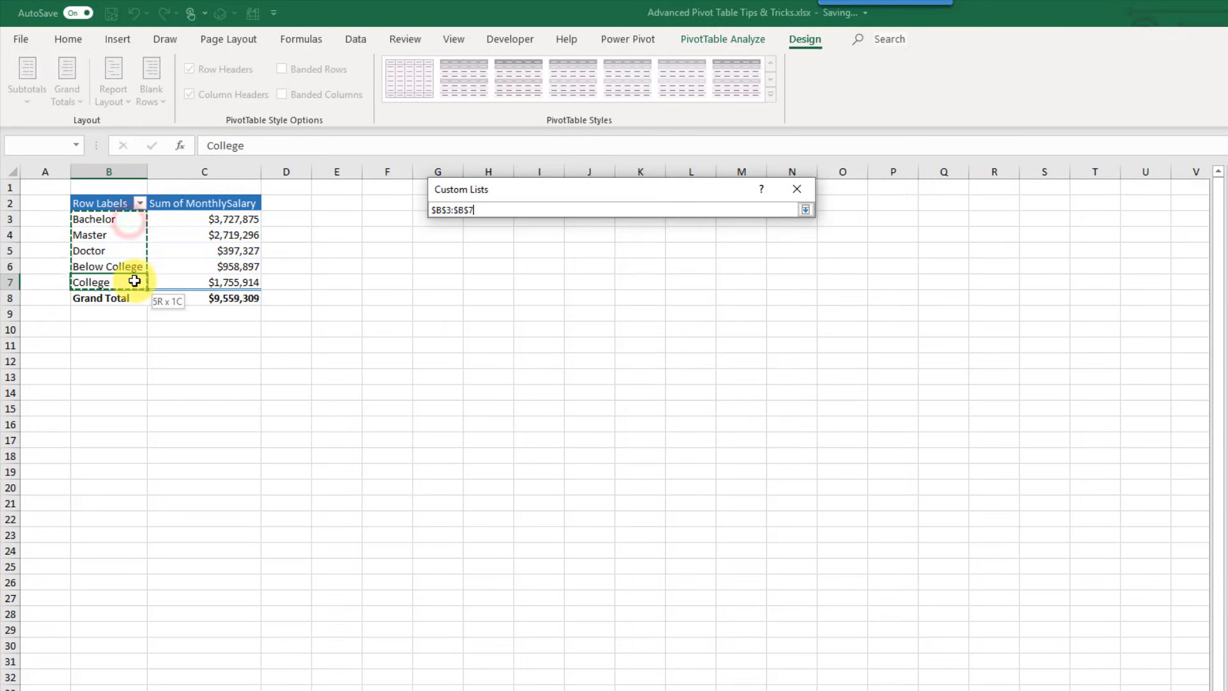
click(805, 210)
click(780, 402)
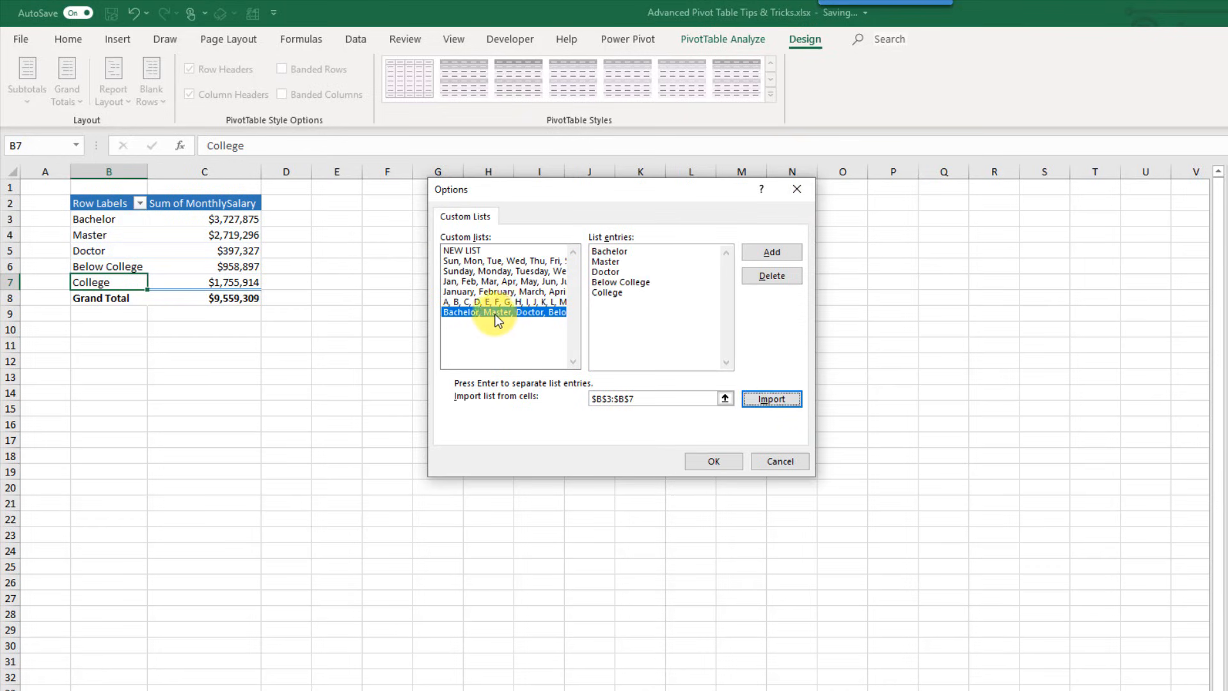
click(708, 462)
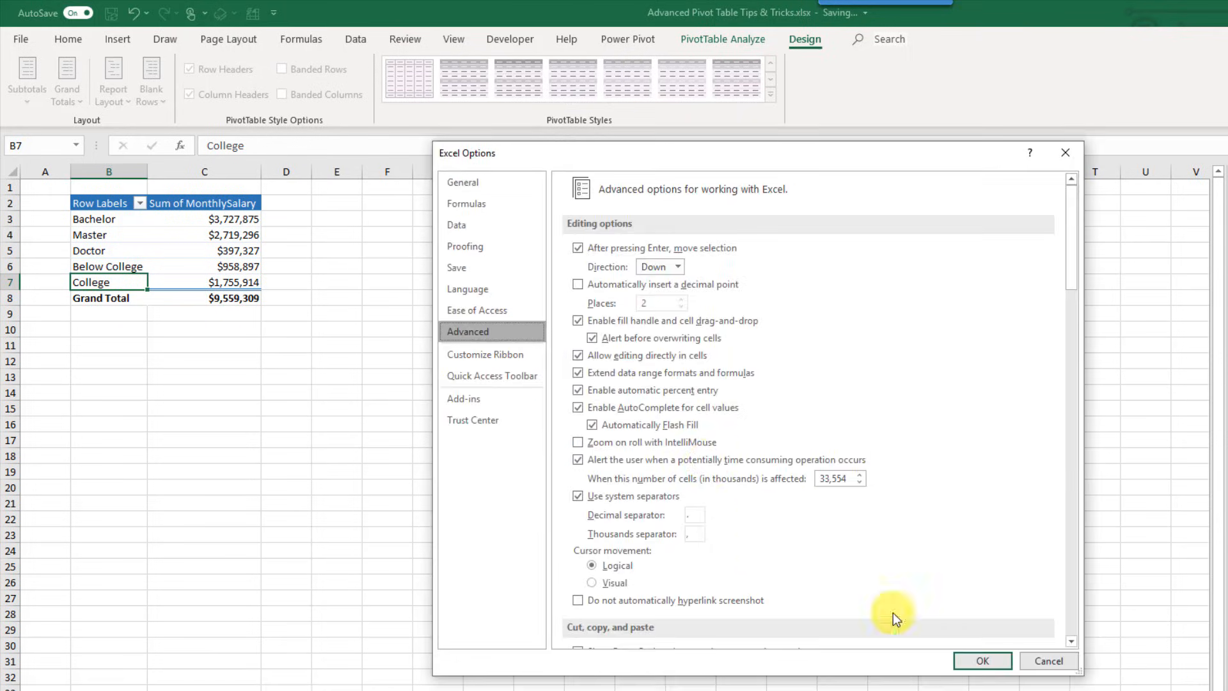
click(983, 661)
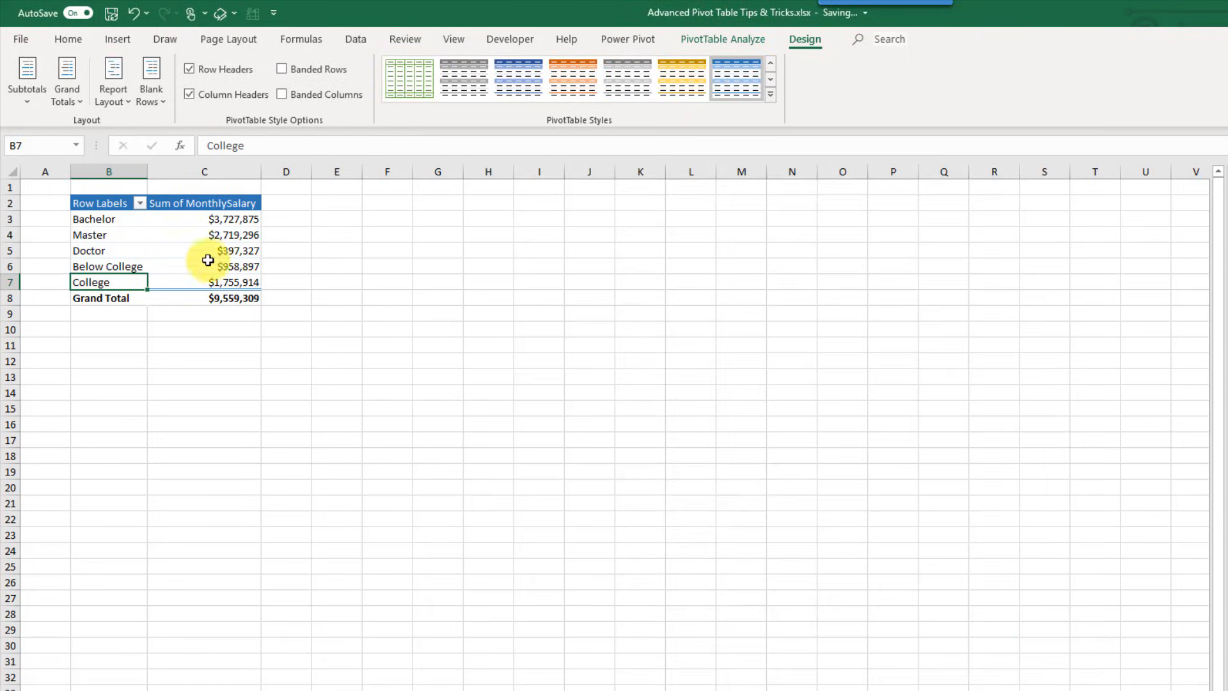
- Sort the education-level row labels from A to Z and enable using custom lists when sorting in the PivotTable options
click(139, 202)
click(129, 220)
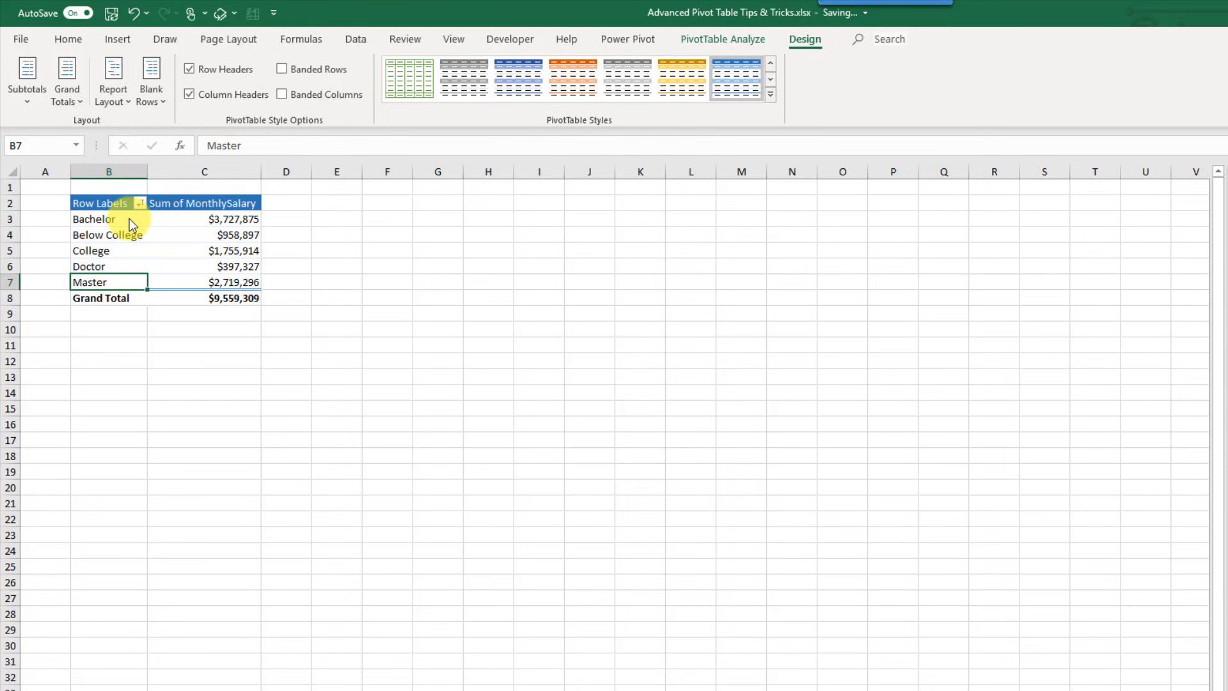
right_click(130, 220)
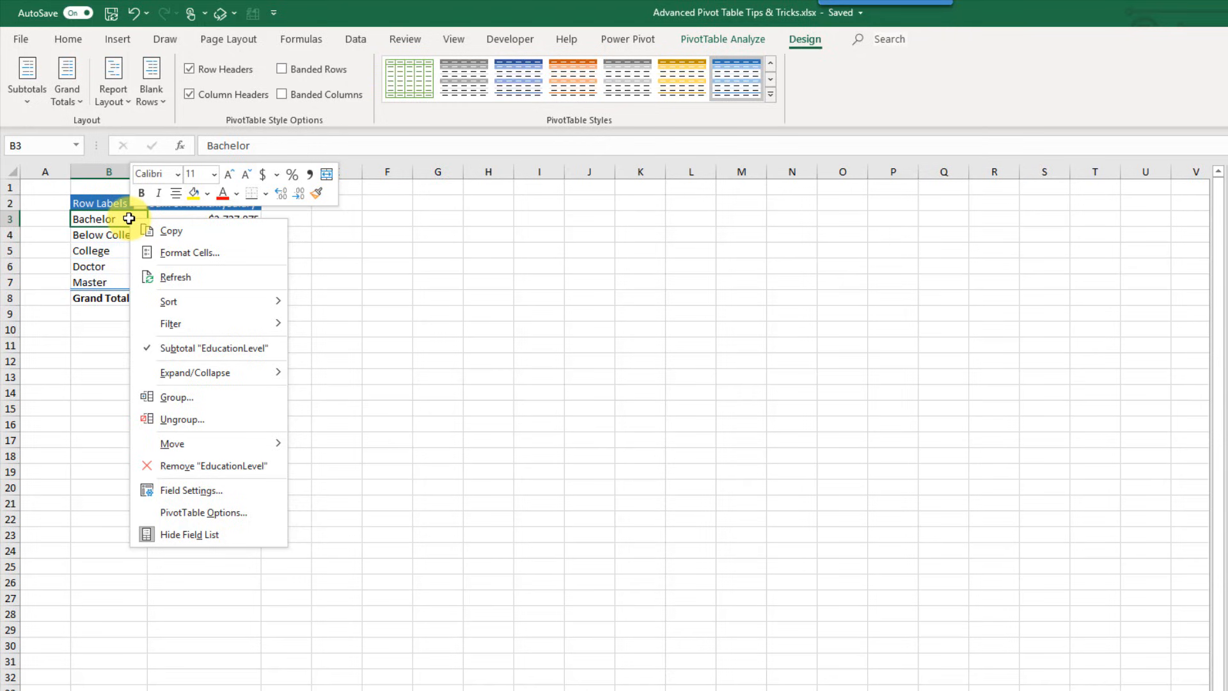
click(188, 505)
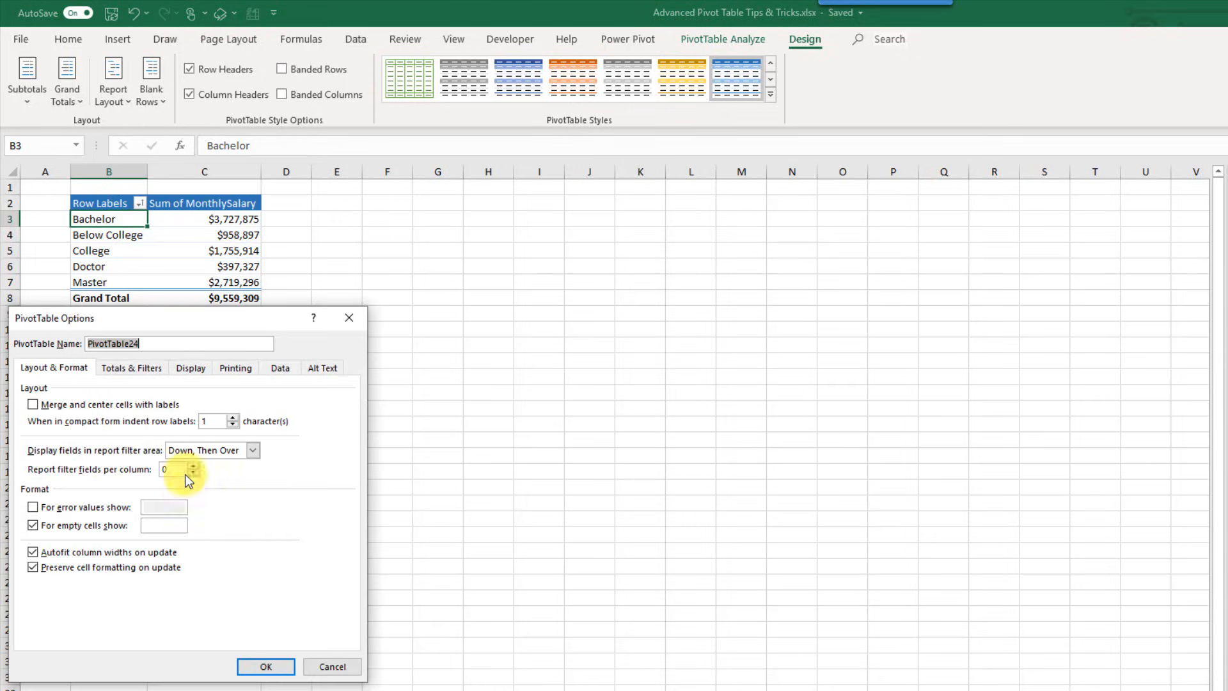
click(140, 366)
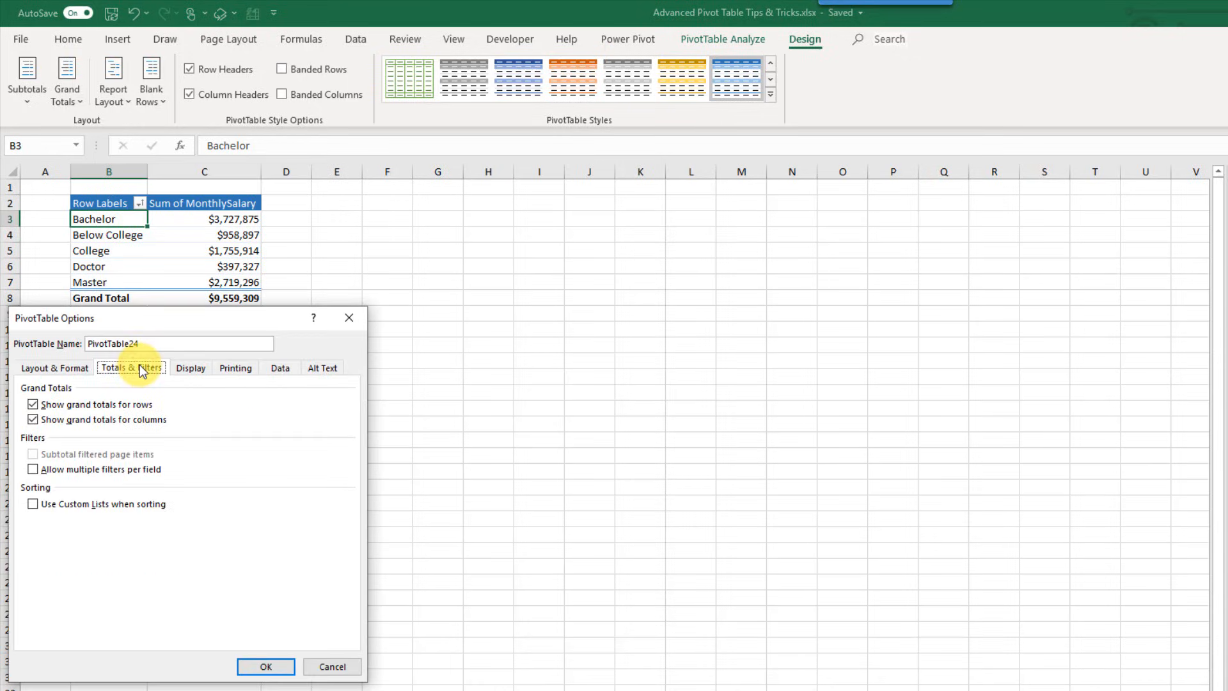
click(34, 504)
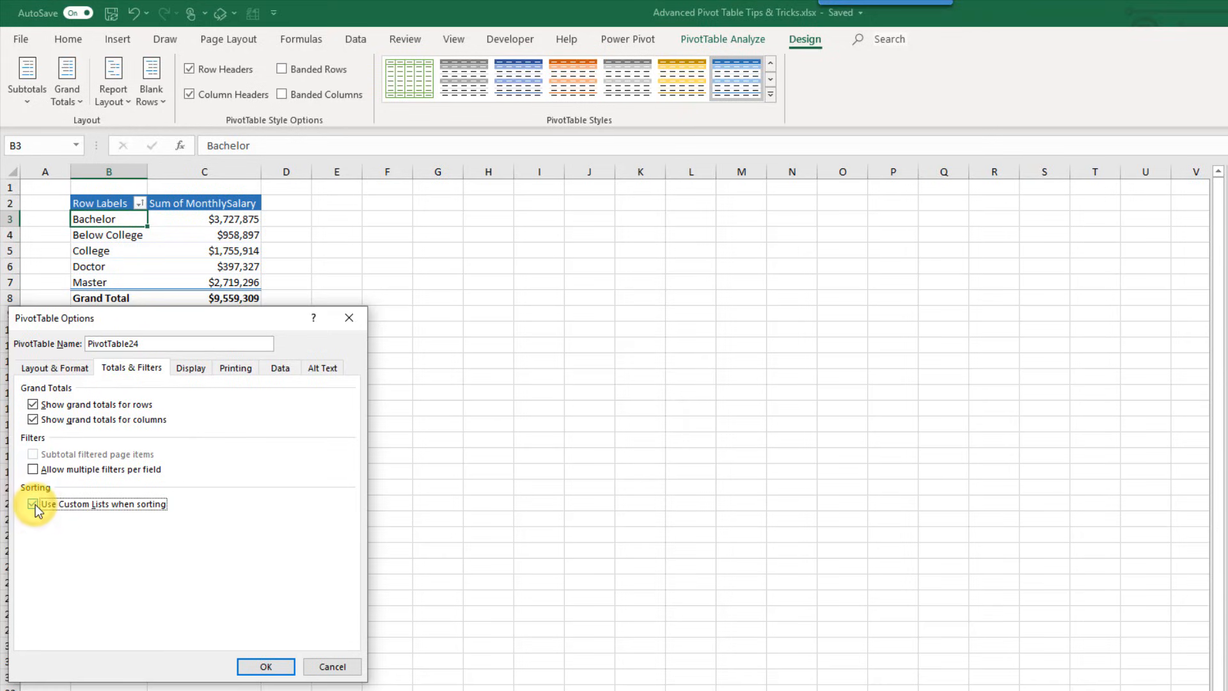
click(256, 667)
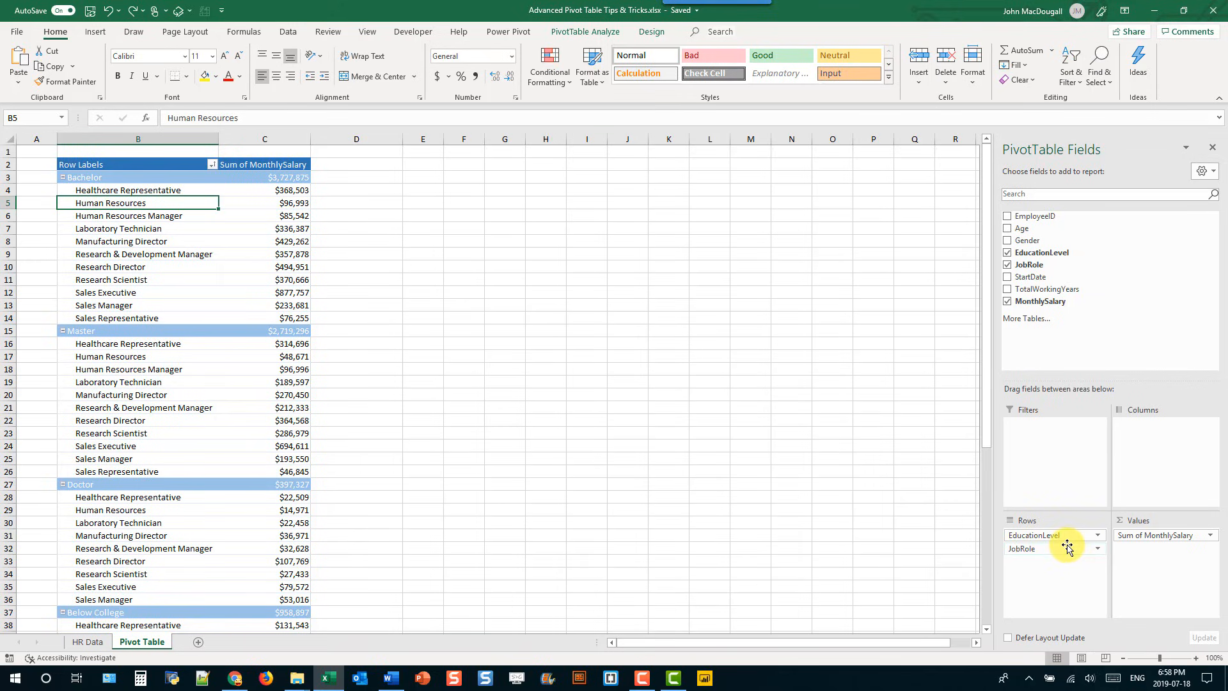
- Change the PivotTable's report layout to outline form and highlight its separate EducationLevel and JobRole columns
click(193, 190)
click(197, 138)
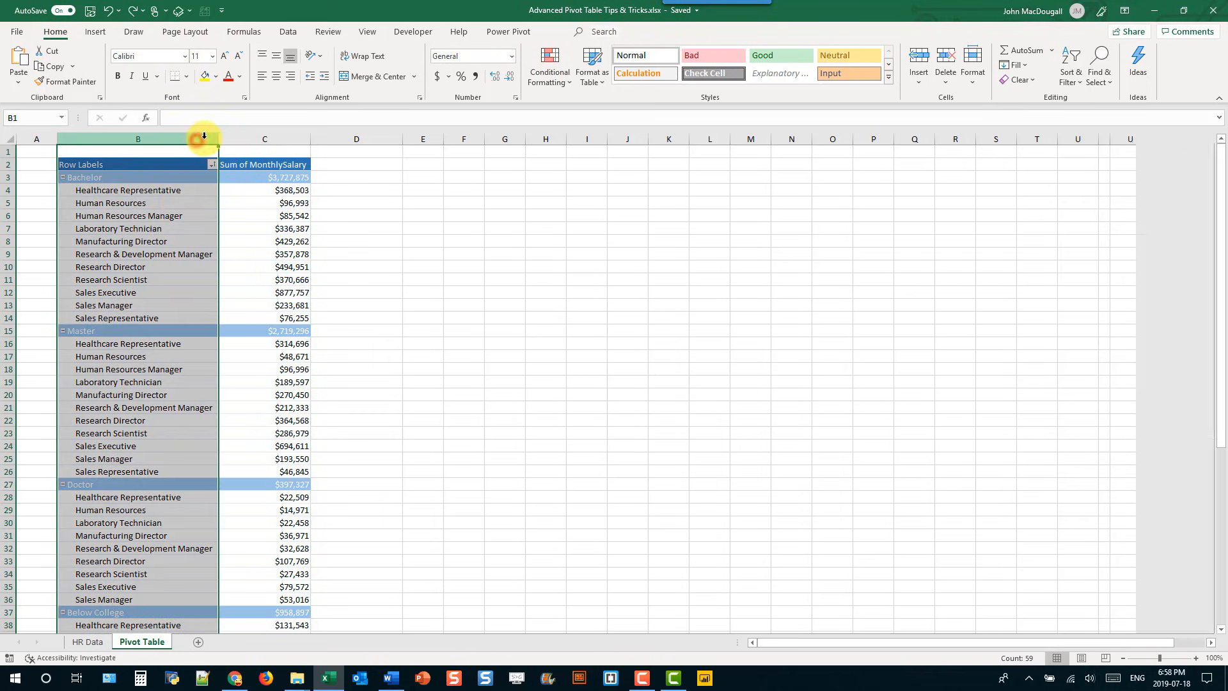
click(179, 204)
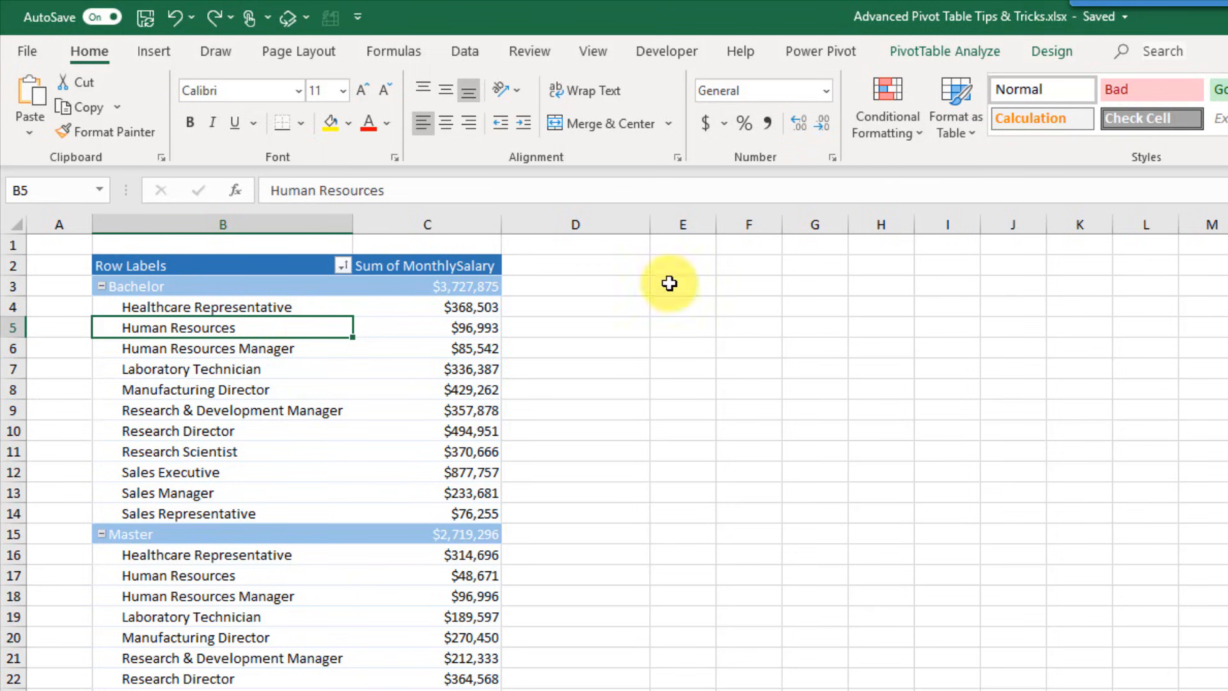
click(1041, 54)
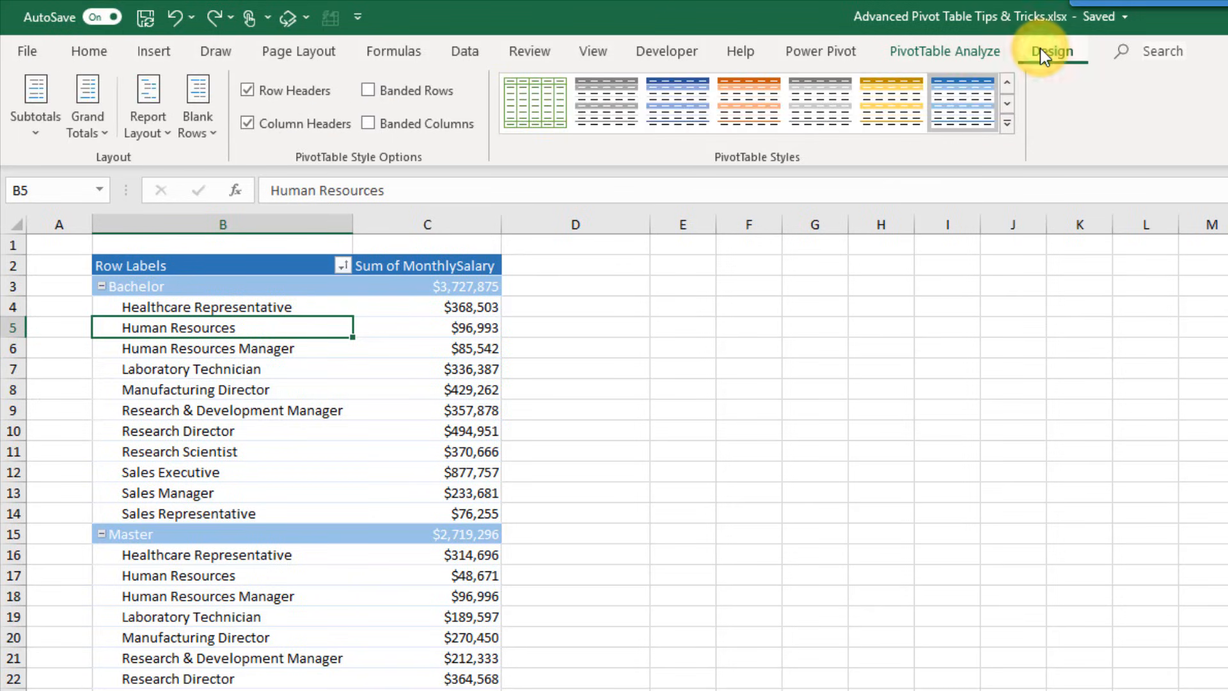
click(156, 125)
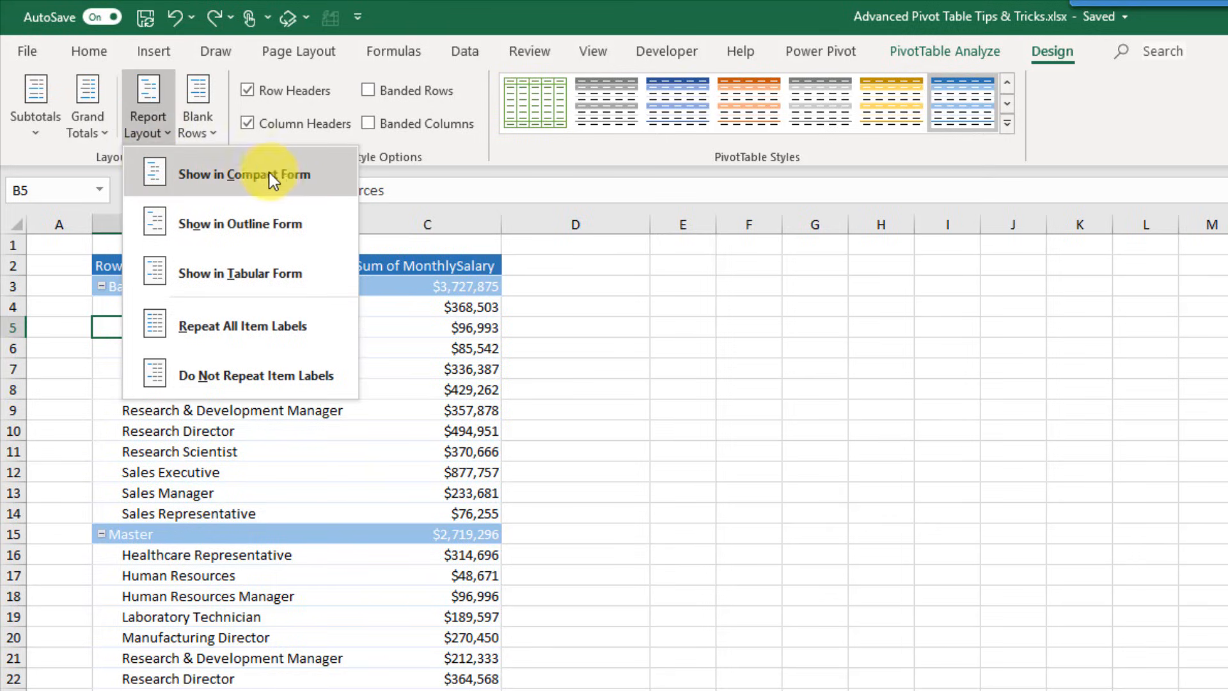
click(216, 225)
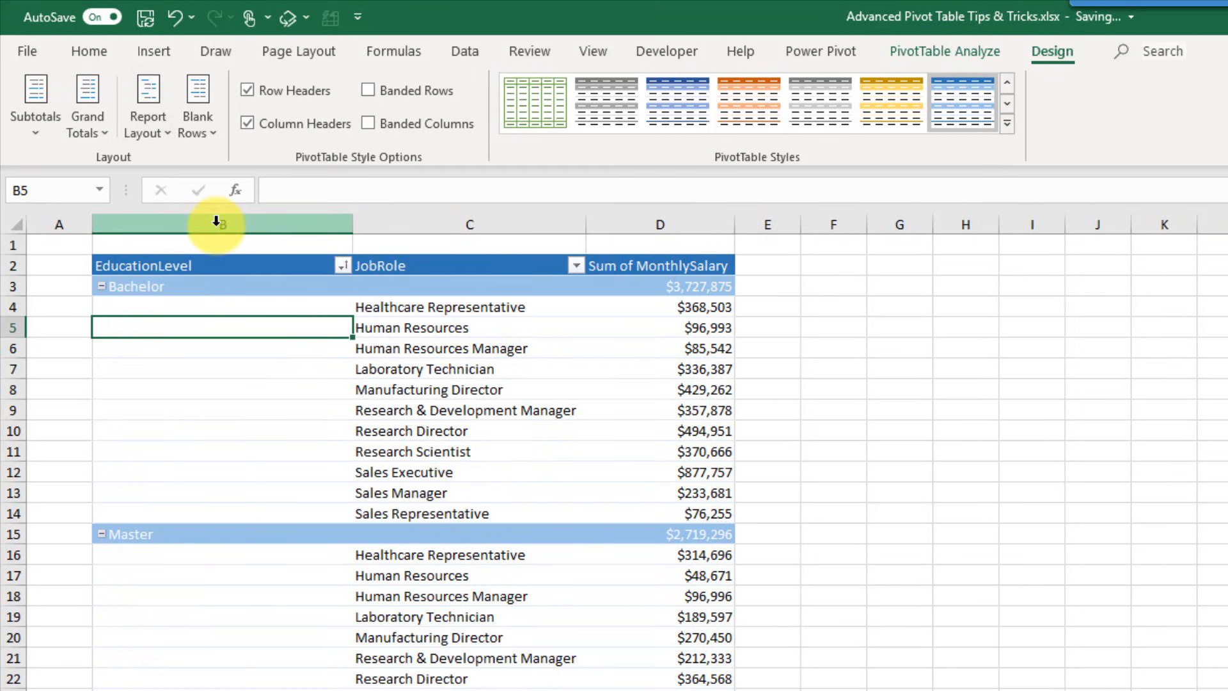
click(216, 224)
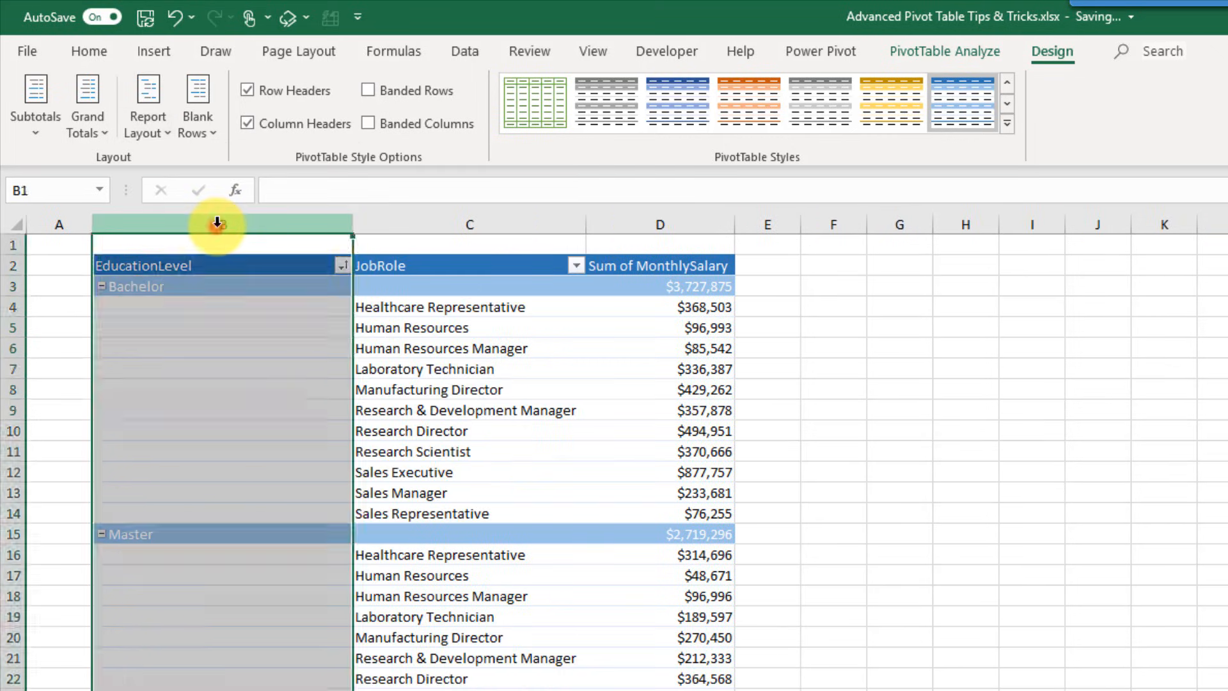
click(464, 224)
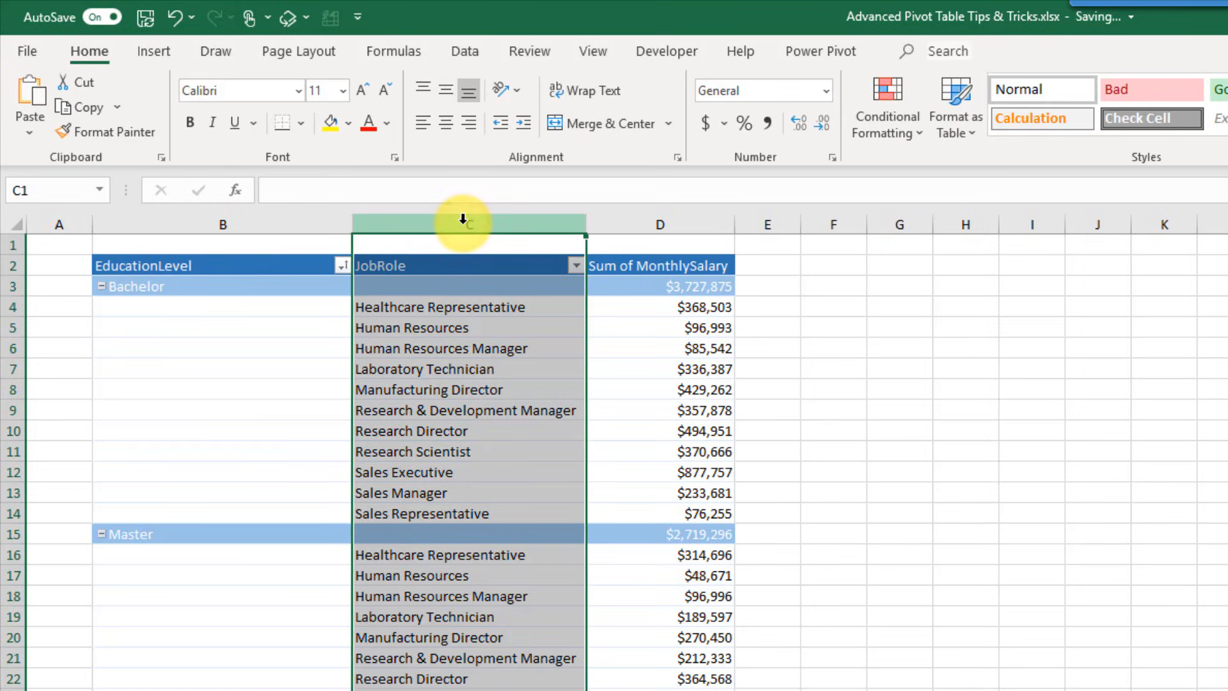
drag(413, 307, 406, 509)
- Change the PivotTable's report layout to tabular form and highlight the EducationLevel and JobRole columns
click(273, 287)
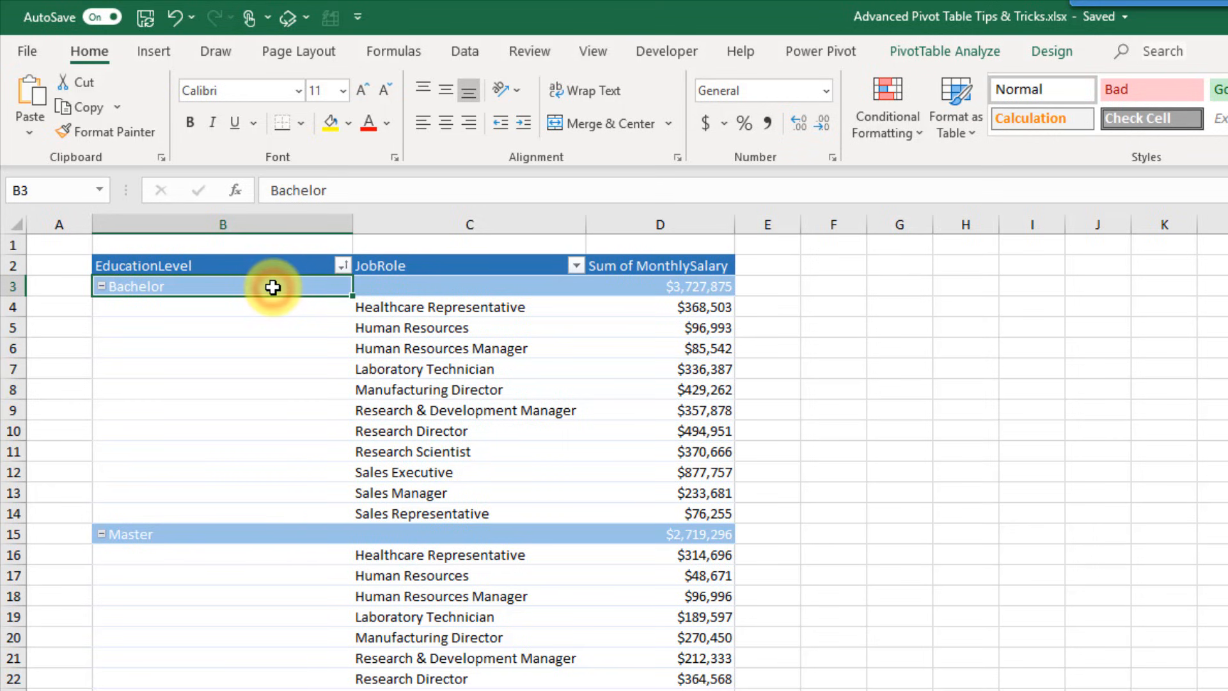
click(1054, 53)
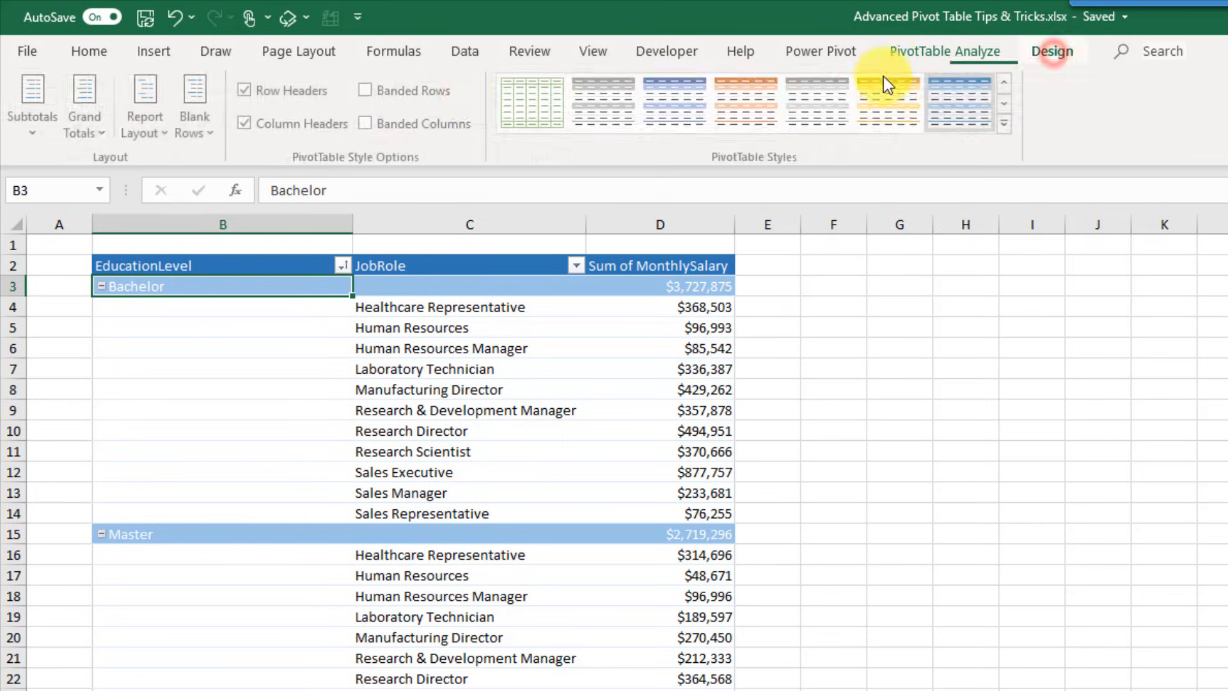
click(156, 123)
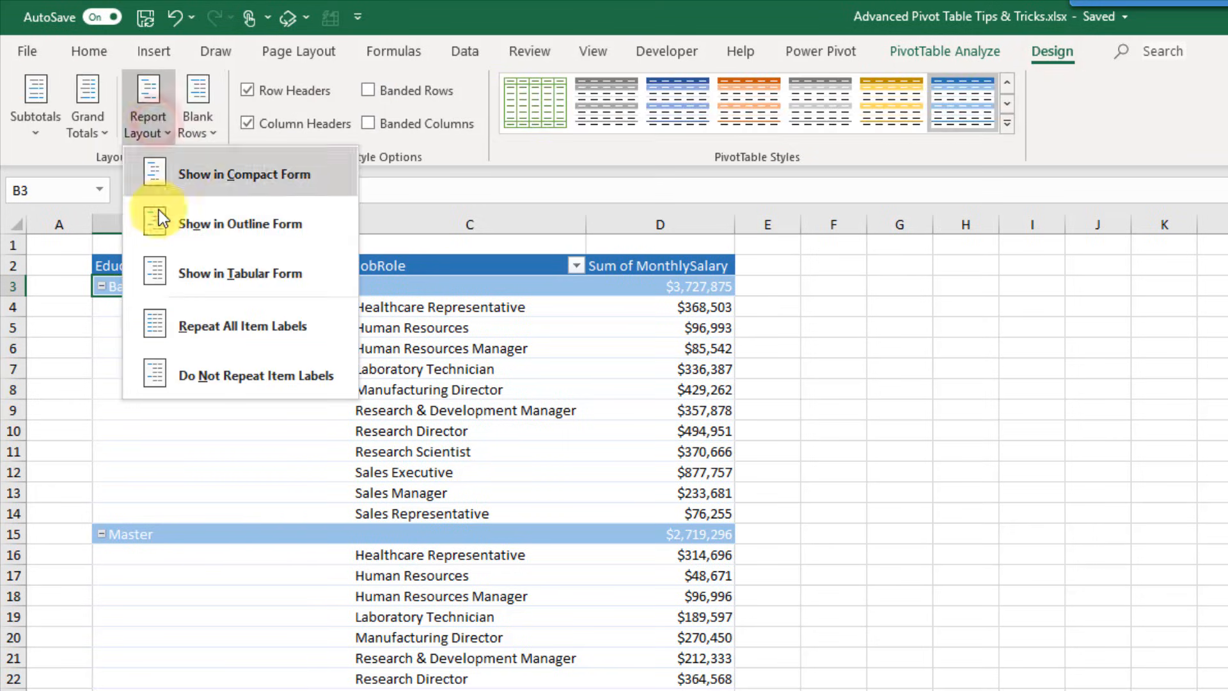
click(220, 267)
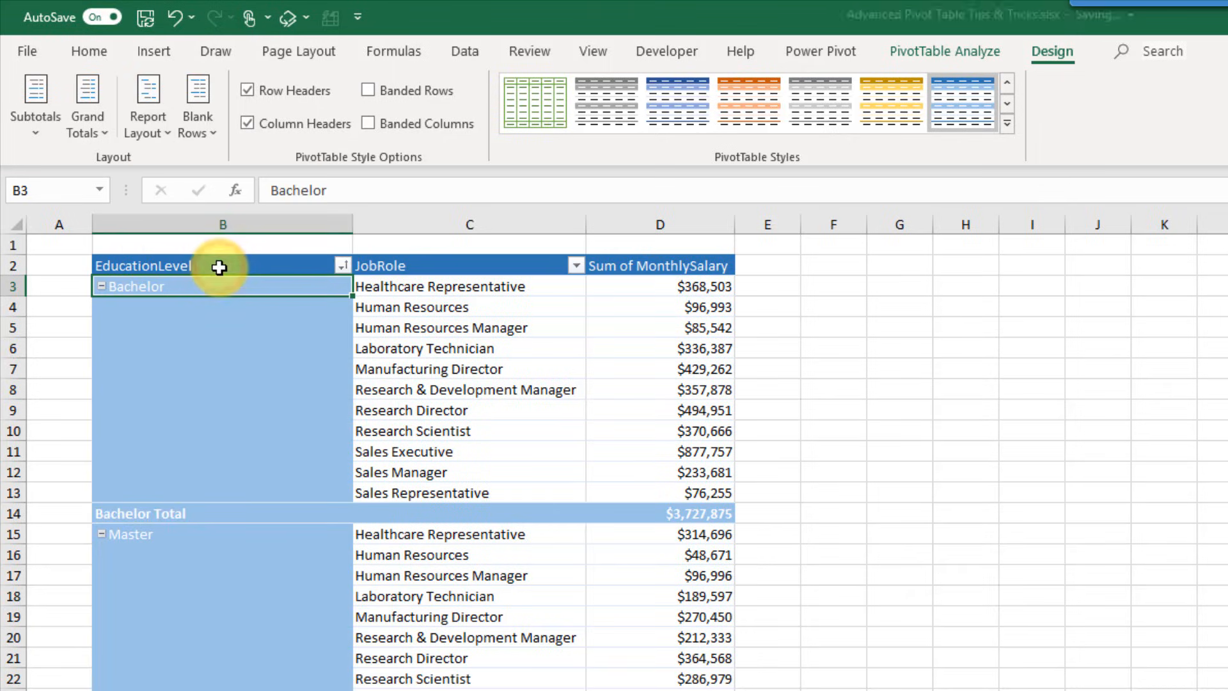
click(260, 224)
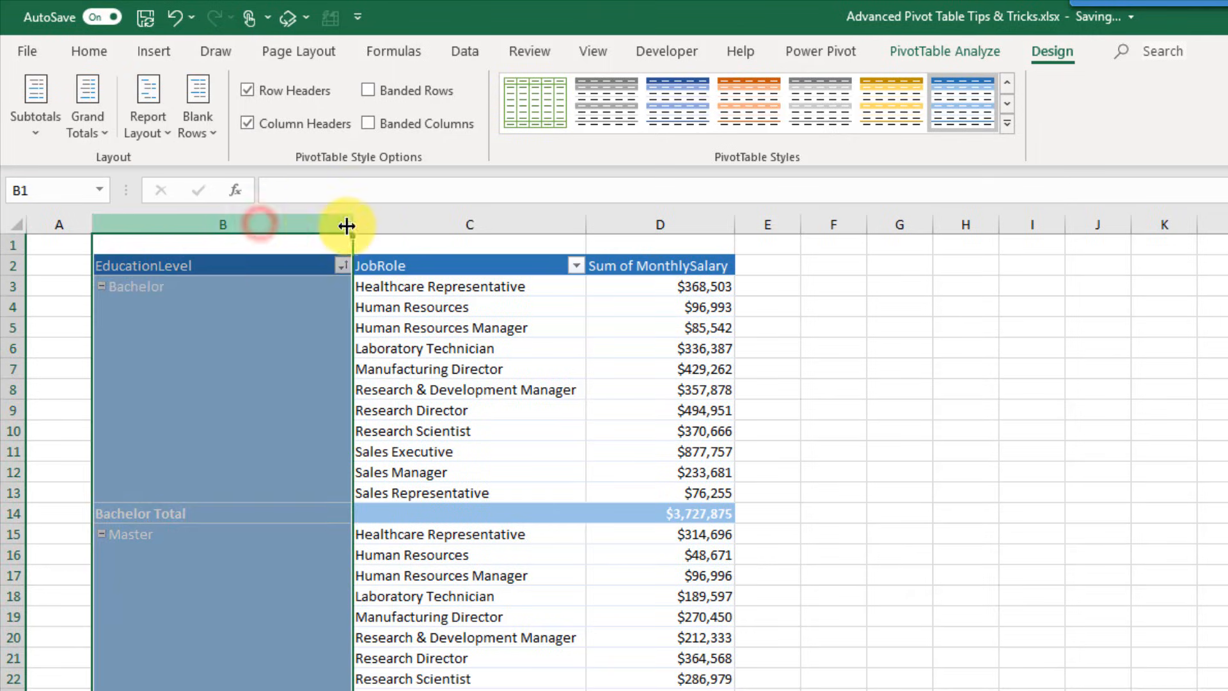
click(401, 224)
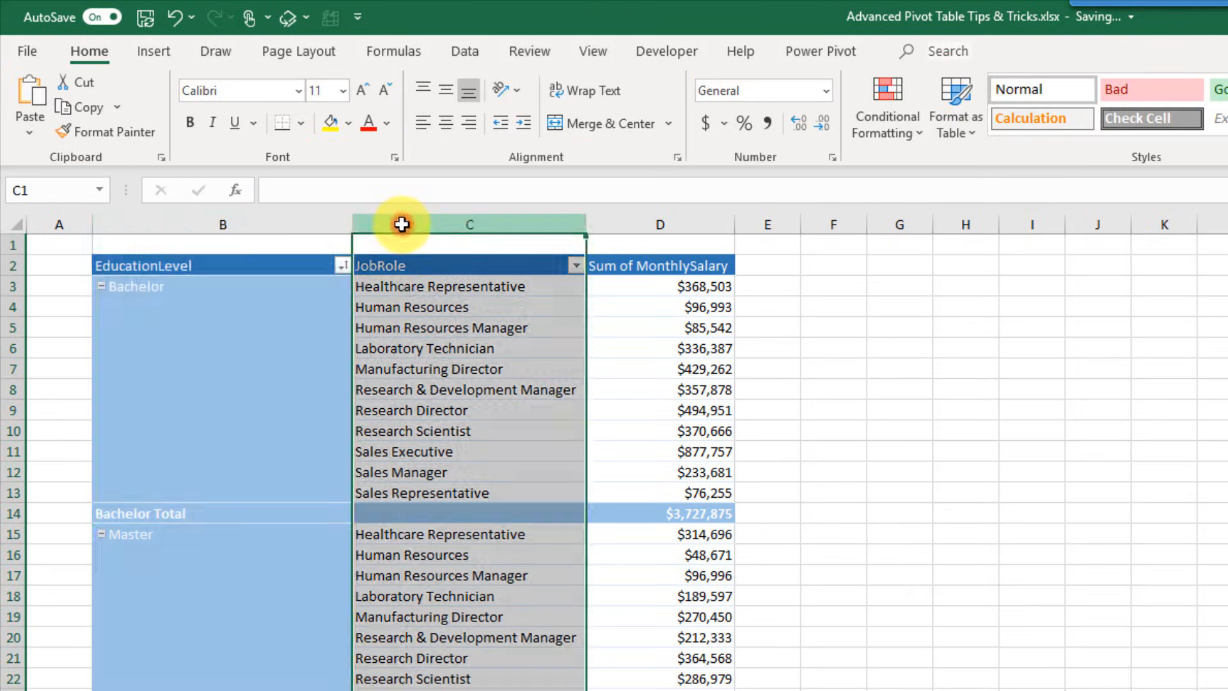
- Repeat all item labels in the tabular PivotTable to fill the blank EducationLevel cells
click(397, 287)
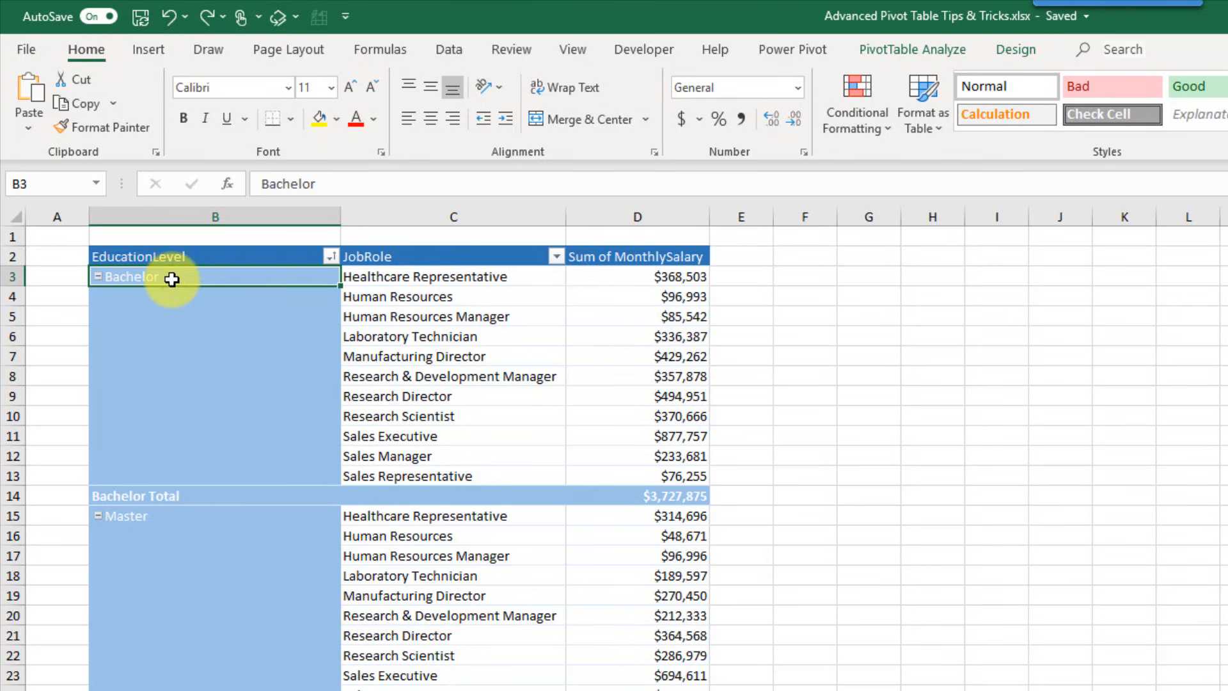
drag(170, 288, 155, 472)
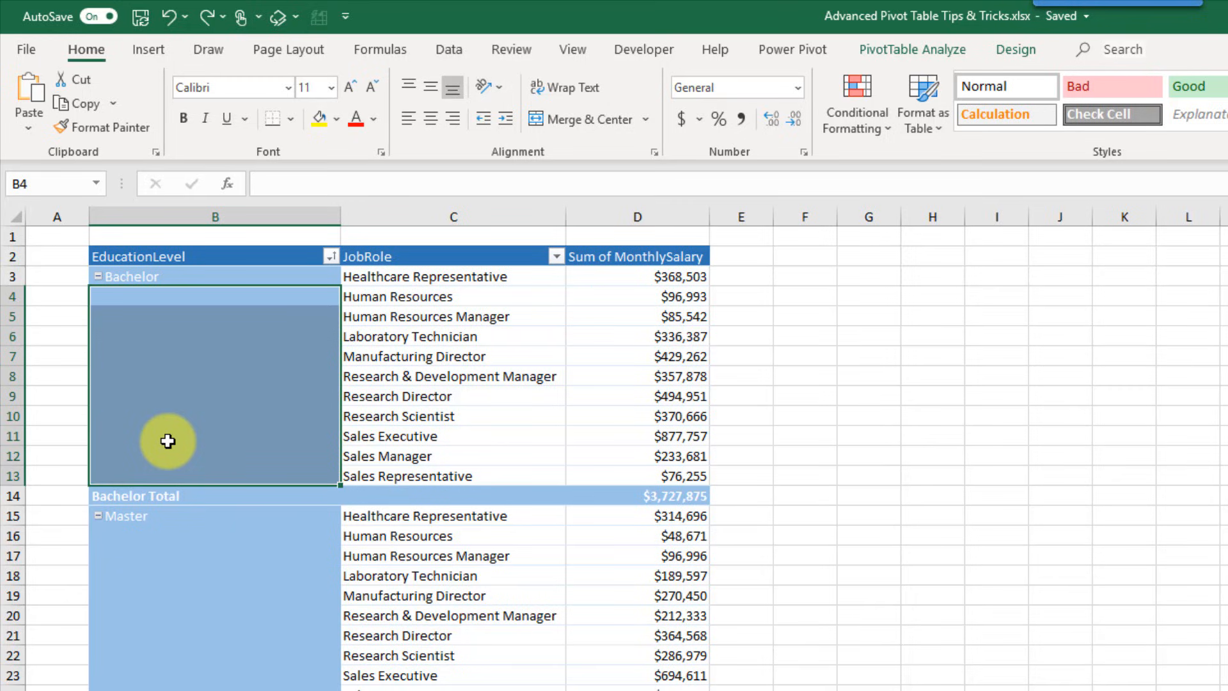
click(198, 415)
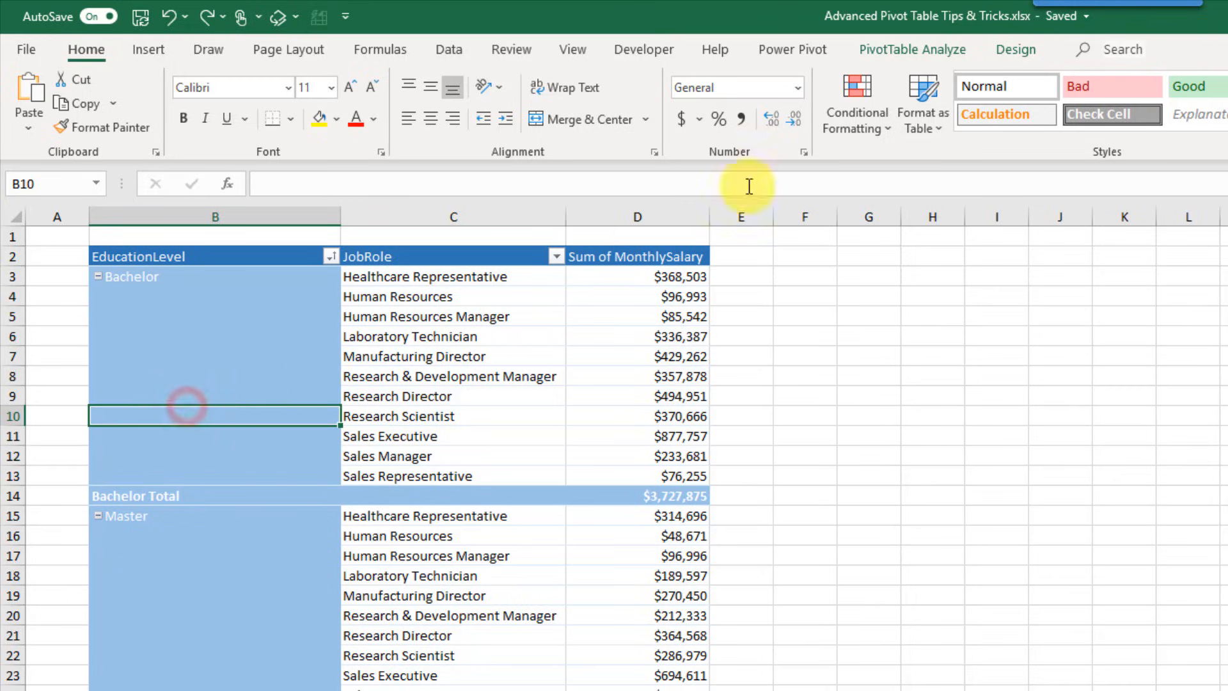
click(1019, 49)
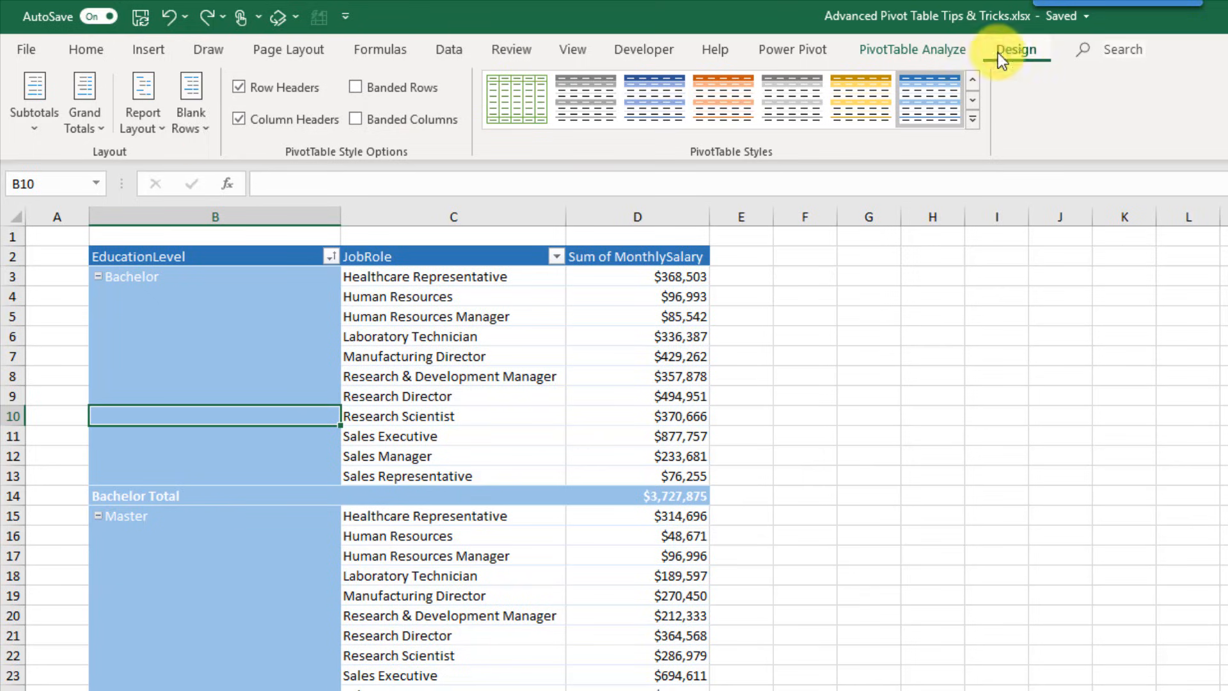
click(154, 121)
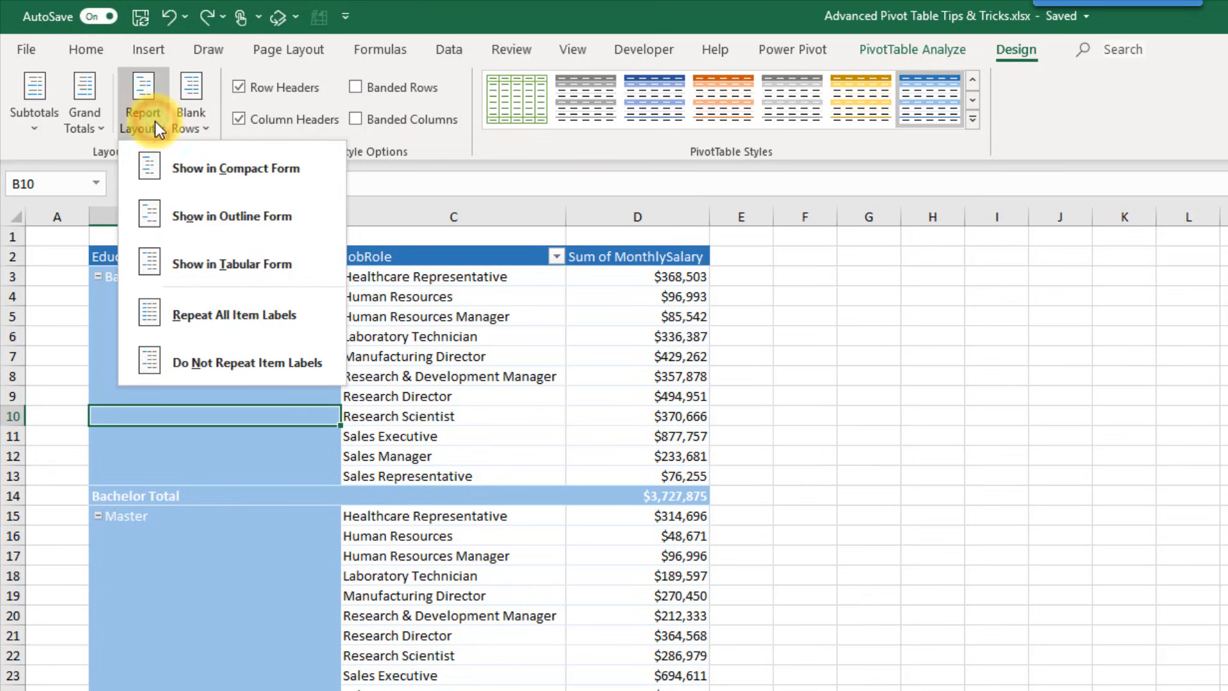
click(171, 313)
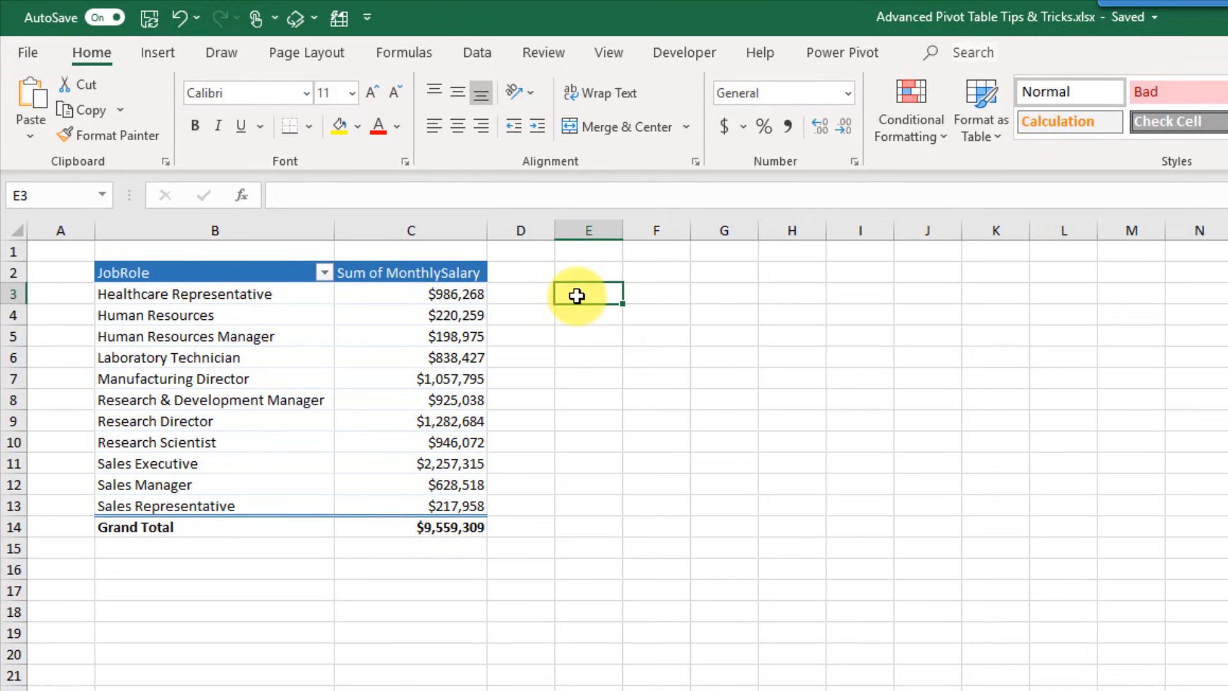
- Try to reference the Healthcare Representative salary cell C3 of the PivotTable in a formula in E3
text(=)
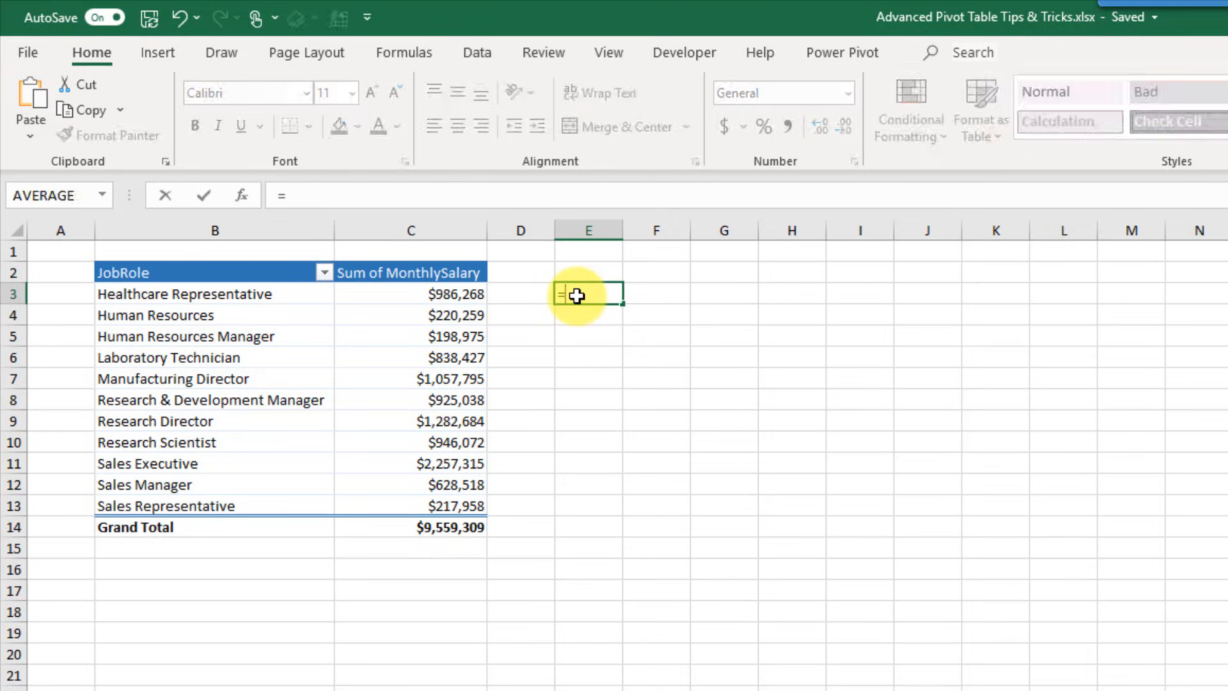
click(406, 293)
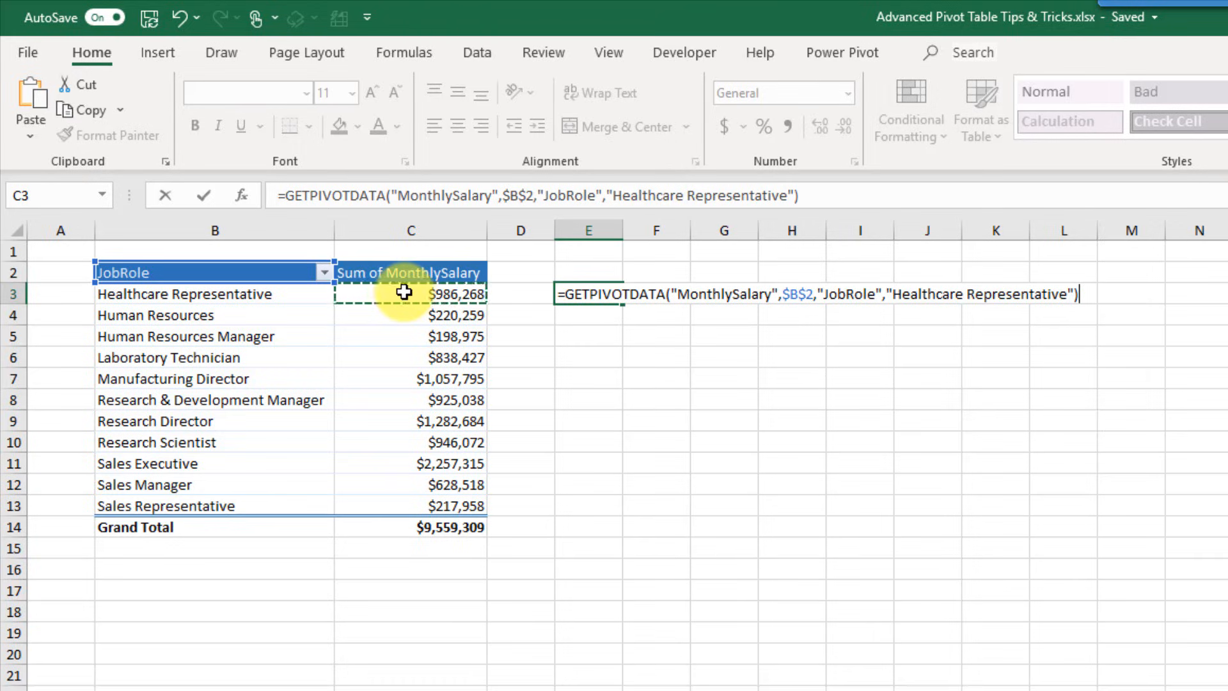
key(Escape)
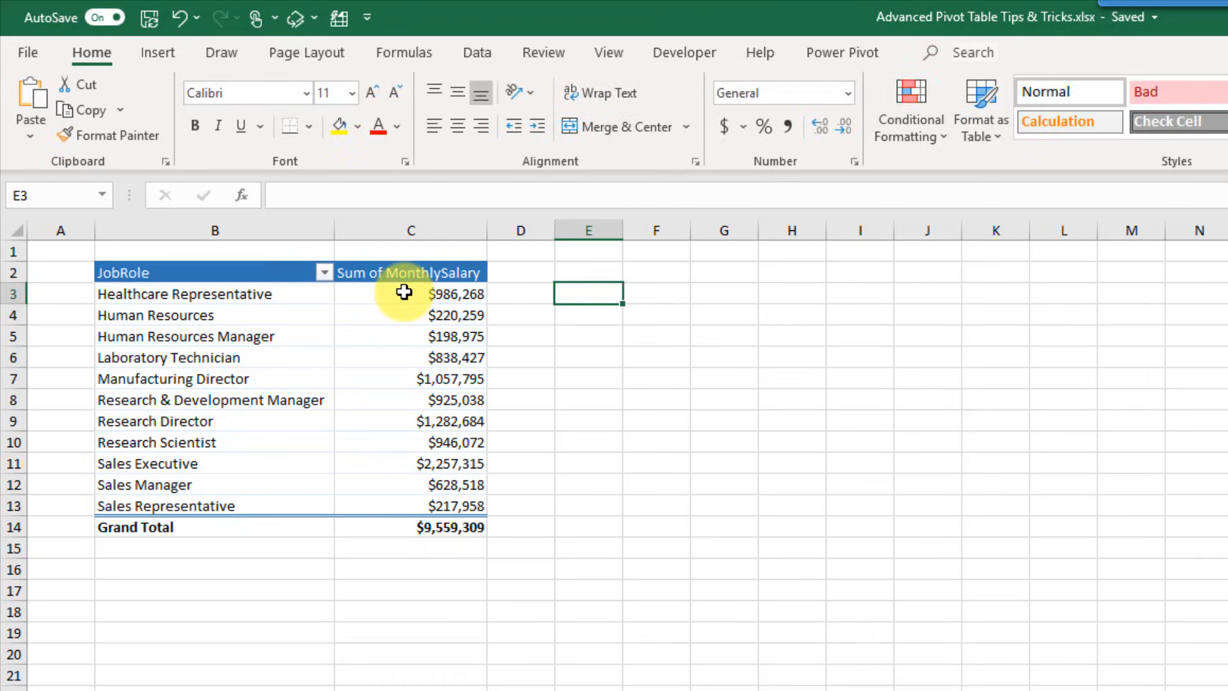
- Turn off the Generate GetPivotData option for the JobRole salary PivotTable
click(408, 339)
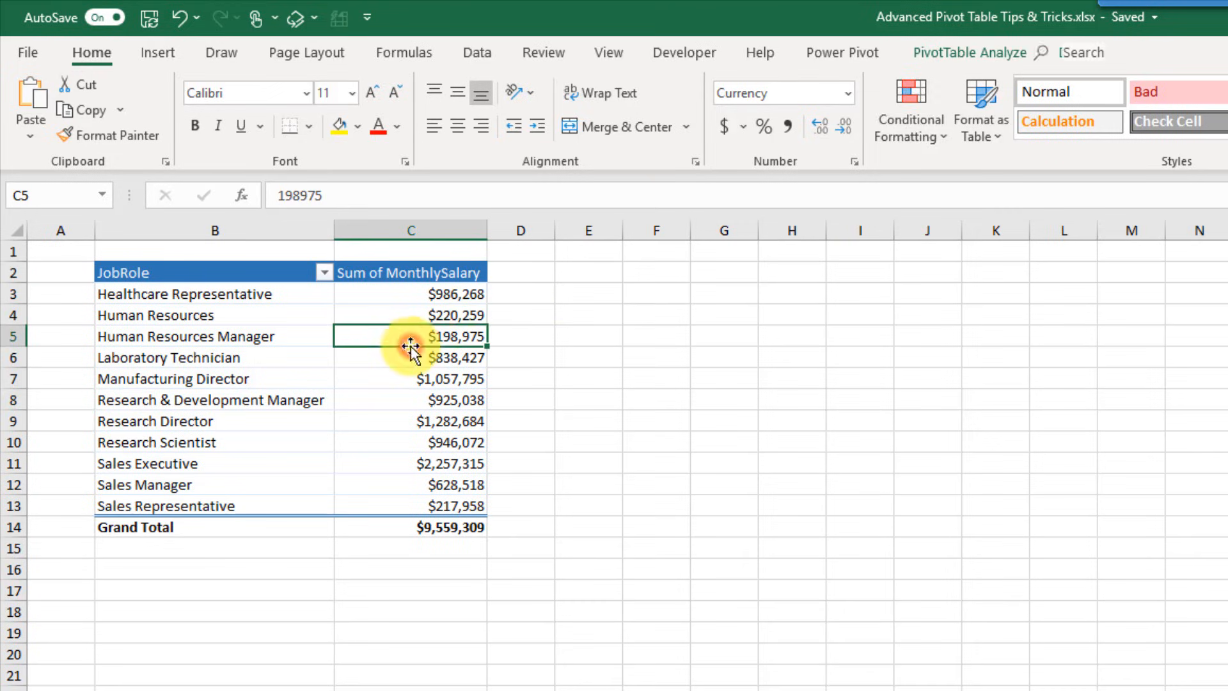
click(1028, 55)
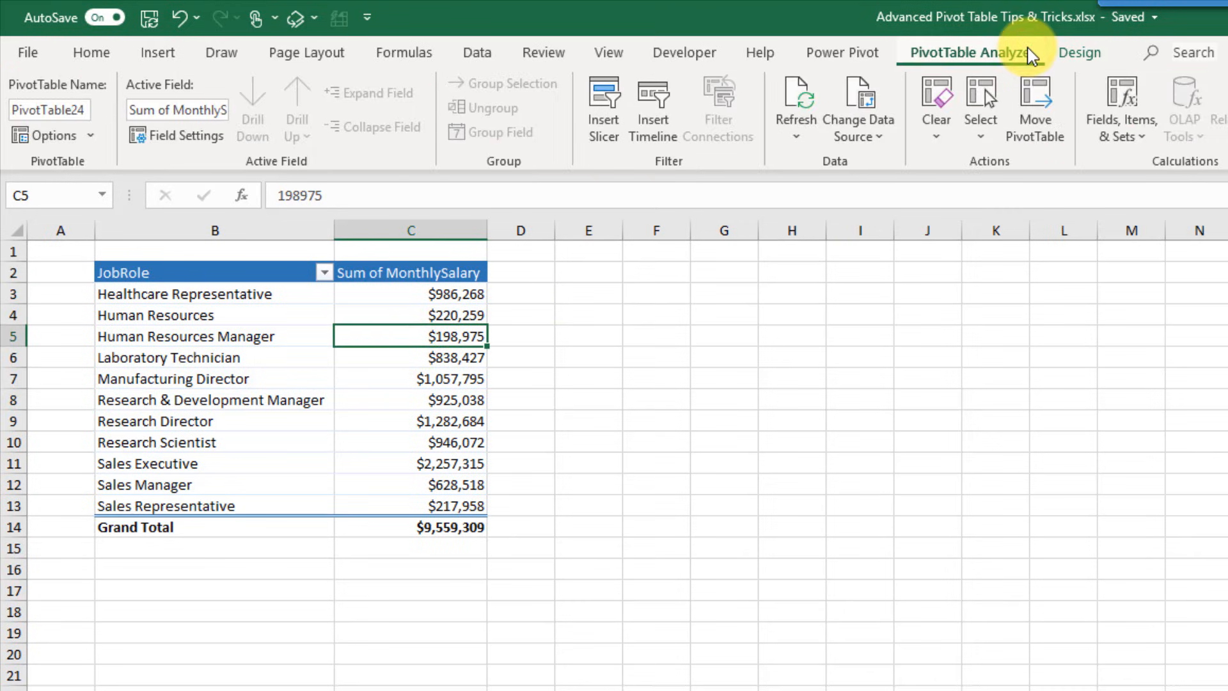
click(93, 137)
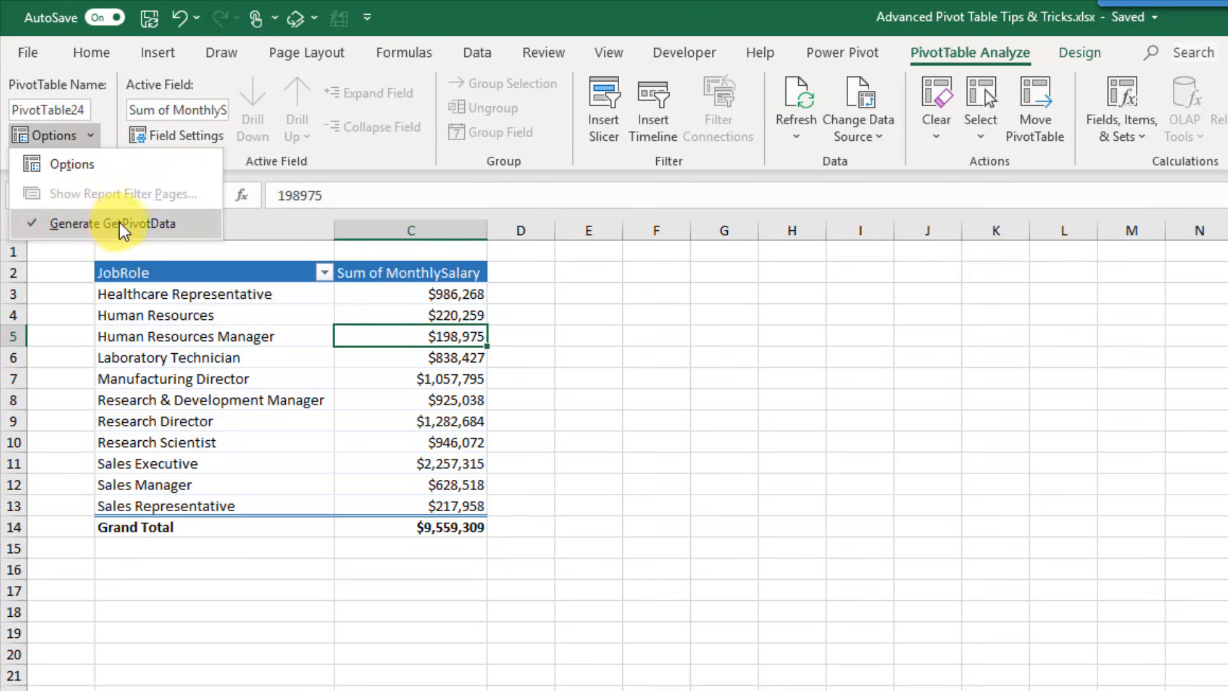
click(37, 224)
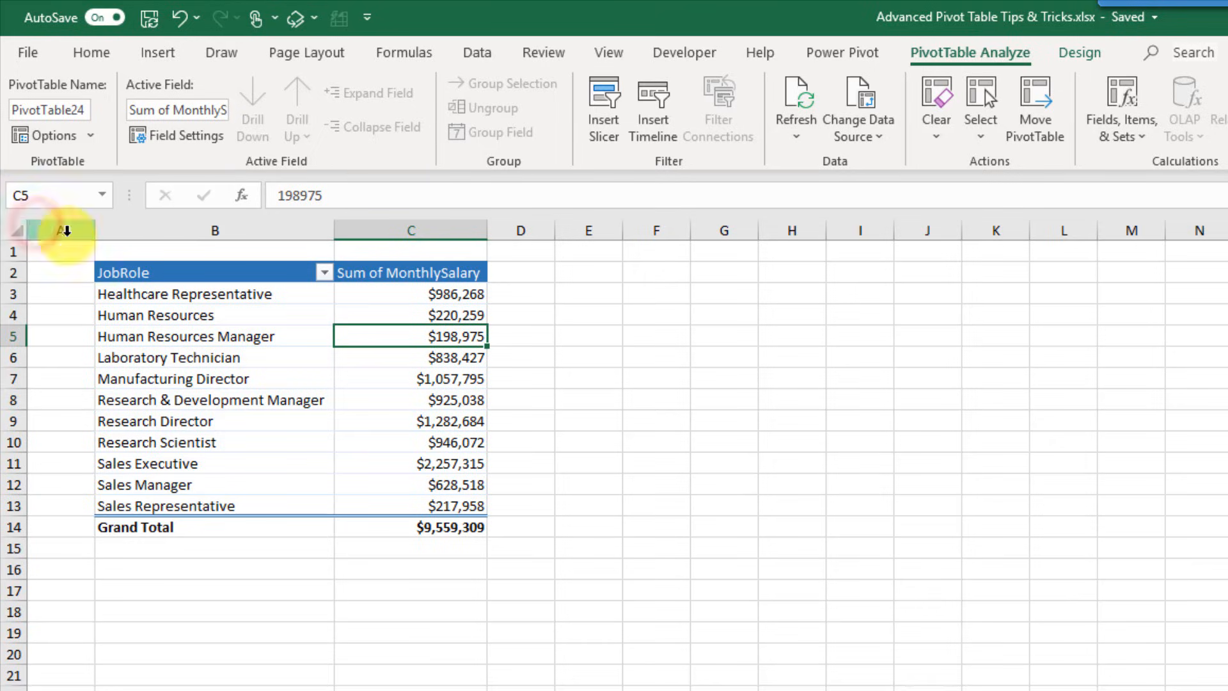
- Build a formula in E3 that references the Healthcare Representative salary in cell C3
click(582, 297)
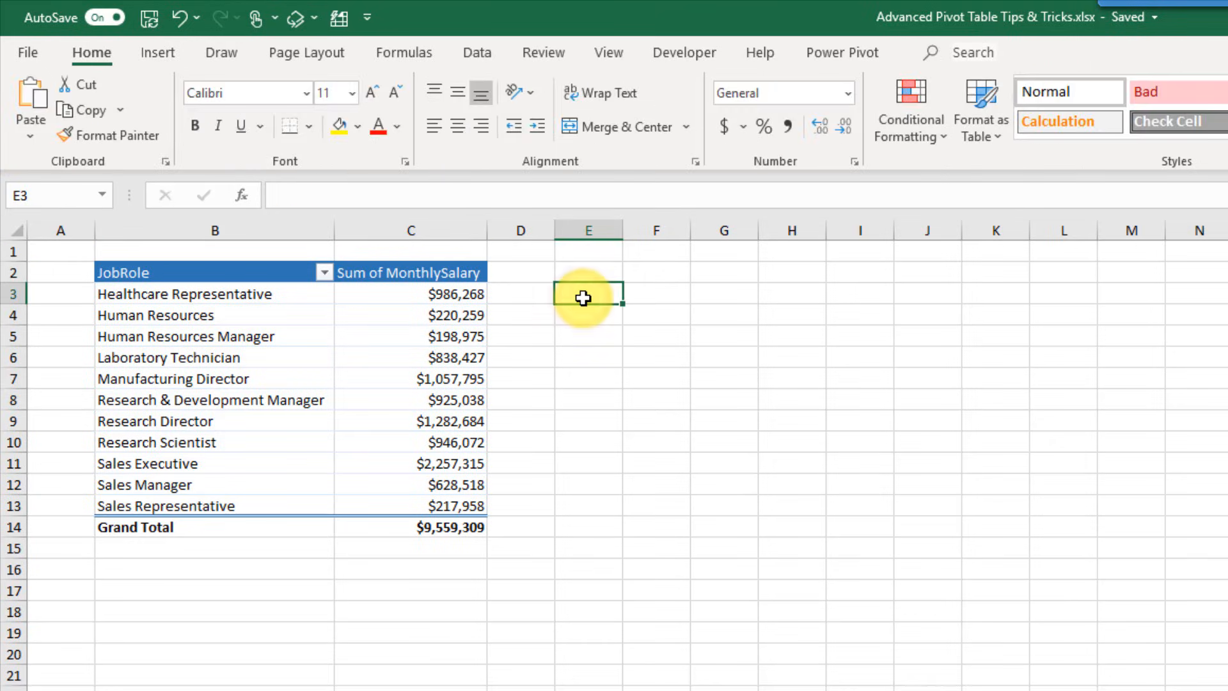
text(=)
click(463, 296)
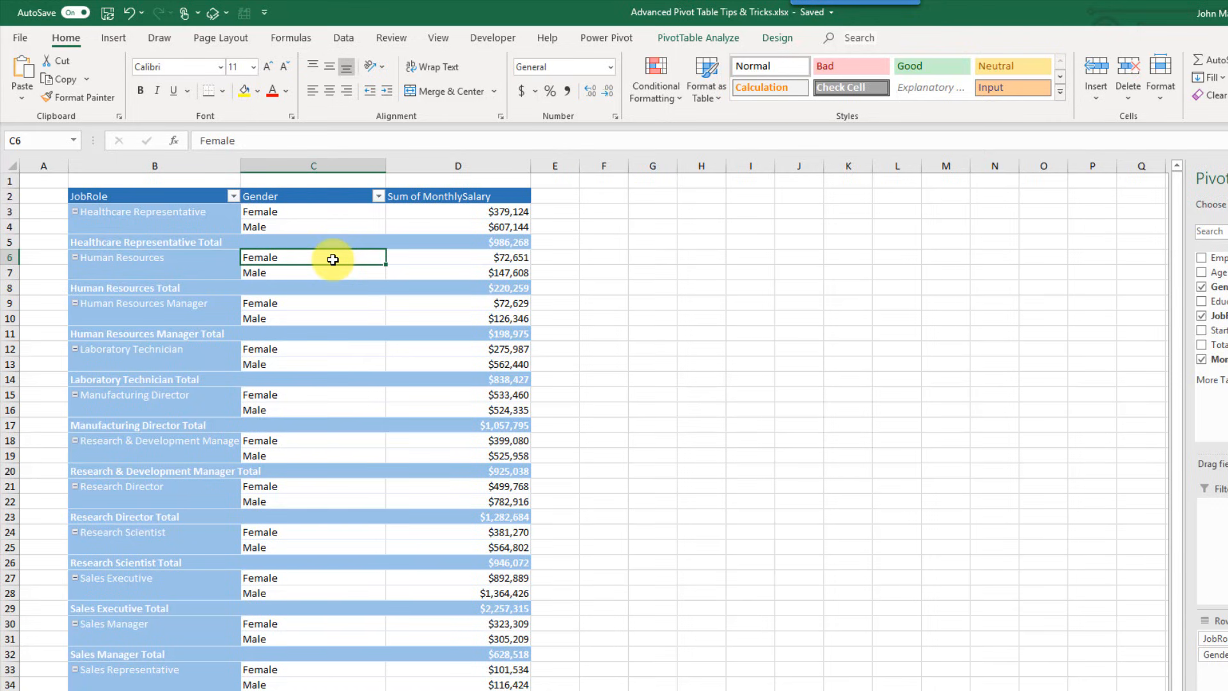
- Refresh the JobRole and Gender PivotTable
right_click(333, 259)
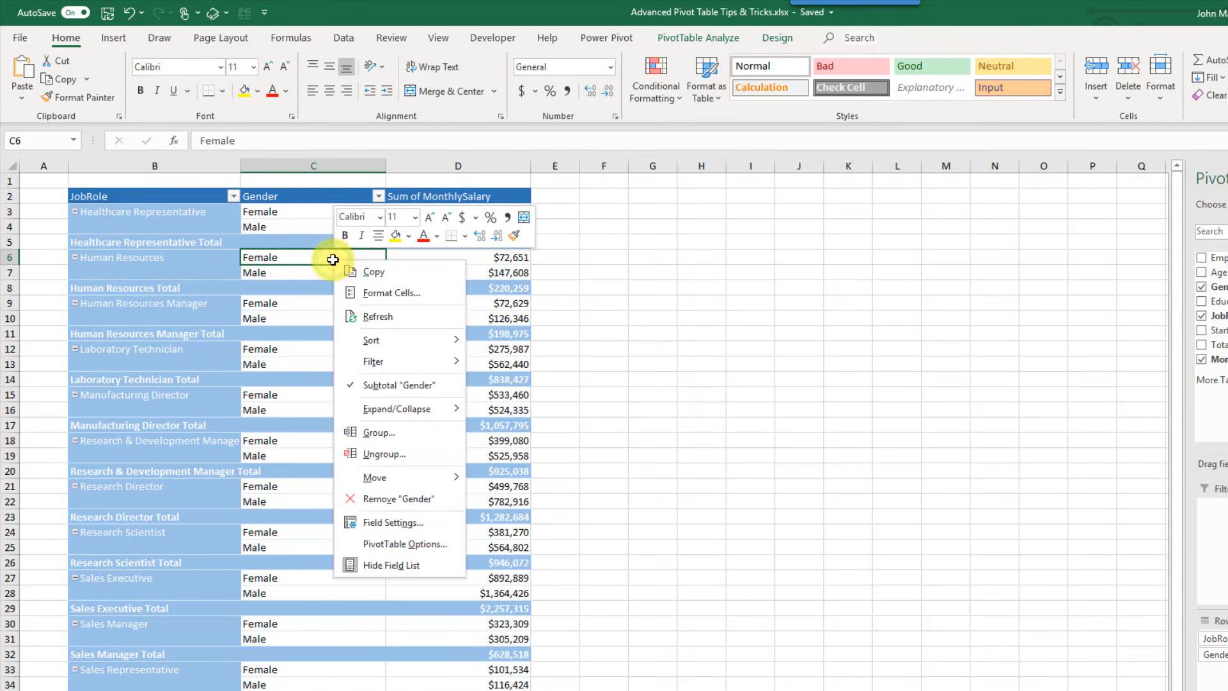
key(Escape)
key(alt+F5)
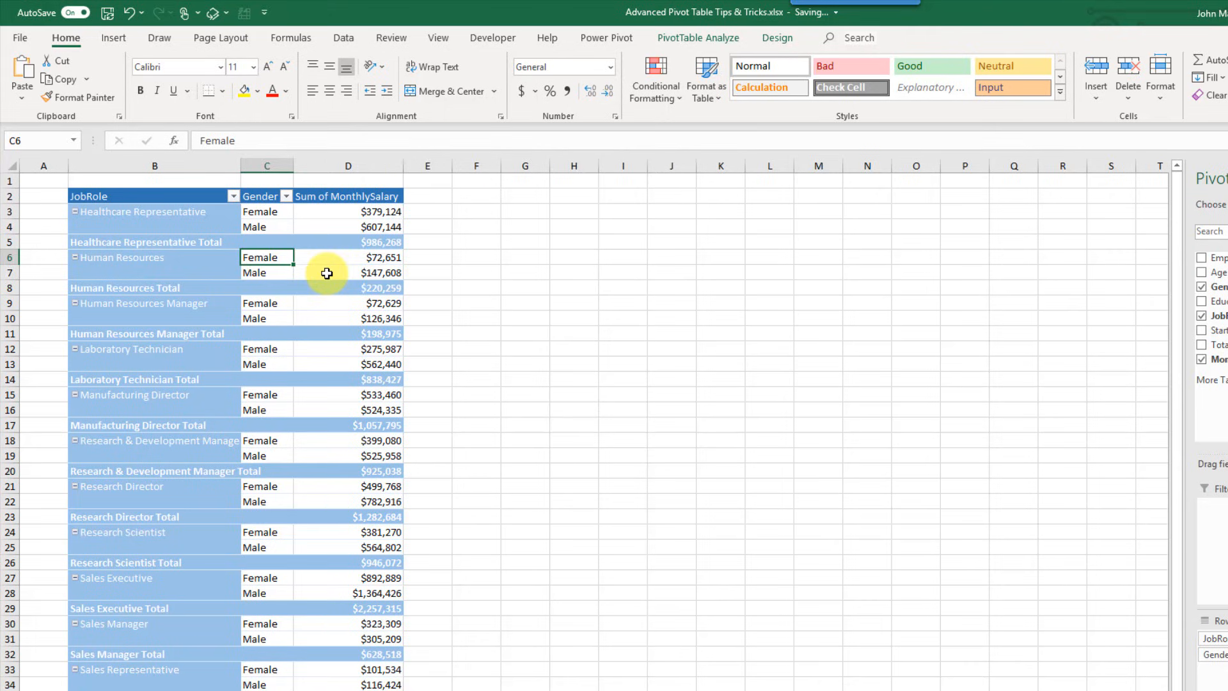
- Disable autofitting column widths on update in the PivotTable options
right_click(326, 273)
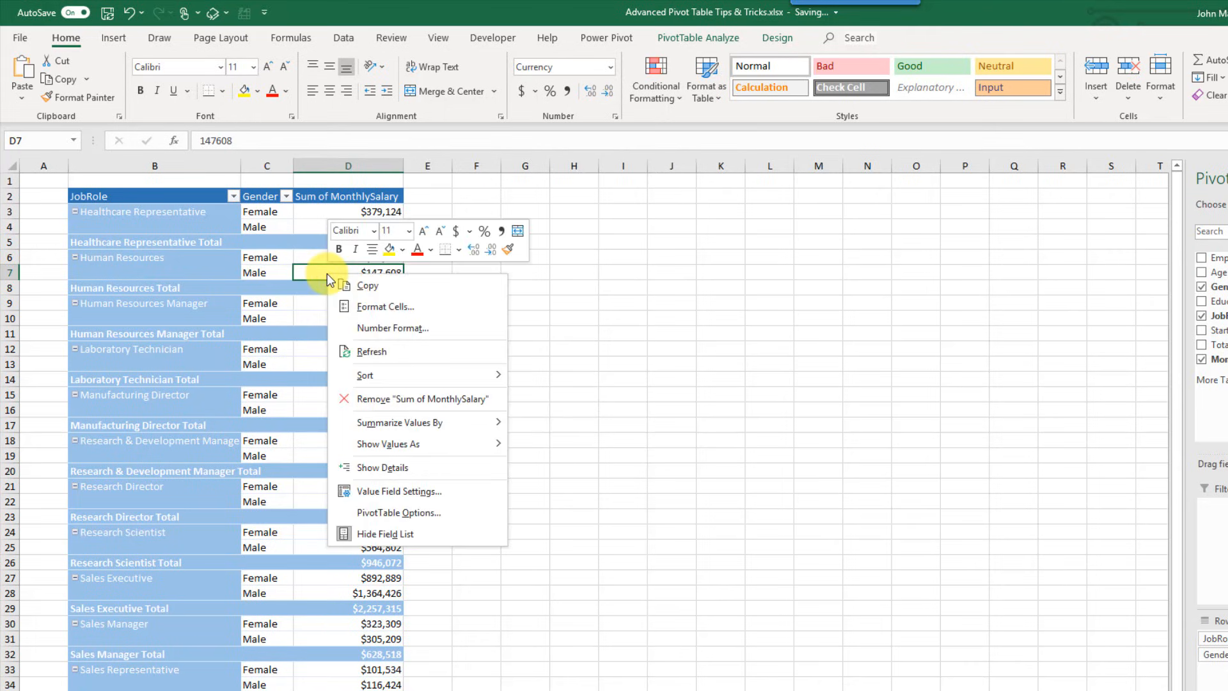
click(379, 513)
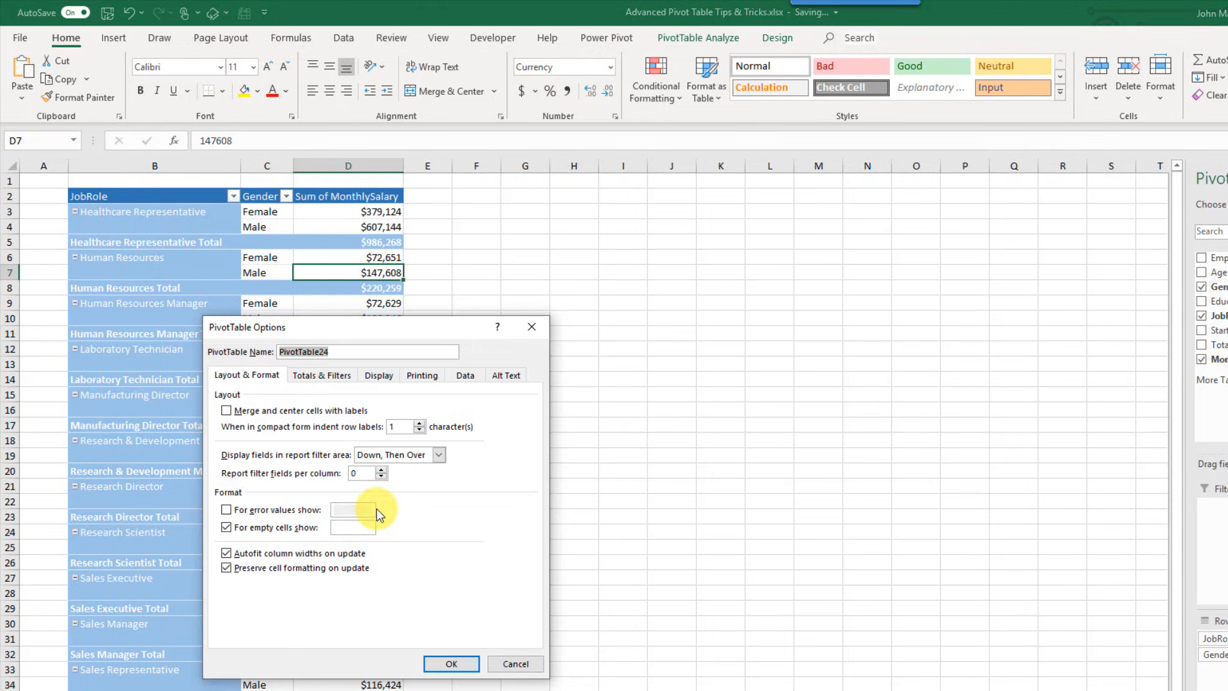
click(260, 375)
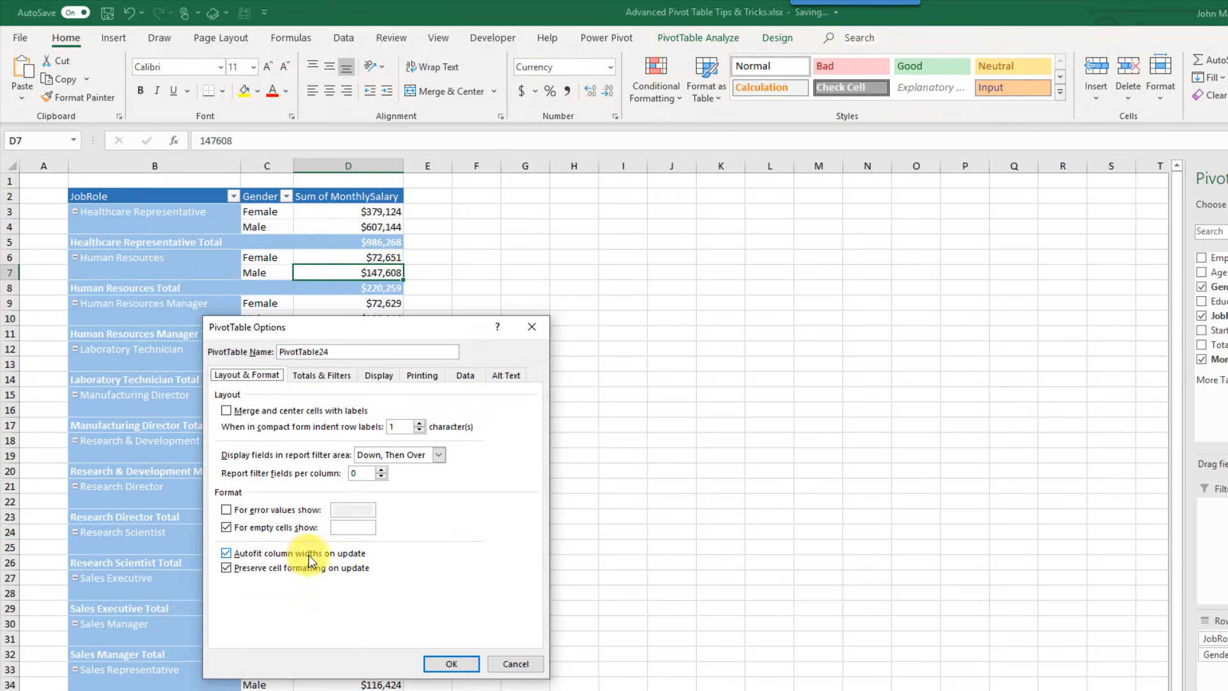
click(226, 555)
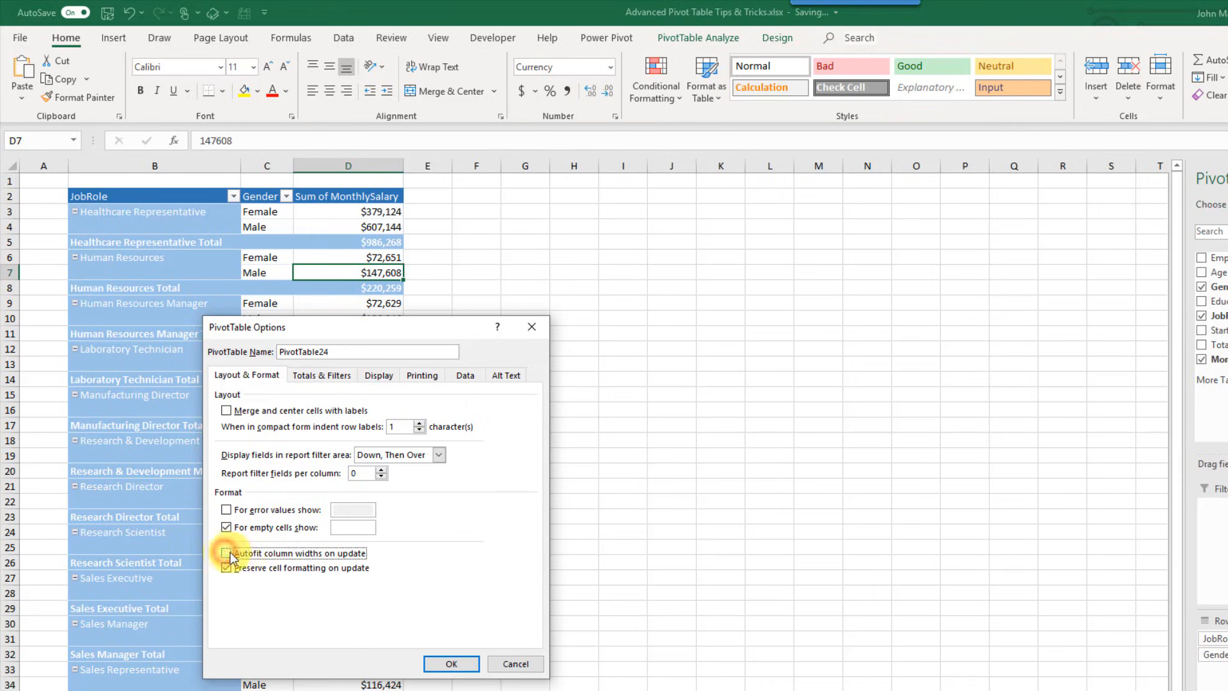
click(451, 664)
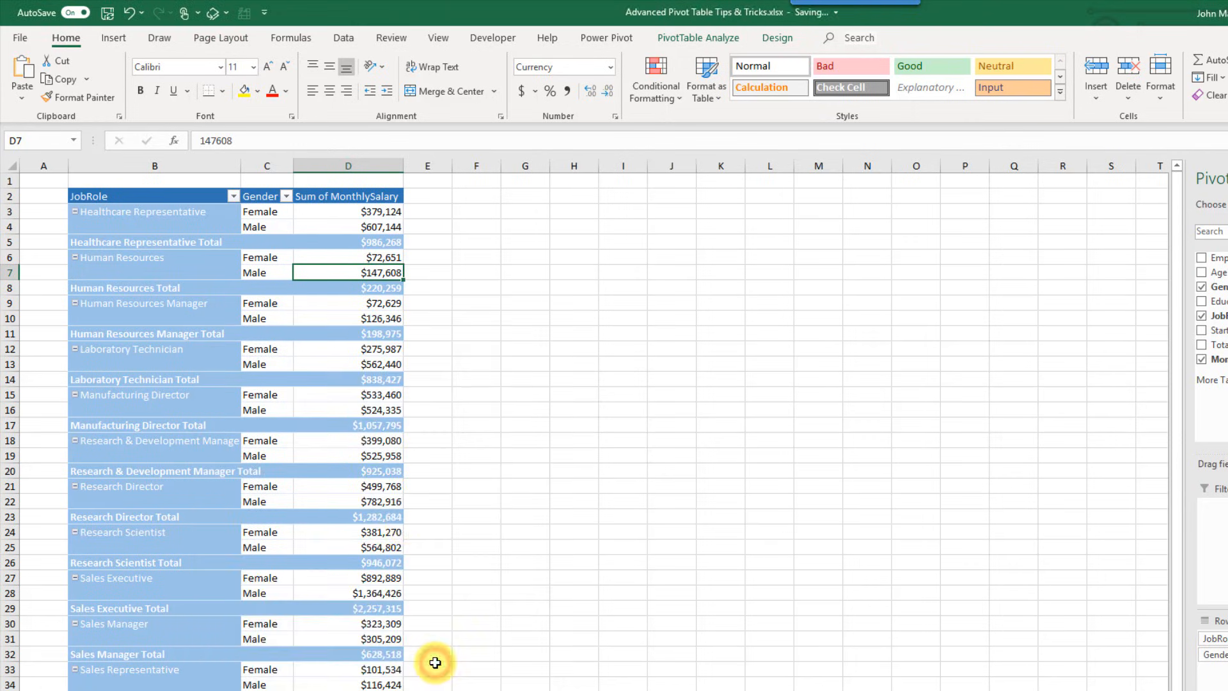
- Widen the Gender and Sum of MonthlySalary columns together and refresh the PivotTable
click(309, 320)
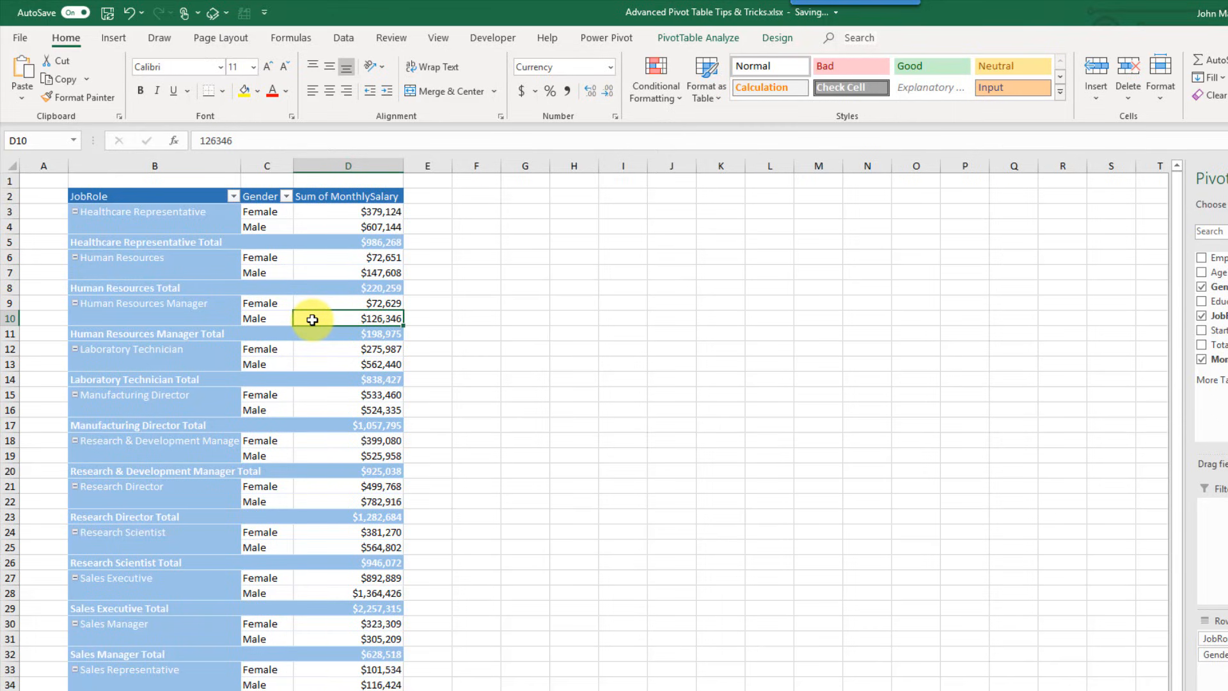
drag(277, 167, 372, 169)
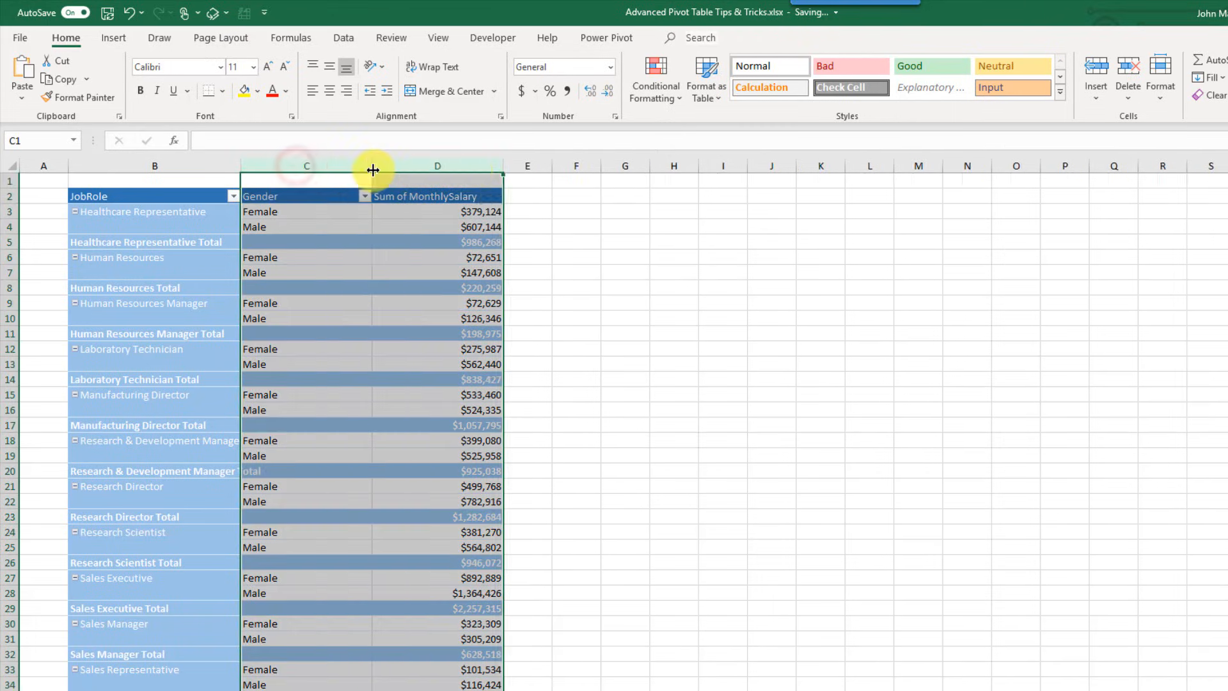
click(341, 314)
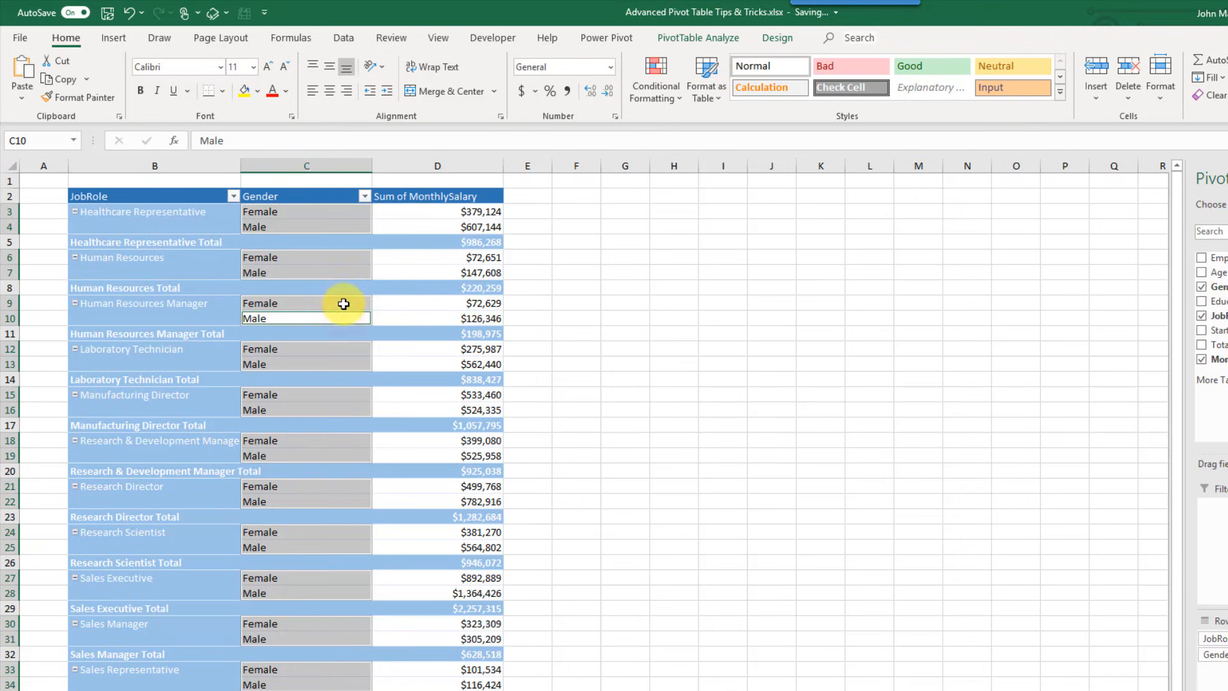
right_click(343, 303)
click(374, 358)
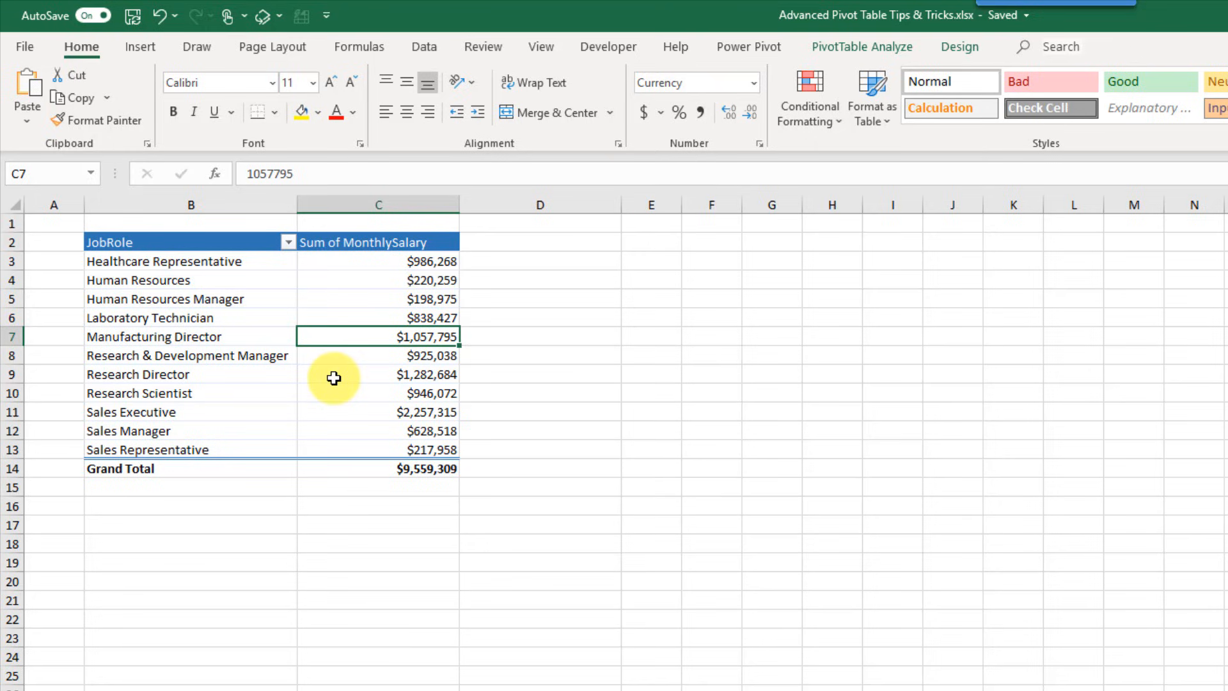
- Add a calculated field named AnnualSalary to the JobRole PivotTable with the formula =12* MonthlySalary
click(374, 295)
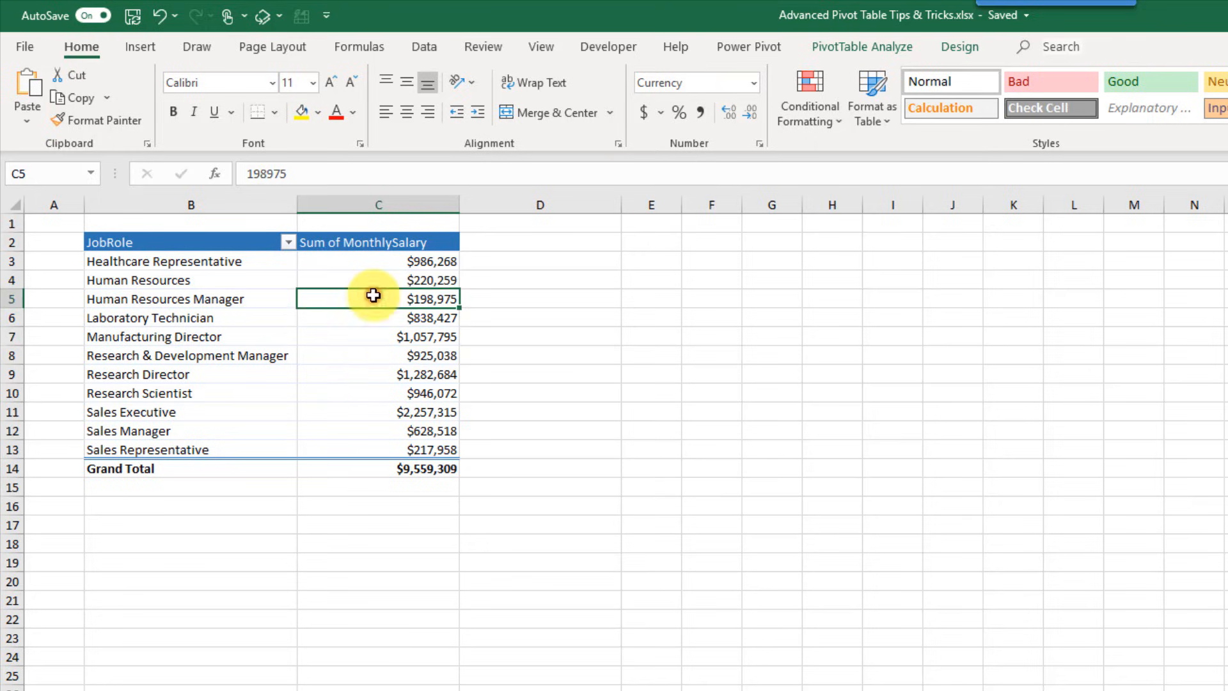
click(837, 48)
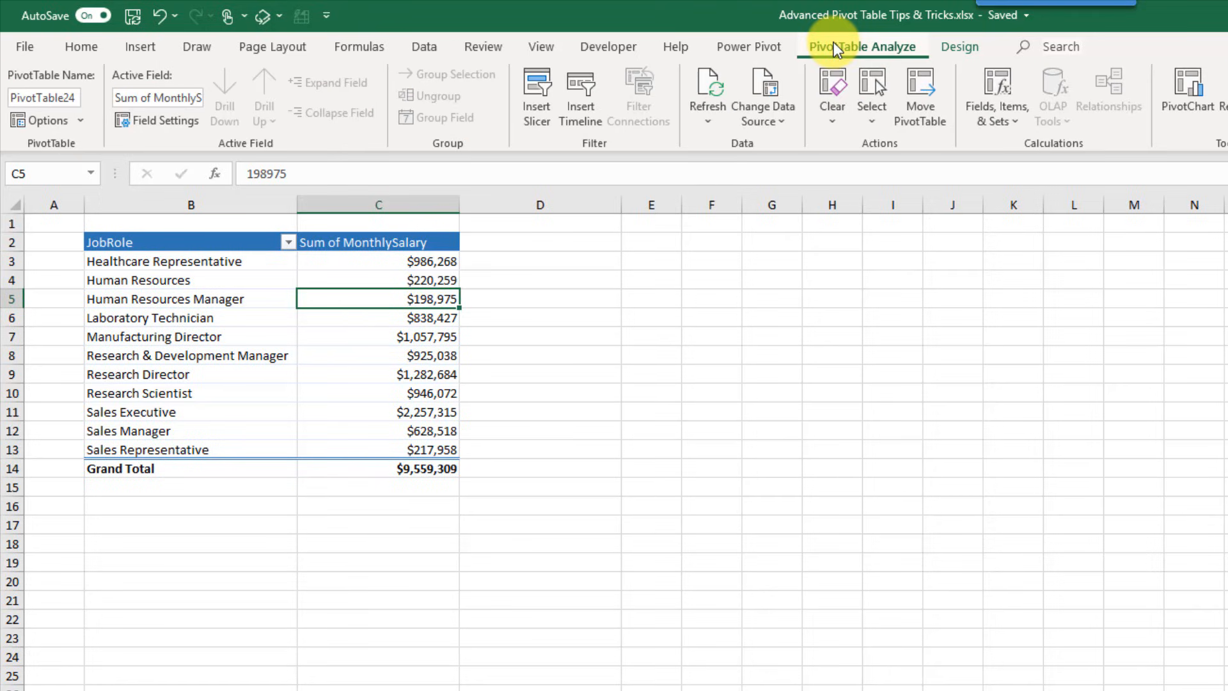
click(1012, 121)
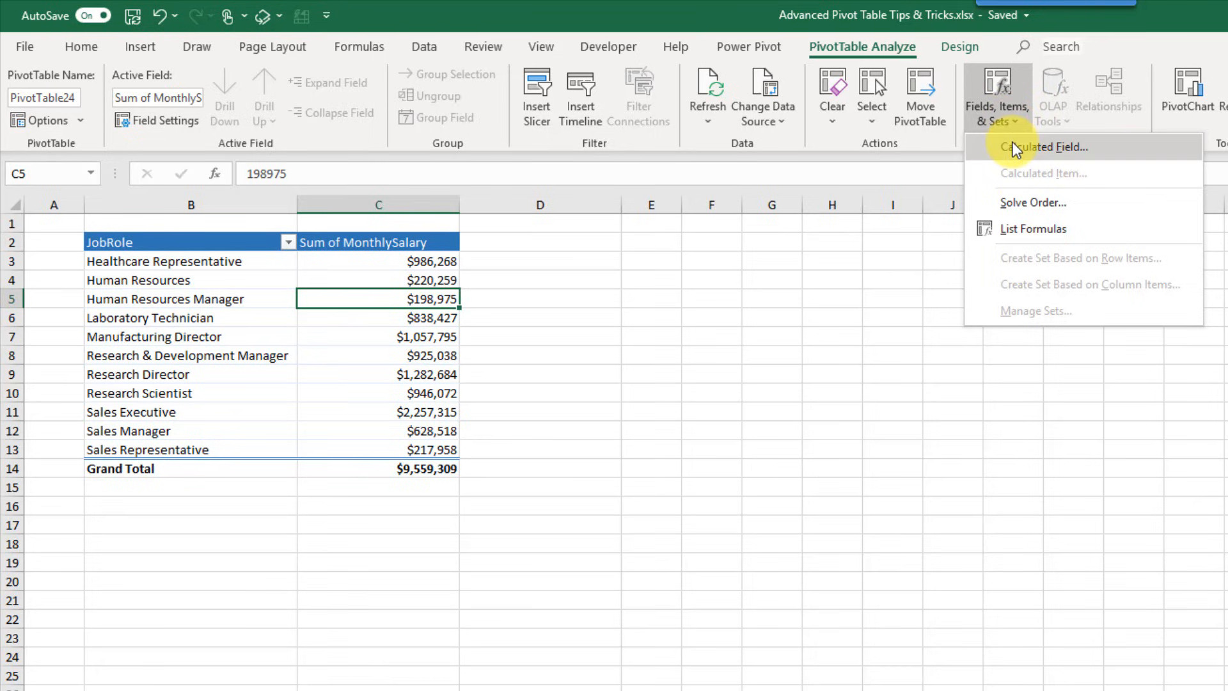
click(1017, 148)
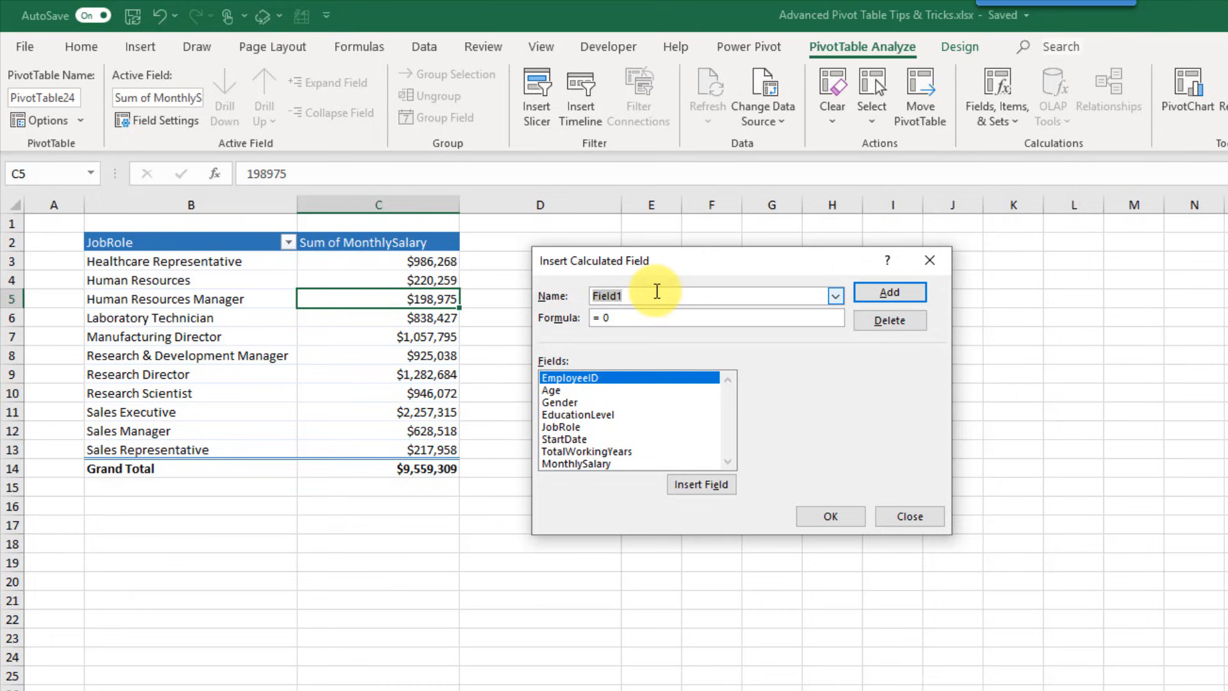
text(AnnualSalary)
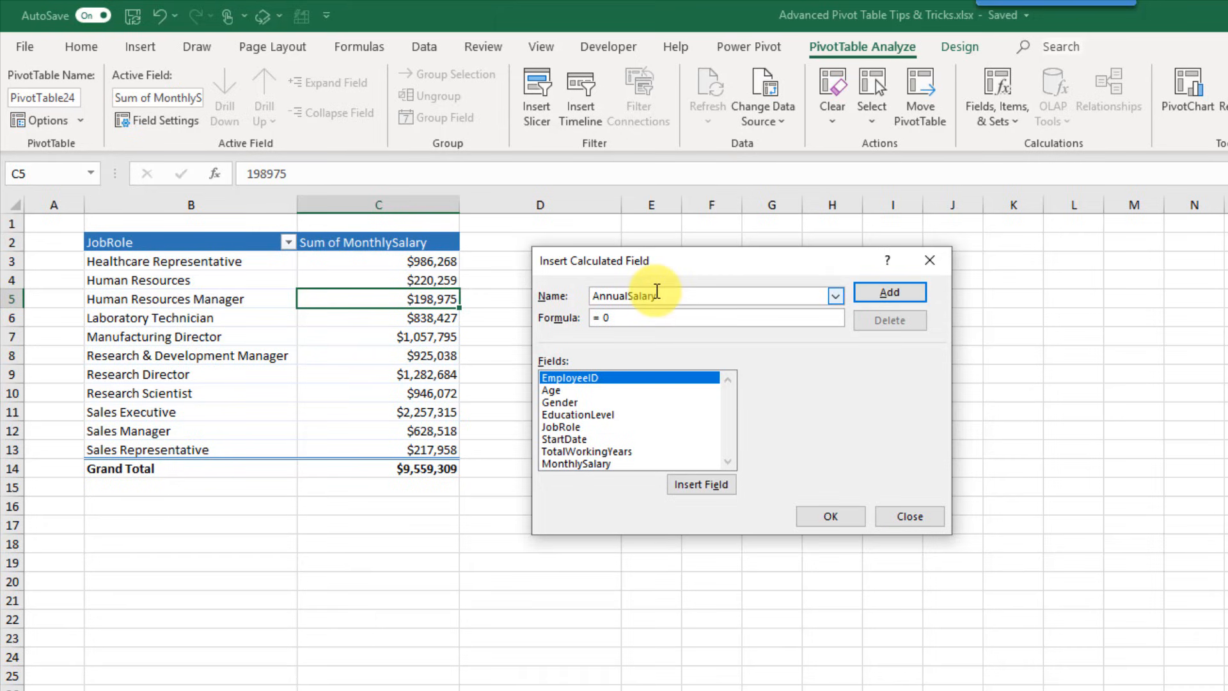
drag(600, 318, 620, 318)
text(12*)
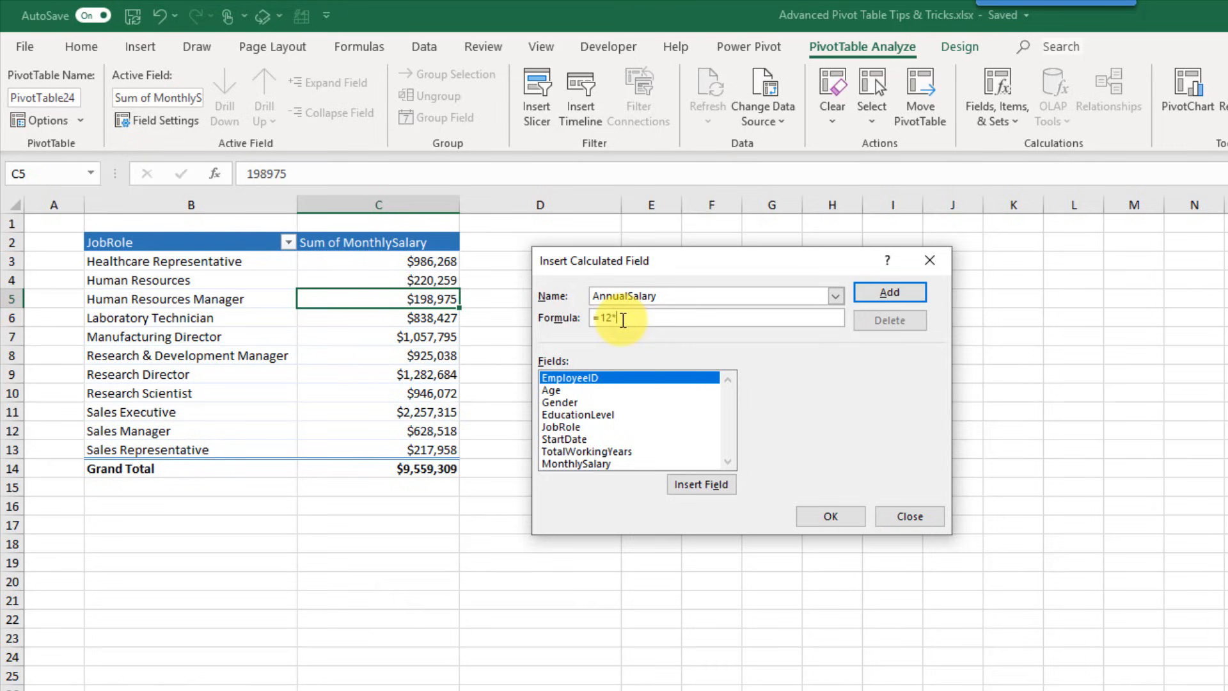
double_click(623, 464)
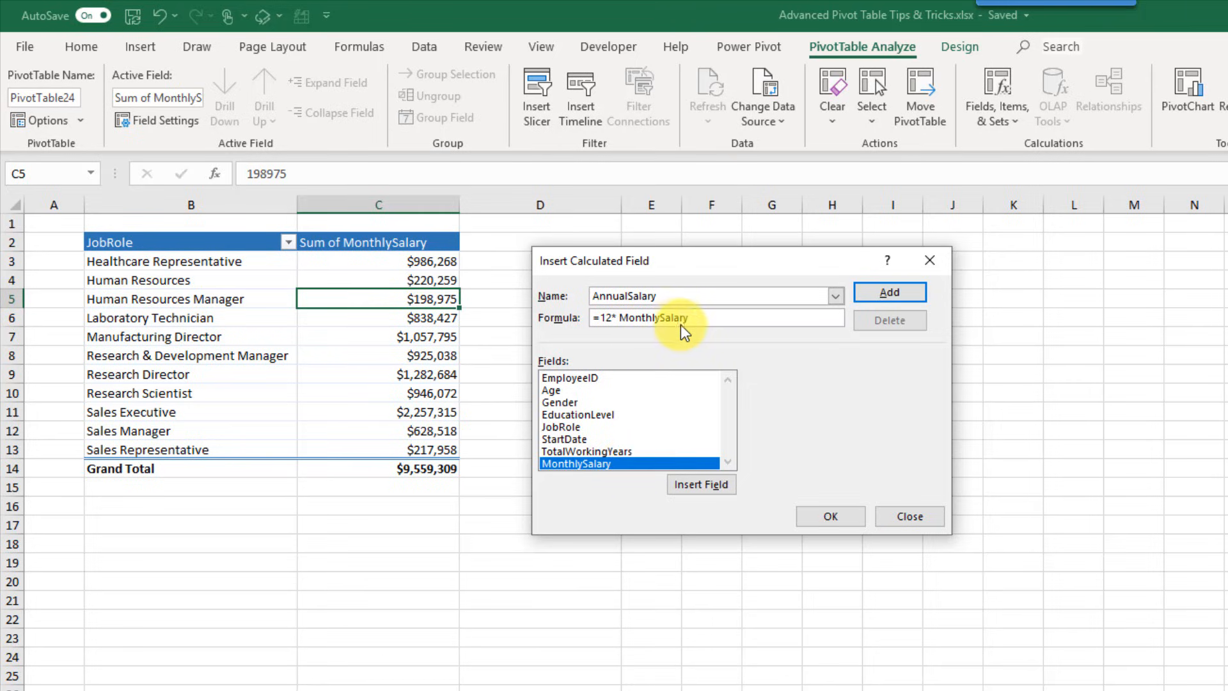
click(884, 291)
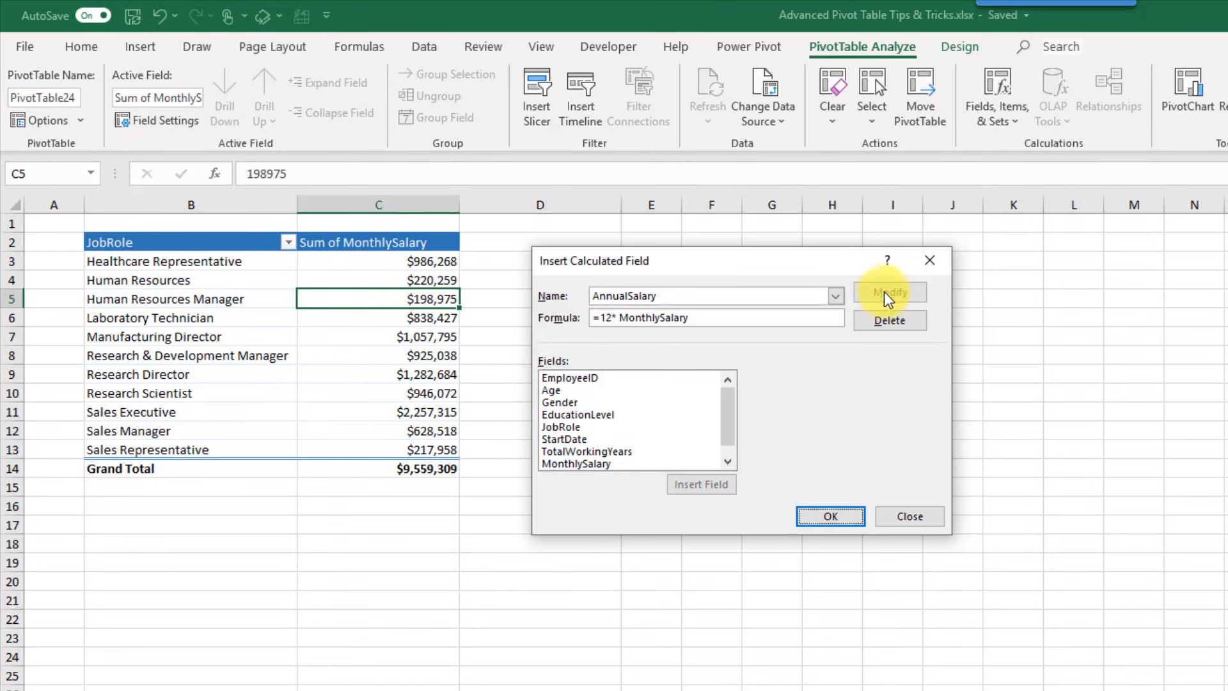
click(830, 516)
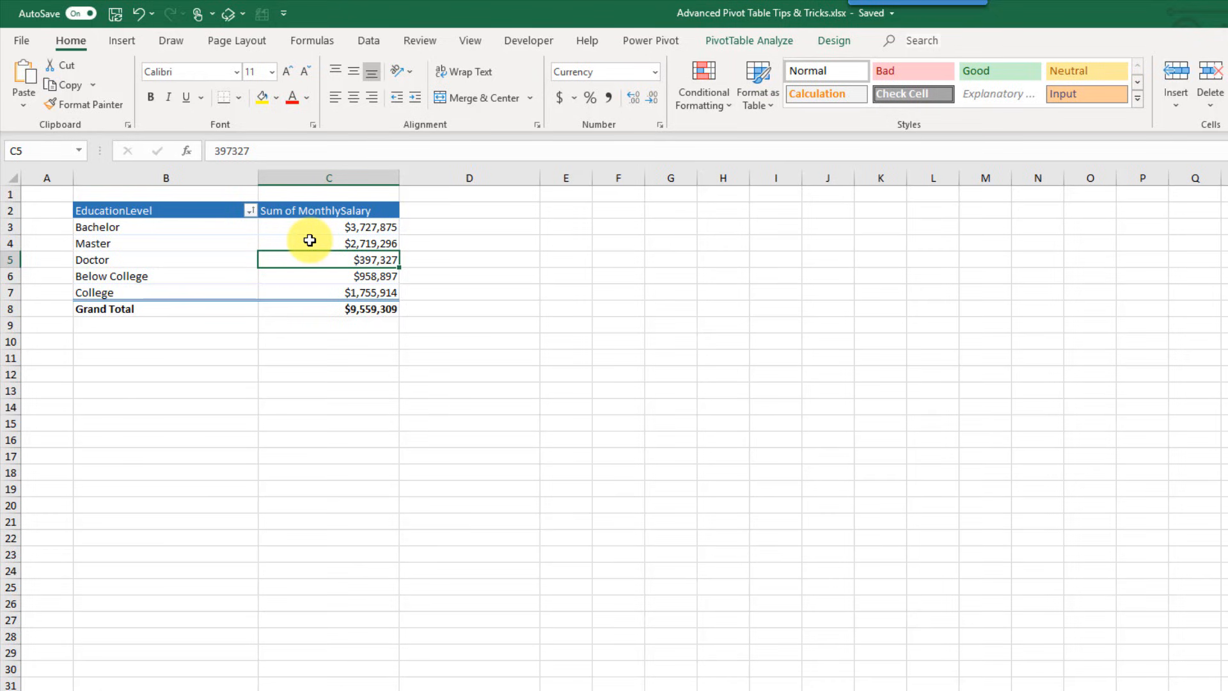
- Insert a clustered column PivotChart of the sum of MonthlySalary by EducationLevel
click(308, 242)
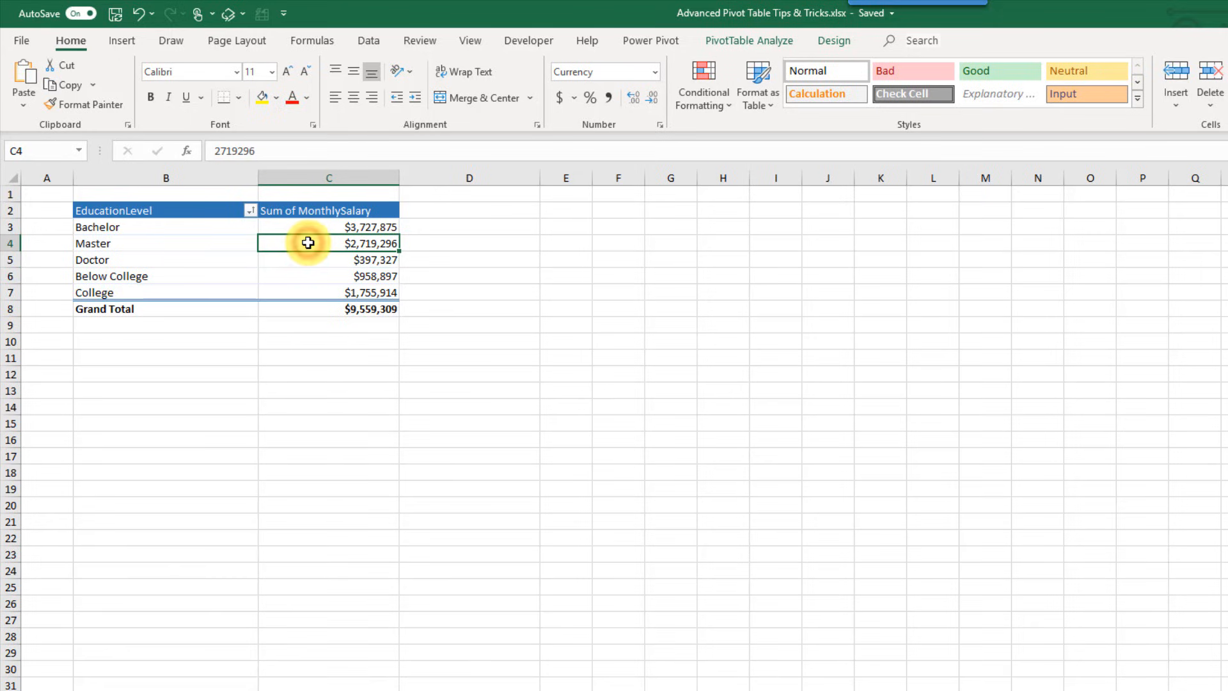
click(738, 47)
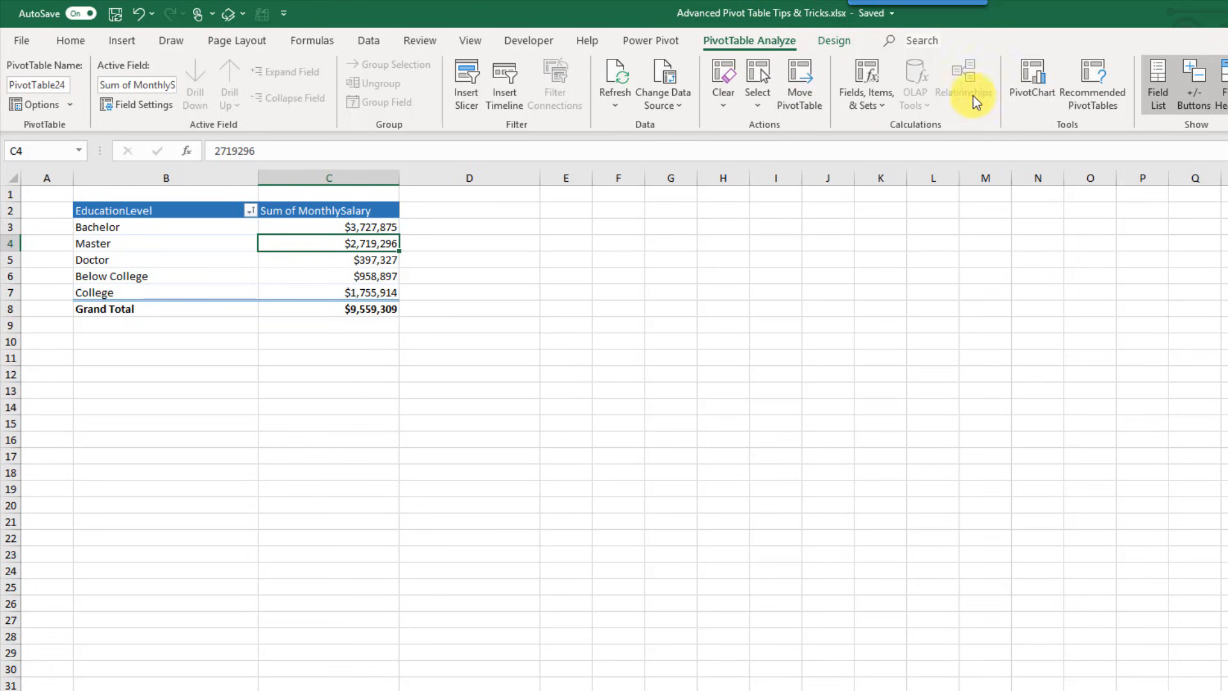
click(1026, 83)
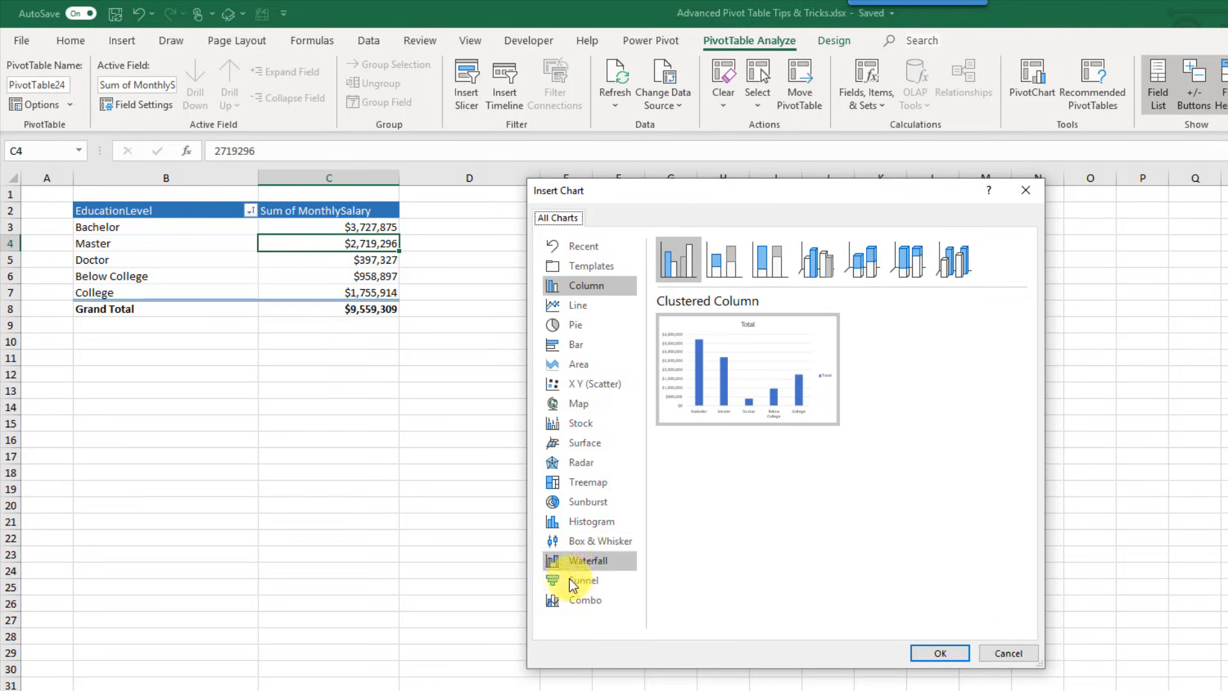
click(590, 306)
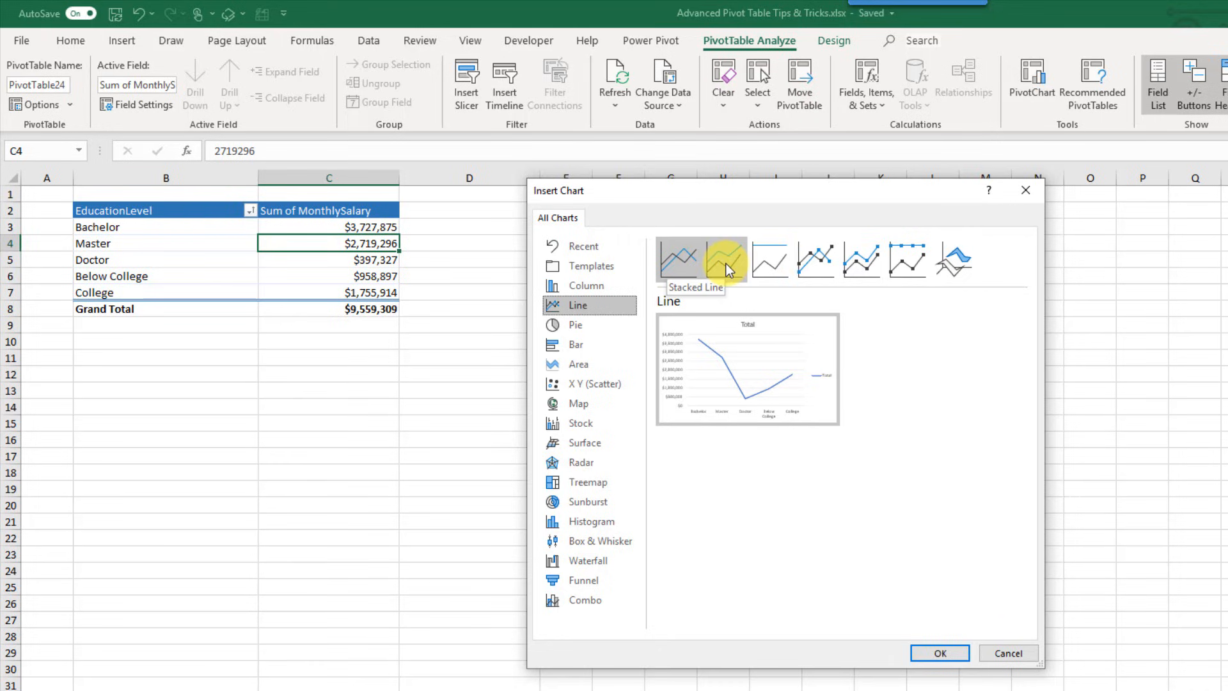
click(592, 282)
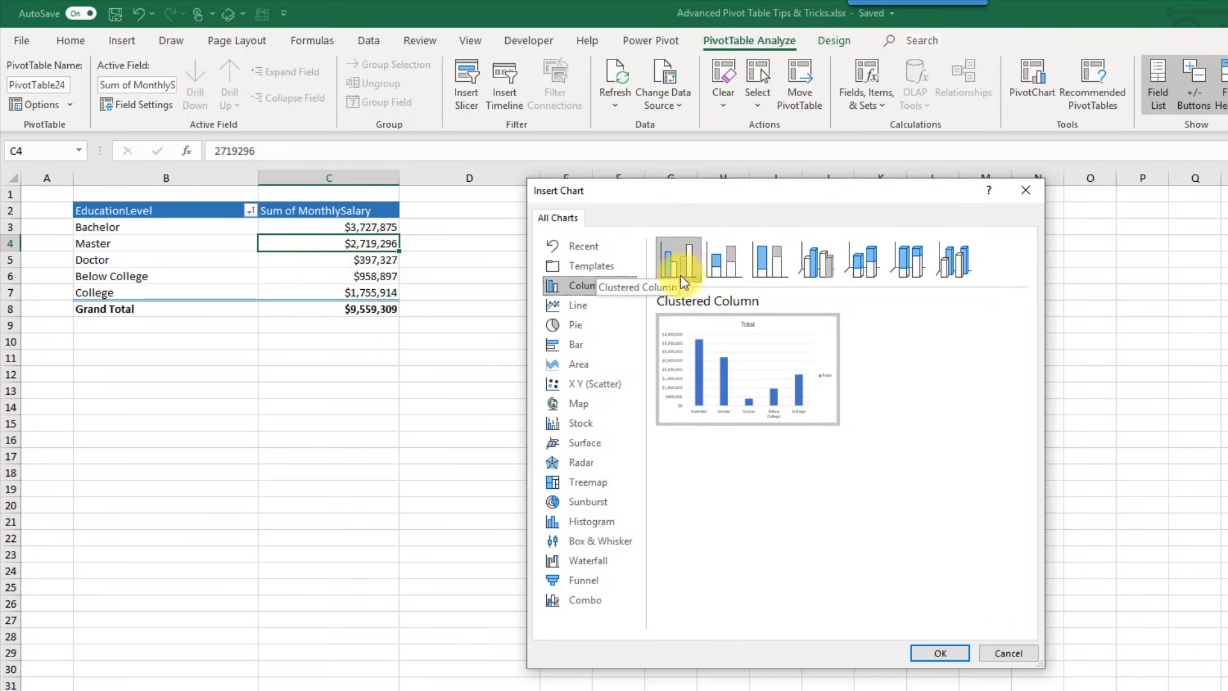
click(925, 651)
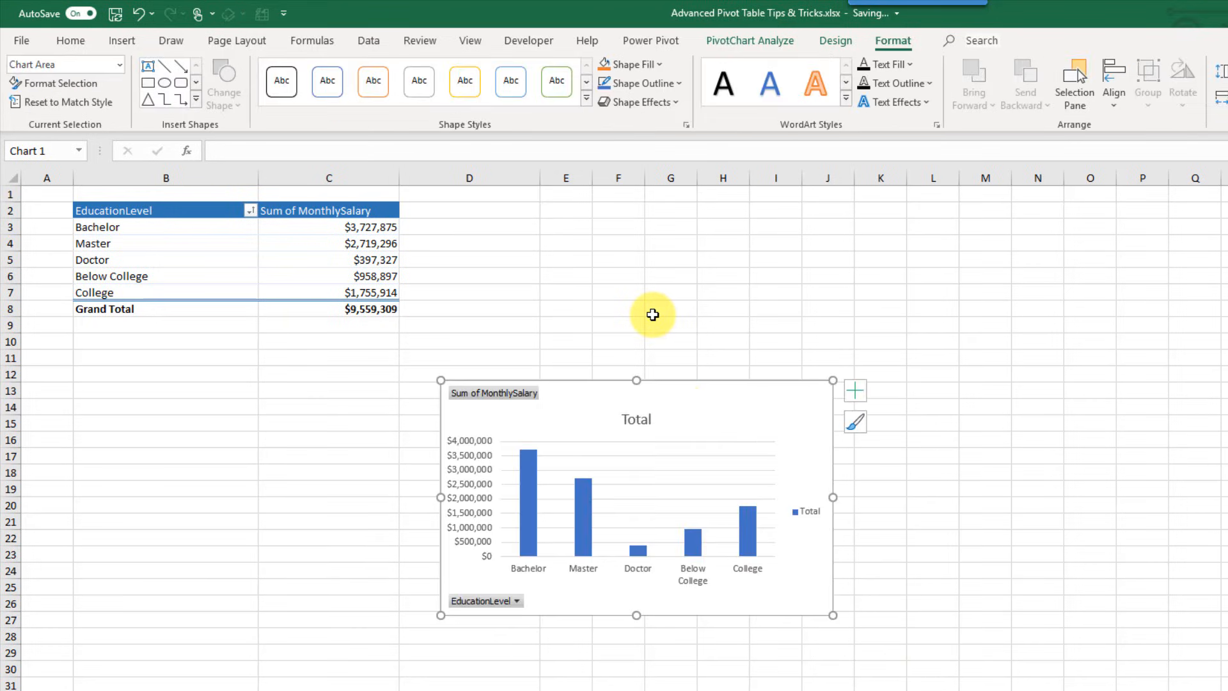
- Move the PivotChart up beside the PivotTable and add the Gender field to its axis categories
drag(669, 409, 765, 236)
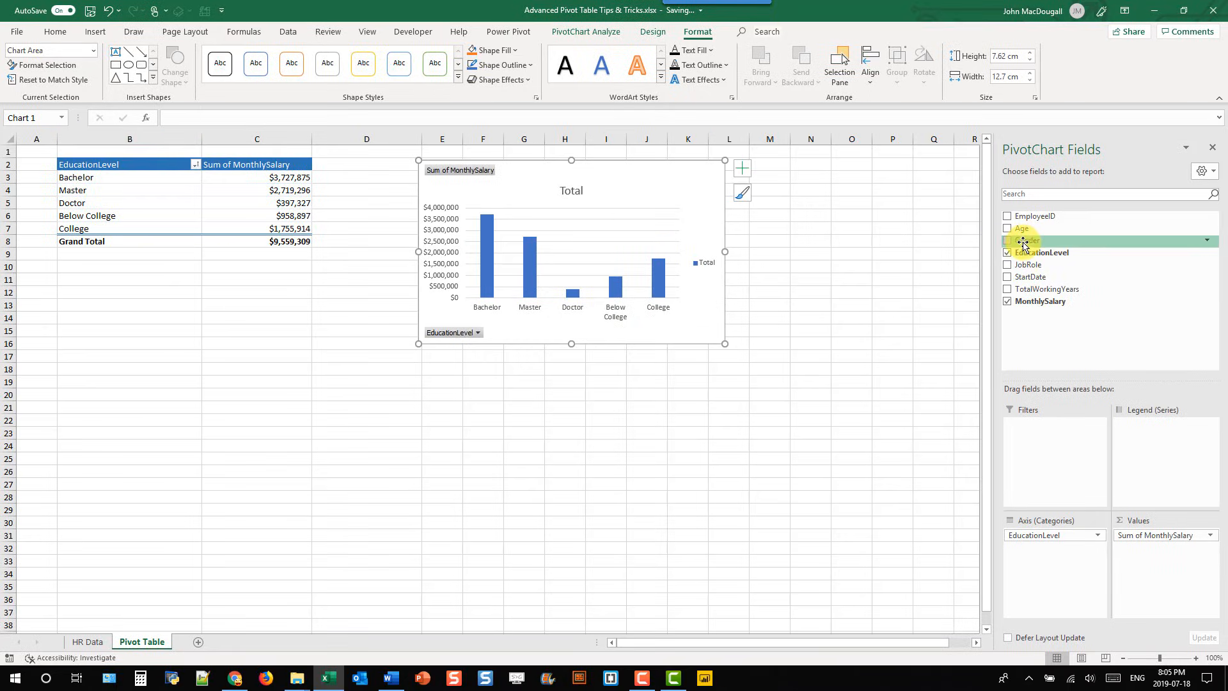
drag(1024, 243, 1042, 562)
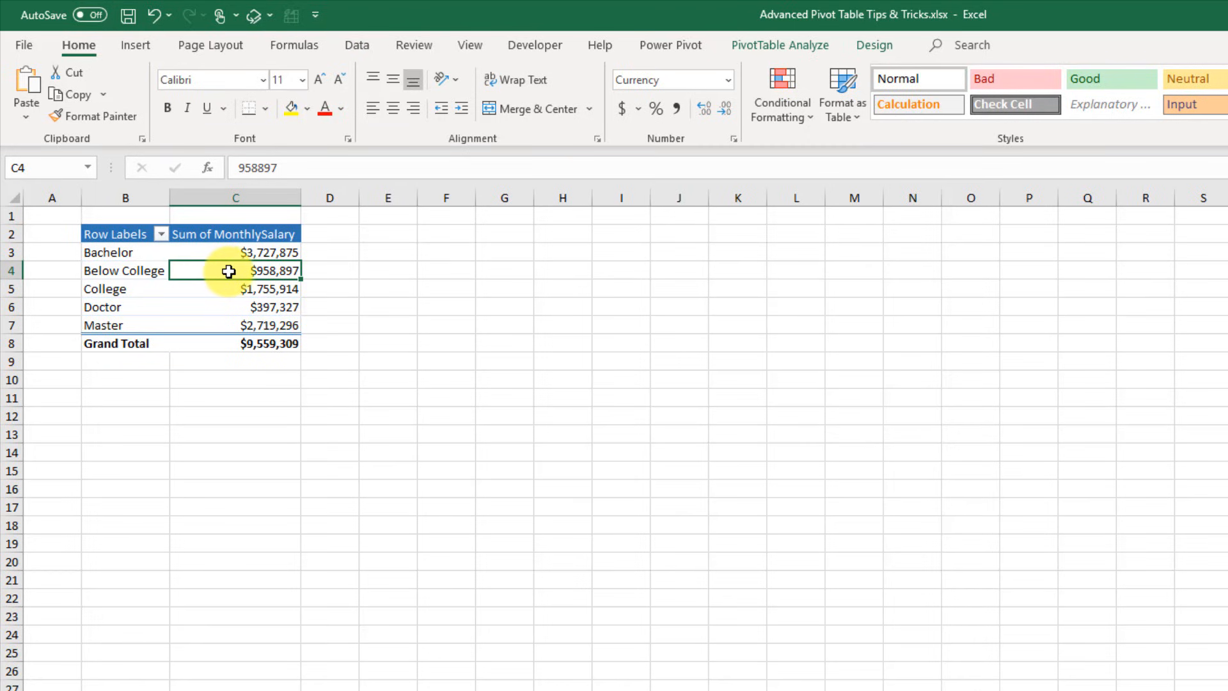
- Insert a slicer for the Gender field and place it beside the PivotTable, near its header row
click(752, 43)
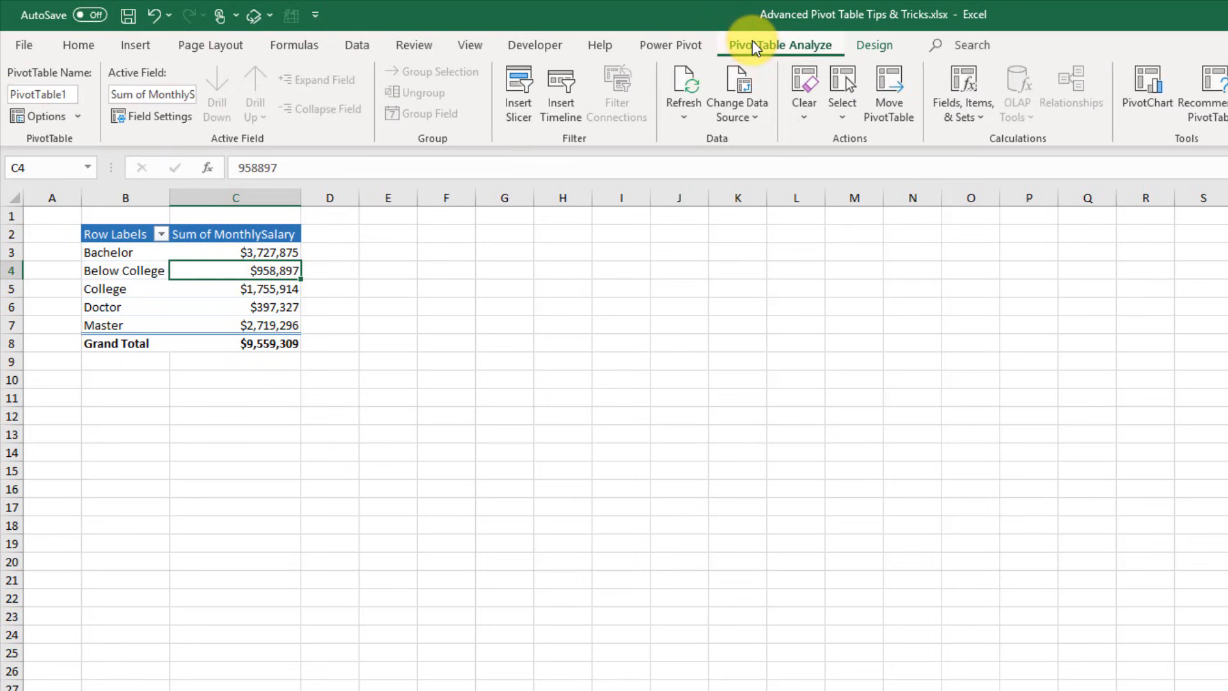
click(525, 108)
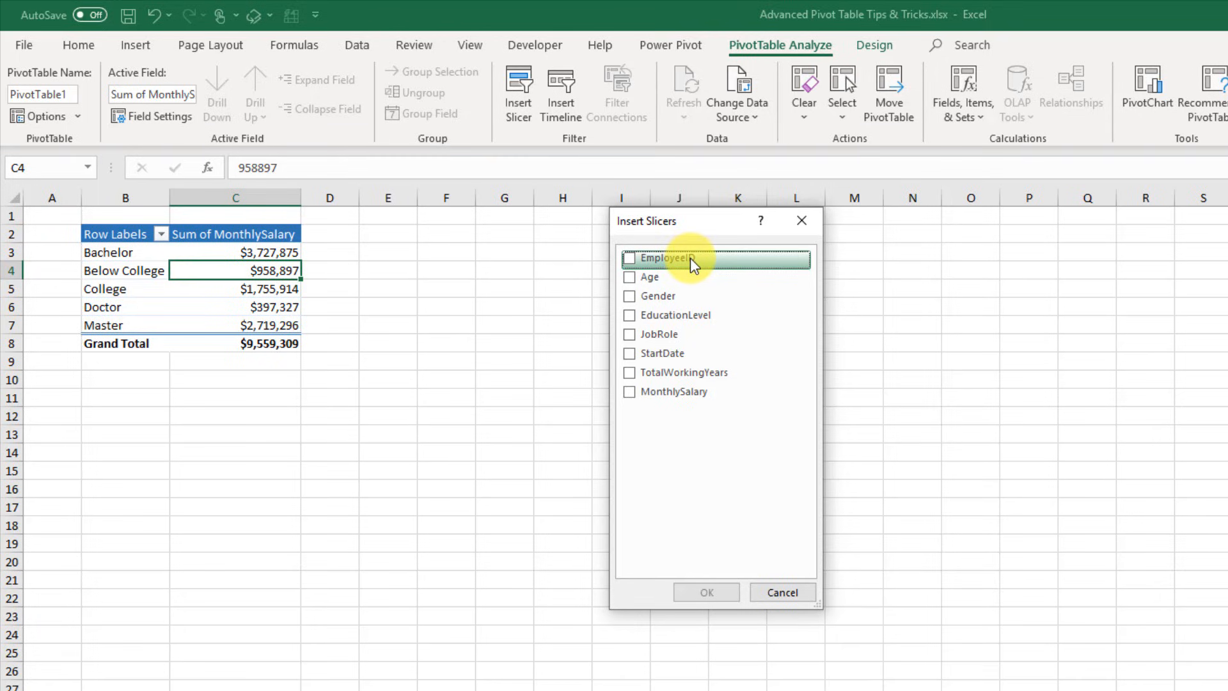
click(629, 297)
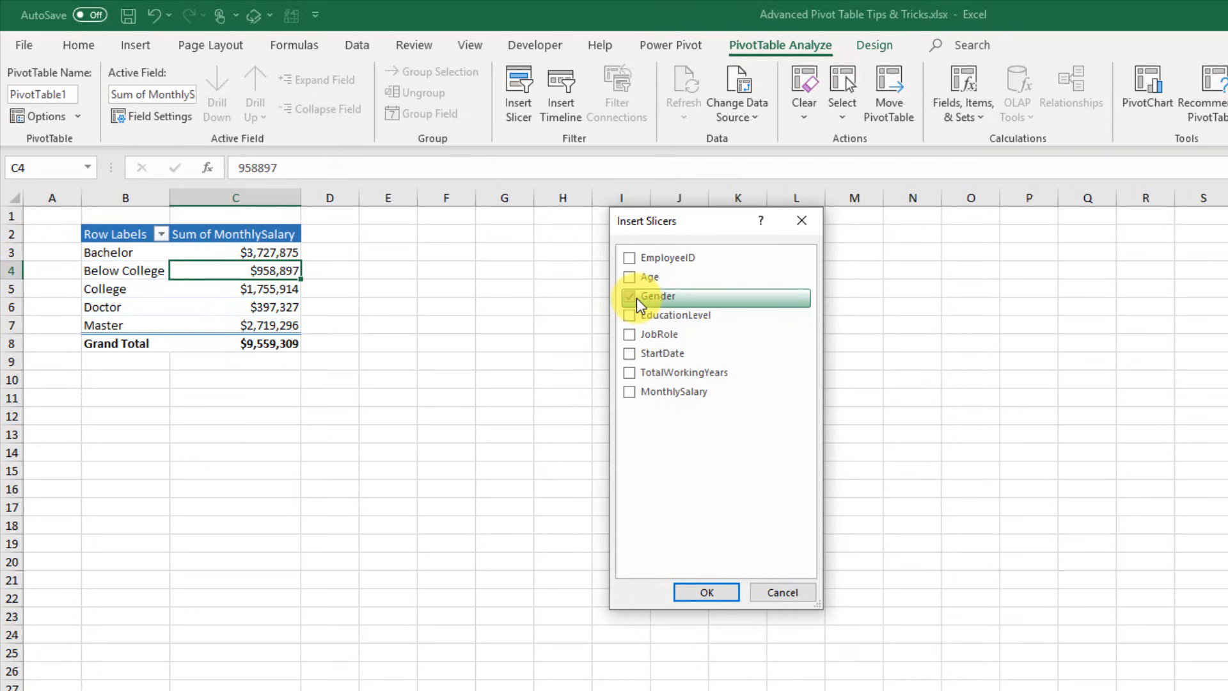
click(721, 589)
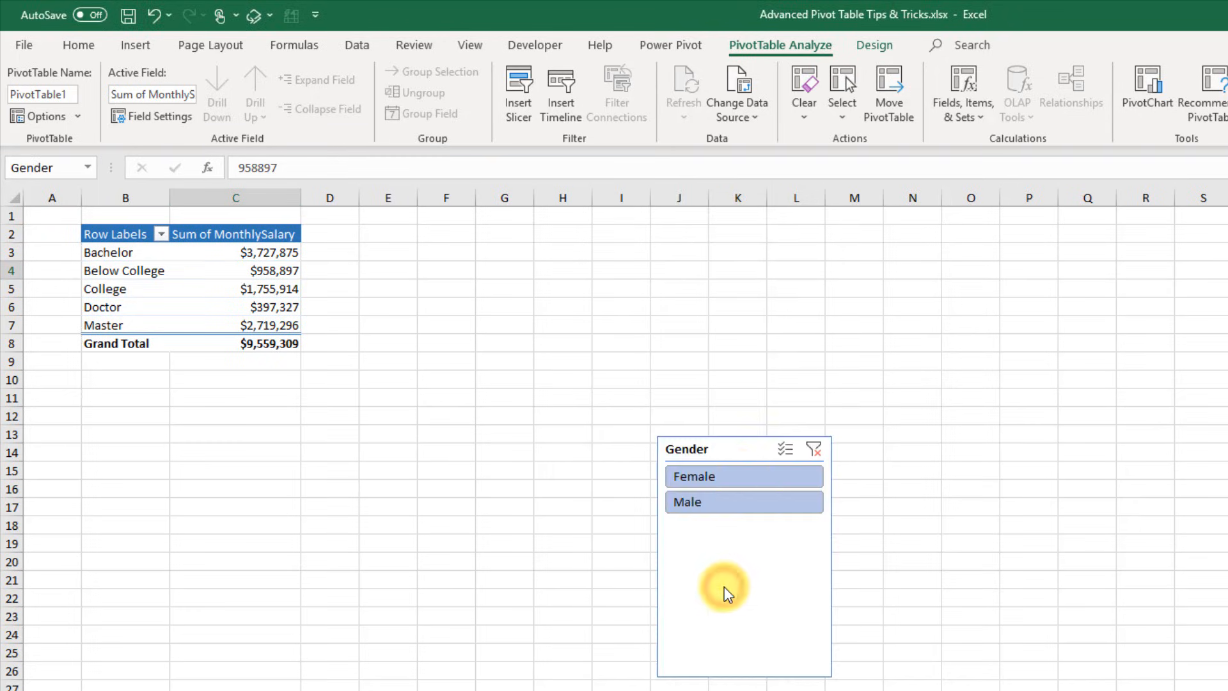
drag(734, 447, 544, 249)
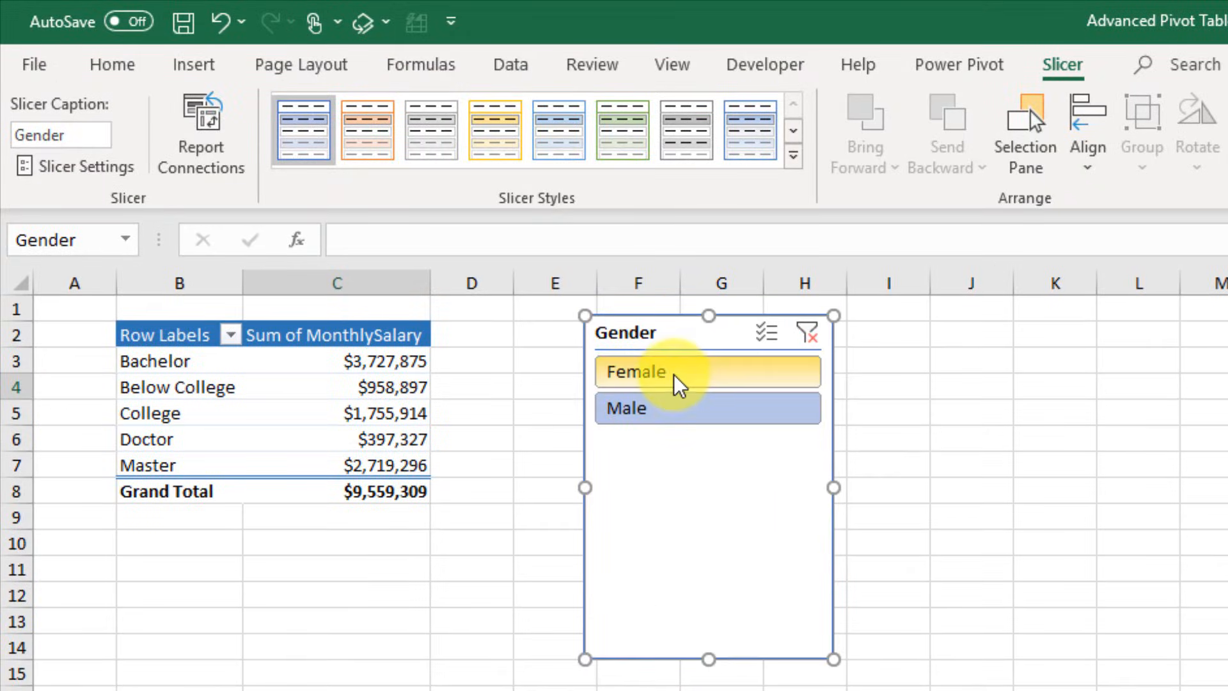
- Filter the PivotTable by Female with the Gender slicer, and switch the filter to Male
click(677, 384)
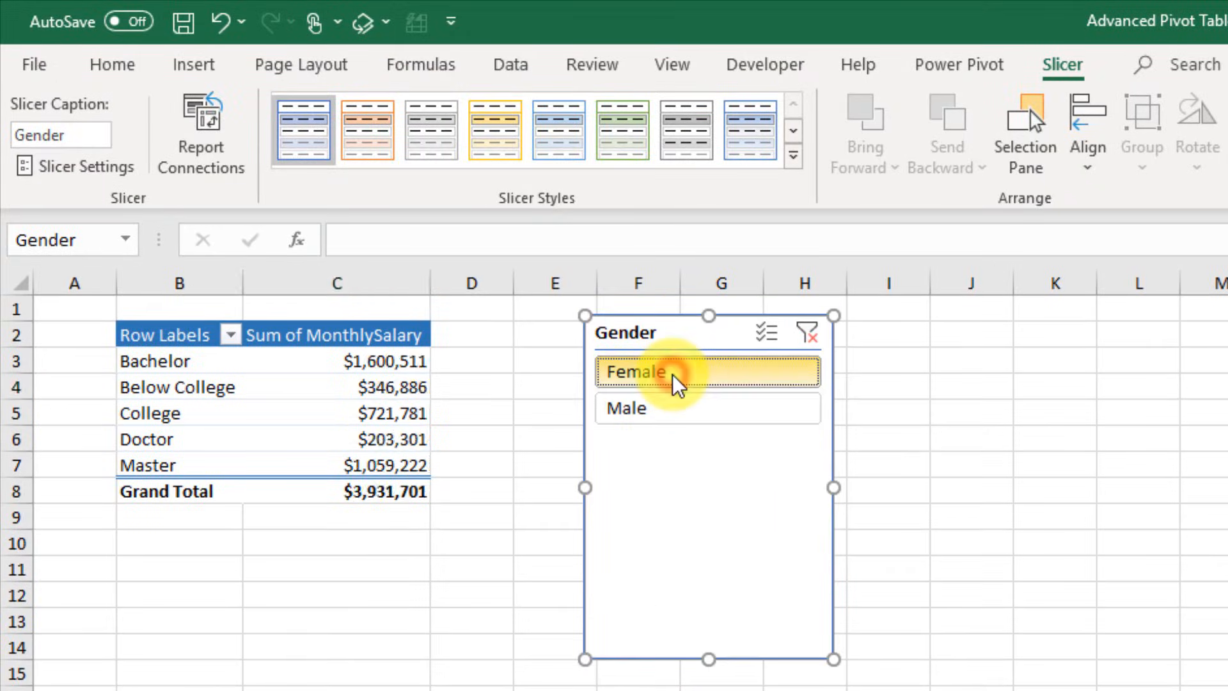
click(681, 408)
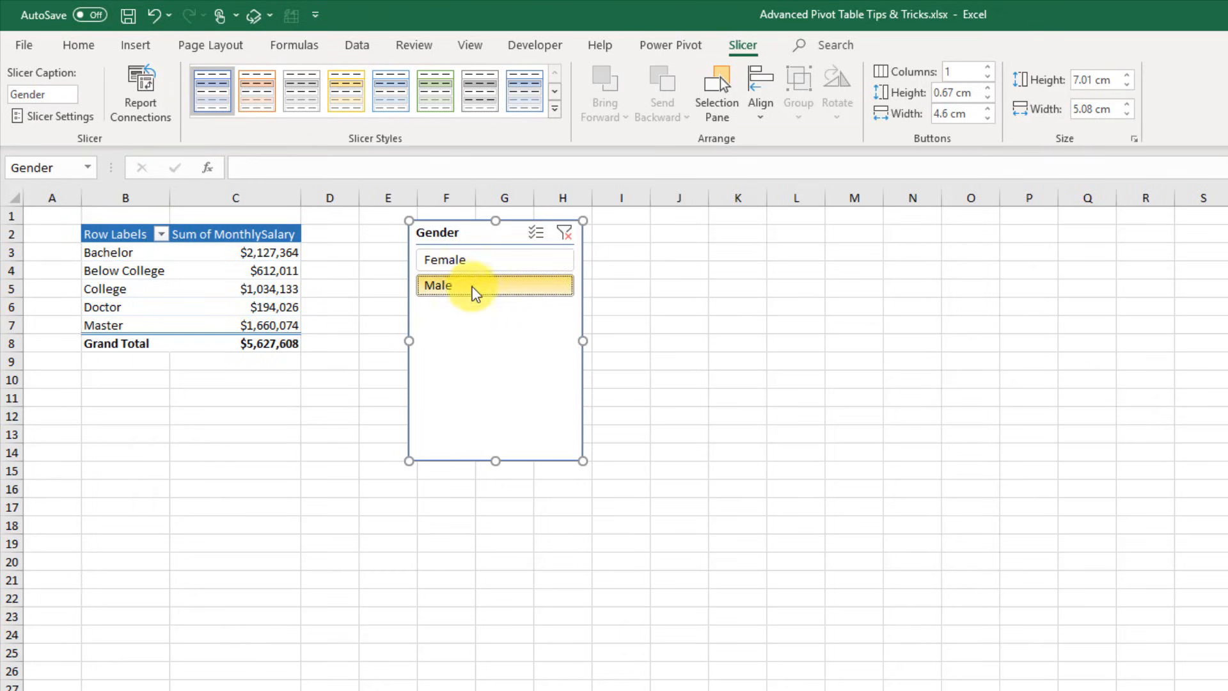
- Insert a timeline for the StartDate field and place it beside the PivotTable, over the Gender slicer
click(254, 287)
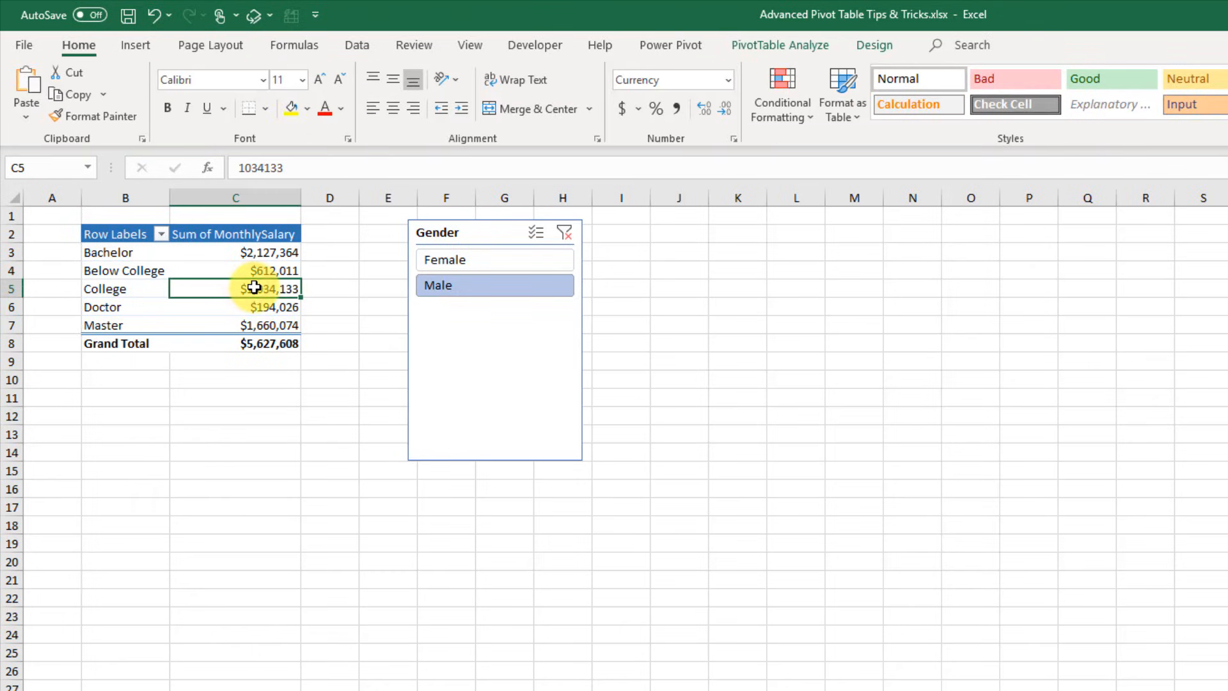
click(766, 44)
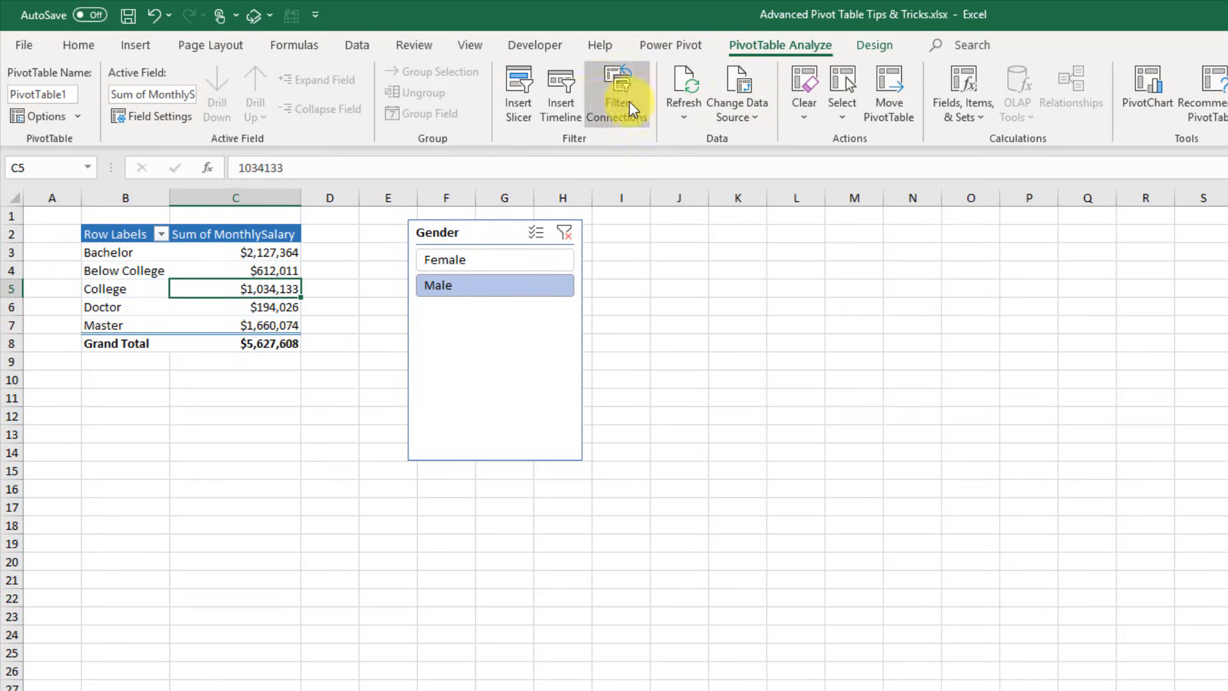
click(574, 105)
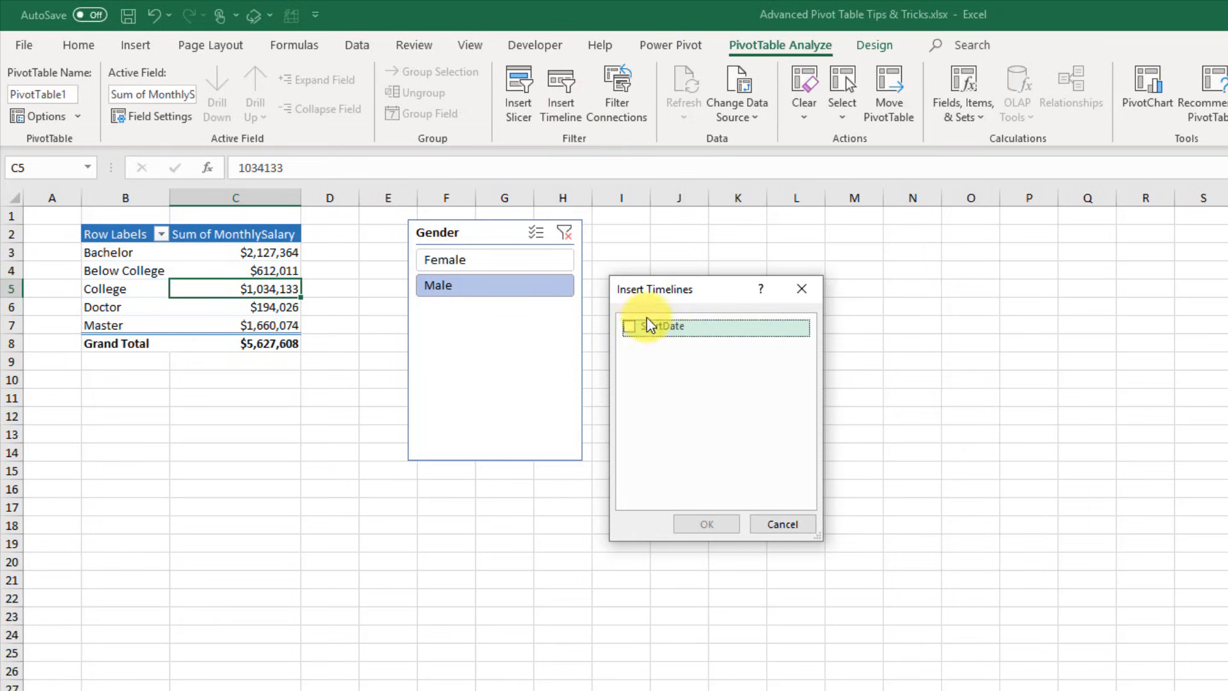
click(685, 333)
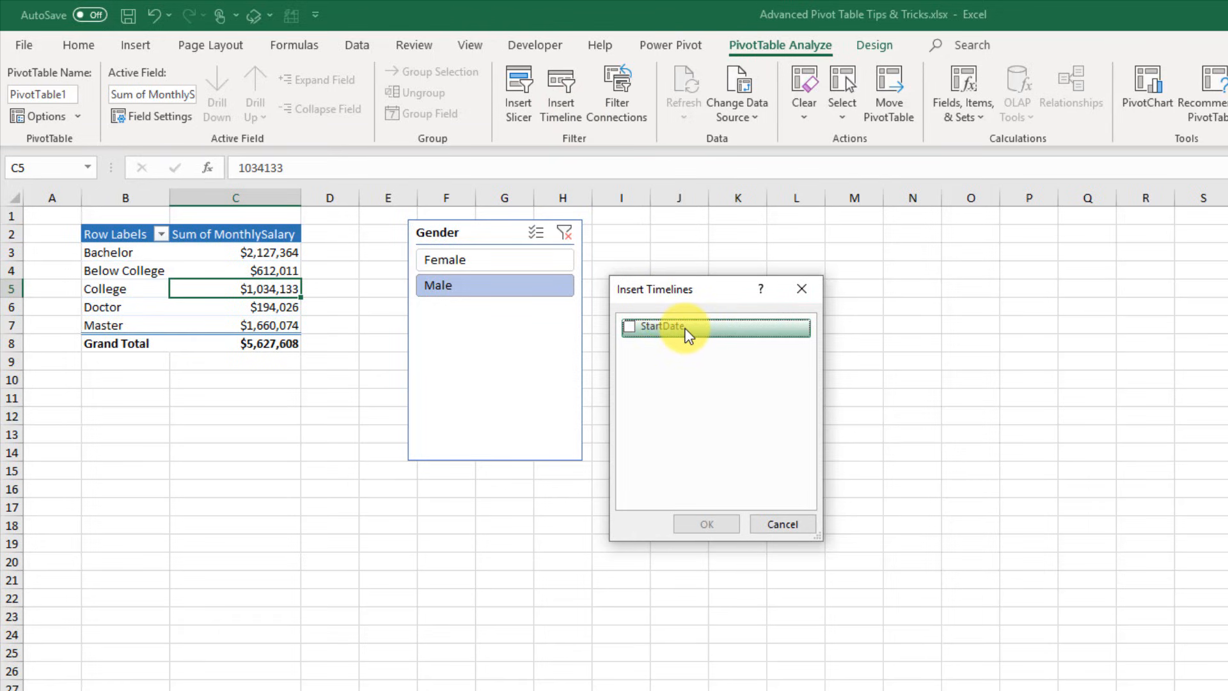
click(631, 328)
click(706, 524)
click(707, 524)
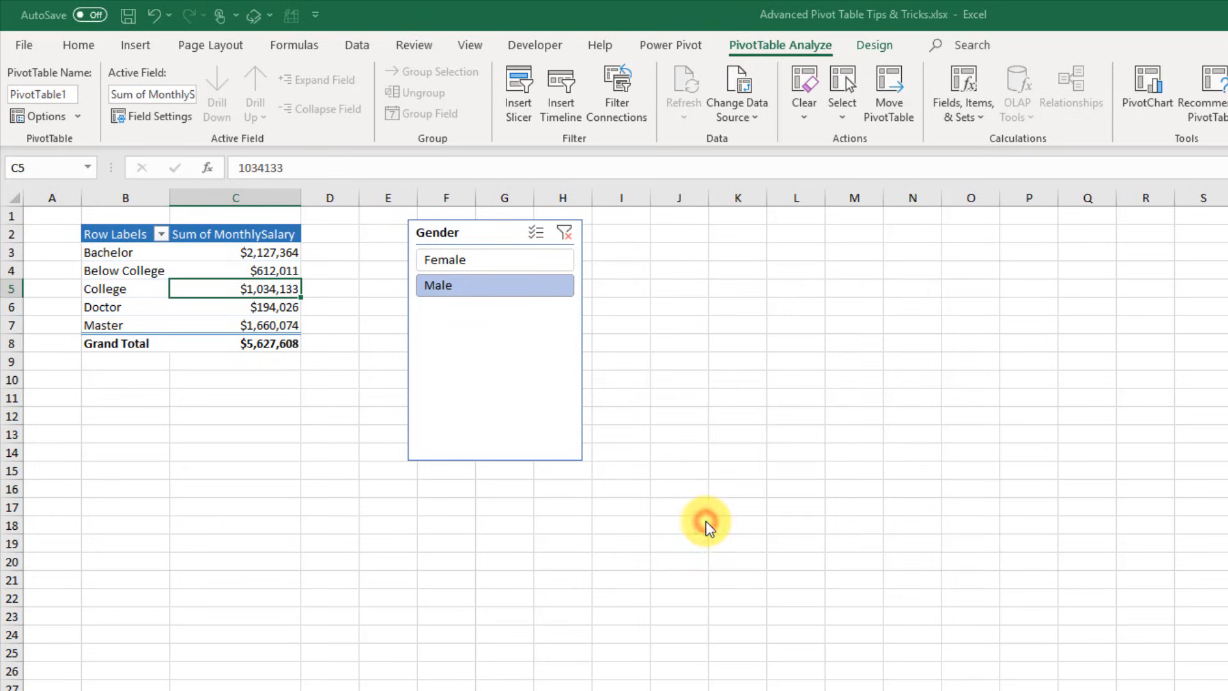
drag(708, 510, 480, 214)
click(481, 227)
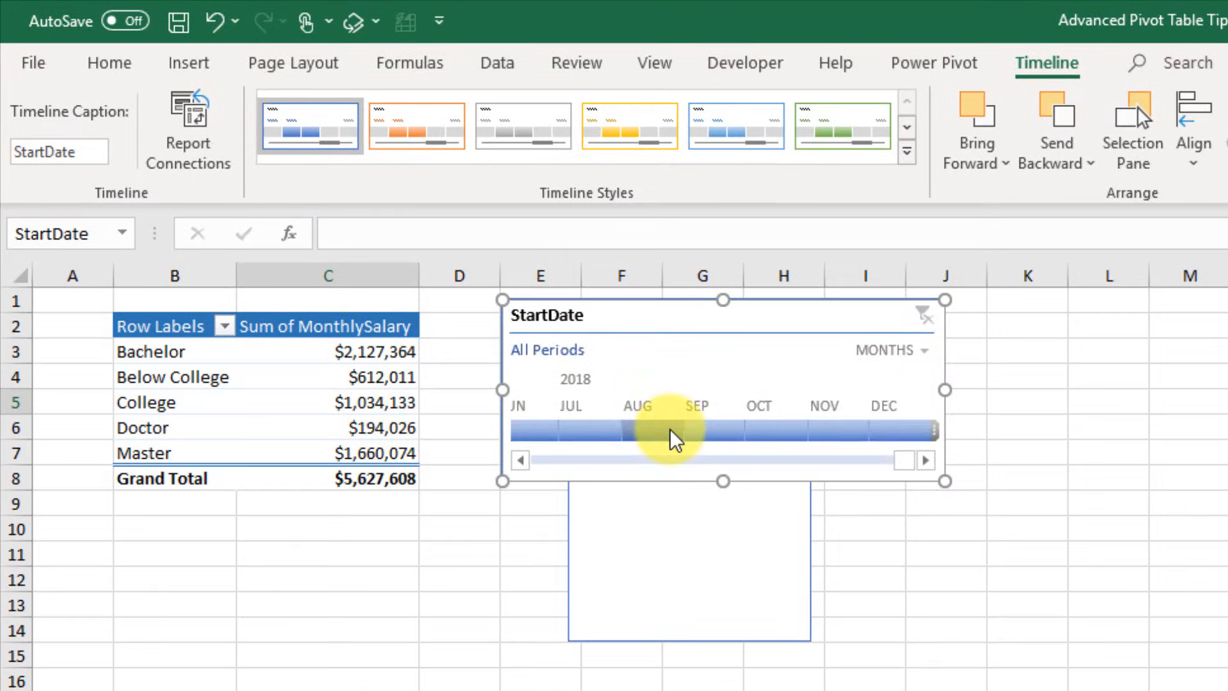
- Filter the StartDate timeline to Aug - Nov 2018, and change it to years with the range 2014 - 2016
drag(654, 422, 830, 441)
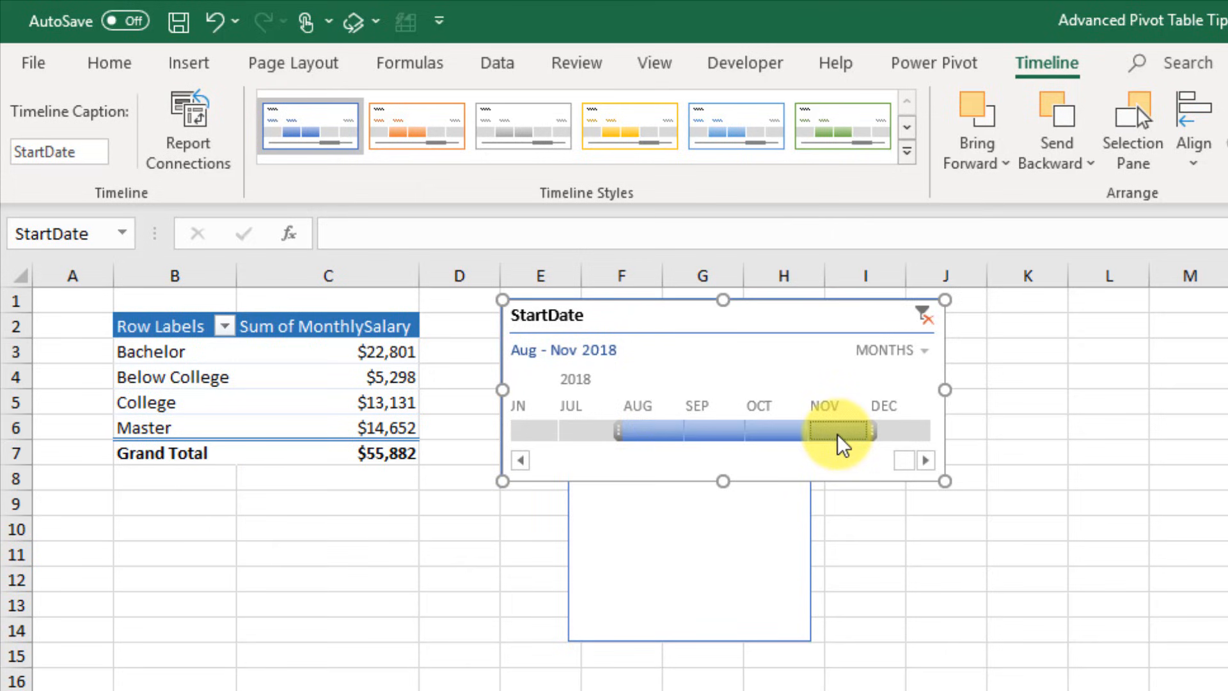
click(921, 351)
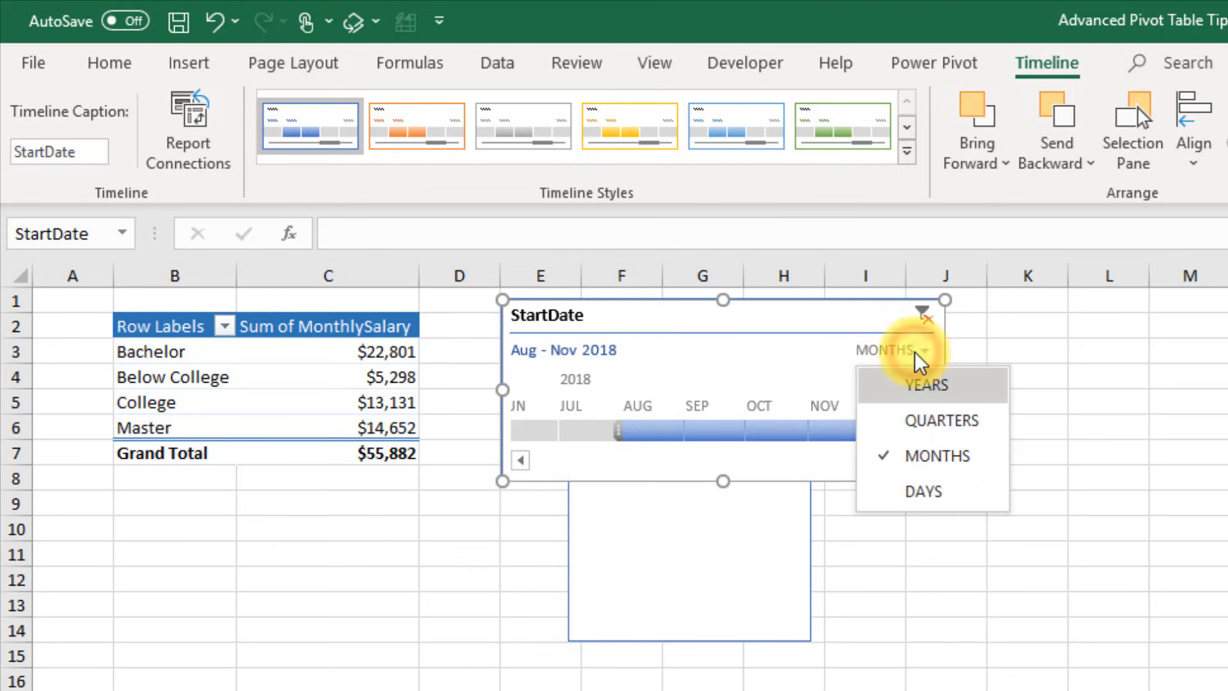
click(886, 389)
drag(638, 431, 755, 431)
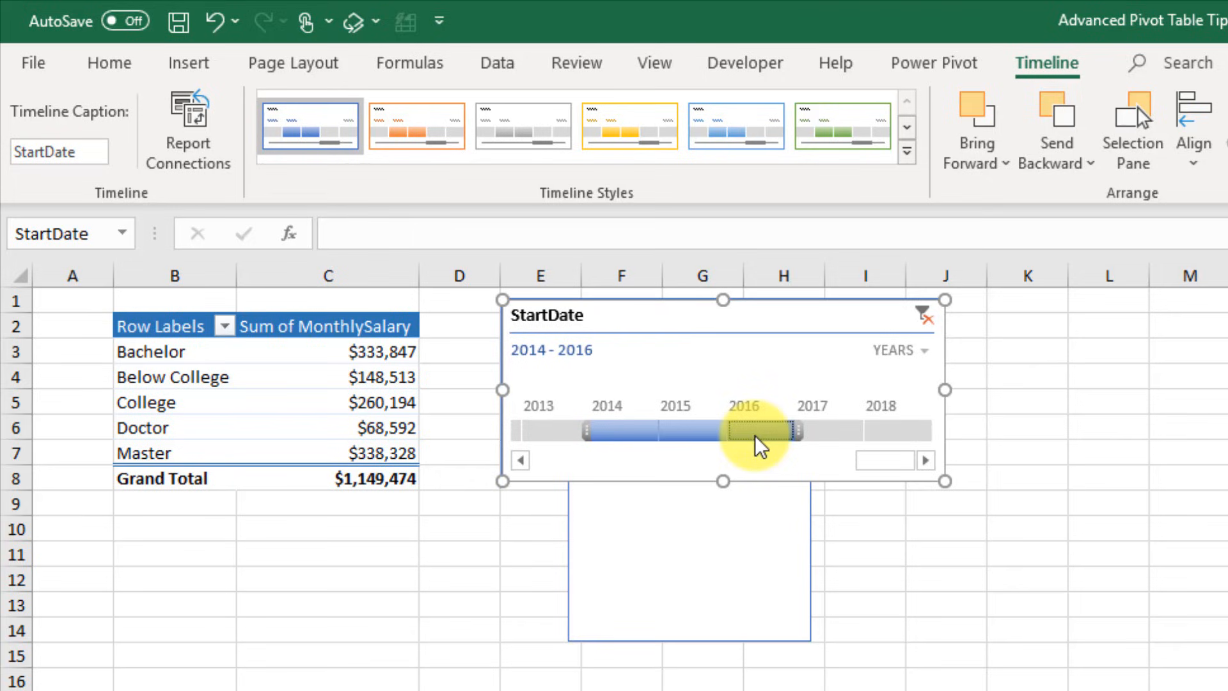
- Change the StartDate timeline's time level to quarters, followed by days
click(898, 350)
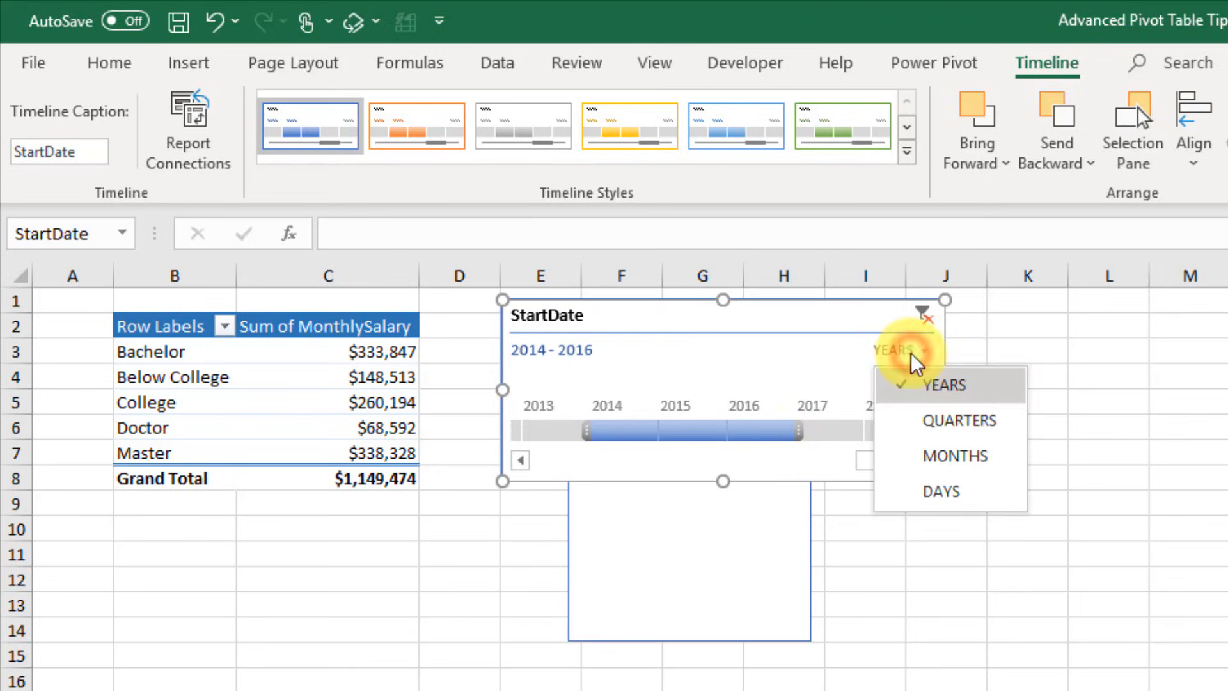
click(918, 422)
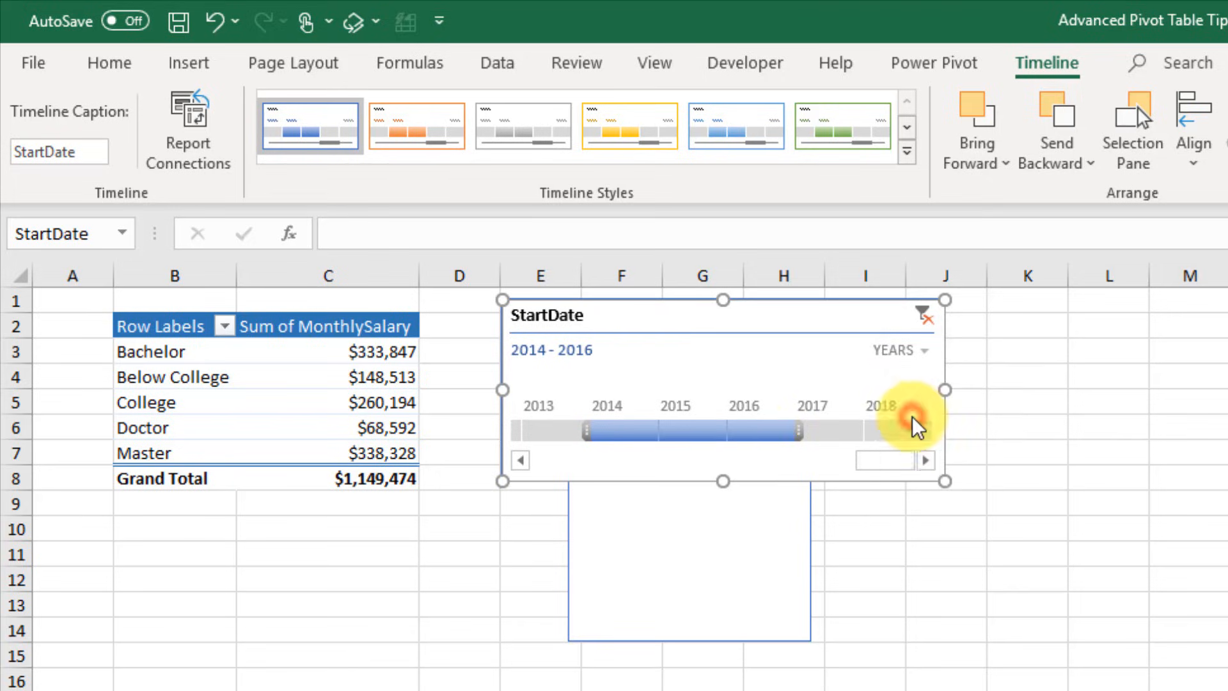
click(913, 350)
click(907, 490)
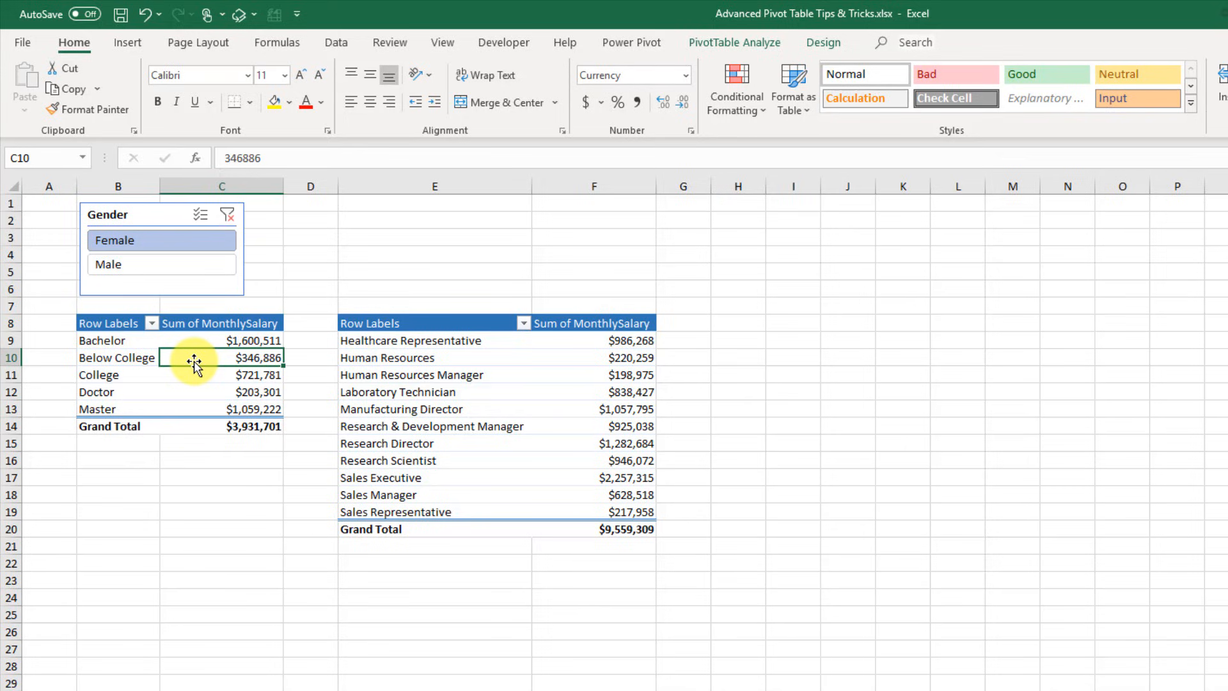
- Switch the Gender slicer between Male and Female to filter the education level PivotTable, ending on Male
click(145, 265)
click(152, 244)
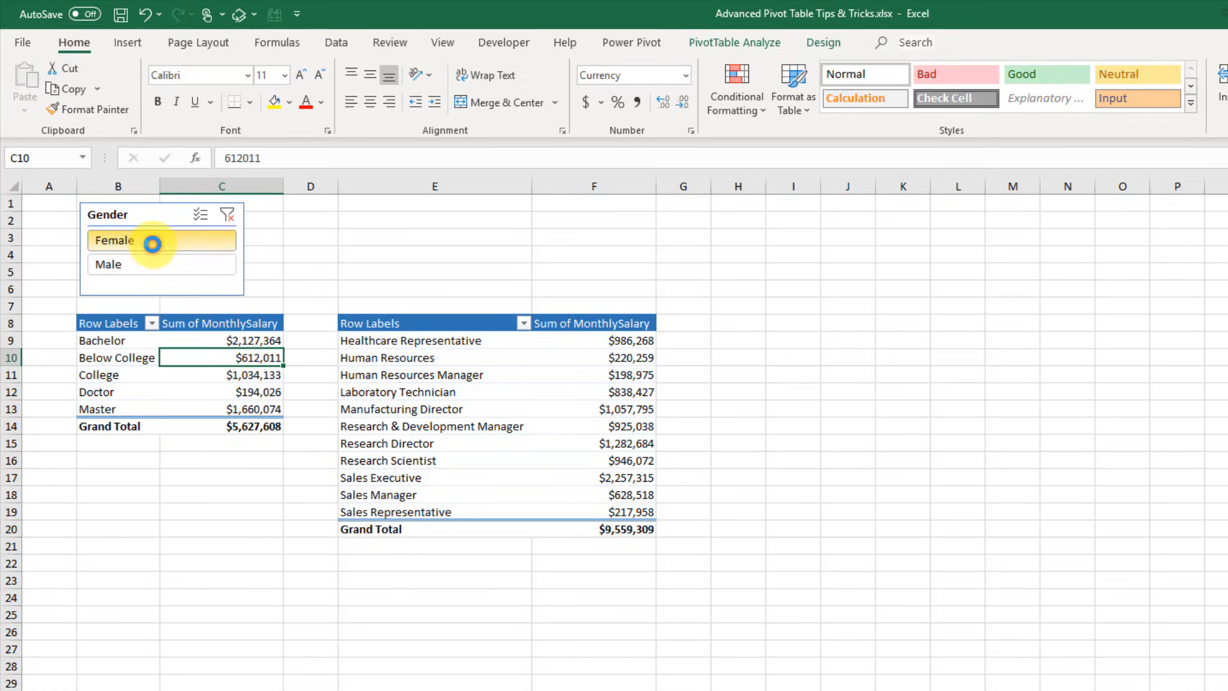
click(147, 266)
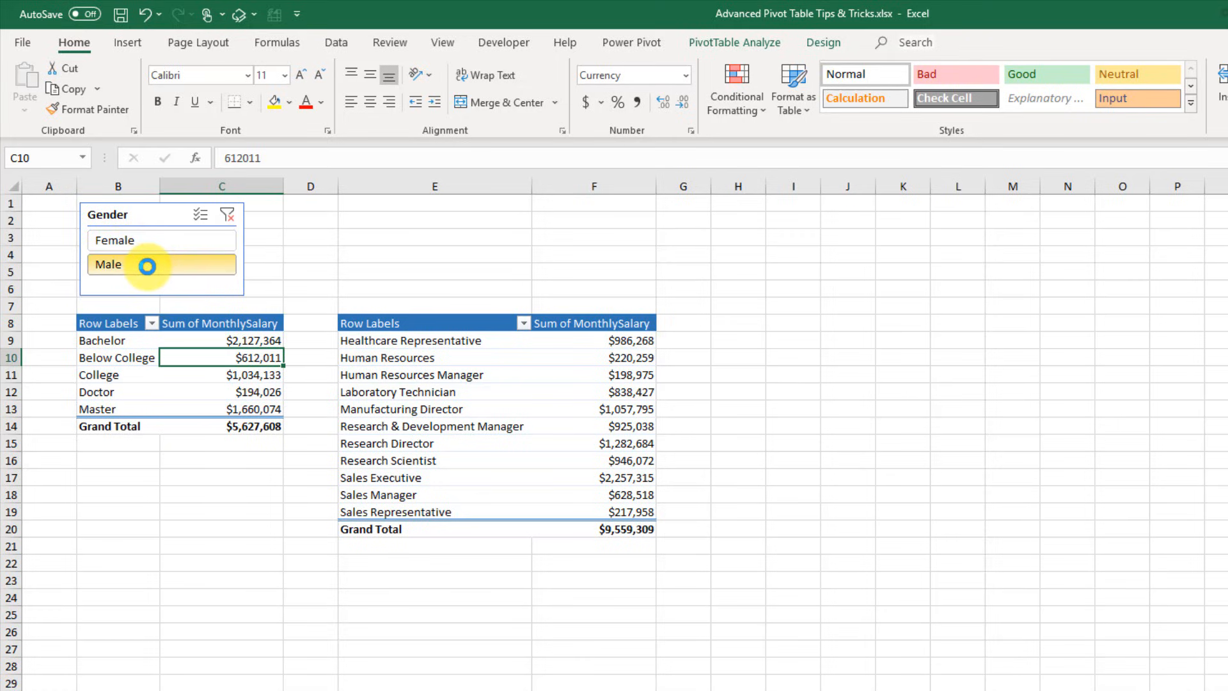
- Connect the Gender slicer to PivotTable3 as well through its report connections
right_click(151, 215)
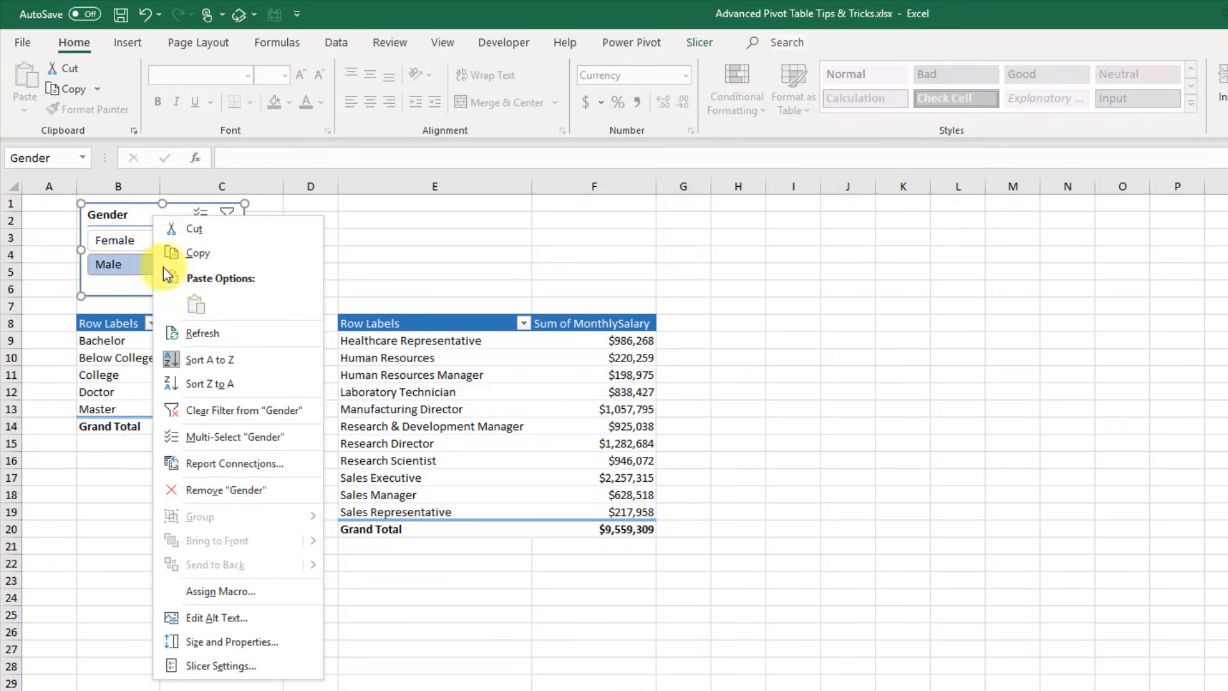
click(201, 465)
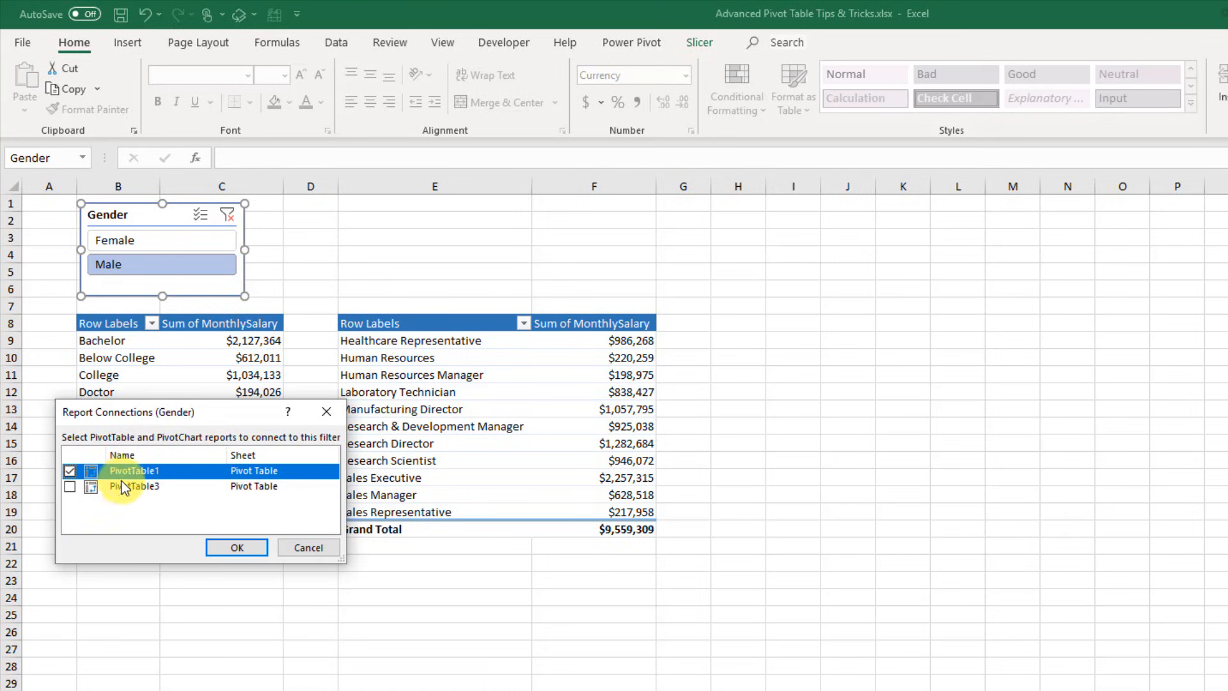
click(70, 487)
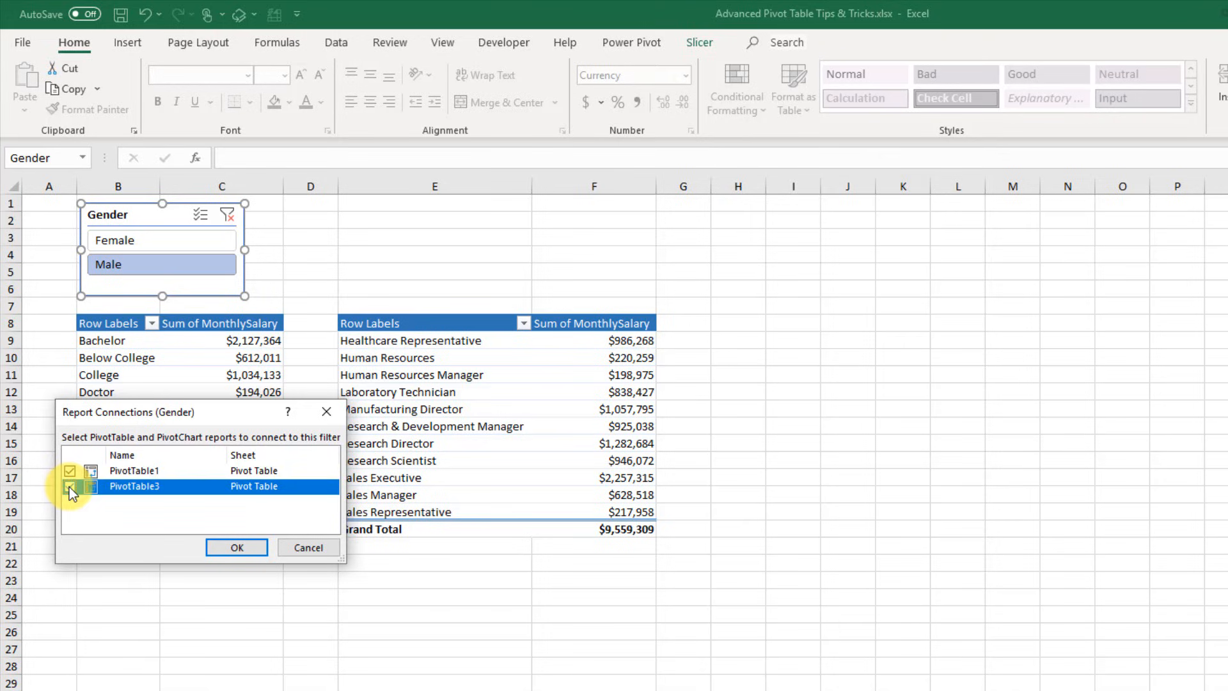
click(229, 547)
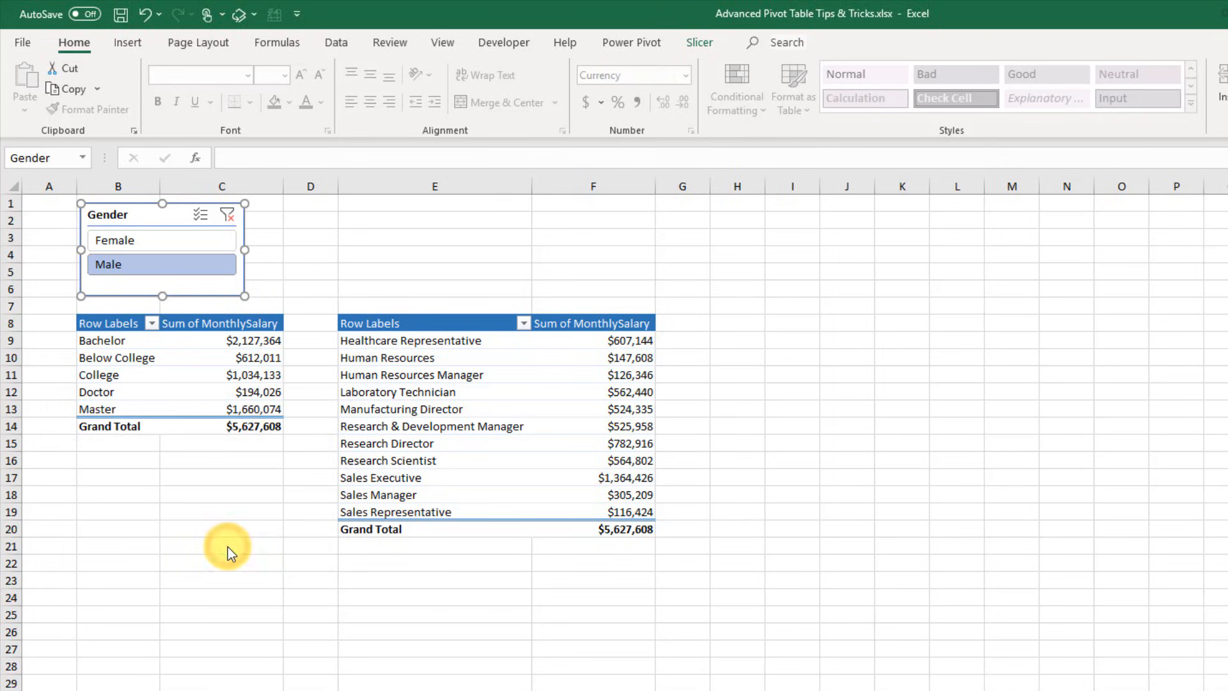
- Filter both connected PivotTables with the Gender slicer, alternating between Female and Male and ending on Female
click(158, 241)
click(158, 262)
click(157, 243)
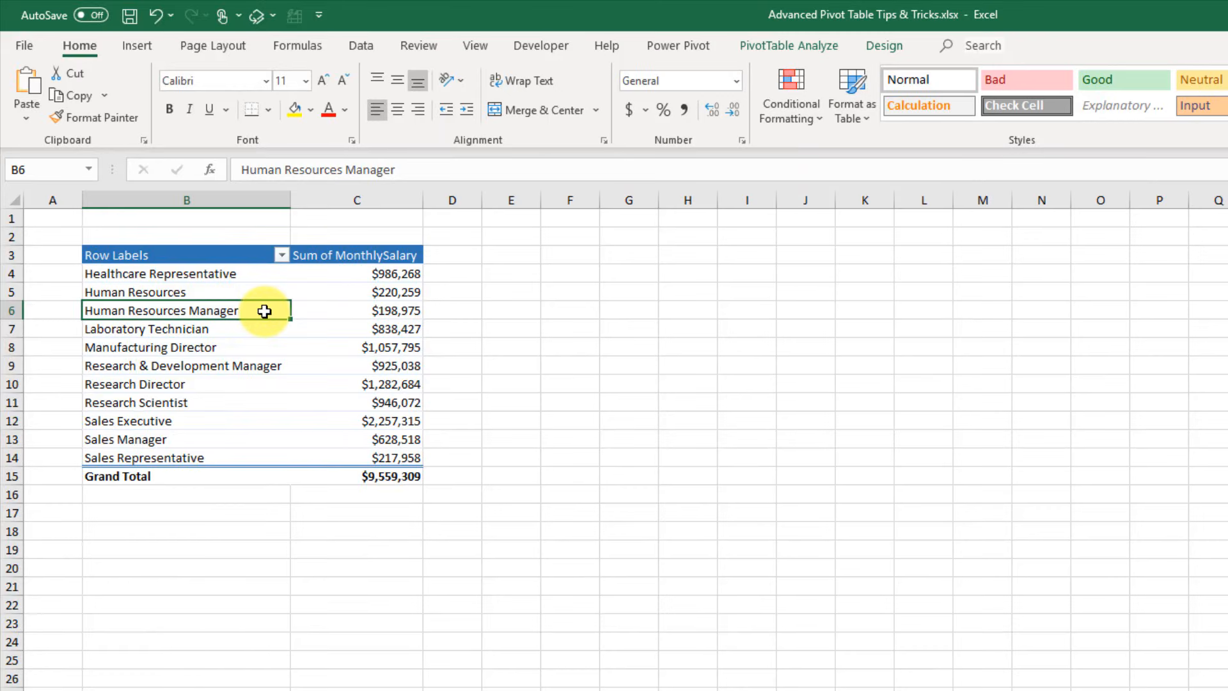
- Apply a Top 10 value filter to the JobRole row labels, showing the top 3 items by Sum of MonthlySalary
click(280, 255)
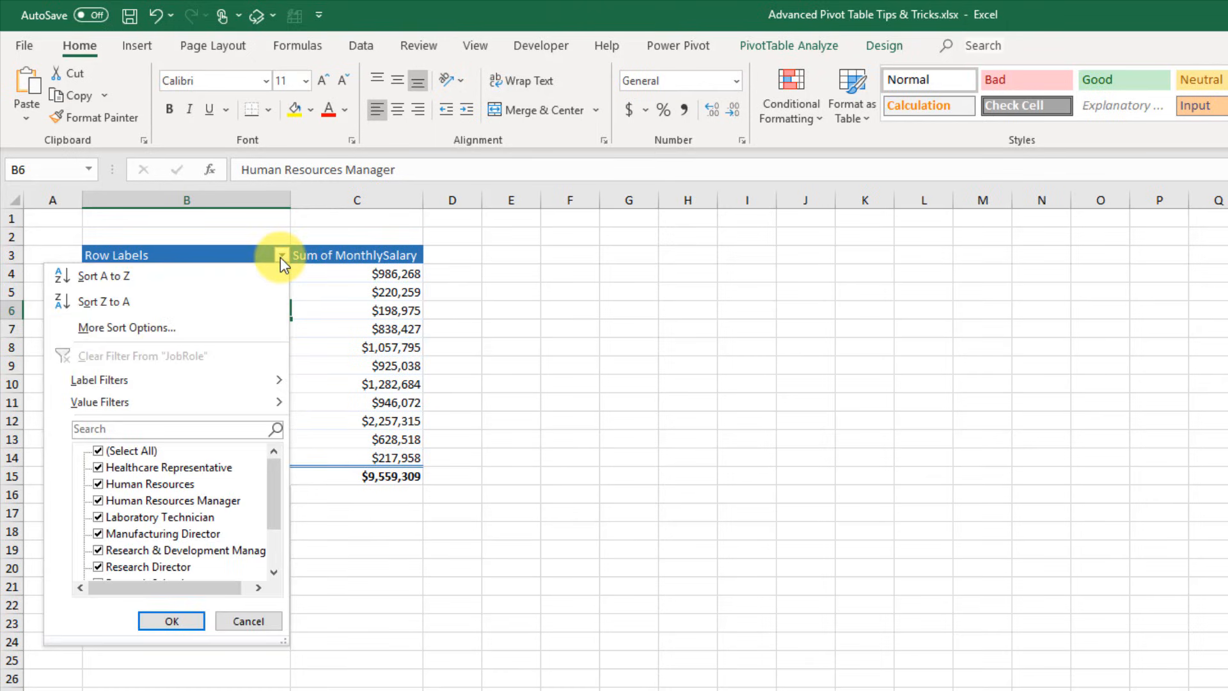
click(208, 403)
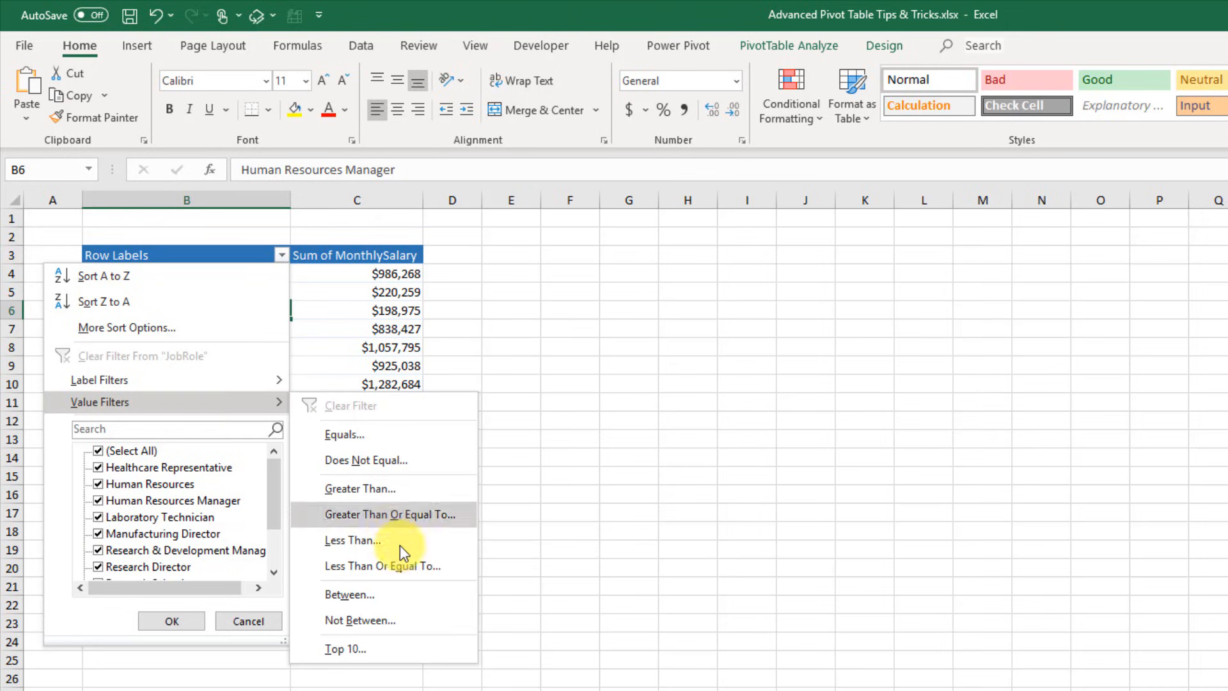
click(407, 659)
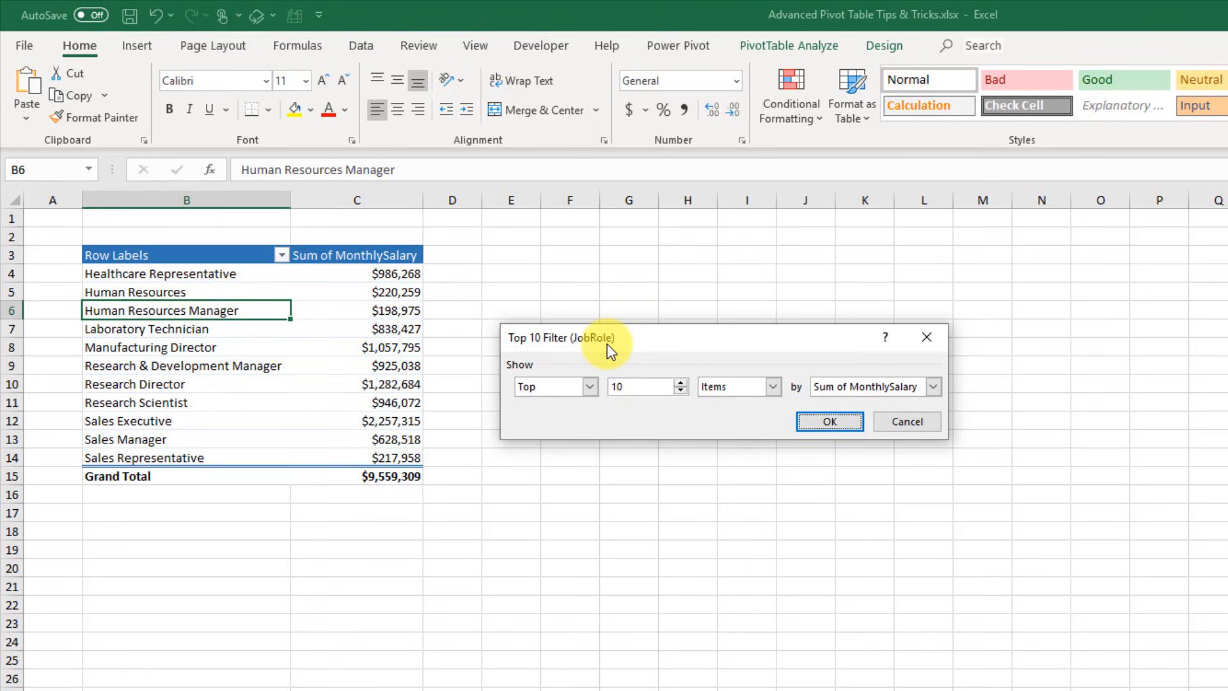
click(586, 388)
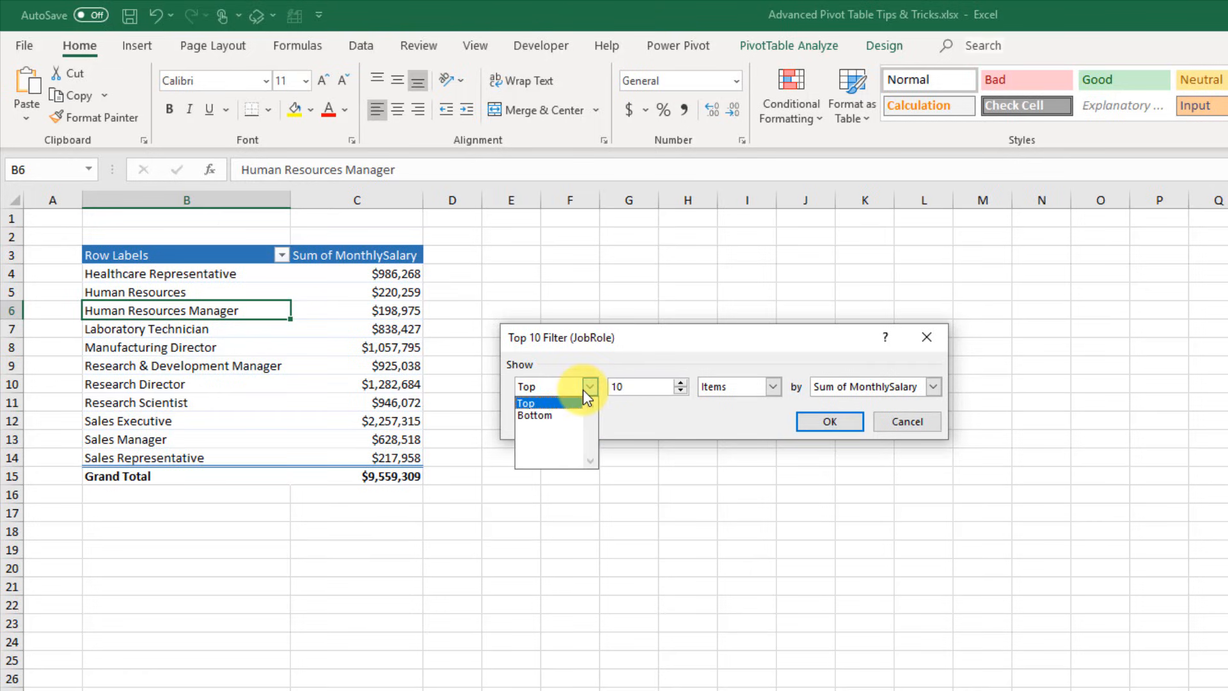
click(584, 390)
click(627, 387)
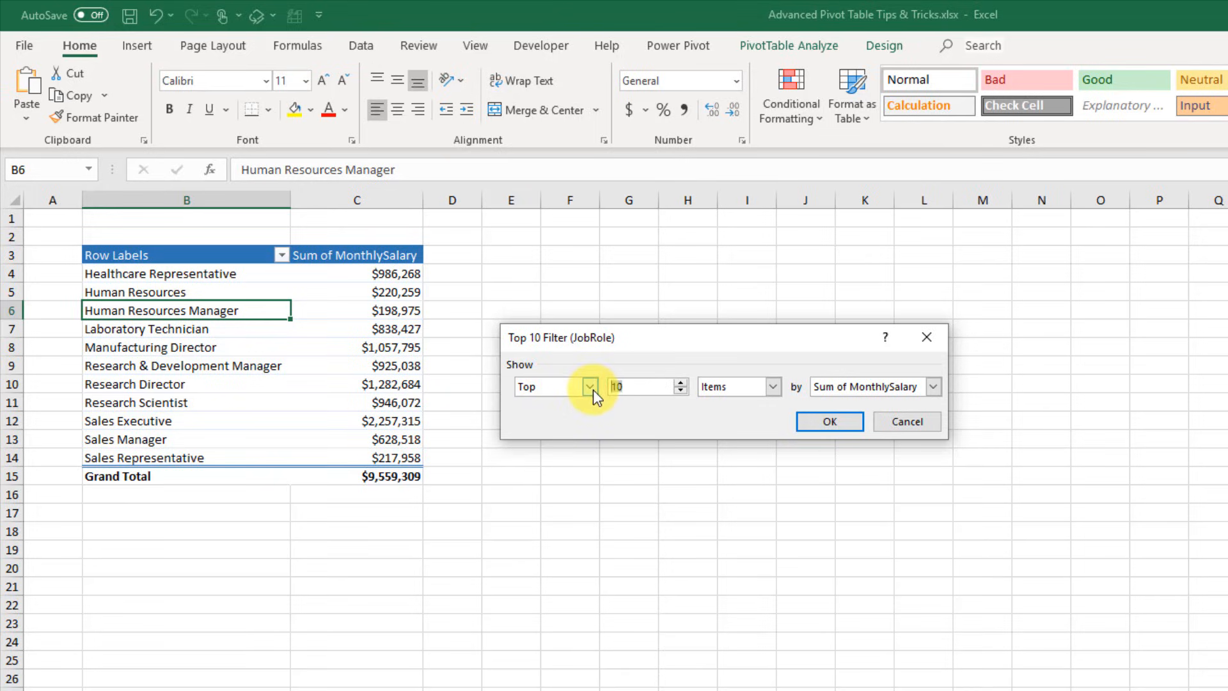
text(3)
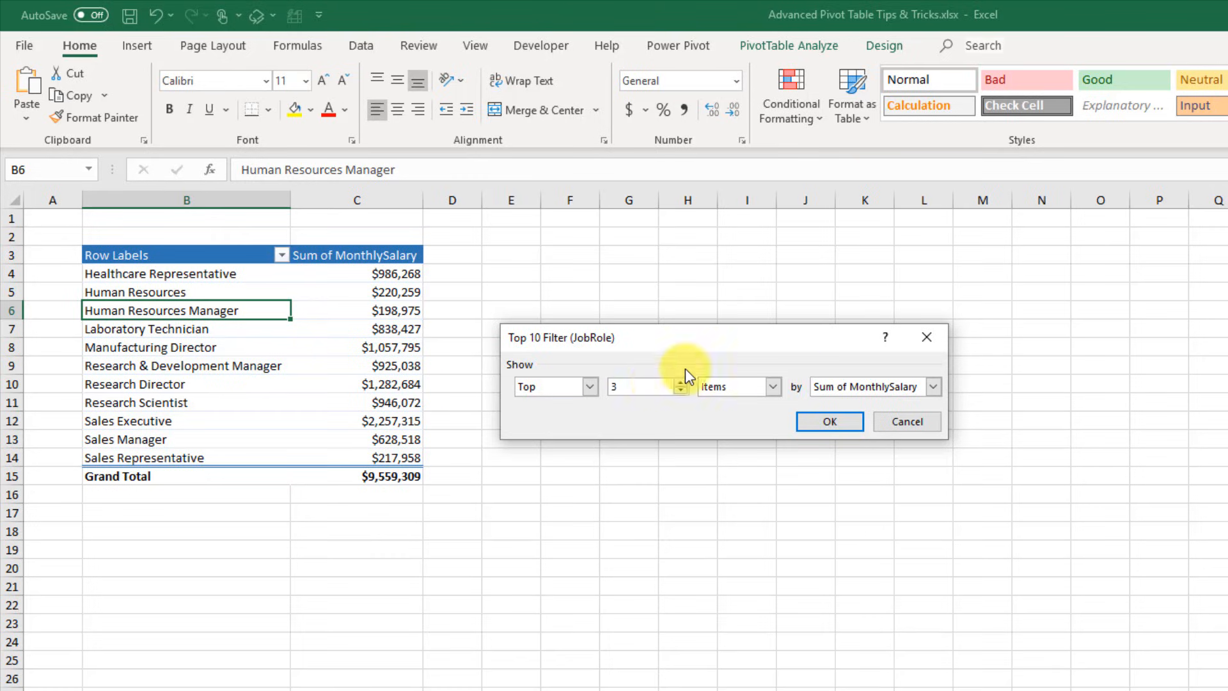
click(848, 385)
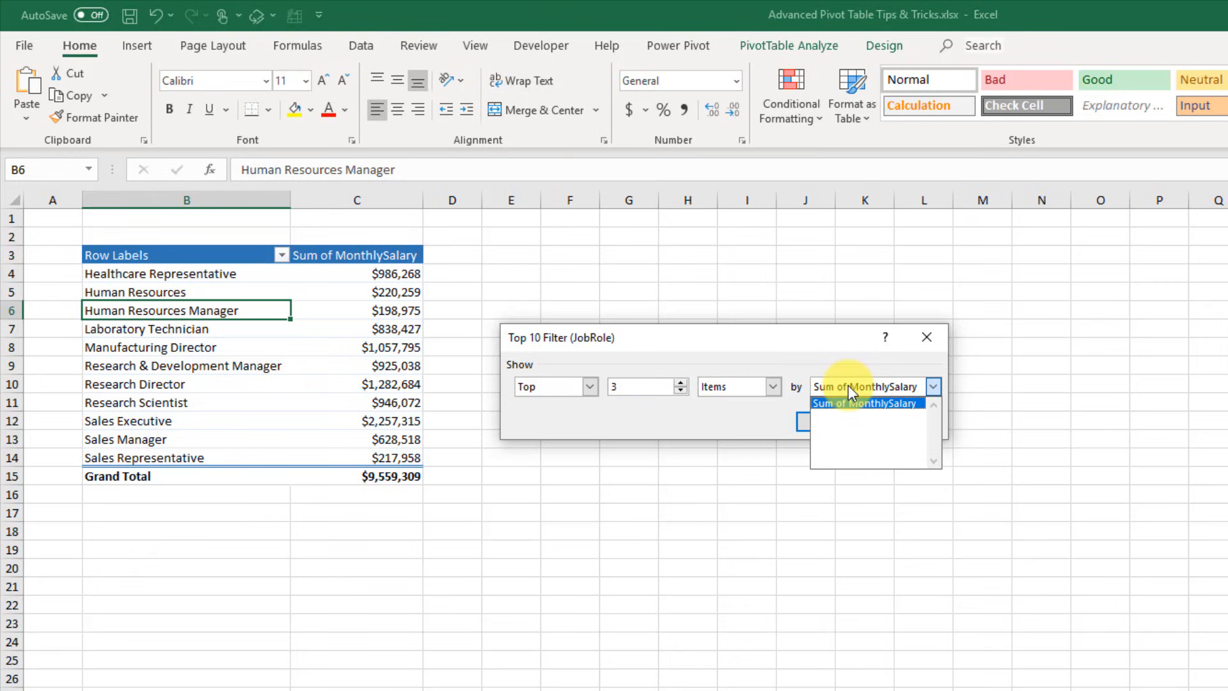
click(848, 385)
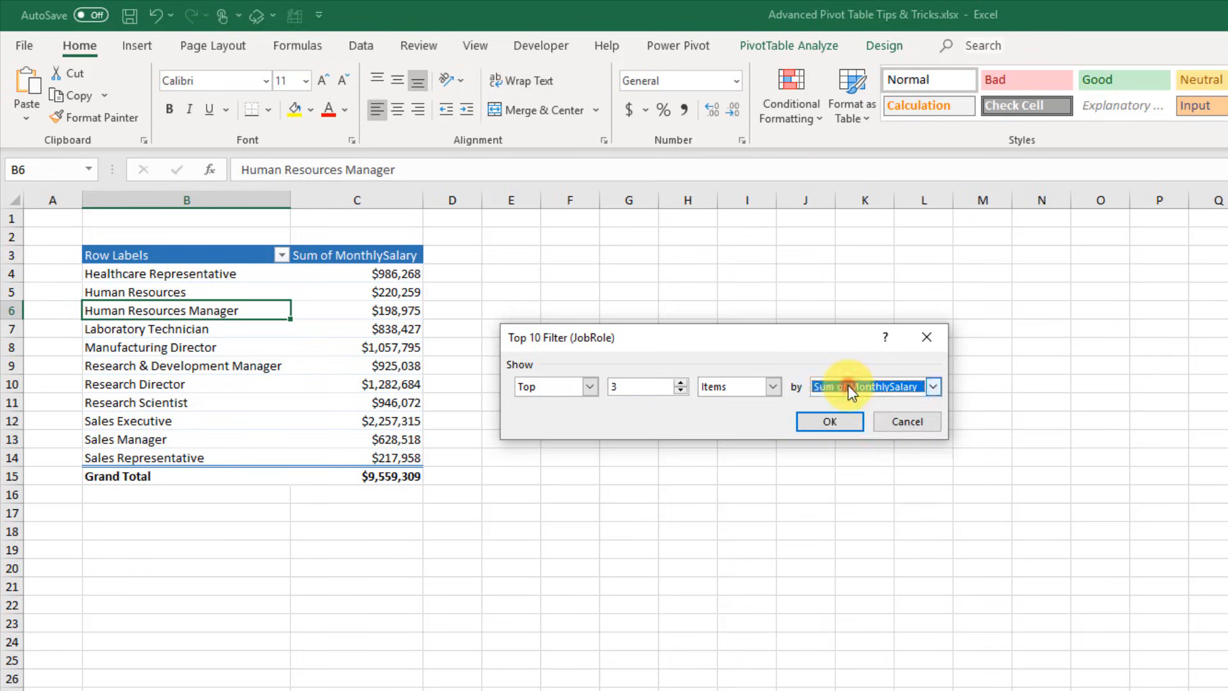
click(831, 421)
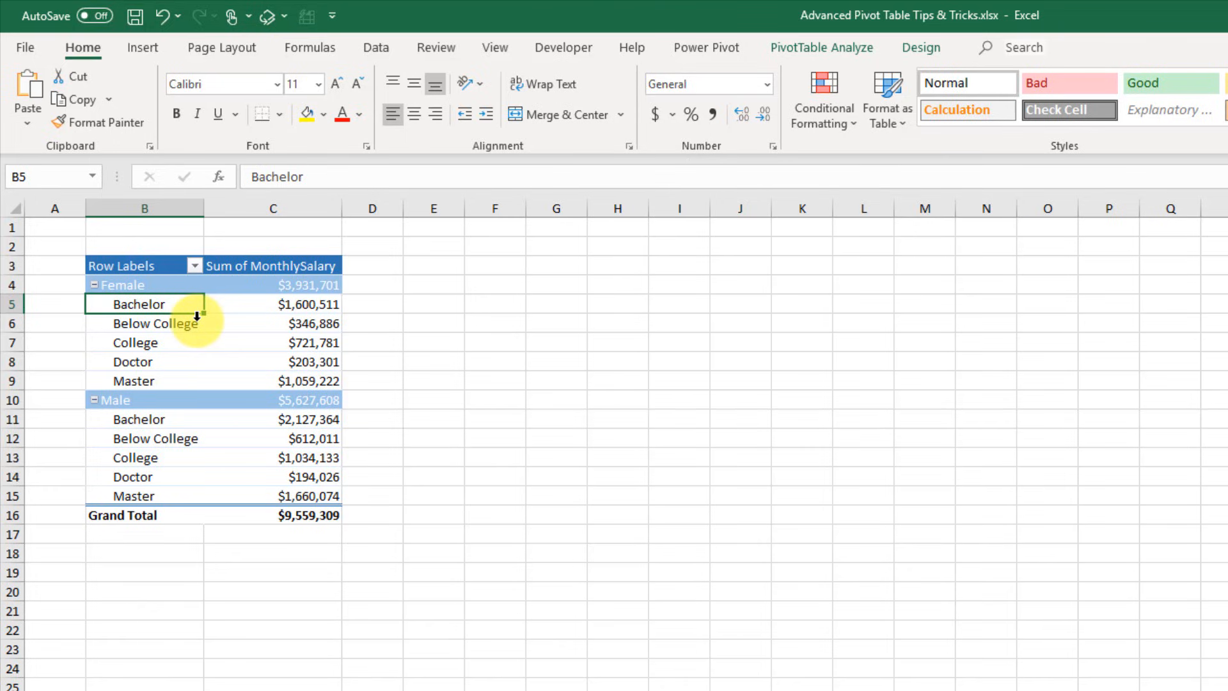
- Review the Female and Male subtotal rows and switch the Gender row field's subtotals to Custom in its field settings
drag(183, 287, 263, 289)
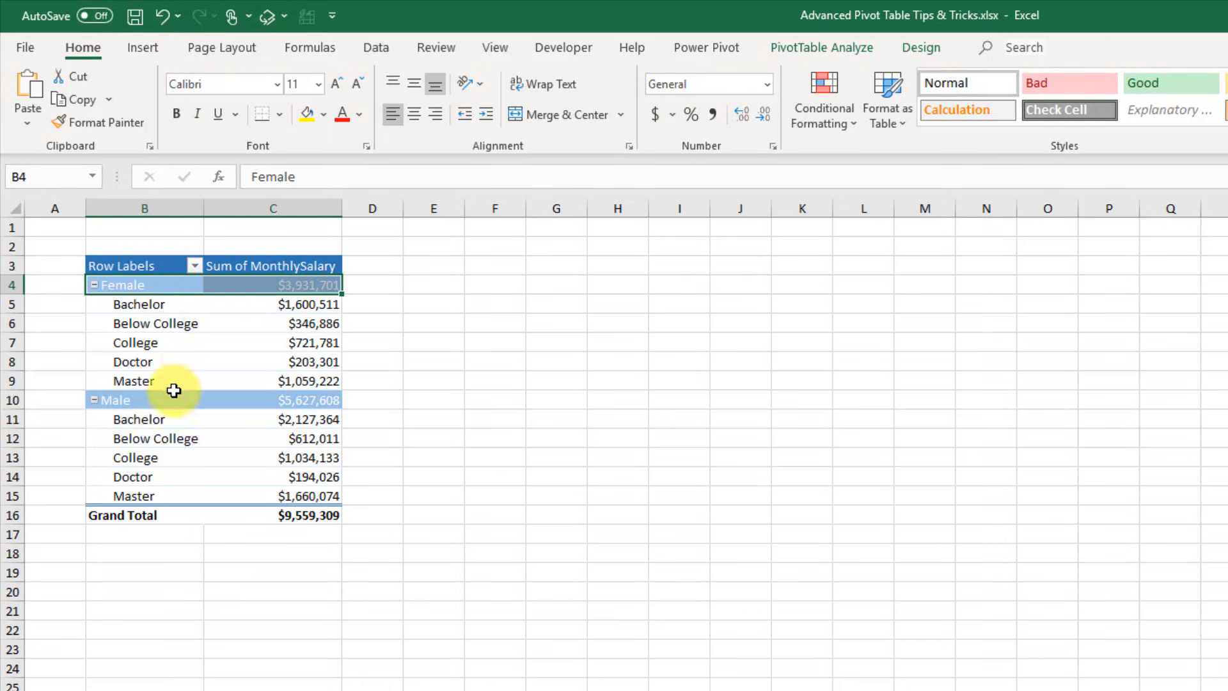
drag(171, 400, 250, 399)
click(251, 398)
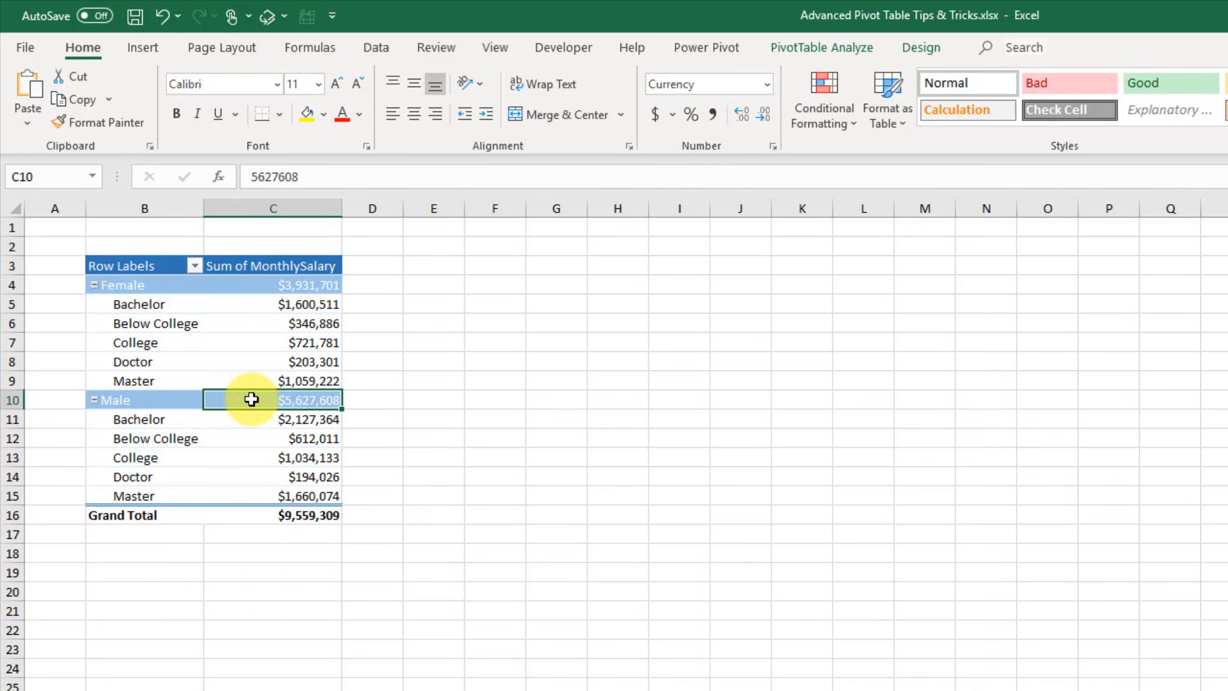
drag(251, 420, 250, 491)
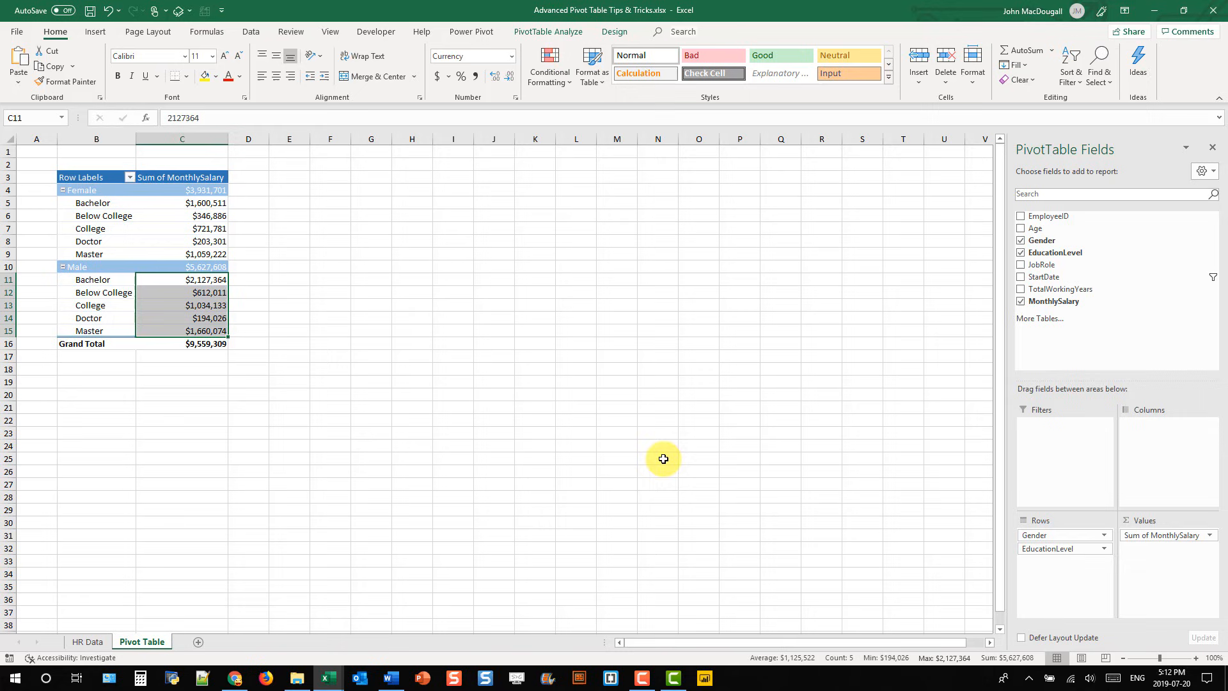
click(1053, 535)
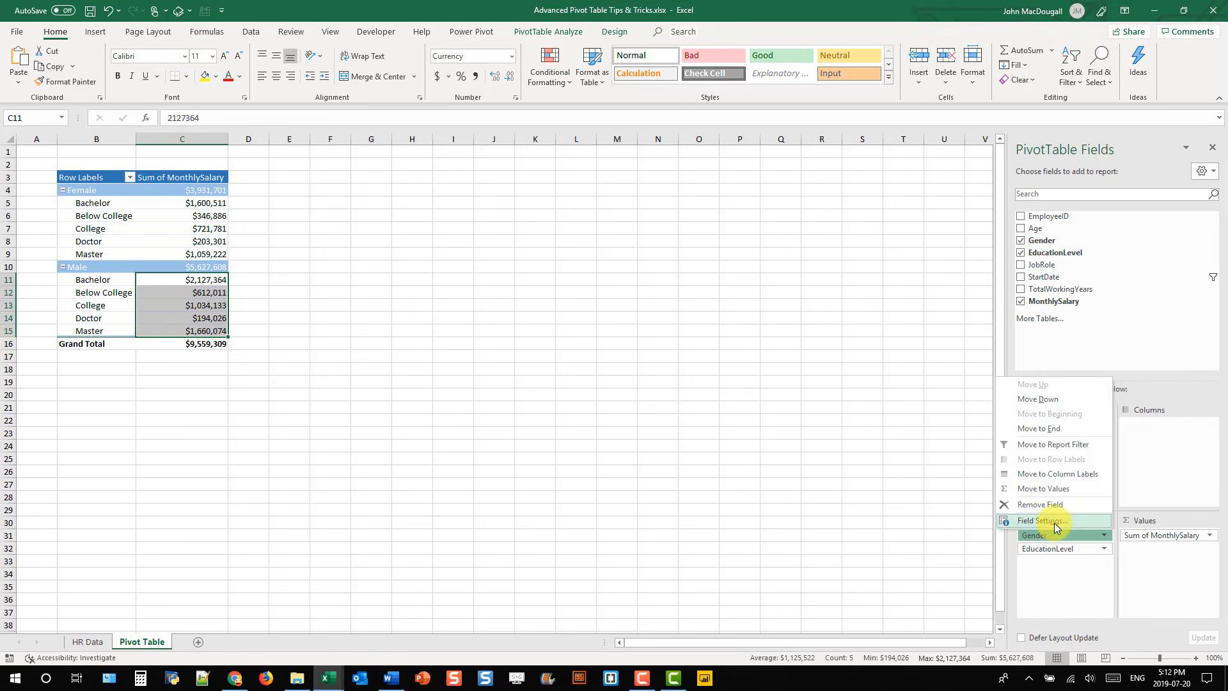
click(1055, 521)
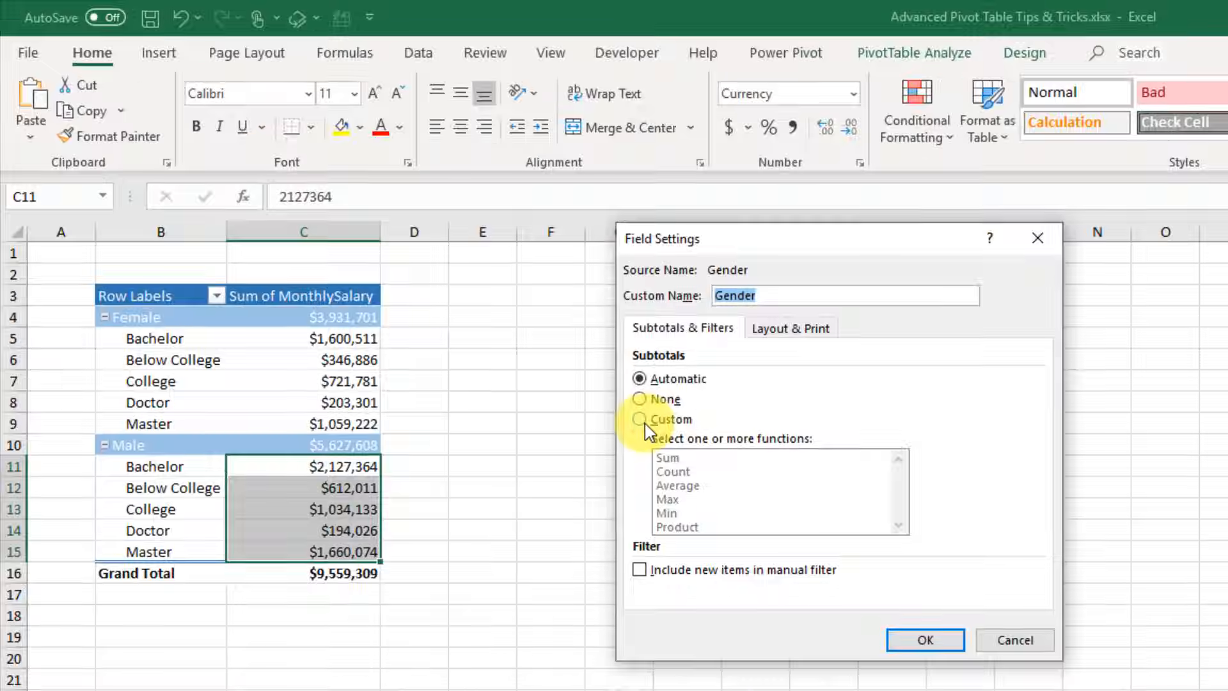
click(386, 254)
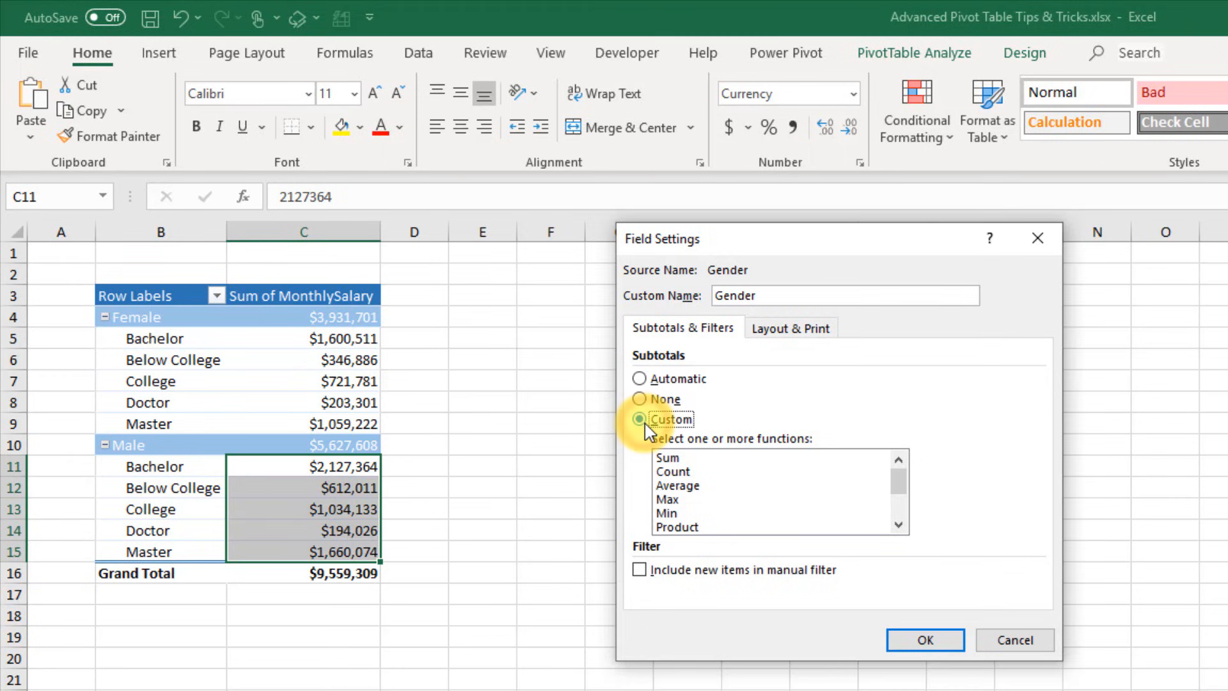
- Apply Sum, Count, Average, Max and Min as the Gender field's subtotal functions and inspect the Female subtotals
click(680, 459)
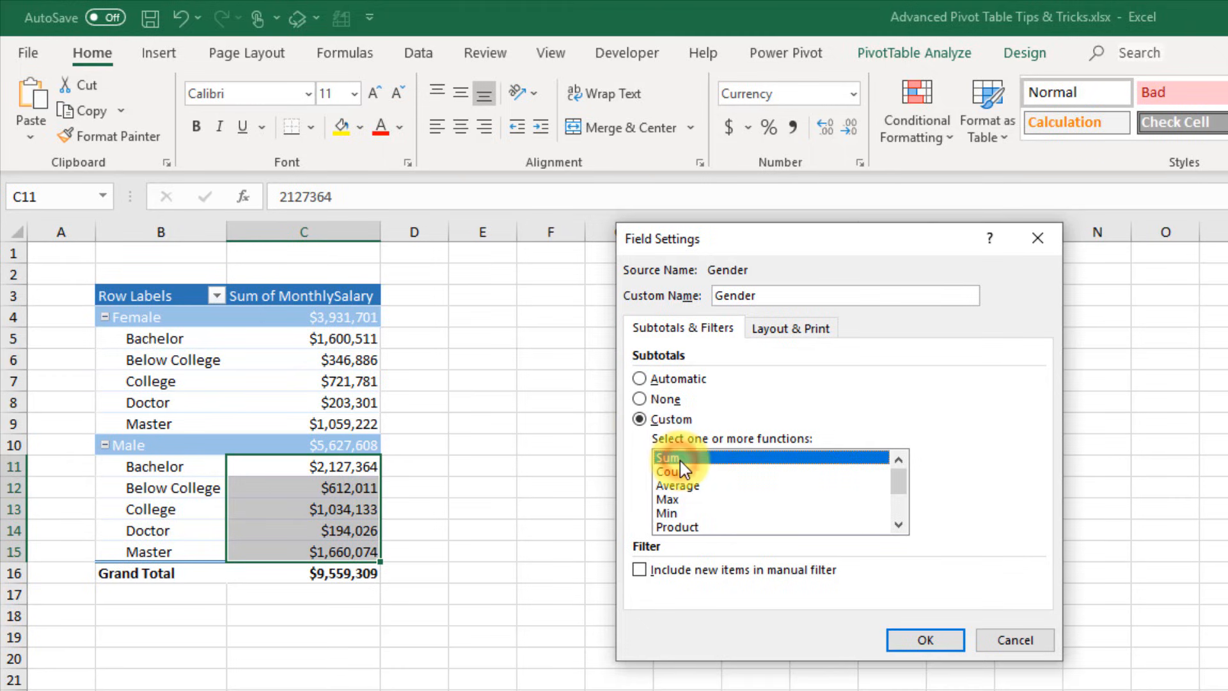
click(681, 472)
click(683, 486)
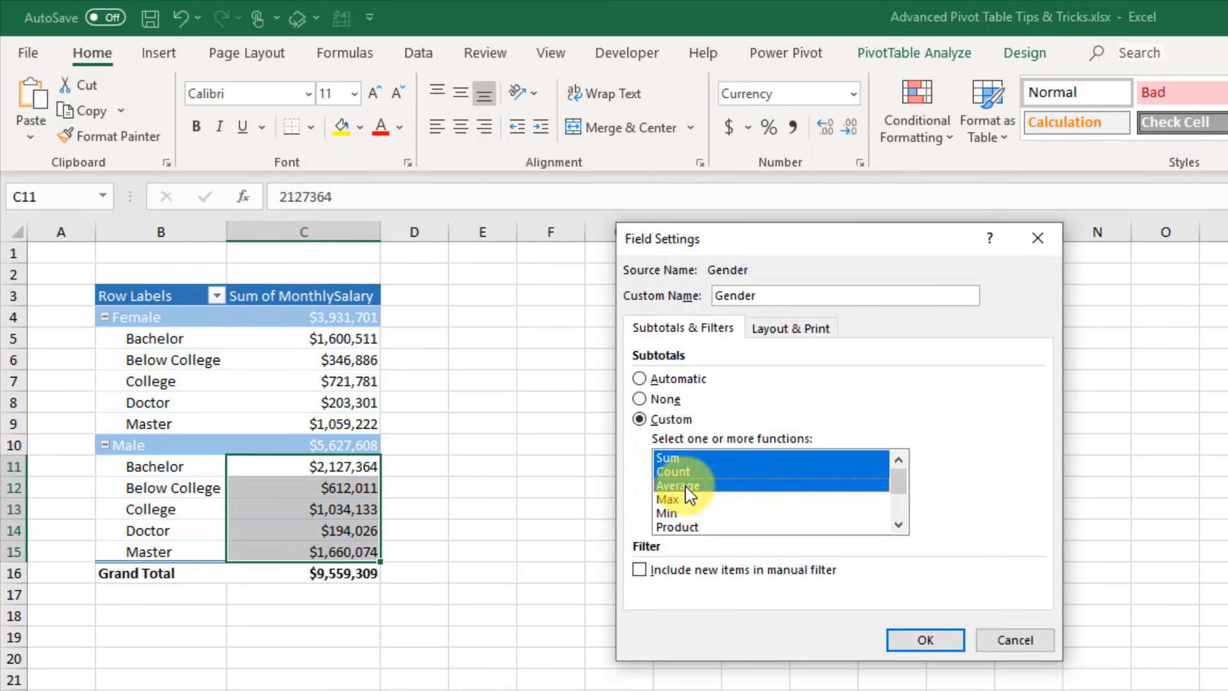
click(683, 499)
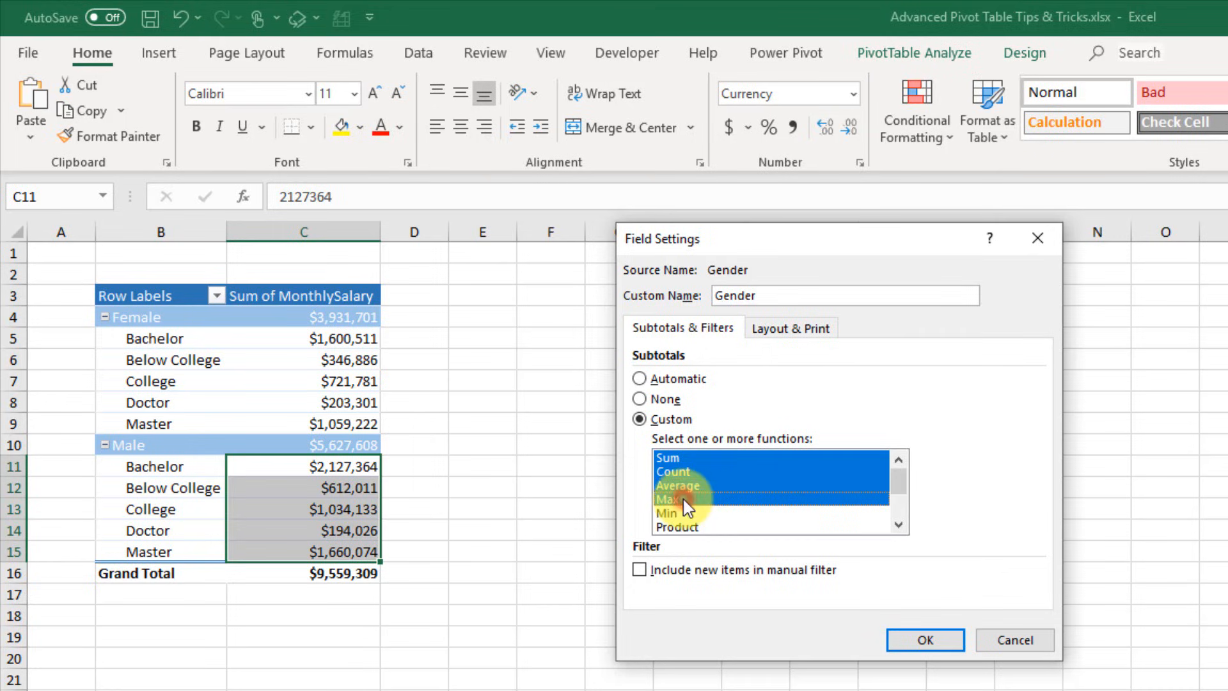
click(681, 512)
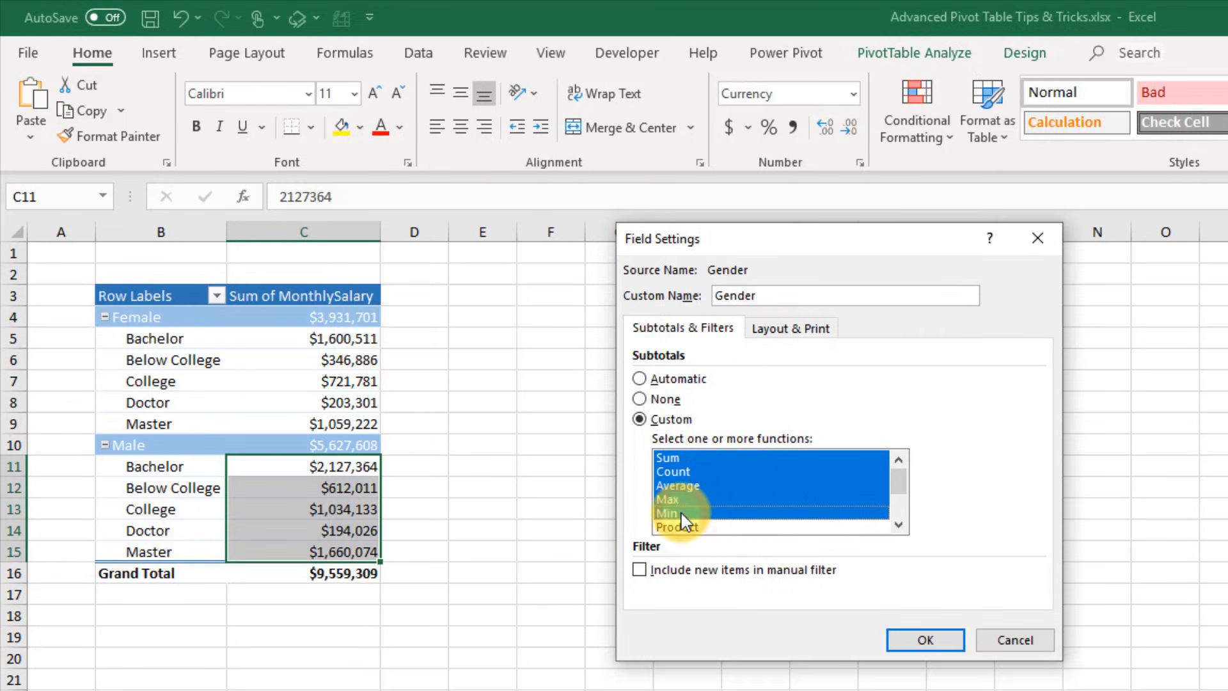
click(915, 640)
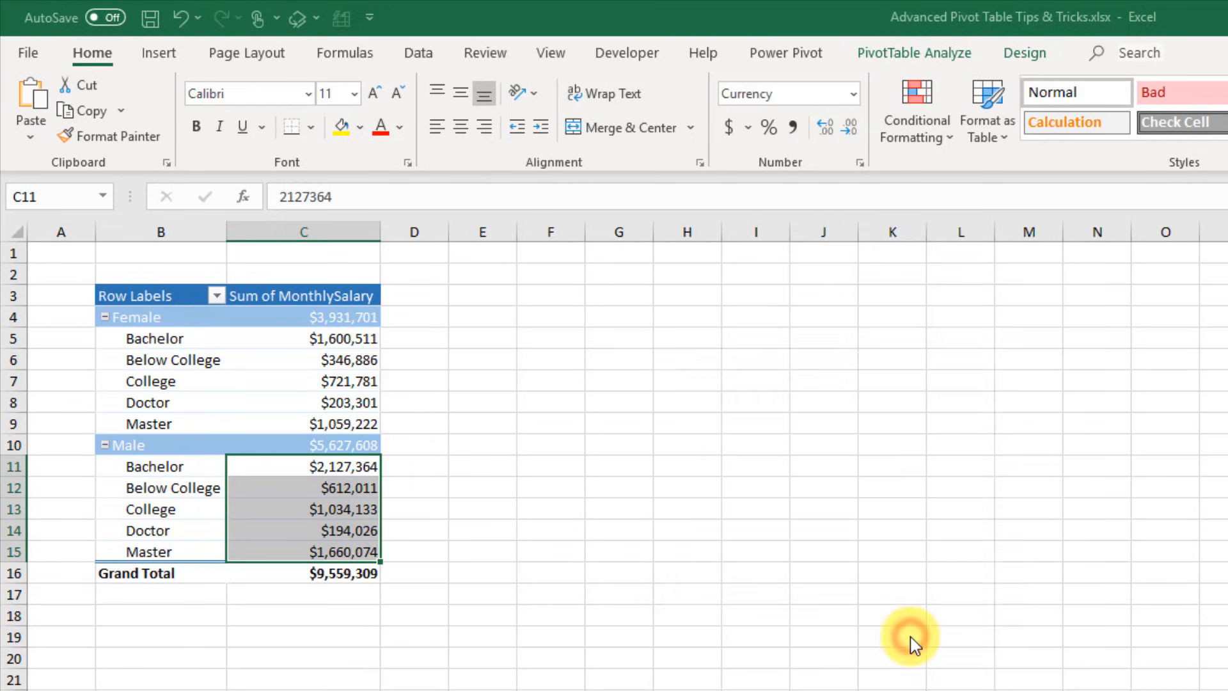
drag(277, 444, 279, 522)
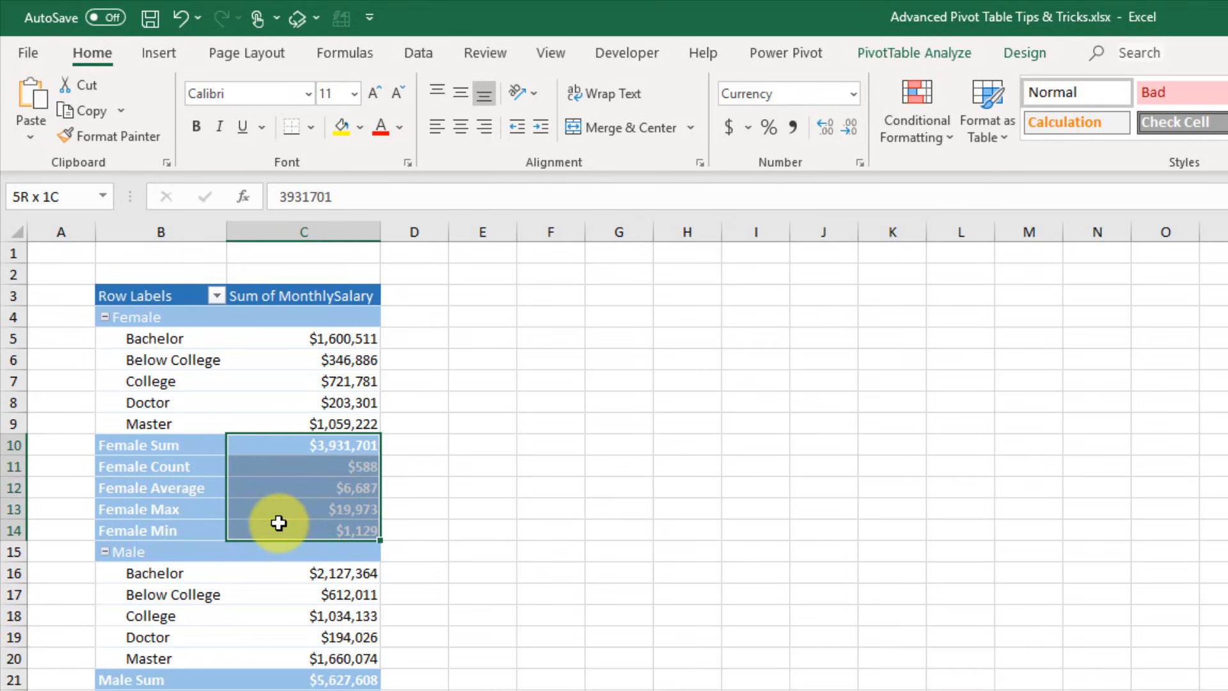
drag(320, 339, 316, 416)
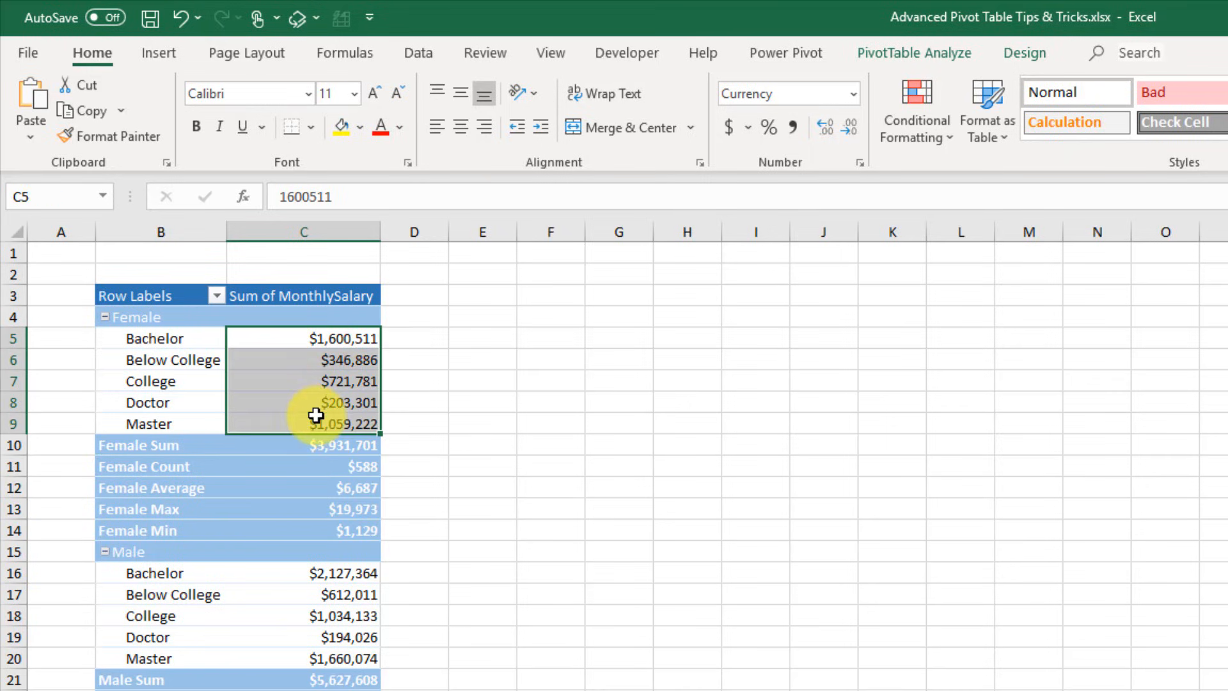
click(307, 488)
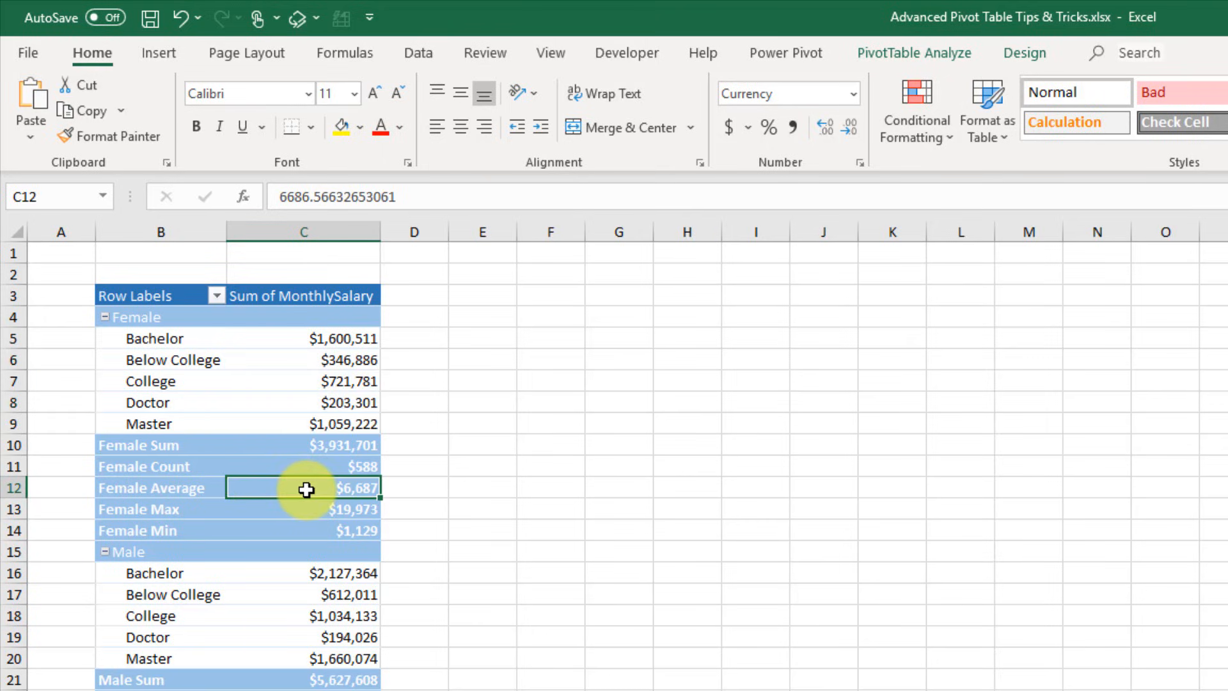
click(298, 525)
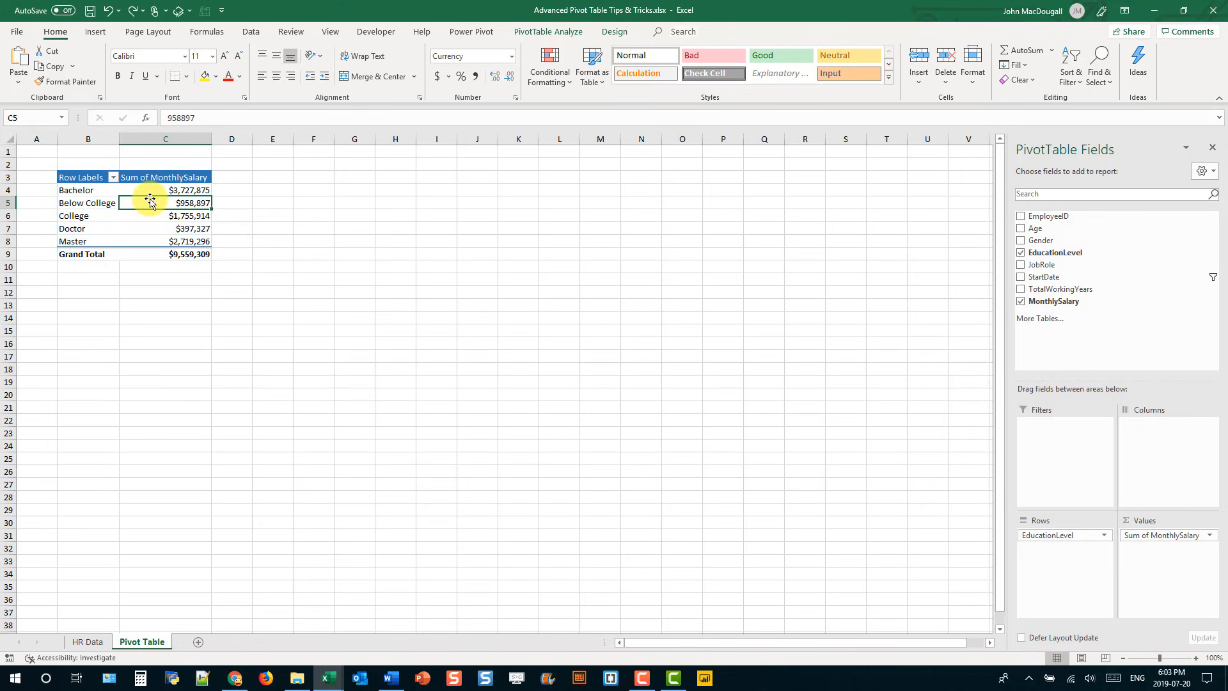
- Show the Sum of MonthlySalary values in the education level PivotTable as % of Grand Total
click(161, 254)
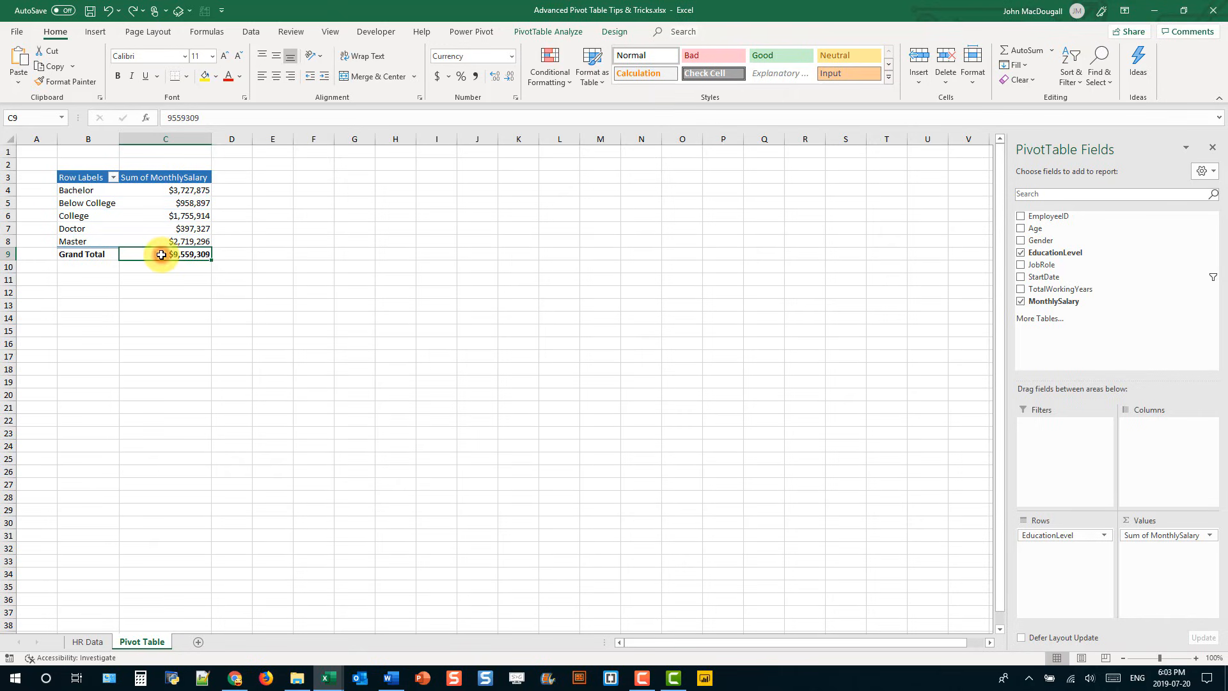
right_click(158, 218)
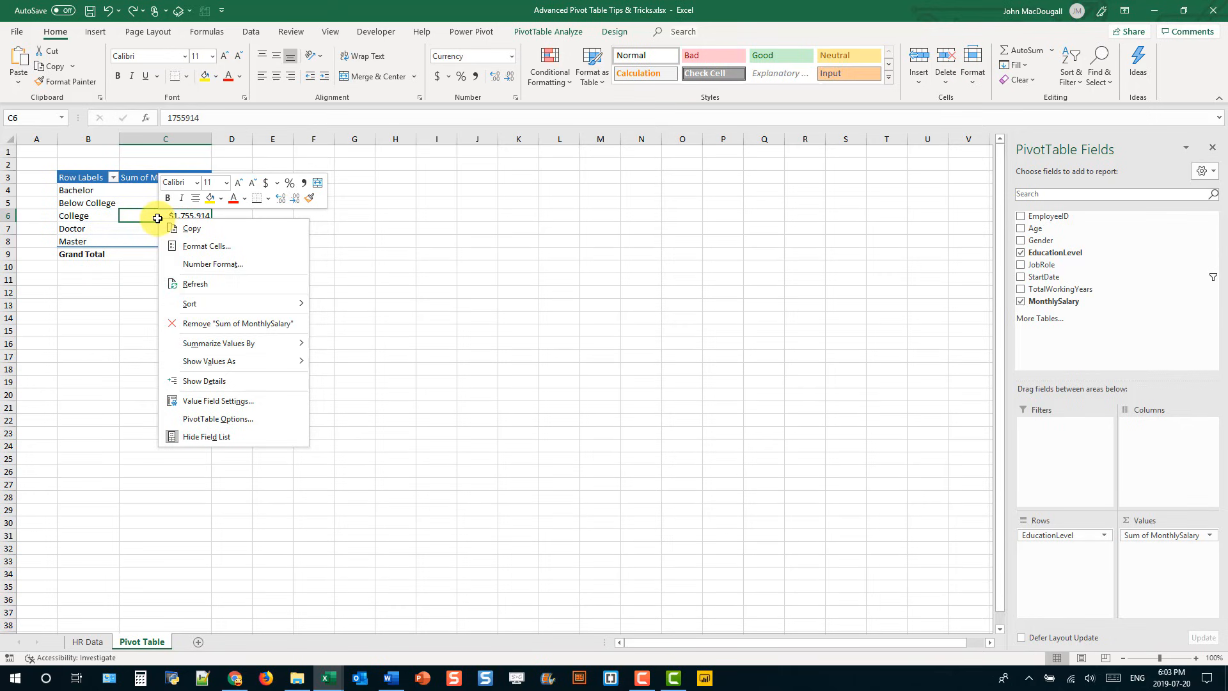
mouse_move(198, 361)
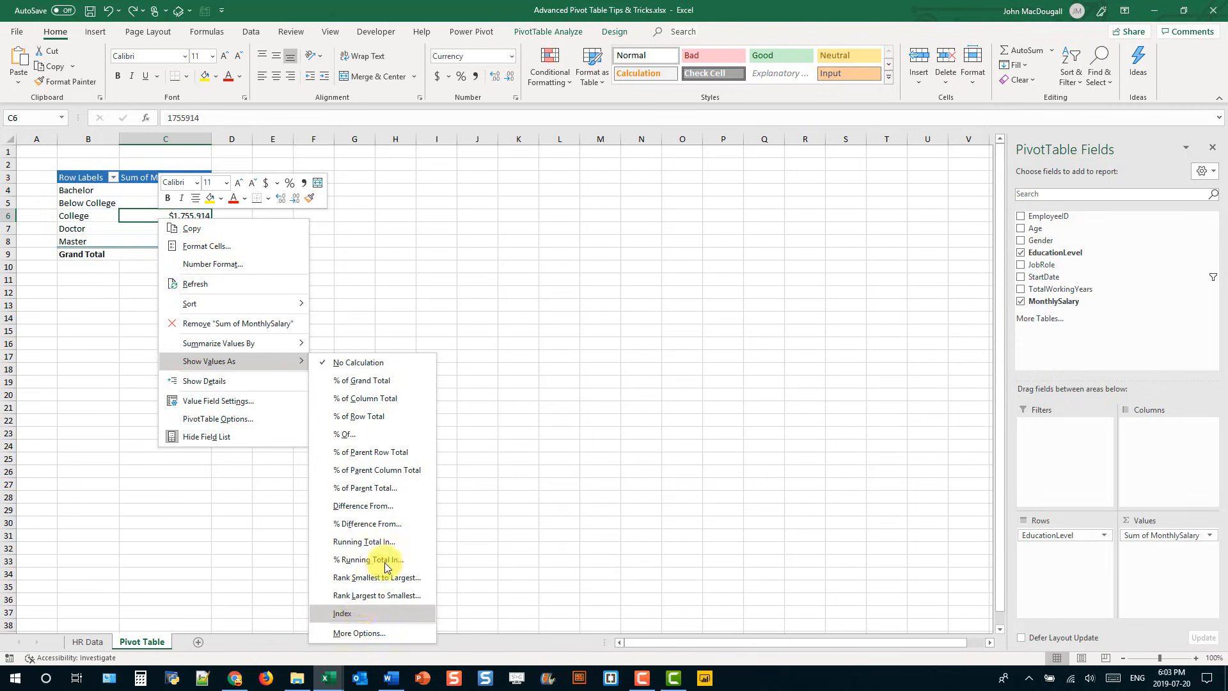
click(404, 382)
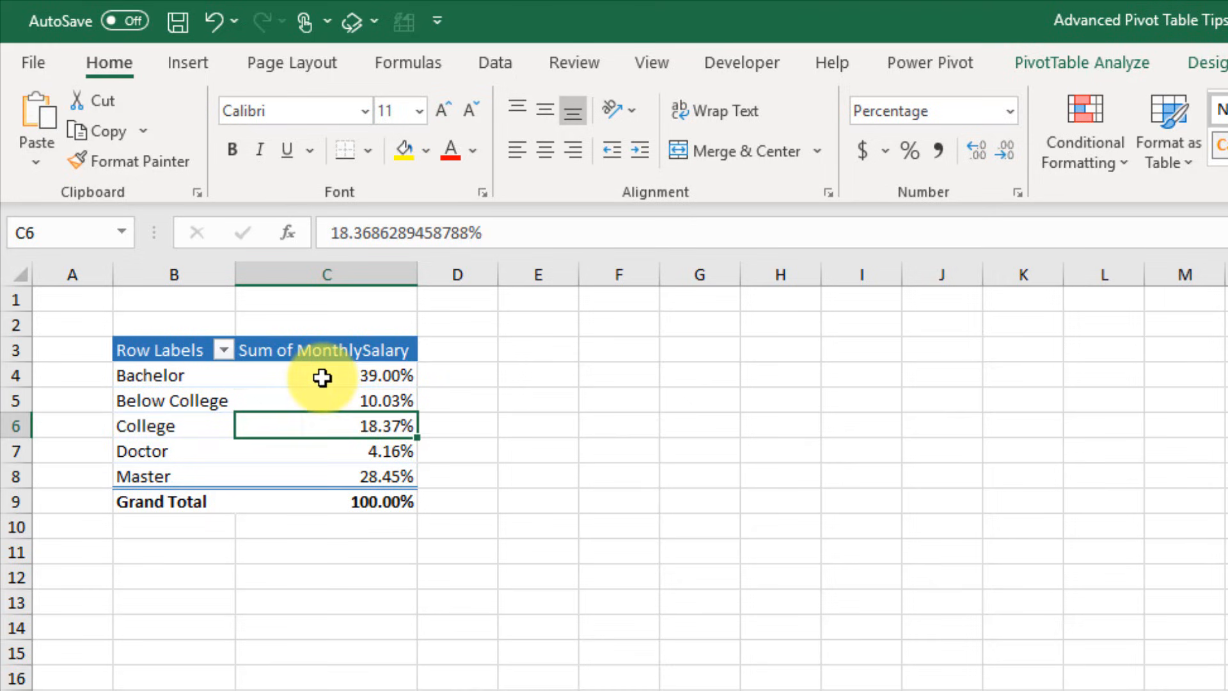
click(322, 377)
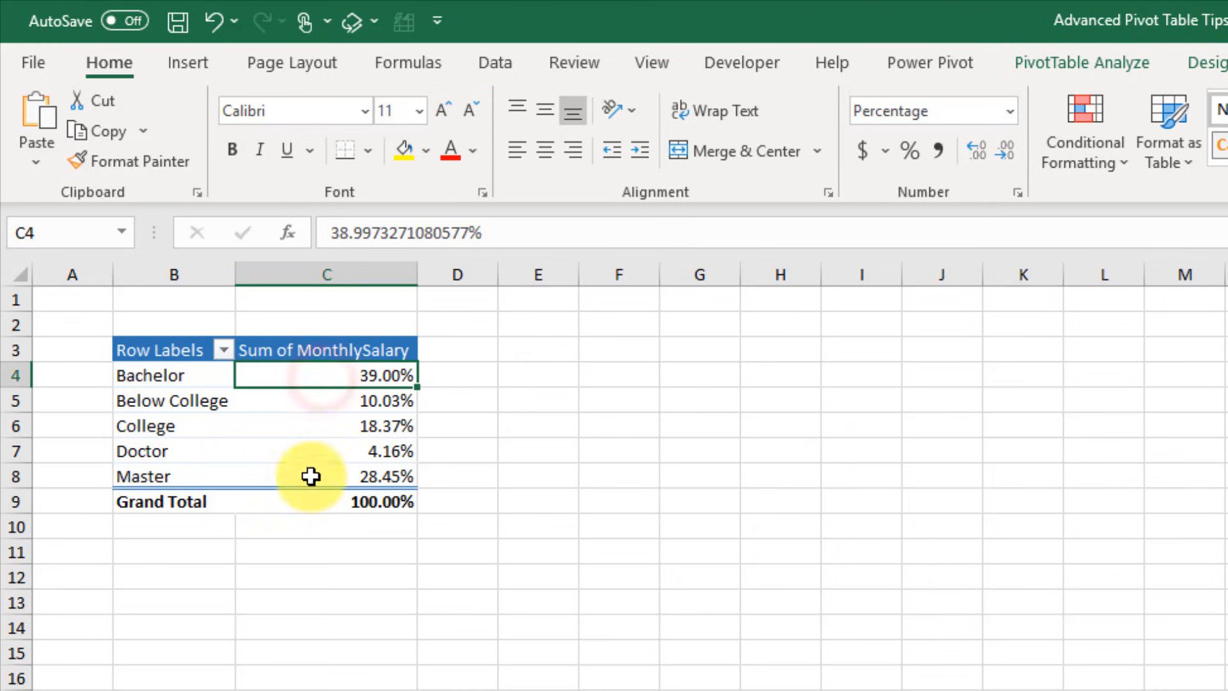